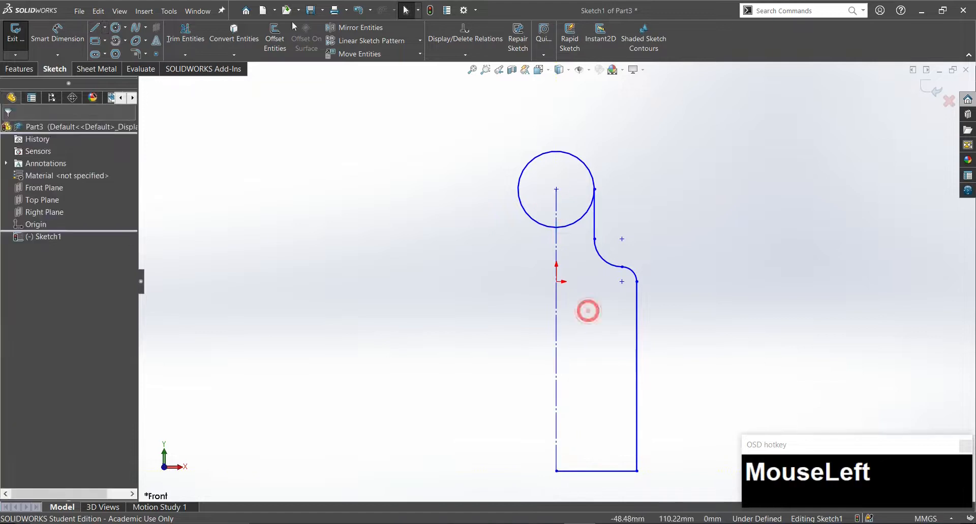
Reshape the rough half profile with the head circle centred on the origin and its lower inner quarter trimmed away.
{"action": "key", "text": "Escape"}
{"action": "key", "text": "Escape"}
{"action": "left_click_drag", "start_coordinate": [557, 283], "coordinate": [589, 307]}
{"action": "left_click", "coordinate": [625, 293]}
{"action": "left_click_drag", "start_coordinate": [637, 282], "coordinate": [640, 352]}
{"action": "left_click", "coordinate": [588, 368]}
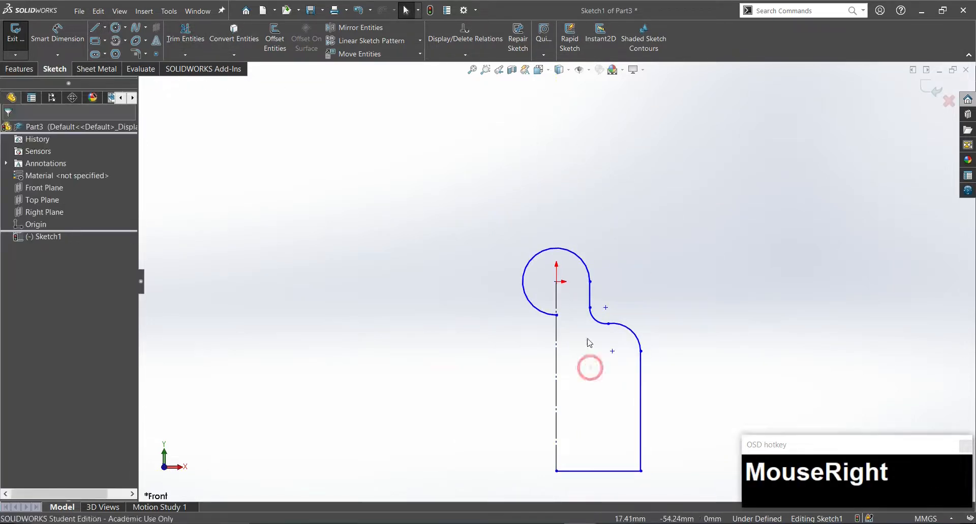
Dimension the base line 75 mm below the origin and 70 mm below the concave arc's centre.
{"action": "right_click_drag", "start_coordinate": [588, 384], "coordinate": [588, 335]}
{"action": "left_click", "coordinate": [584, 263]}
{"action": "left_click", "coordinate": [744, 400]}
{"action": "type", "text": "75"}
{"action": "key", "text": "Return"}
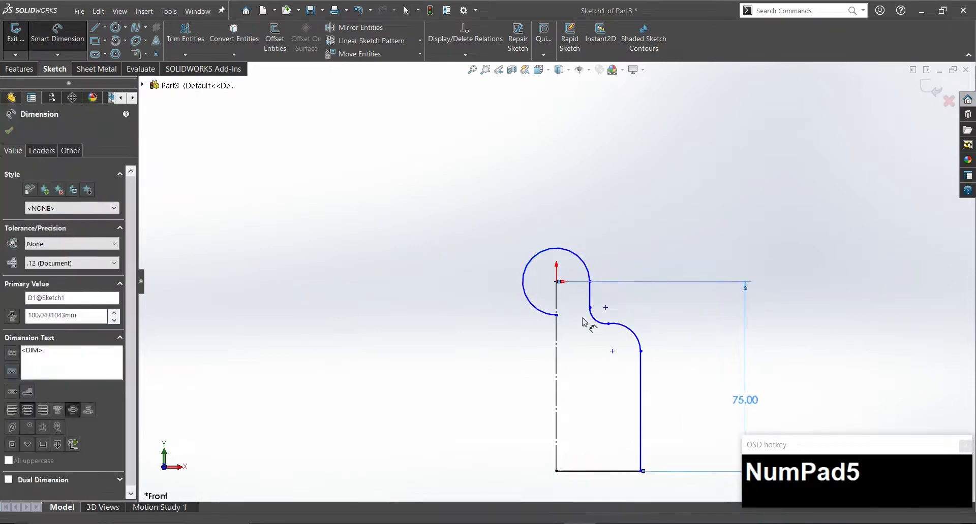
{"action": "left_click", "coordinate": [596, 319]}
{"action": "left_click", "coordinate": [606, 472]}
{"action": "left_click", "coordinate": [703, 414]}
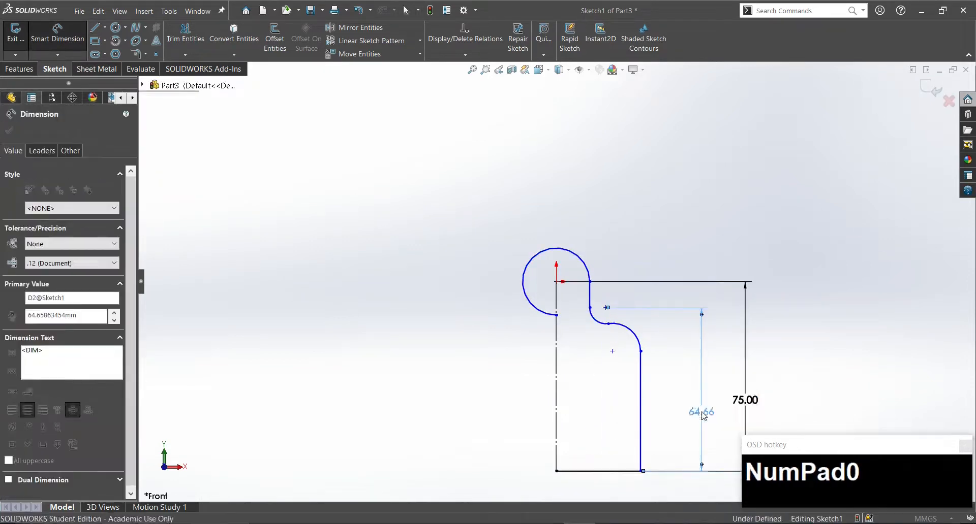
Set the head arc radius to 10 mm, the concave arc to 20 mm and the shoulder arc to 5 mm.
{"action": "left_click", "coordinate": [568, 249]}
{"action": "left_click", "coordinate": [666, 209]}
{"action": "type", "text": "10"}
{"action": "key", "text": "Return"}
{"action": "left_click", "coordinate": [590, 311]}
{"action": "left_click", "coordinate": [514, 371]}
{"action": "type", "text": "20"}
{"action": "key", "text": "Return"}
{"action": "left_click", "coordinate": [661, 351]}
{"action": "left_click", "coordinate": [757, 287]}
{"action": "type", "text": "5"}
{"action": "key", "text": "Return"}
Dimension the profile's full body width symmetrically about the centreline as 60 mm.
{"action": "left_click", "coordinate": [655, 439]}
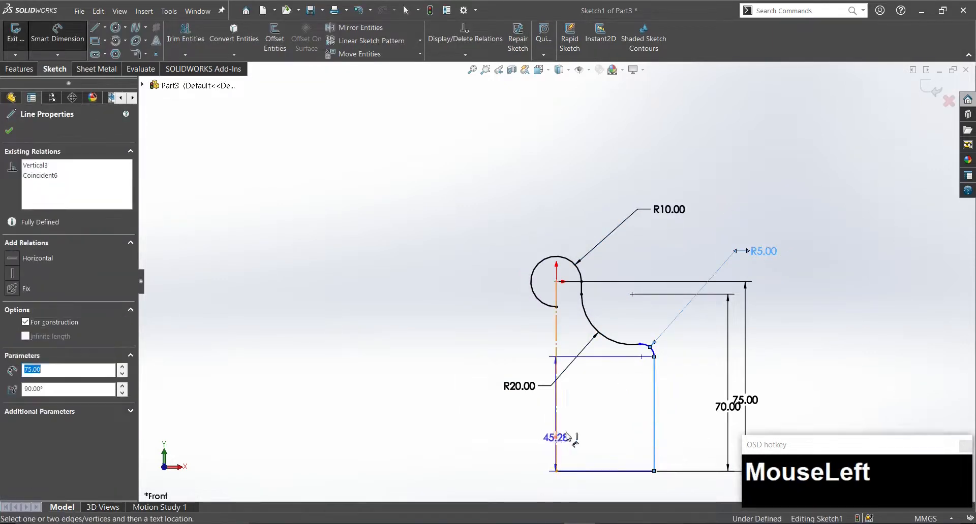
{"action": "scroll", "coordinate": [566, 438], "scroll_direction": "up", "scroll_amount": 2}
{"action": "left_click", "coordinate": [556, 398]}
{"action": "left_click", "coordinate": [552, 455]}
{"action": "type", "text": "60"}
{"action": "key", "text": "Return"}
{"action": "scroll", "coordinate": [553, 330], "scroll_direction": "down", "scroll_amount": 4}
{"action": "key", "text": "Escape"}
Mirror the half profile's sketch entities about the vertical centreline.
{"action": "left_click", "coordinate": [361, 28]}
{"action": "scroll", "coordinate": [698, 312], "scroll_direction": "down", "scroll_amount": 2}
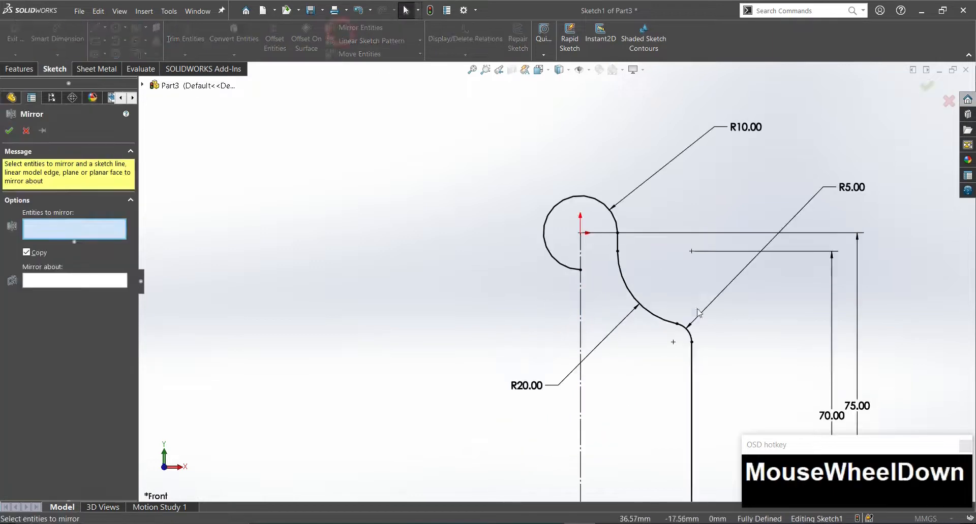
{"action": "scroll", "coordinate": [631, 232], "scroll_direction": "up", "scroll_amount": 3}
{"action": "left_click_drag", "start_coordinate": [514, 478], "coordinate": [513, 478]}
{"action": "left_click", "coordinate": [74, 320]}
{"action": "left_click", "coordinate": [500, 396]}
{"action": "left_click", "coordinate": [9, 130]}
Trim away the leftover circle arcs inside the profile's rounded head.
{"action": "left_click", "coordinate": [186, 37]}
{"action": "left_click_drag", "start_coordinate": [489, 233], "coordinate": [486, 274]}
{"action": "key", "text": "Escape"}
Extrude the profile as a blind boss with a depth of (109-101)/2 mm.
{"action": "left_click", "coordinate": [21, 67]}
{"action": "left_click", "coordinate": [20, 38]}
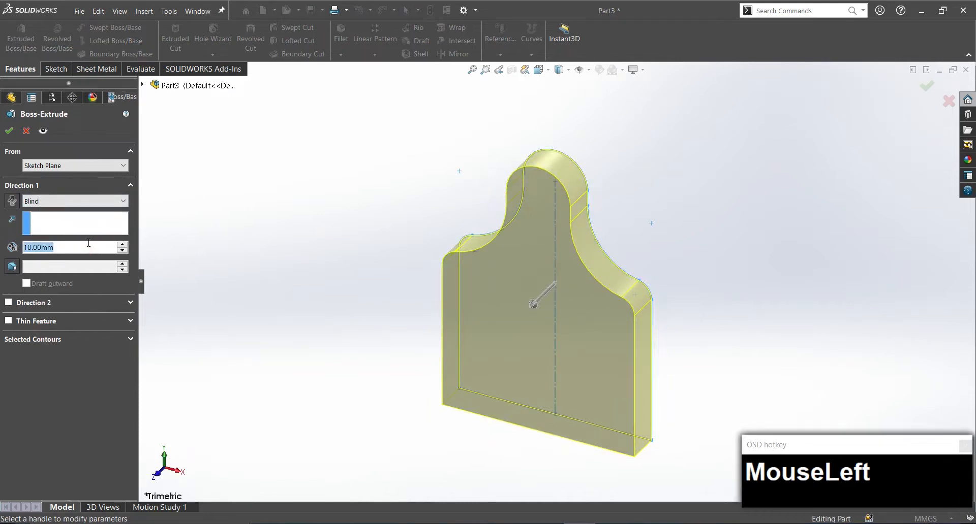
{"action": "type", "text": "(0"}
{"action": "key", "text": "Left"}
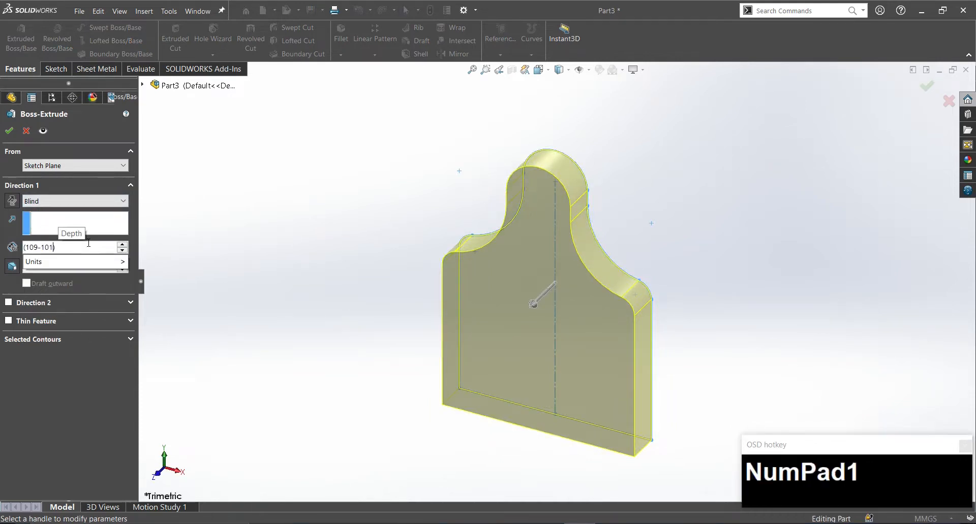
{"action": "type", "text": "109-101/2"}
{"action": "key", "text": "Return"}
{"action": "key", "text": "Return"}
Start a sketch on the panel's front face and draw a vertical line inside the right edge, joined to a horizontal line above the base.
{"action": "left_click", "coordinate": [514, 339]}
{"action": "middle_click_drag", "start_coordinate": [514, 339], "coordinate": [594, 401]}
{"action": "left_click", "coordinate": [594, 401]}
{"action": "right_click", "coordinate": [568, 372]}
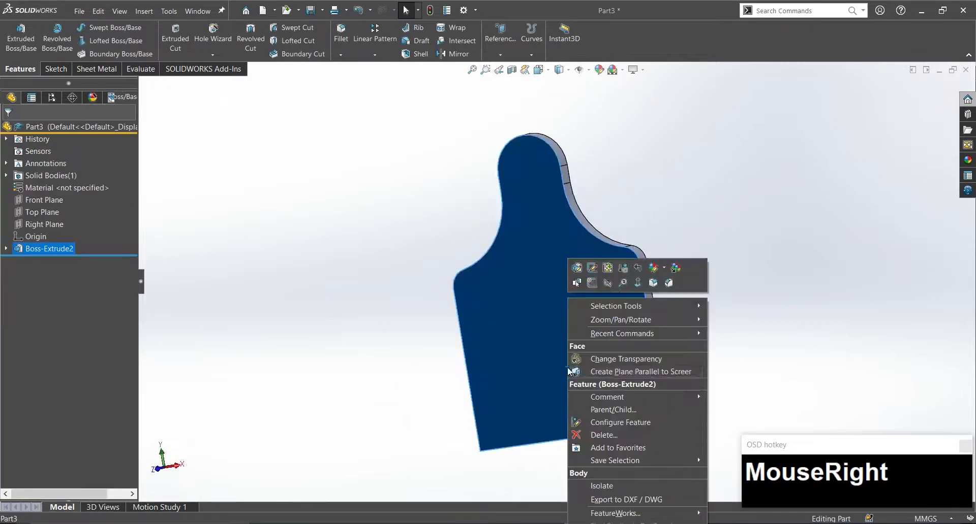
{"action": "left_click", "coordinate": [593, 286]}
{"action": "scroll", "coordinate": [590, 405], "scroll_direction": "up", "scroll_amount": 3}
{"action": "right_click_drag", "start_coordinate": [590, 405], "coordinate": [701, 155]}
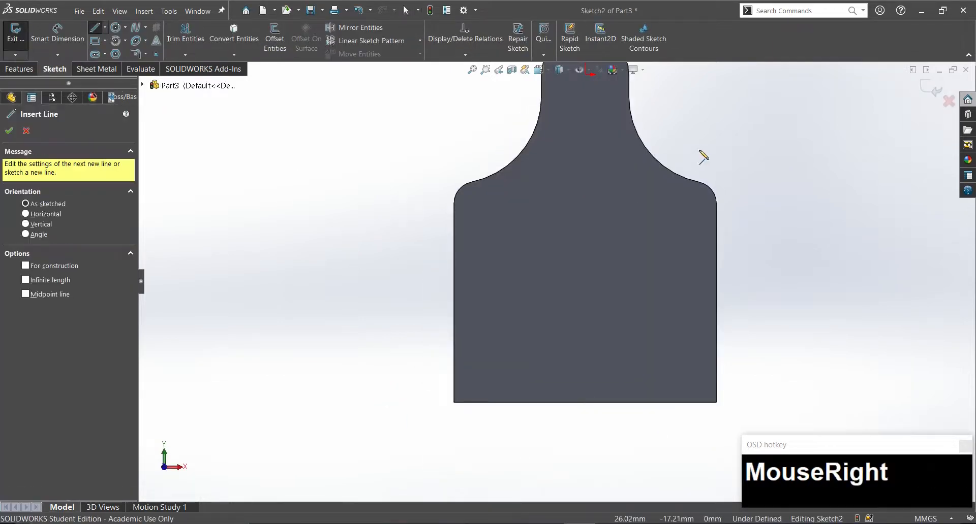
{"action": "left_click_drag", "start_coordinate": [697, 141], "coordinate": [699, 367]}
{"action": "left_click", "coordinate": [586, 385]}
{"action": "key", "text": "Escape"}
{"action": "scroll", "coordinate": [722, 202], "scroll_direction": "down", "scroll_amount": 1}
Draw a vertical line from the origin to the inner end of the horizontal line and make it construction geometry.
{"action": "right_click_drag", "start_coordinate": [721, 200], "coordinate": [630, 147]}
{"action": "left_click", "coordinate": [580, 109]}
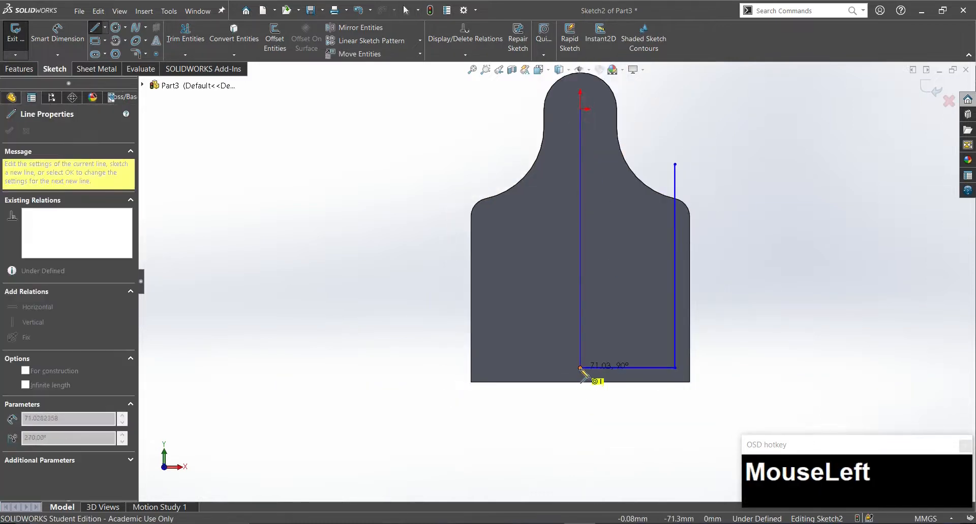
{"action": "left_click", "coordinate": [580, 368]}
{"action": "key", "text": "Escape"}
{"action": "left_click", "coordinate": [580, 300]}
{"action": "left_click", "coordinate": [604, 275]}
{"action": "left_click", "coordinate": [774, 303]}
Dimension the vertical line symmetrically about the centreline with a full width of 52 mm.
{"action": "right_click_drag", "start_coordinate": [754, 325], "coordinate": [739, 269]}
{"action": "left_click", "coordinate": [675, 205]}
{"action": "left_click", "coordinate": [580, 259]}
{"action": "left_click", "coordinate": [574, 443]}
{"action": "type", "text": "52"}
{"action": "key", "text": "Return"}
{"action": "key", "text": "Escape"}
Dimension the horizontal line 4 mm above the panel's bottom edge.
{"action": "scroll", "coordinate": [725, 415], "scroll_direction": "up", "scroll_amount": 2}
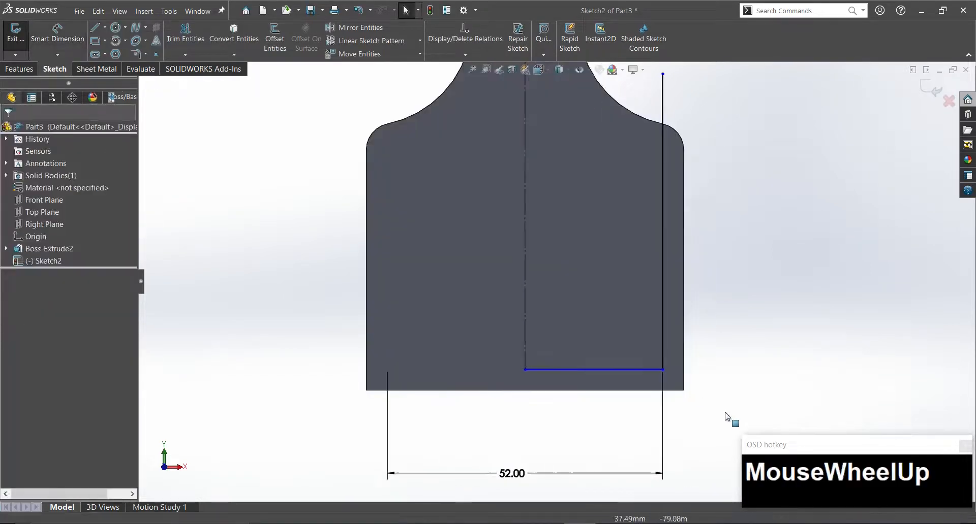
{"action": "left_click", "coordinate": [778, 329]}
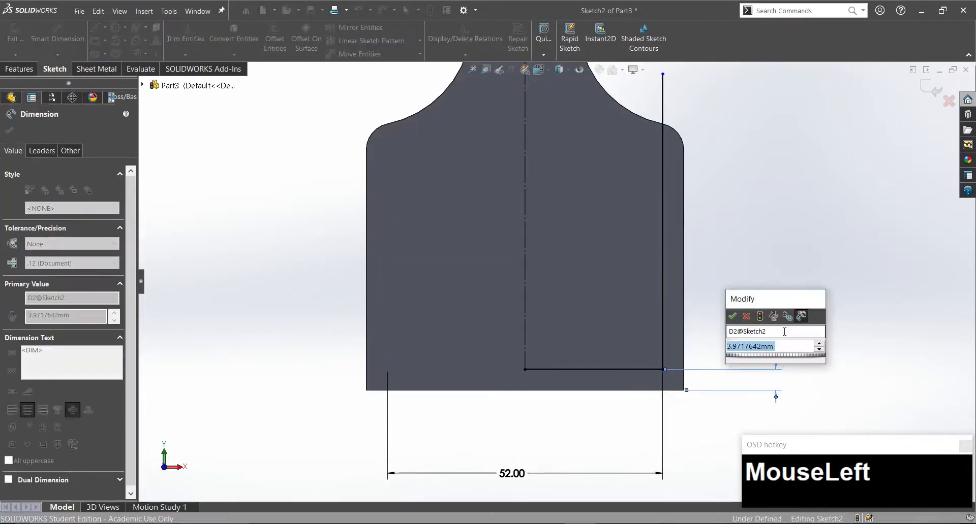
{"action": "type", "text": "4"}
{"action": "key", "text": "Return"}
{"action": "key", "text": "Escape"}
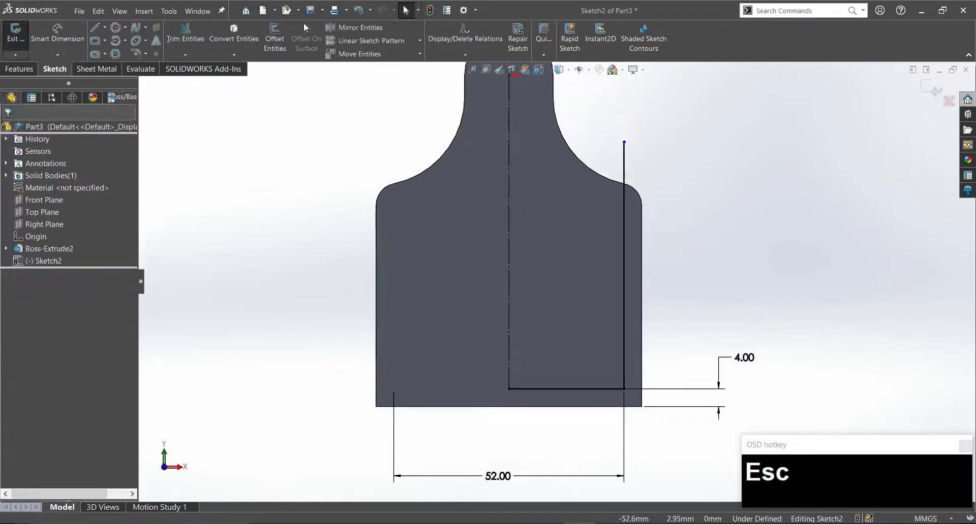
Convert the panel face's entire outline into sketch entities.
{"action": "left_click", "coordinate": [234, 33]}
{"action": "left_click", "coordinate": [641, 227]}
{"action": "left_click", "coordinate": [601, 407]}
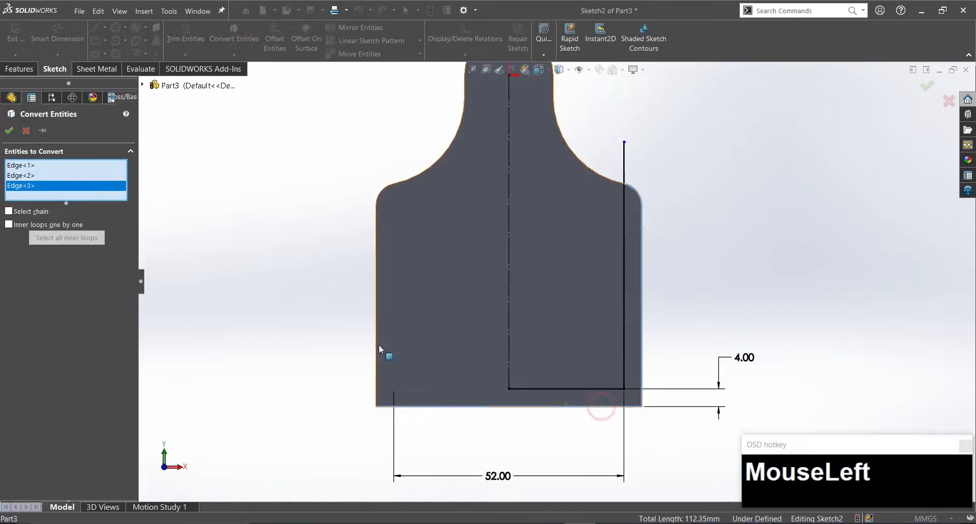
{"action": "left_click", "coordinate": [378, 344]}
{"action": "right_click", "coordinate": [38, 178]}
{"action": "left_click", "coordinate": [54, 186]}
{"action": "left_click", "coordinate": [480, 270]}
{"action": "right_click", "coordinate": [481, 236]}
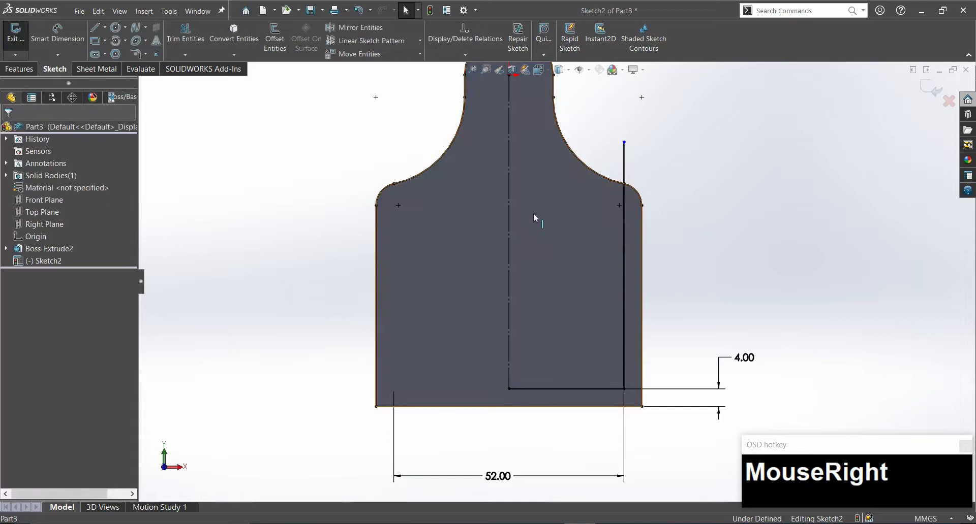
Snap the vertical line's upper end to the start of the right shoulder arc and delete the 52 mm dimension.
{"action": "left_click_drag", "start_coordinate": [624, 142], "coordinate": [624, 183]}
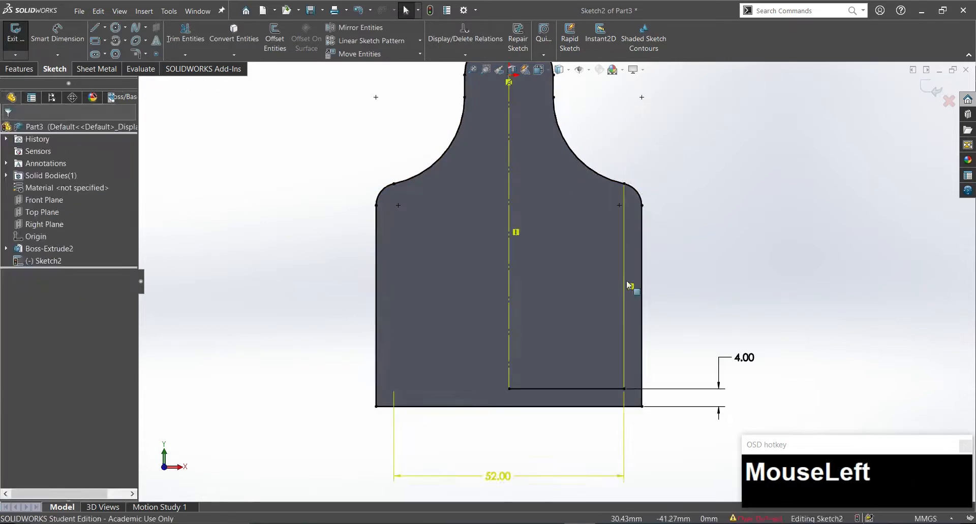
{"action": "left_click", "coordinate": [498, 476]}
{"action": "key", "text": "Delete"}
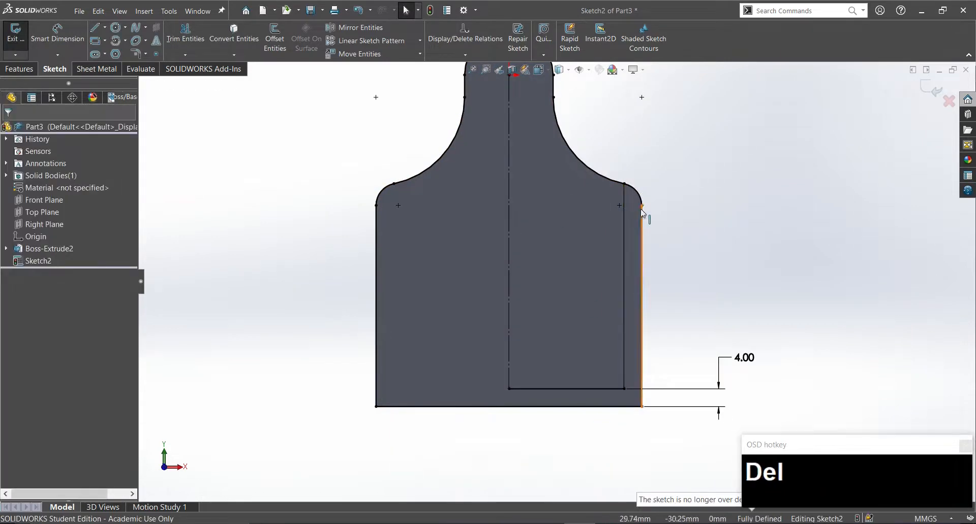
Trim the converted outline around the neck and rounded head, keeping the lower body edges.
{"action": "scroll", "coordinate": [569, 225], "scroll_direction": "up", "scroll_amount": 2}
{"action": "left_click", "coordinate": [522, 173]}
{"action": "key", "text": "Escape"}
{"action": "left_click", "coordinate": [186, 36]}
{"action": "left_click_drag", "start_coordinate": [554, 197], "coordinate": [575, 157]}
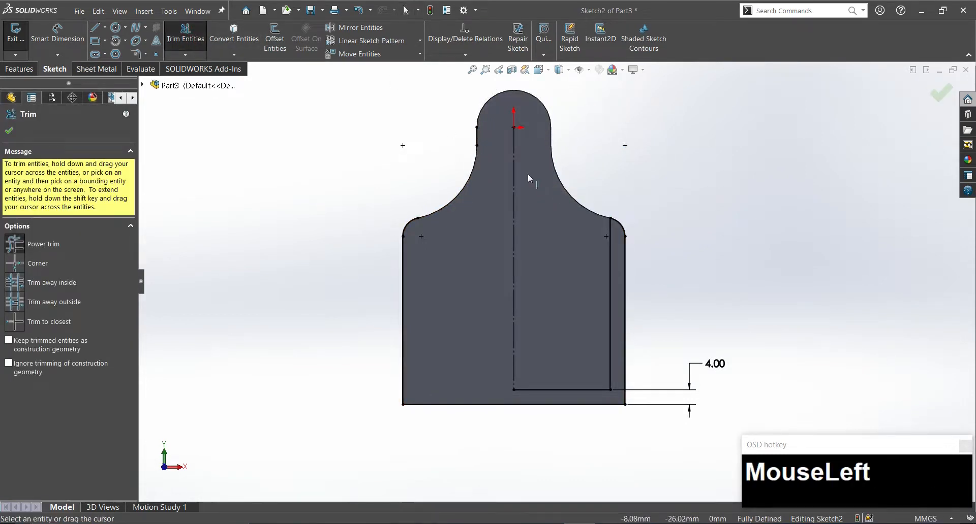
{"action": "key", "text": "Escape"}
Mirror the inner vertical and horizontal lines about the vertical centreline.
{"action": "left_click", "coordinate": [356, 27]}
{"action": "left_click", "coordinate": [610, 239]}
{"action": "left_click", "coordinate": [544, 389]}
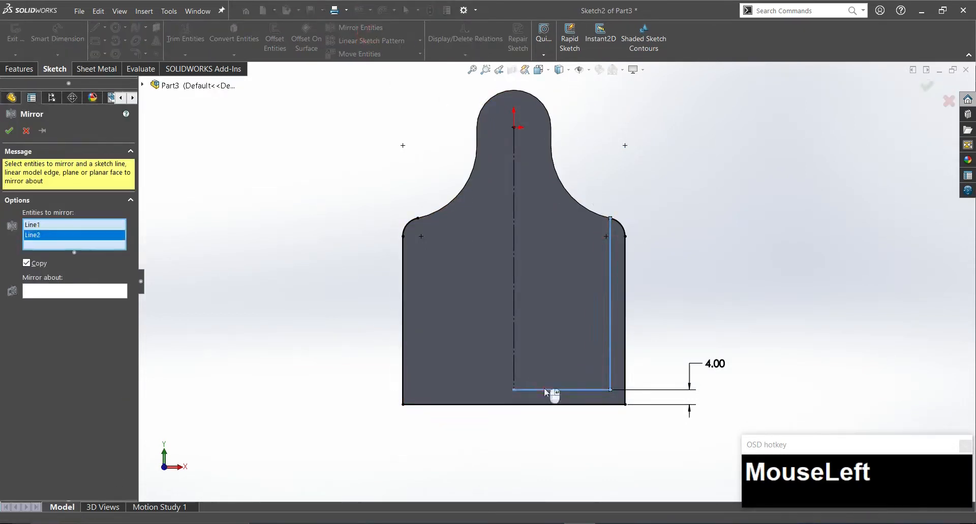
{"action": "left_click", "coordinate": [513, 247]}
{"action": "right_click", "coordinate": [514, 248]}
Extrude the U-shaped wall profile 101 mm from the panel, merging the result.
{"action": "left_click", "coordinate": [13, 36]}
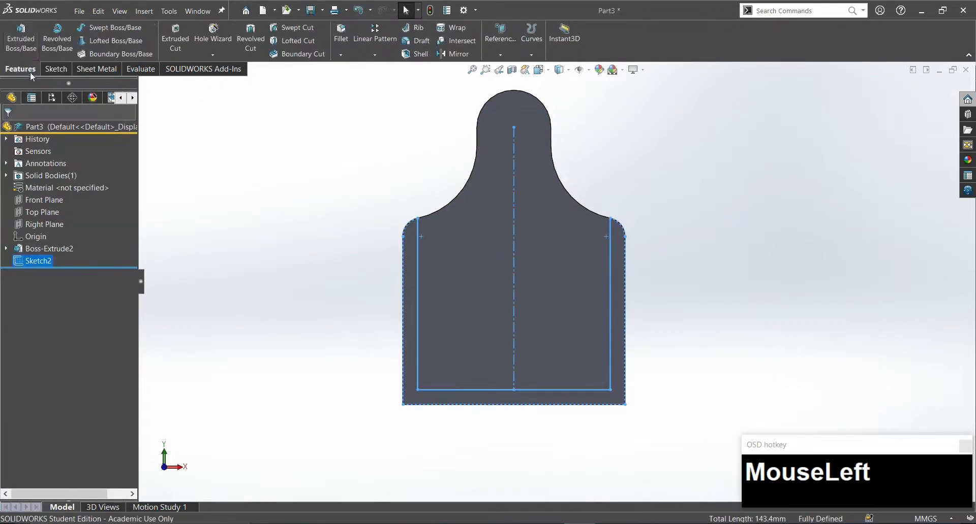
{"action": "left_click", "coordinate": [20, 36]}
{"action": "middle_click_drag", "start_coordinate": [484, 301], "coordinate": [119, 310]}
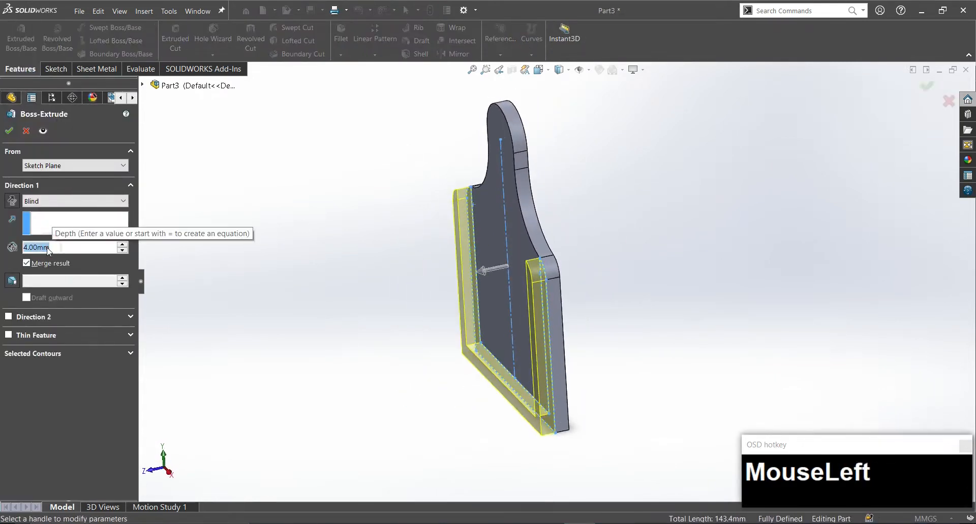
{"action": "type", "text": "101"}
{"action": "scroll", "coordinate": [391, 284], "scroll_direction": "up", "scroll_amount": 4}
{"action": "mouse_move", "coordinate": [421, 280]}
{"action": "middle_mouse_down"}
{"action": "mouse_move", "coordinate": [355, 300]}
{"action": "mouse_move", "coordinate": [349, 355]}
{"action": "middle_mouse_up"}
{"action": "left_click", "coordinate": [9, 132]}
Start a sketch on the walls' open end face and convert the back panel's outer face outline into it.
{"action": "left_click", "coordinate": [359, 334]}
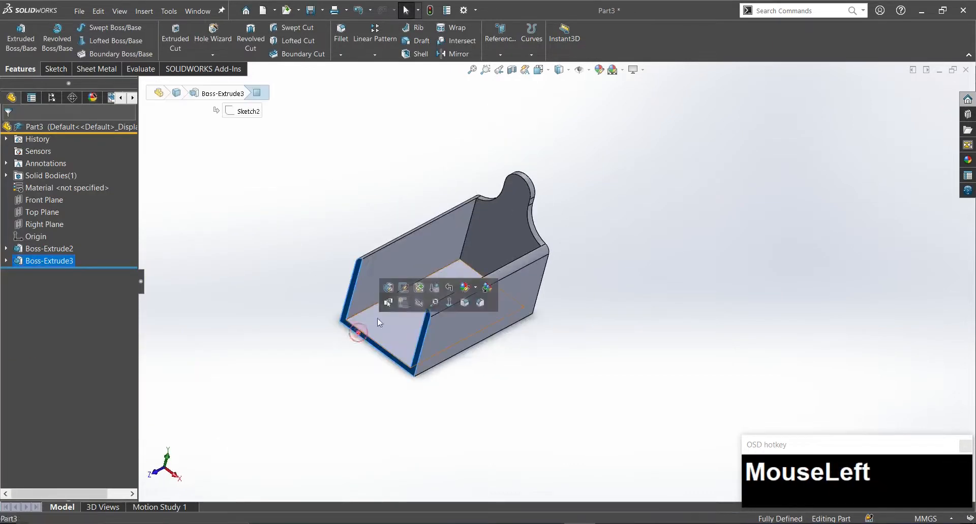
{"action": "left_click", "coordinate": [389, 303]}
{"action": "left_click", "coordinate": [296, 314]}
{"action": "middle_click_drag", "start_coordinate": [296, 313], "coordinate": [569, 290]}
{"action": "left_click", "coordinate": [361, 244]}
{"action": "left_click", "coordinate": [234, 36]}
{"action": "left_click", "coordinate": [577, 340]}
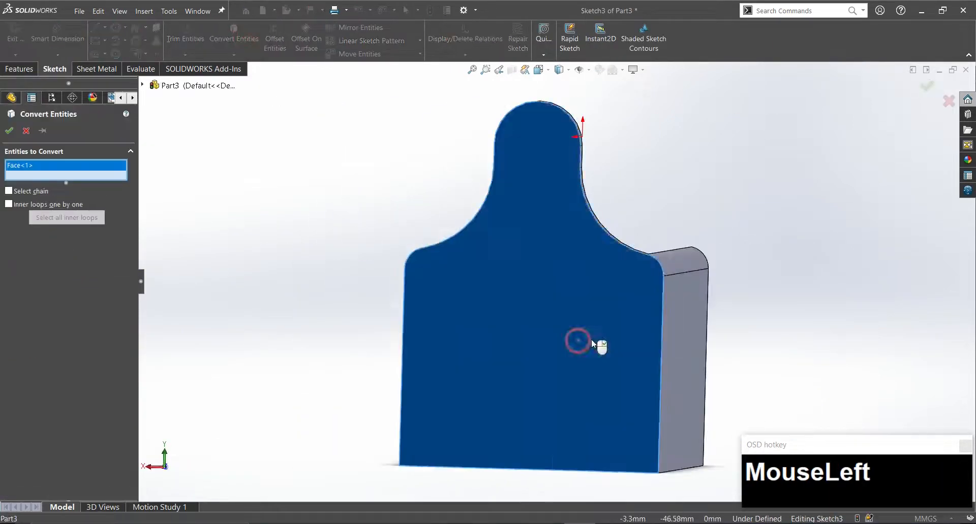
{"action": "middle_click_drag", "start_coordinate": [578, 341], "coordinate": [1, 193]}
{"action": "left_click", "coordinate": [10, 131]}
Extrude the converted panel outline 4 mm to close the box's open end.
{"action": "middle_click_drag", "start_coordinate": [621, 282], "coordinate": [2, 130]}
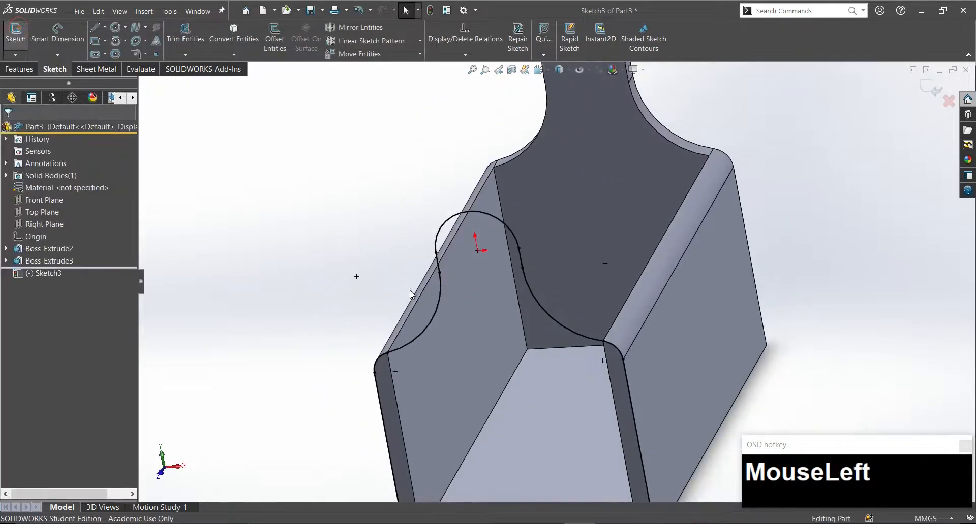
{"action": "left_click", "coordinate": [20, 40]}
{"action": "type", "text": "4.00mm"}
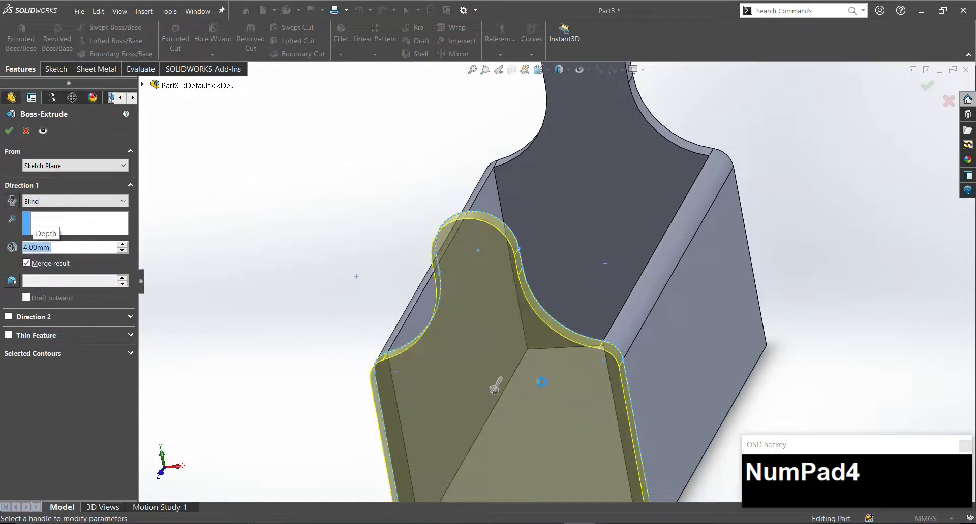
{"action": "key", "text": "Return"}
Start a sketch on the first end panel's inner face and draw a circle about 10.8 mm in diameter centred on the origin.
{"action": "scroll", "coordinate": [498, 410], "scroll_direction": "down", "scroll_amount": 5}
{"action": "middle_click_drag", "start_coordinate": [507, 436], "coordinate": [455, 438]}
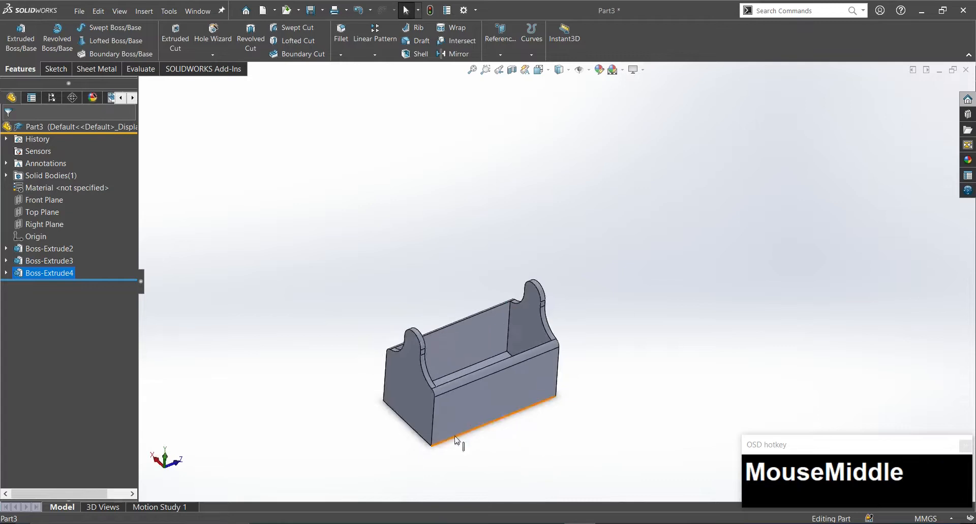
{"action": "scroll", "coordinate": [311, 359], "scroll_direction": "up", "scroll_amount": 3}
{"action": "left_click", "coordinate": [570, 235]}
{"action": "middle_click_drag", "start_coordinate": [571, 235], "coordinate": [353, 359]}
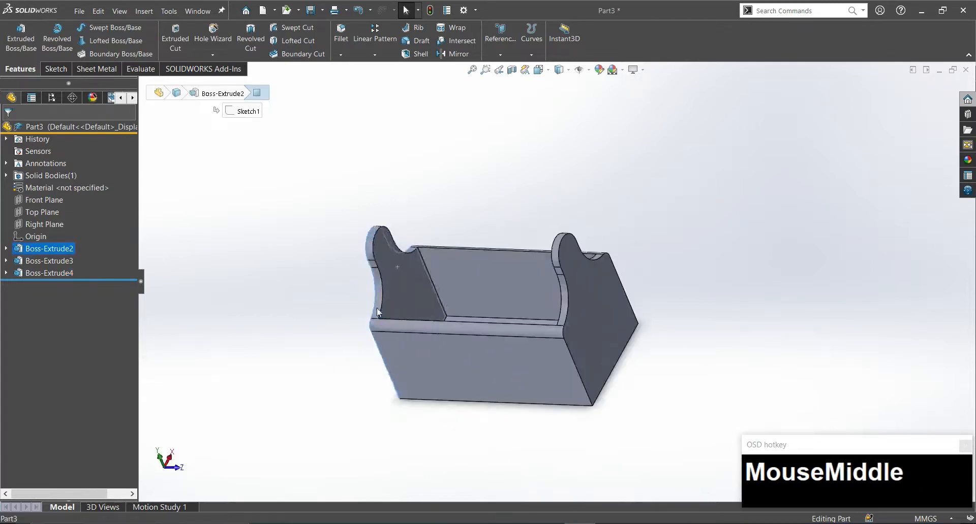
{"action": "left_click", "coordinate": [401, 268]}
{"action": "left_click", "coordinate": [437, 240]}
{"action": "right_click_drag", "start_coordinate": [385, 216], "coordinate": [472, 220]}
{"action": "mouse_move", "coordinate": [557, 141]}
{"action": "left_mouse_down"}
{"action": "mouse_move", "coordinate": [581, 165]}
{"action": "mouse_move", "coordinate": [573, 157]}
{"action": "left_mouse_up"}
Set the handle circle's diameter to 12 mm and finish the sketch.
{"action": "right_click_drag", "start_coordinate": [573, 156], "coordinate": [572, 130]}
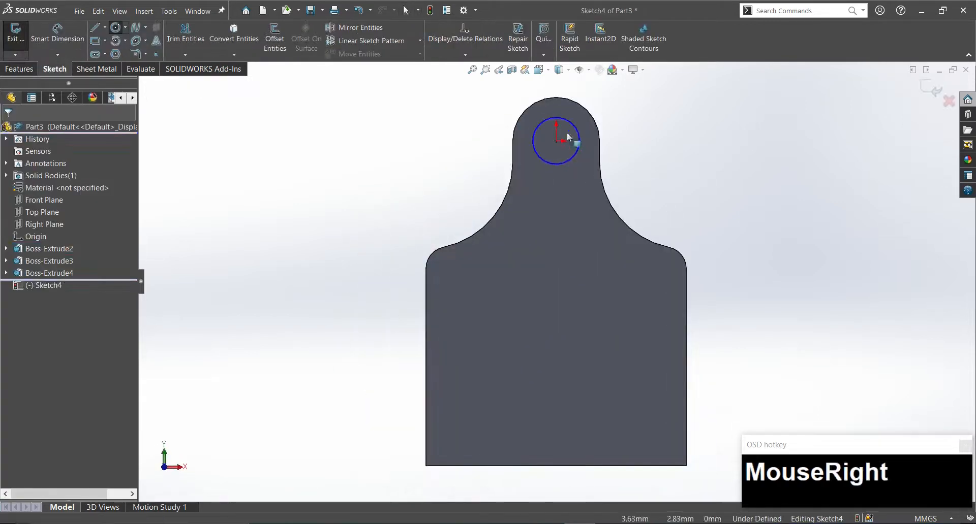
{"action": "left_click", "coordinate": [578, 133]}
{"action": "left_click", "coordinate": [688, 94]}
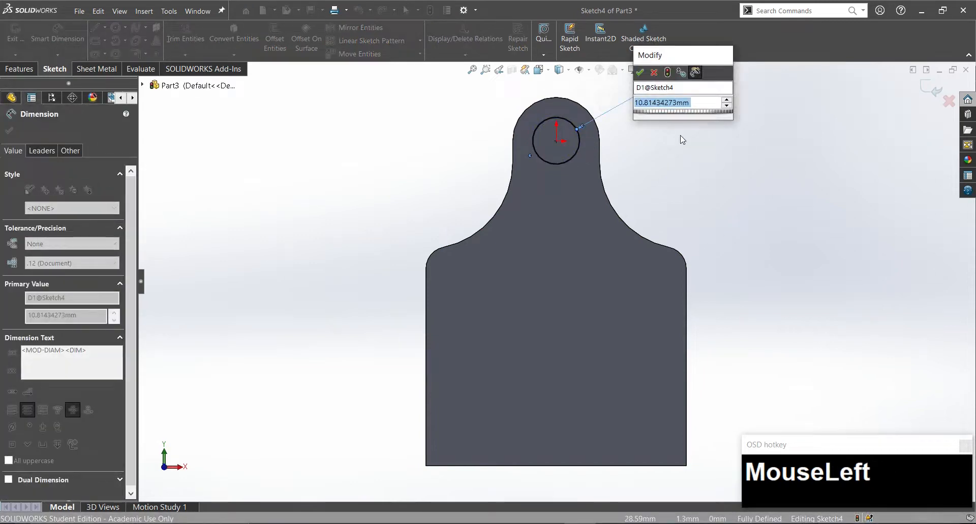
{"action": "type", "text": "12"}
{"action": "key", "text": "Return"}
{"action": "left_click", "coordinate": [15, 34]}
Extrude the handle circle with the Up To Surface end condition to the opposite end panel's face.
{"action": "mouse_move", "coordinate": [442, 219]}
{"action": "middle_mouse_down"}
{"action": "mouse_move", "coordinate": [567, 227]}
{"action": "mouse_move", "coordinate": [679, 267]}
{"action": "middle_mouse_up"}
{"action": "left_click", "coordinate": [21, 37]}
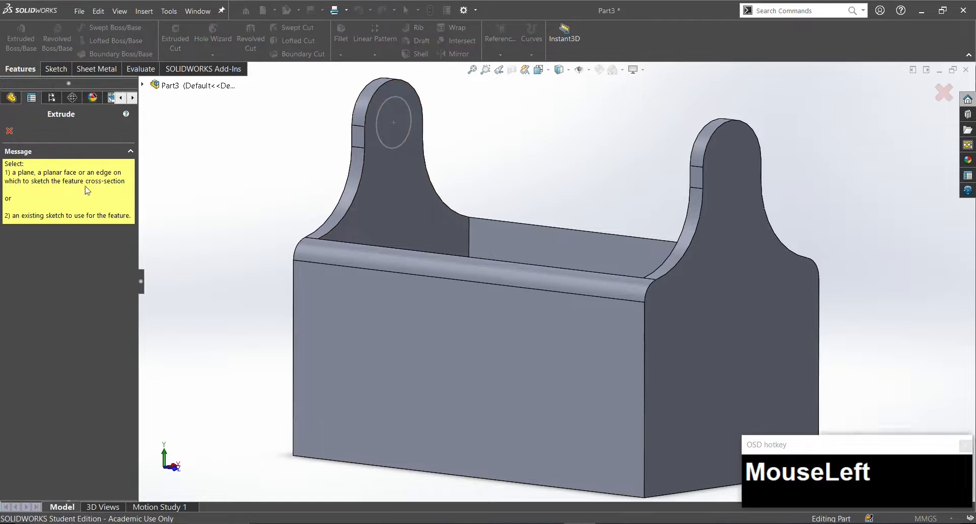
{"action": "left_click", "coordinate": [177, 245]}
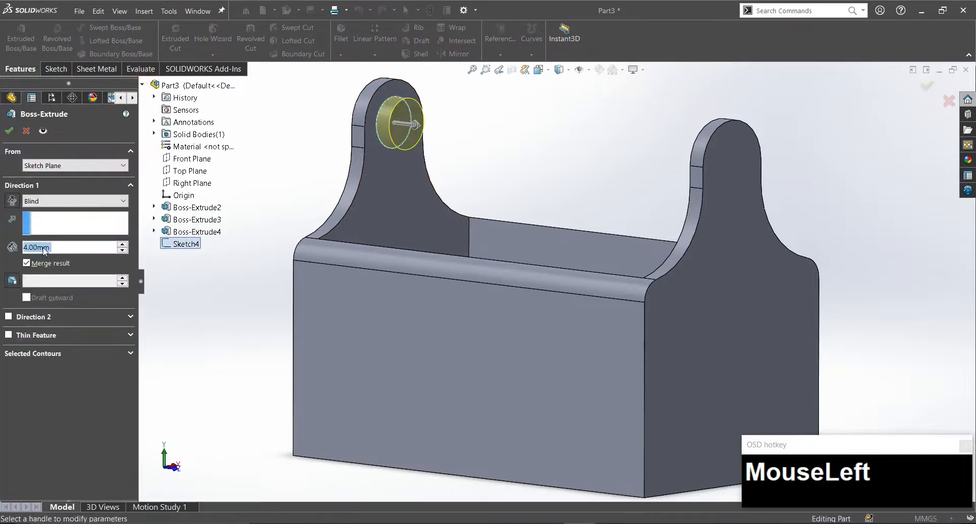
{"action": "middle_click_drag", "start_coordinate": [477, 282], "coordinate": [427, 157]}
{"action": "left_click_drag", "start_coordinate": [414, 157], "coordinate": [752, 212]}
{"action": "middle_click_drag", "start_coordinate": [752, 211], "coordinate": [743, 226]}
{"action": "left_click_drag", "start_coordinate": [752, 208], "coordinate": [554, 202]}
{"action": "left_click", "coordinate": [50, 202]}
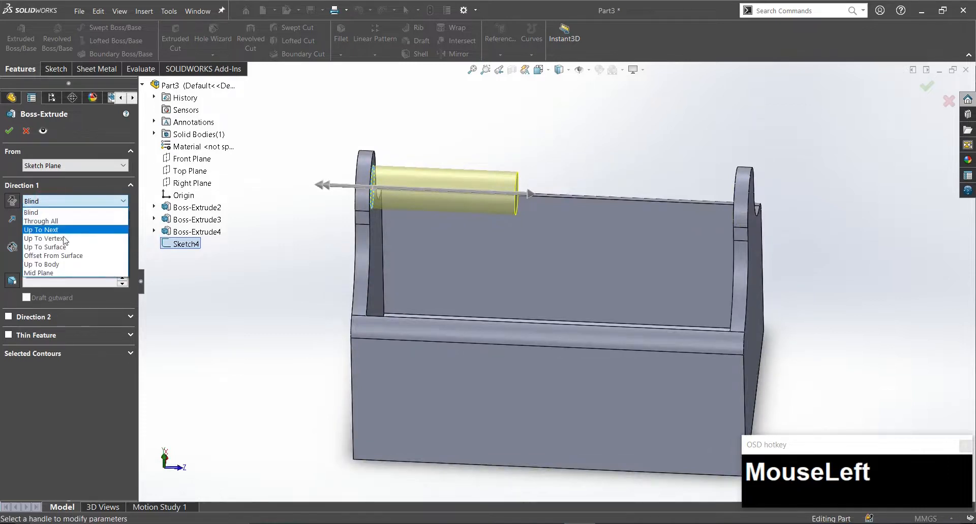
{"action": "left_click", "coordinate": [38, 248]}
{"action": "middle_click_drag", "start_coordinate": [37, 248], "coordinate": [114, 236]}
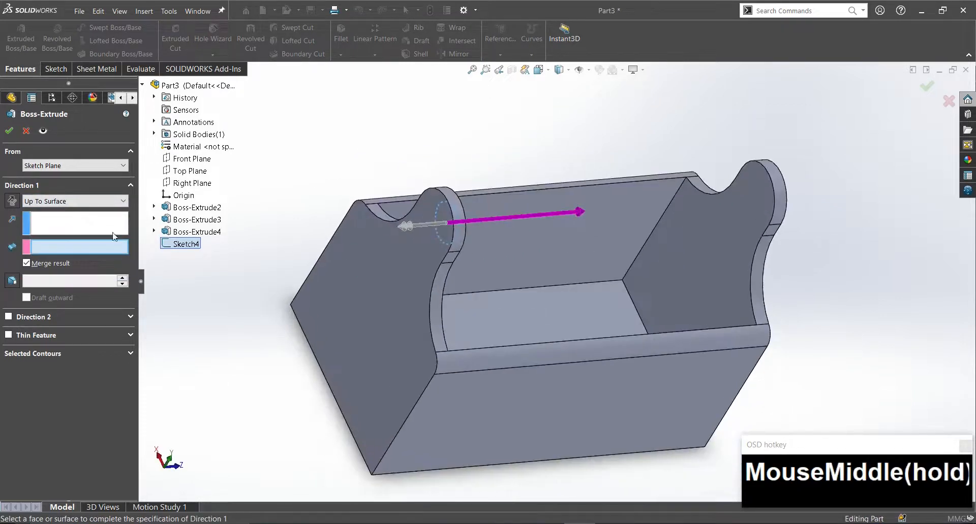
{"action": "left_click", "coordinate": [764, 221]}
{"action": "right_click", "coordinate": [762, 220]}
{"action": "middle_click_drag", "start_coordinate": [763, 218], "coordinate": [581, 176]}
Assign the Oak material from the Woods category to the toolbox and close the material library.
{"action": "right_click", "coordinate": [32, 188]}
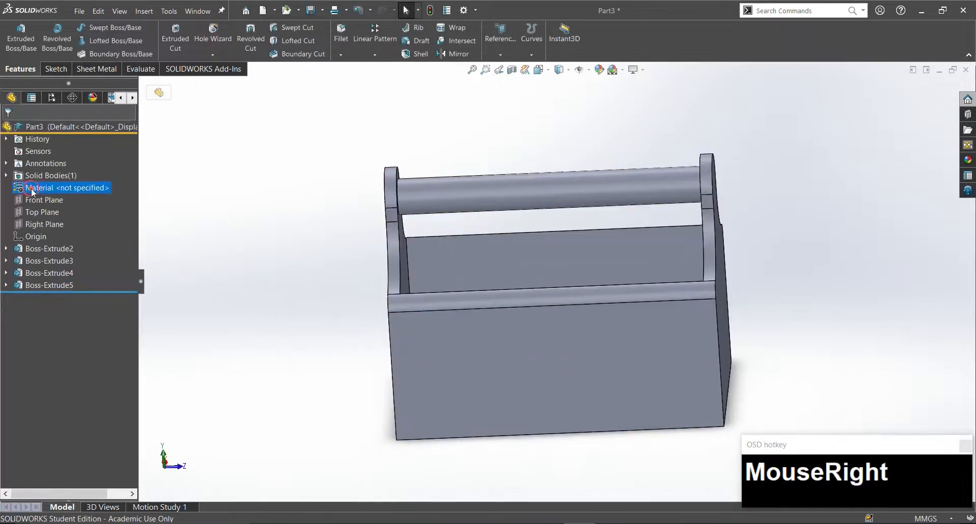
{"action": "left_click", "coordinate": [85, 199]}
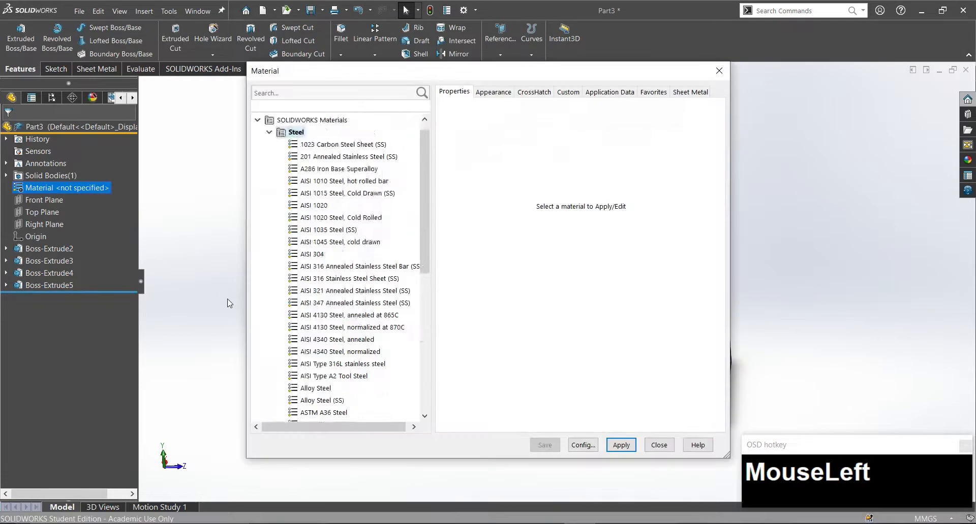
{"action": "scroll", "coordinate": [367, 278], "scroll_direction": "down", "scroll_amount": 5}
{"action": "double_click", "coordinate": [297, 388]}
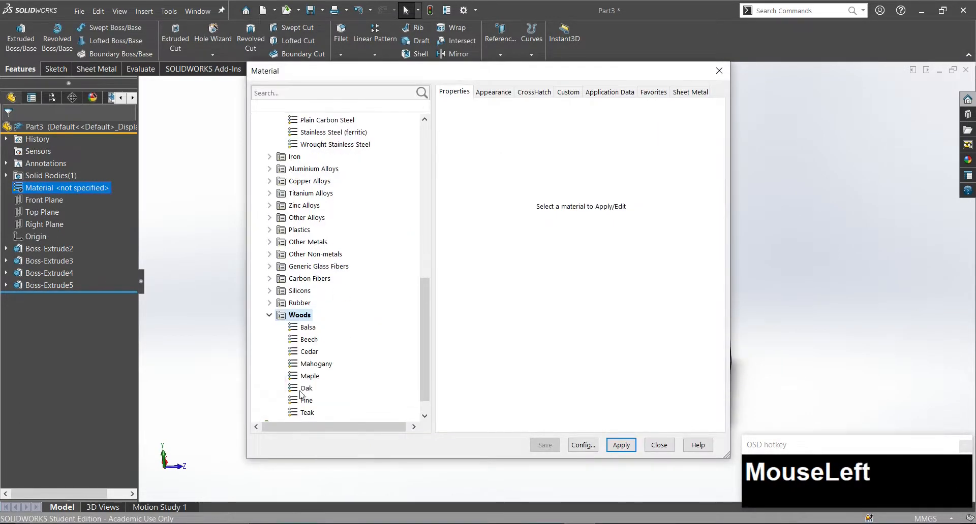
{"action": "left_click", "coordinate": [306, 388]}
{"action": "left_click", "coordinate": [632, 449]}
{"action": "left_click", "coordinate": [659, 446]}
Examine the finished oak toolbox from the front, the end panels and the handle side.
{"action": "middle_click_drag", "start_coordinate": [664, 446], "coordinate": [499, 371]}
{"action": "left_click", "coordinate": [499, 370]}
{"action": "middle_click_drag", "start_coordinate": [590, 379], "coordinate": [478, 389]}
{"action": "middle_click_drag", "start_coordinate": [740, 294], "coordinate": [638, 359]}
{"action": "left_click", "coordinate": [490, 330]}
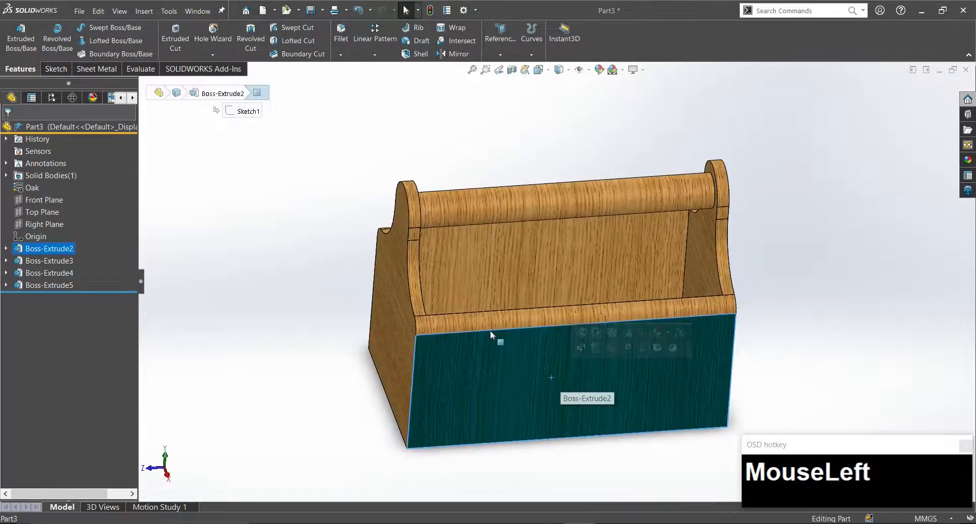
{"action": "middle_click_drag", "start_coordinate": [490, 330], "coordinate": [798, 257]}
{"action": "left_click", "coordinate": [796, 251]}
{"action": "middle_click_drag", "start_coordinate": [643, 342], "coordinate": [558, 307]}
{"action": "left_click", "coordinate": [802, 331]}
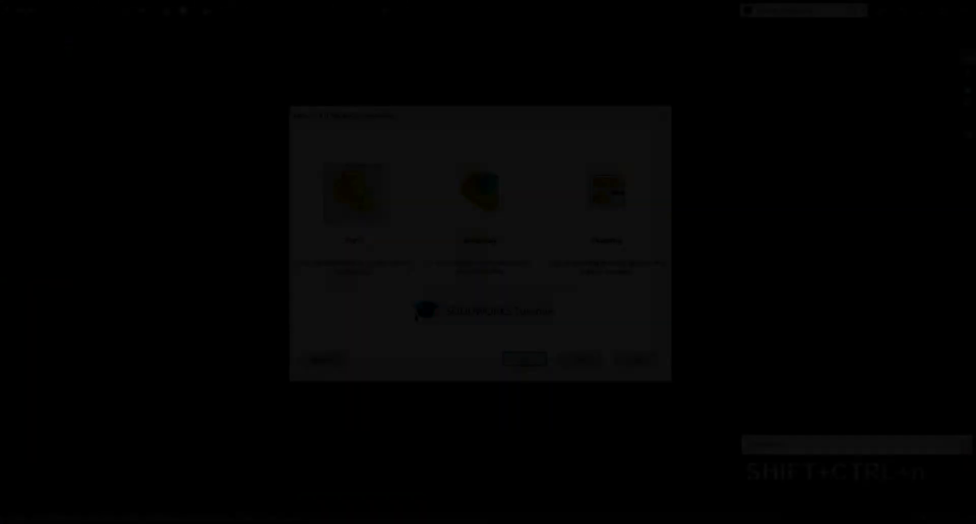
Start a new part and draw a vertical slot on the Front Plane, centred on the origin, about 117 mm between centres and 51 mm wide.
{"action": "left_click", "coordinate": [523, 360]}
{"action": "left_click", "coordinate": [41, 189]}
{"action": "left_click", "coordinate": [46, 170]}
{"action": "left_click", "coordinate": [445, 264]}
{"action": "left_click", "coordinate": [95, 54]}
{"action": "left_click", "coordinate": [556, 281]}
{"action": "left_click", "coordinate": [556, 171]}
{"action": "left_click", "coordinate": [603, 181]}
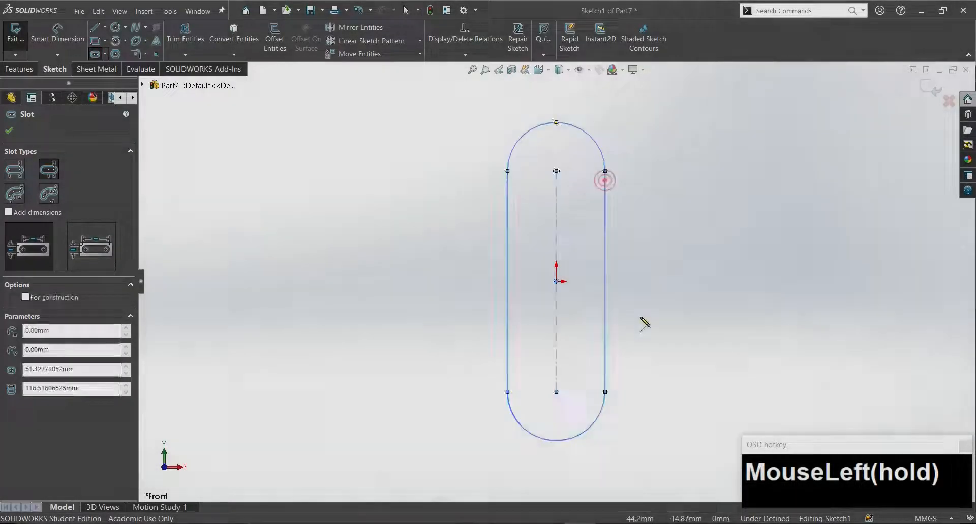
Set the slot's end radius to 13 mm and its centre-to-centre distance to 28.9 mm.
{"action": "left_click", "coordinate": [58, 33]}
{"action": "left_click", "coordinate": [596, 145]}
{"action": "left_click", "coordinate": [788, 87]}
{"action": "type", "text": "13"}
{"action": "key", "text": "Return"}
{"action": "left_click", "coordinate": [556, 244]}
{"action": "left_click", "coordinate": [350, 256]}
{"action": "type", "text": "28.9"}
{"action": "key", "text": "Return"}
{"action": "key", "text": "Escape"}
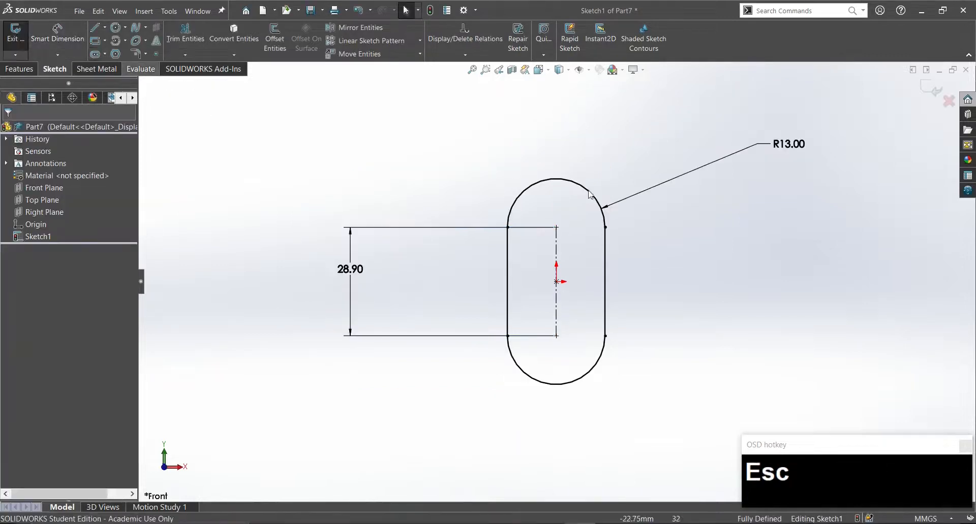
Increase the slot's centre-to-centre distance by 7.10 mm to 36 mm.
{"action": "double_click", "coordinate": [363, 272]}
{"action": "type", "text": "+7.10"}
{"action": "key", "text": "Return"}
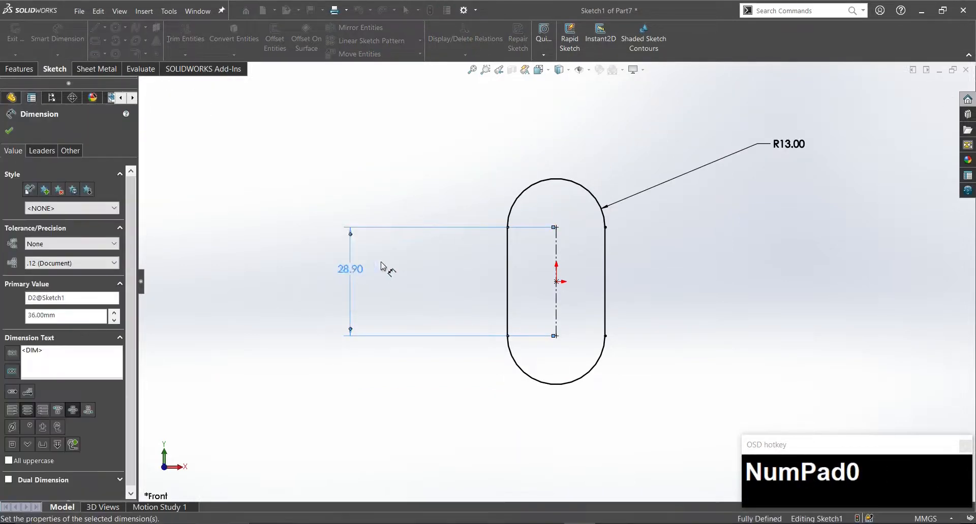
{"action": "key", "text": "Escape"}
Draw a second vertical slot about 18 mm wide beside the first and make their upper arc centres horizontal to each other.
{"action": "left_click", "coordinate": [95, 54]}
{"action": "left_click", "coordinate": [736, 313]}
{"action": "left_click", "coordinate": [769, 331]}
{"action": "key", "text": "Escape"}
{"action": "left_click", "coordinate": [736, 215]}
{"action": "left_click", "coordinate": [556, 215], "text": "ctrl"}
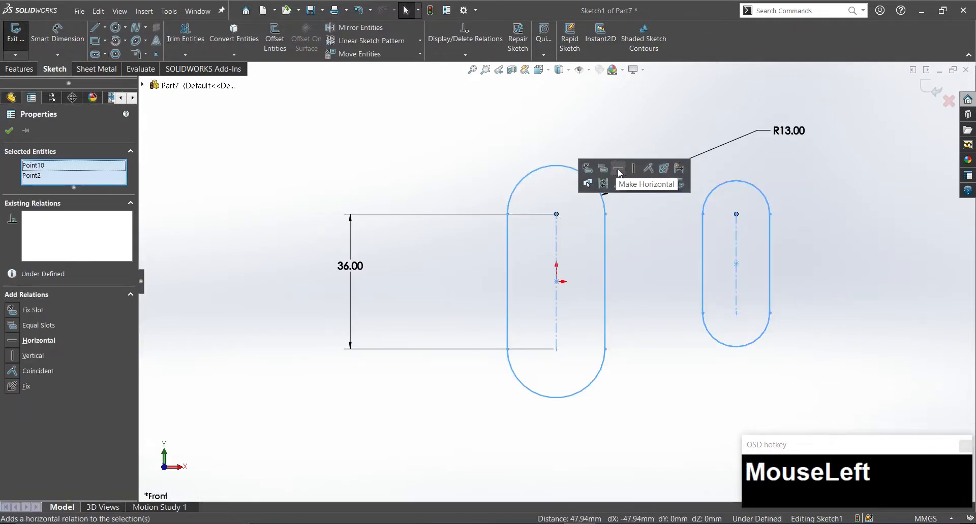
{"action": "left_click", "coordinate": [618, 170]}
{"action": "left_click", "coordinate": [660, 266]}
Dimension the vertical offset between the two slots' lower arc centres at 7.1 mm.
{"action": "left_click_drag", "start_coordinate": [736, 264], "coordinate": [737, 333]}
{"action": "left_click", "coordinate": [814, 357]}
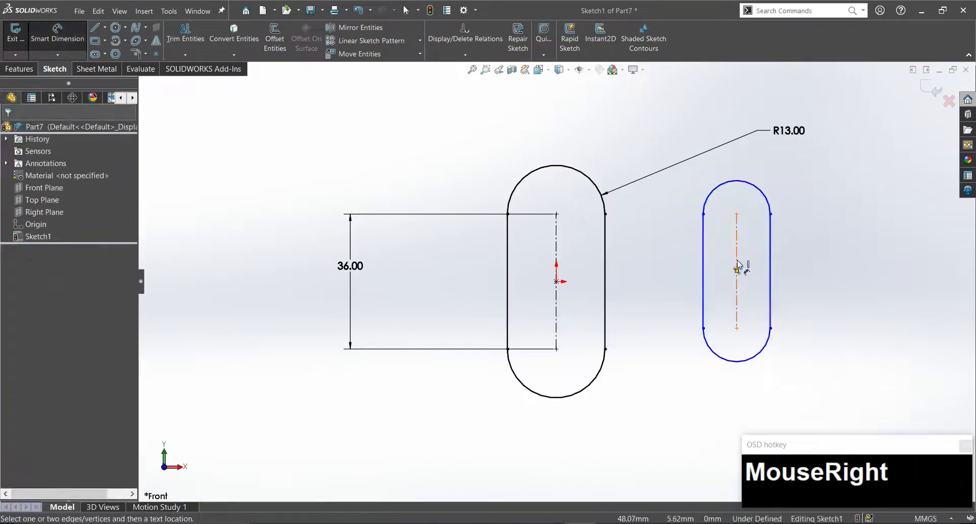
{"action": "left_click", "coordinate": [747, 361]}
{"action": "left_click", "coordinate": [835, 350]}
{"action": "type", "text": "7.1"}
{"action": "key", "text": "Return"}
{"action": "key", "text": "Escape"}
Move the second slot closer to the first and set the horizontal distance between their centrelines to 27.35 mm.
{"action": "left_click_drag", "start_coordinate": [736, 182], "coordinate": [708, 181]}
{"action": "right_click_drag", "start_coordinate": [708, 188], "coordinate": [704, 245]}
{"action": "left_click", "coordinate": [707, 246]}
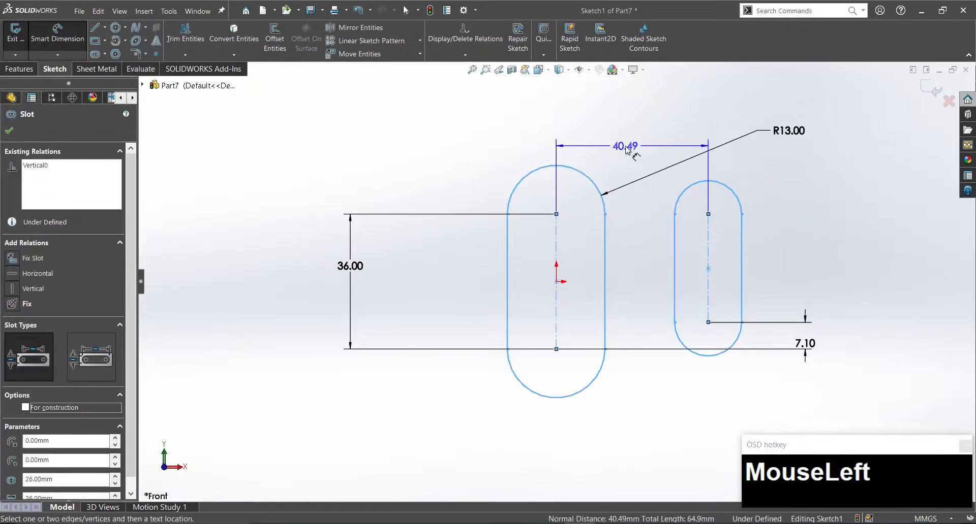
{"action": "left_click", "coordinate": [631, 448]}
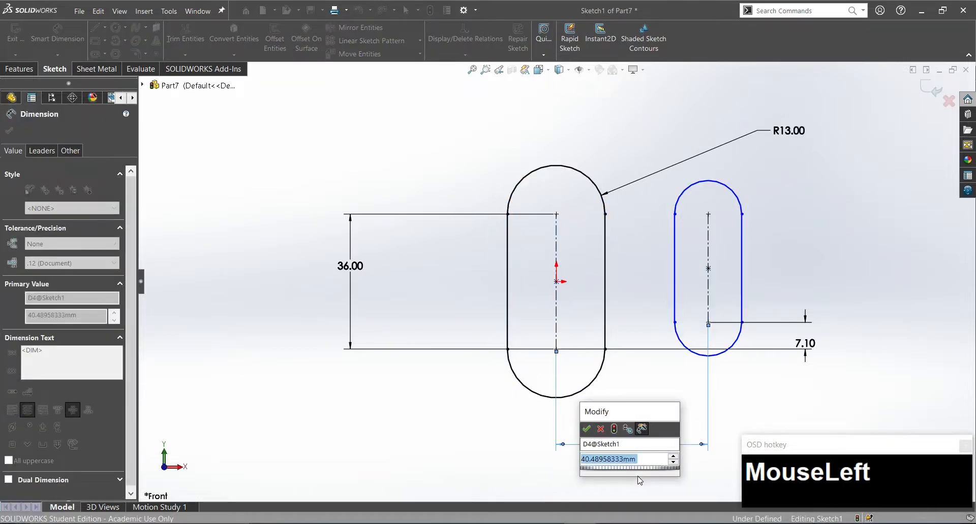
{"action": "key", "text": "Return"}
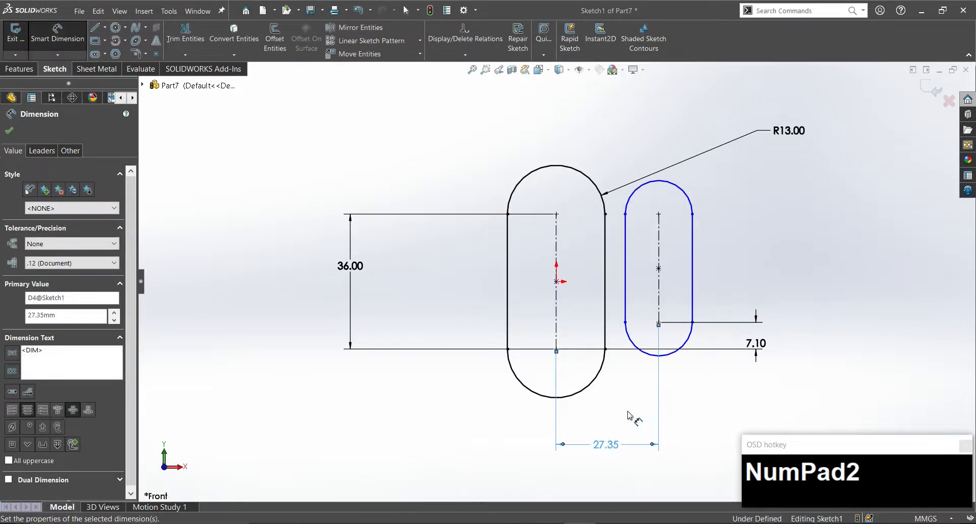
Set the second slot's end radius to 5.2 mm.
{"action": "left_click", "coordinate": [665, 248]}
{"action": "left_click", "coordinate": [683, 206]}
{"action": "left_click", "coordinate": [734, 178]}
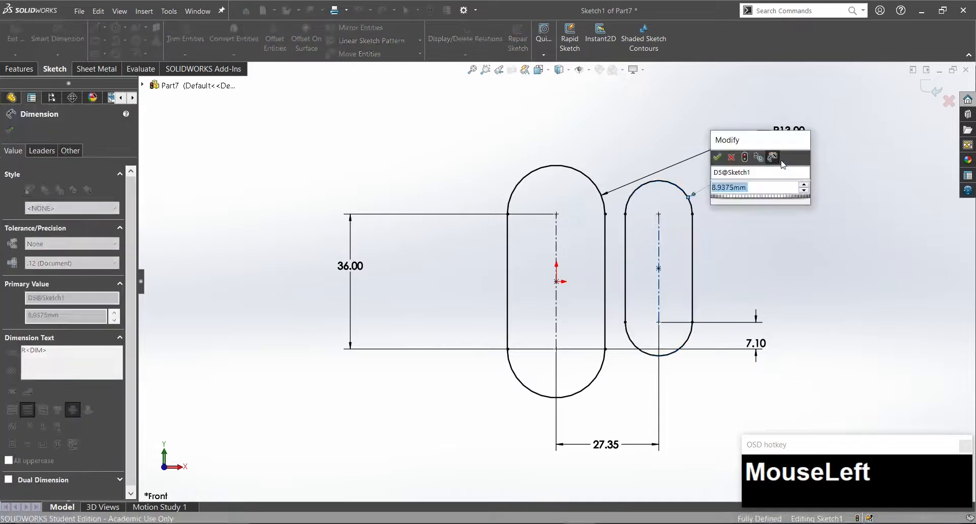
{"action": "type", "text": "5.2"}
{"action": "key", "text": "Return"}
{"action": "key", "text": "Escape"}
Offset the second slot's whole outline outward by 2 mm and move the offset dimension clear of the slot.
{"action": "left_click", "coordinate": [274, 38]}
{"action": "left_click", "coordinate": [668, 198]}
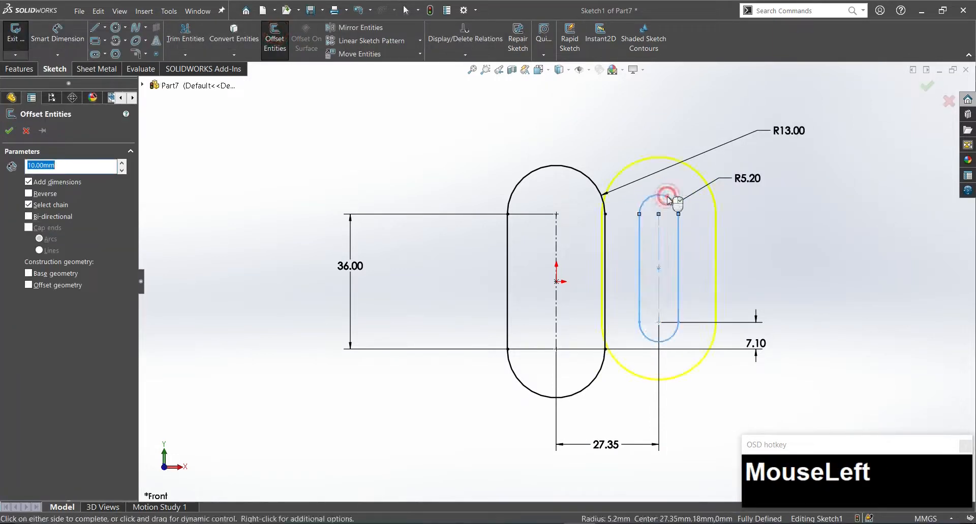
{"action": "key", "text": "Return"}
{"action": "key", "text": "Escape"}
{"action": "left_click_drag", "start_coordinate": [688, 274], "coordinate": [727, 275]}
{"action": "left_click", "coordinate": [763, 265]}
{"action": "scroll", "coordinate": [374, 128], "scroll_direction": "down", "scroll_amount": 1}
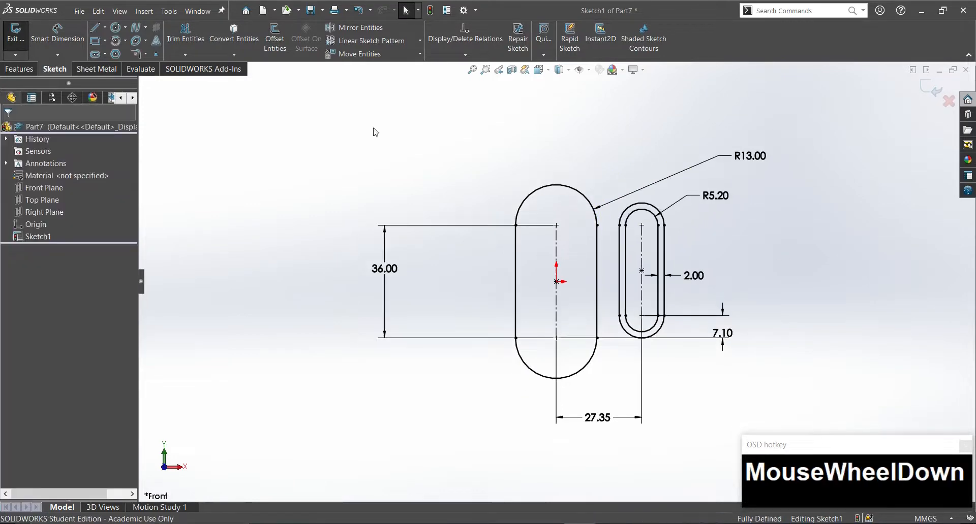
Draw a horizontal slot above the large central slot.
{"action": "left_click", "coordinate": [116, 53]}
{"action": "left_click", "coordinate": [613, 93]}
{"action": "left_click", "coordinate": [623, 107]}
{"action": "scroll", "coordinate": [615, 108], "scroll_direction": "up", "scroll_amount": 2}
{"action": "key", "text": "Escape"}
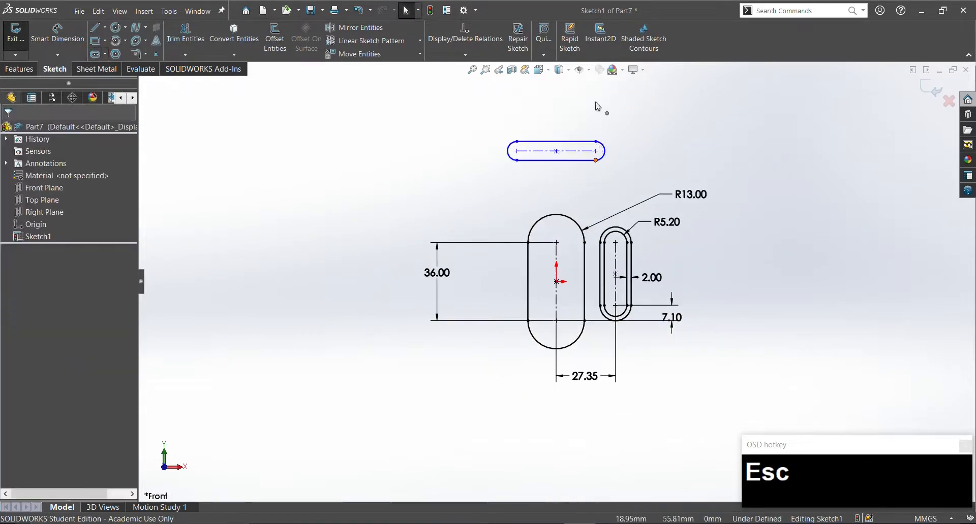
Set the upper slot's end radius to 5.8 mm and its centre-to-centre distance to 20 mm.
{"action": "key", "text": "d"}
{"action": "left_click", "coordinate": [602, 145]}
{"action": "left_click", "coordinate": [645, 119]}
{"action": "type", "text": "5.2"}
{"action": "key", "text": "Return"}
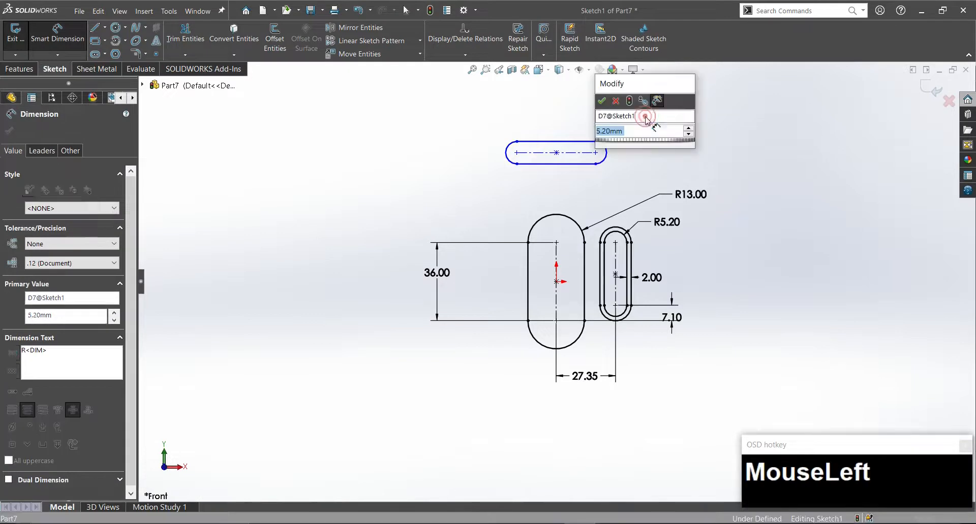
{"action": "left_click", "coordinate": [576, 153]}
{"action": "left_click", "coordinate": [563, 74]}
{"action": "type", "text": "20"}
{"action": "key", "text": "Return"}
Place the upper slot 42.3 mm above the large slot's upper arc centre and align its midpoint vertically with the large slot.
{"action": "left_click", "coordinate": [552, 154]}
{"action": "left_click", "coordinate": [556, 243]}
{"action": "left_click", "coordinate": [424, 194]}
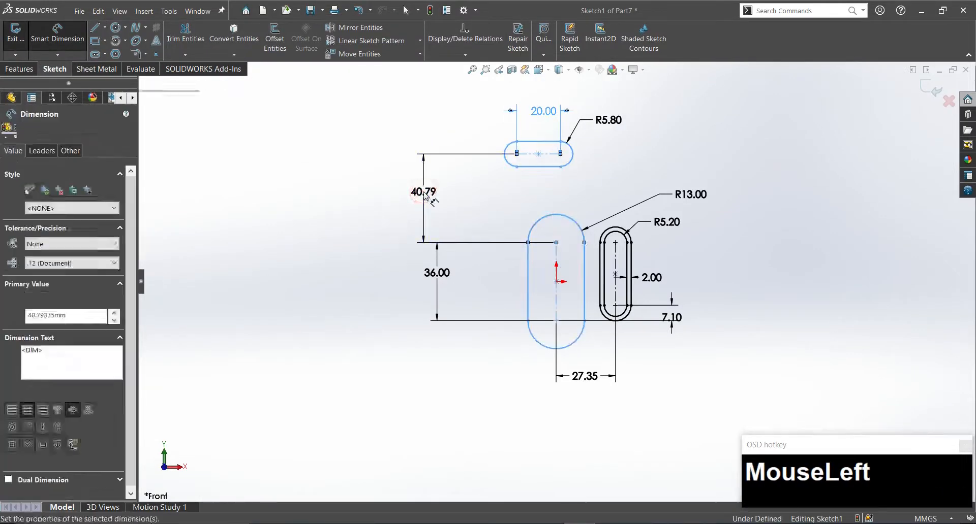
{"action": "type", "text": "42.3"}
{"action": "key", "text": "Return"}
{"action": "key", "text": "Escape"}
{"action": "left_click", "coordinate": [557, 260], "text": "ctrl"}
{"action": "left_click", "coordinate": [638, 213]}
{"action": "scroll", "coordinate": [635, 209], "scroll_direction": "down", "scroll_amount": 1}
{"action": "scroll", "coordinate": [707, 254], "scroll_direction": "up", "scroll_amount": 1}
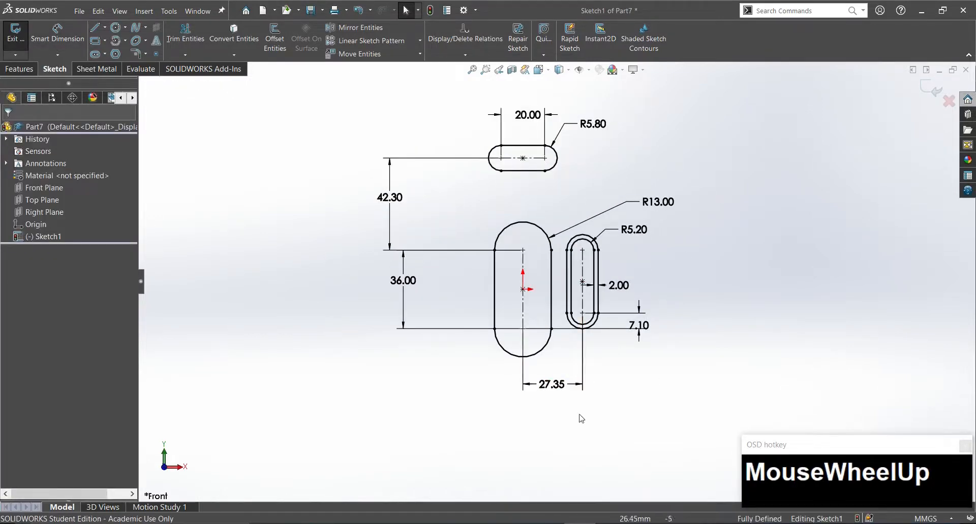
Draw a horizontal slot below the large slot, ending under the side slot's centreline, and set its end radius to 5.2 mm.
{"action": "left_click", "coordinate": [95, 53]}
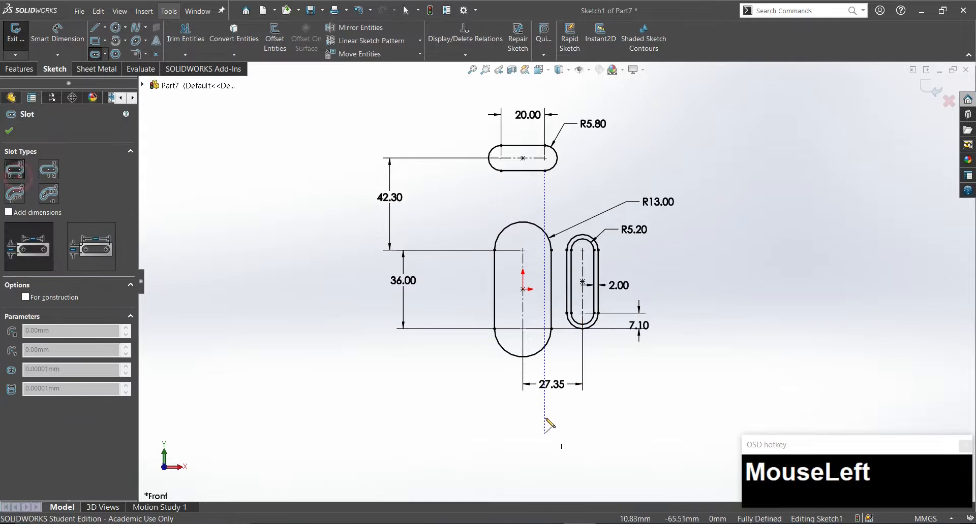
{"action": "left_click", "coordinate": [583, 406]}
{"action": "left_click", "coordinate": [599, 414]}
{"action": "key", "text": "Escape"}
{"action": "scroll", "coordinate": [608, 438], "scroll_direction": "down", "scroll_amount": 3}
{"action": "right_click_drag", "start_coordinate": [607, 437], "coordinate": [602, 399]}
{"action": "left_click", "coordinate": [575, 377]}
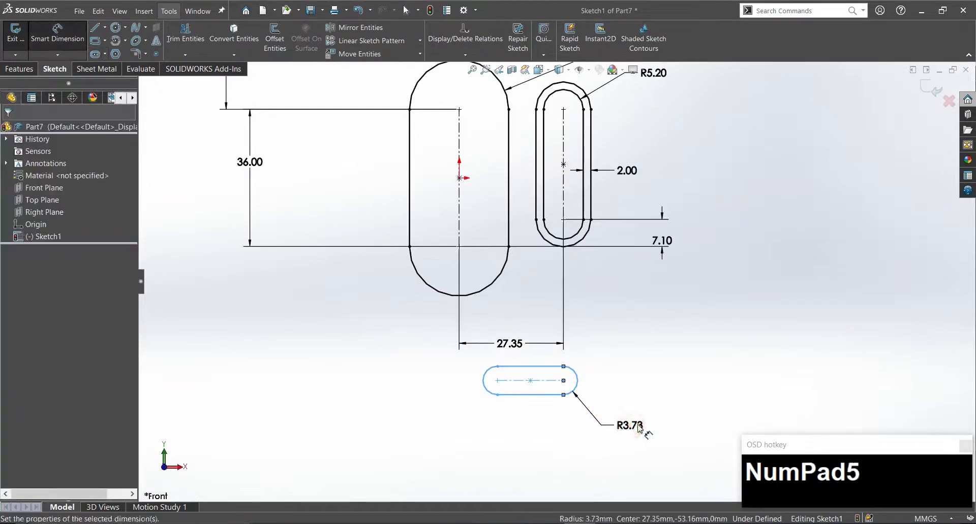
{"action": "left_click", "coordinate": [638, 427]}
Set the vertical distance from the large slot's lower arc centre to the lower slot to 20.1 mm.
{"action": "left_click", "coordinate": [499, 276]}
{"action": "left_click", "coordinate": [743, 349]}
{"action": "type", "text": "20.1"}
{"action": "key", "text": "Return"}
{"action": "key", "text": "Escape"}
Rearrange the 27.35, 20, R5.80 and 7.10 dimensions so they sit clear of the slots and each other.
{"action": "left_click_drag", "start_coordinate": [509, 343], "coordinate": [526, 272]}
{"action": "scroll", "coordinate": [540, 279], "scroll_direction": "down", "scroll_amount": 3}
{"action": "scroll", "coordinate": [553, 89], "scroll_direction": "up", "scroll_amount": 1}
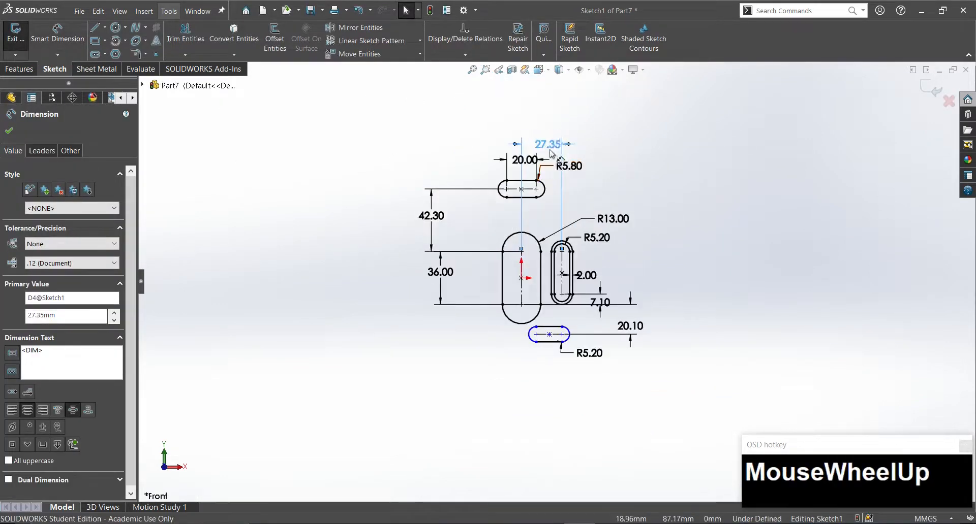
{"action": "scroll", "coordinate": [547, 122], "scroll_direction": "down", "scroll_amount": 2}
{"action": "left_click_drag", "start_coordinate": [551, 156], "coordinate": [538, 114]}
{"action": "left_click", "coordinate": [710, 196]}
{"action": "left_click_drag", "start_coordinate": [576, 189], "coordinate": [593, 186]}
{"action": "left_click_drag", "start_coordinate": [508, 180], "coordinate": [449, 174]}
{"action": "left_click", "coordinate": [656, 229]}
{"action": "scroll", "coordinate": [585, 244], "scroll_direction": "down", "scroll_amount": 3}
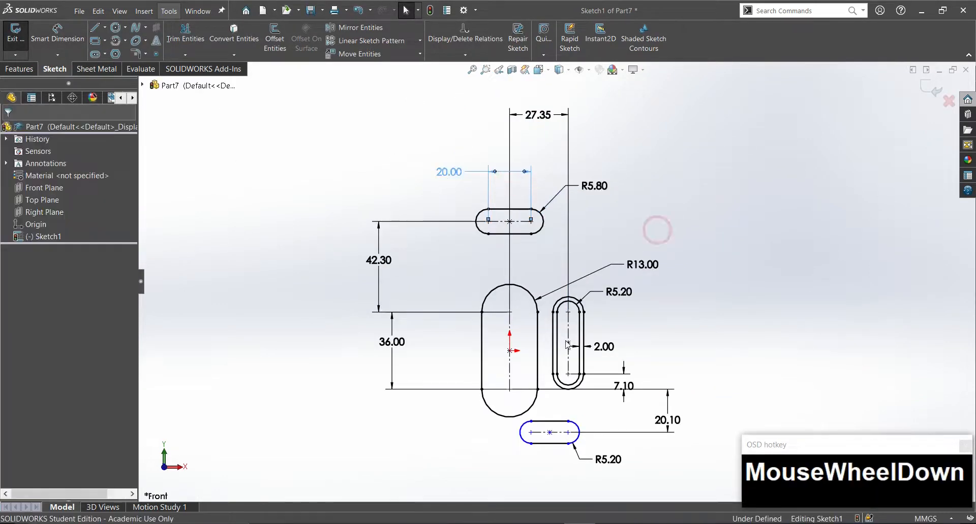
{"action": "scroll", "coordinate": [573, 407], "scroll_direction": "up", "scroll_amount": 4}
{"action": "left_click_drag", "start_coordinate": [636, 250], "coordinate": [661, 213]}
{"action": "left_click", "coordinate": [591, 377]}
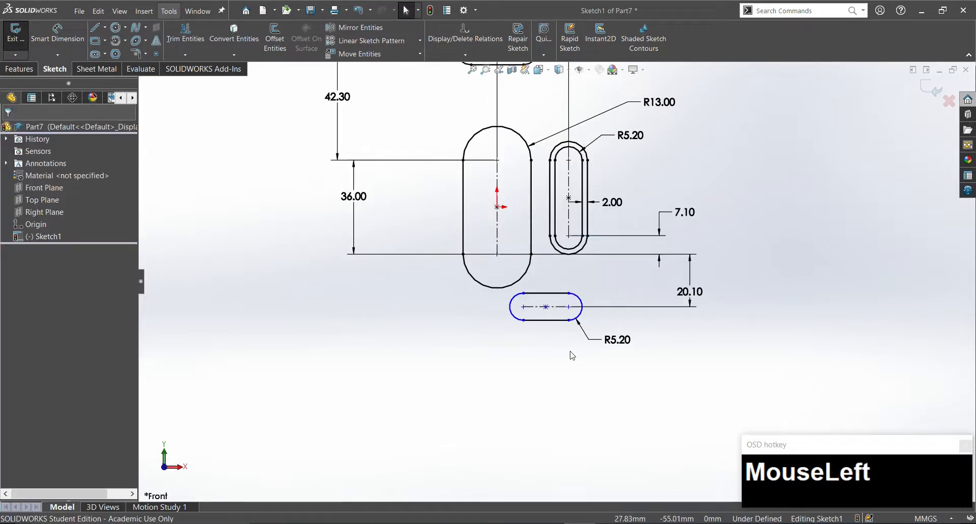
{"action": "scroll", "coordinate": [556, 284], "scroll_direction": "down", "scroll_amount": 3}
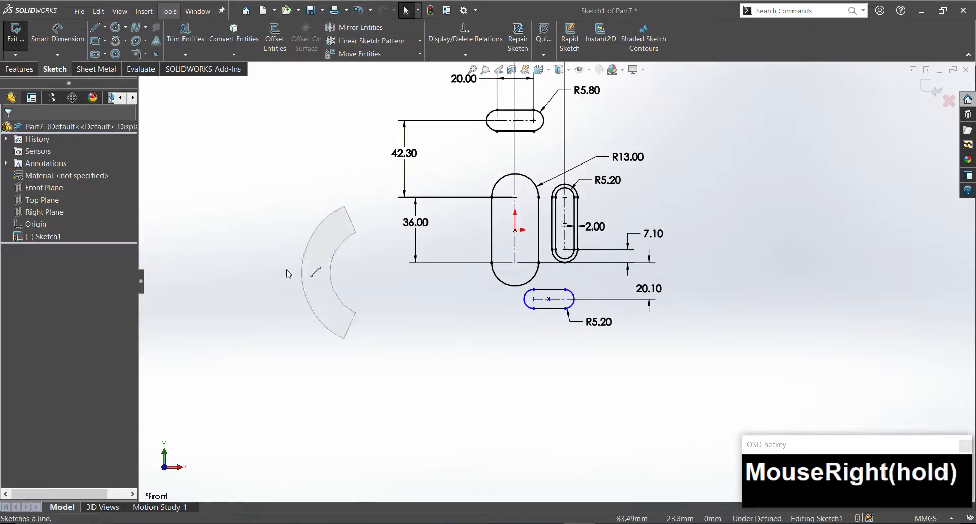
Draw a vertical centreline from the large slot's upper arc centre to the upper slot's midpoint.
{"action": "key", "text": "alt+c"}
{"action": "left_click", "coordinate": [515, 197]}
{"action": "left_click", "coordinate": [515, 120]}
{"action": "key", "text": "Escape"}
{"action": "scroll", "coordinate": [554, 295], "scroll_direction": "down", "scroll_amount": 3}
{"action": "scroll", "coordinate": [564, 149], "scroll_direction": "up", "scroll_amount": 2}
Dimension the 27.35 mm distance between the new centreline and the side slot's centreline, placing it above the upper slot.
{"action": "left_click", "coordinate": [537, 145]}
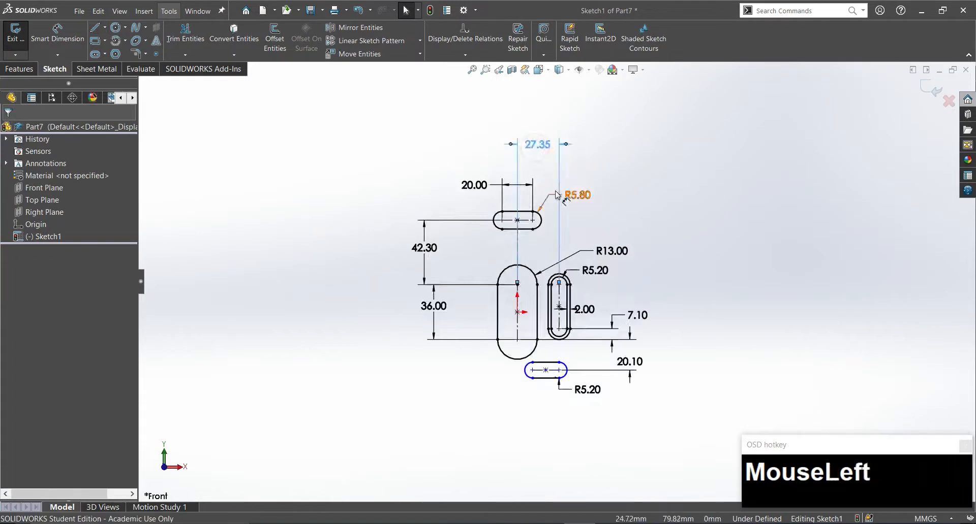
{"action": "left_click", "coordinate": [559, 295]}
{"action": "left_click", "coordinate": [517, 244]}
{"action": "left_click", "coordinate": [531, 124]}
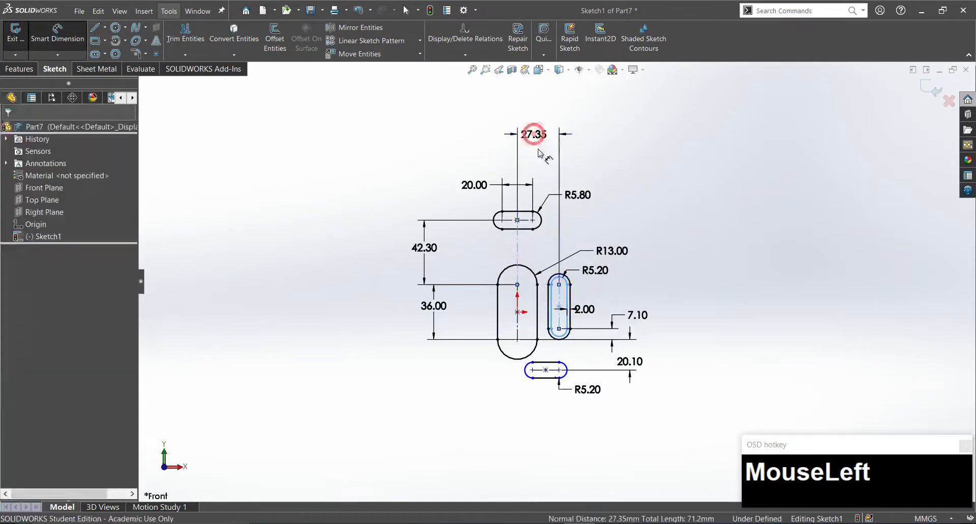
{"action": "key", "text": "Escape"}
Mirror the upper slot, the side slot with its offset outline and the lower slot about the vertical centreline.
{"action": "left_click", "coordinate": [361, 27]}
{"action": "left_click_drag", "start_coordinate": [645, 172], "coordinate": [499, 226]}
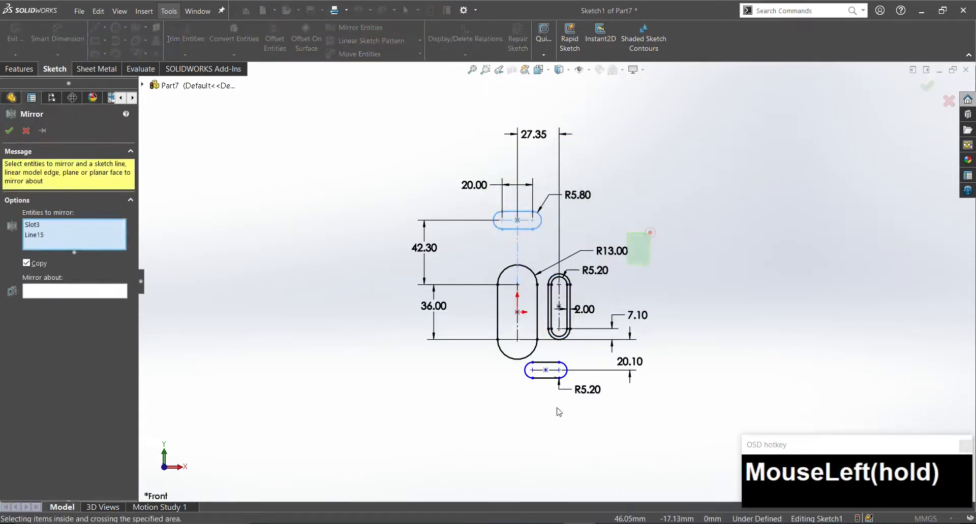
{"action": "left_click_drag", "start_coordinate": [663, 219], "coordinate": [552, 420]}
{"action": "left_click", "coordinate": [517, 247]}
{"action": "left_click", "coordinate": [54, 341]}
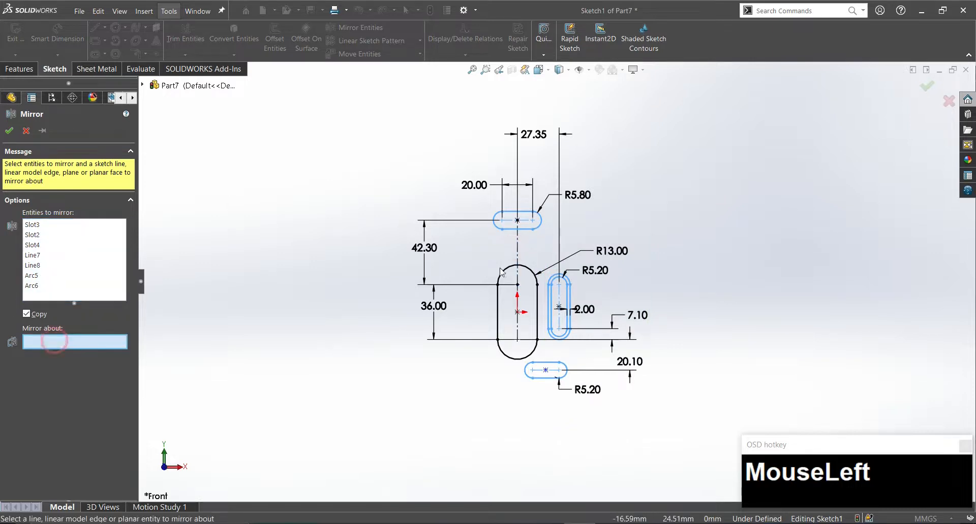
{"action": "right_click", "coordinate": [519, 254]}
Set the distance between the inner arc centres of the two lower slots to 26 mm.
{"action": "scroll", "coordinate": [501, 429], "scroll_direction": "up", "scroll_amount": 3}
{"action": "left_click", "coordinate": [469, 386]}
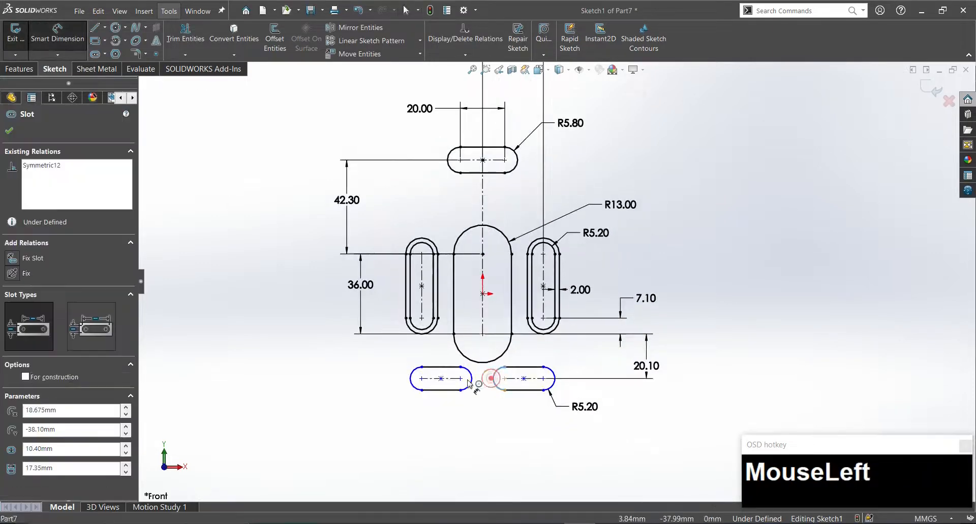
{"action": "left_click", "coordinate": [484, 435]}
{"action": "type", "text": "26"}
{"action": "key", "text": "Return"}
{"action": "key", "text": "Escape"}
Start the outline's right half with a horizontal top line from the centreline, a slanted edge and a vertical side.
{"action": "scroll", "coordinate": [509, 396], "scroll_direction": "up", "scroll_amount": 1}
{"action": "right_click_drag", "start_coordinate": [508, 395], "coordinate": [500, 347]}
{"action": "scroll", "coordinate": [554, 209], "scroll_direction": "up", "scroll_amount": 2}
{"action": "left_click", "coordinate": [517, 184]}
{"action": "key", "text": "Escape"}
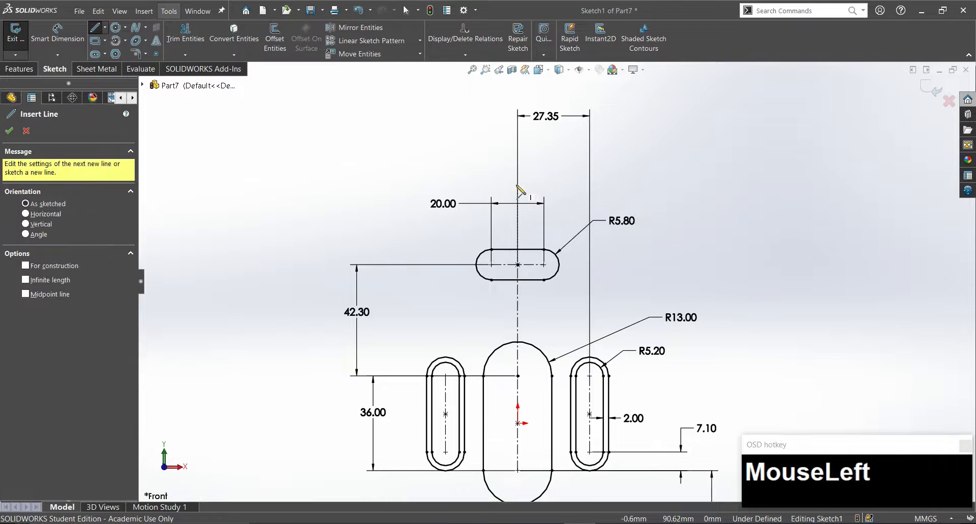
{"action": "left_click", "coordinate": [517, 185]}
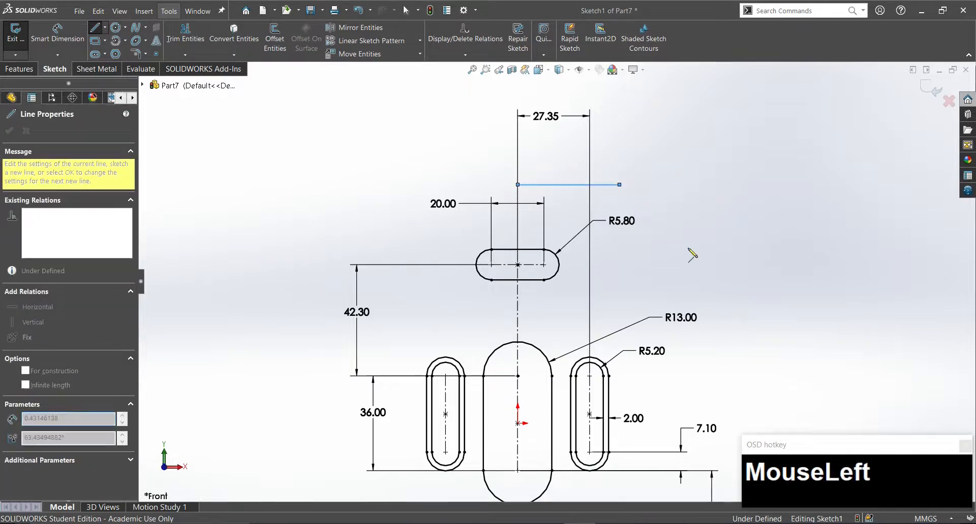
{"action": "left_click", "coordinate": [815, 381]}
{"action": "scroll", "coordinate": [816, 382], "scroll_direction": "down", "scroll_amount": 2}
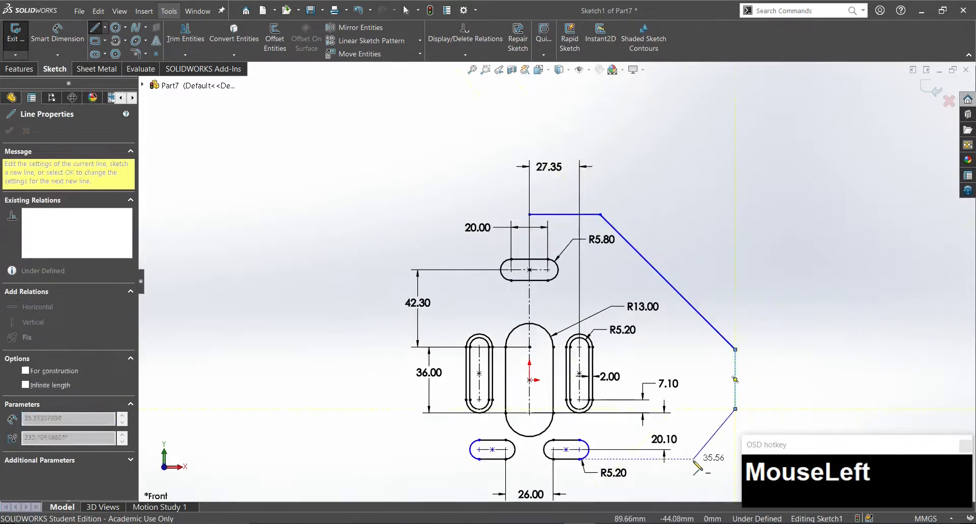
Continue the outline with a tangent arc, a slanted lower edge and a horizontal bottom line ending below the large slot.
{"action": "scroll", "coordinate": [740, 420], "scroll_direction": "down", "scroll_amount": 2}
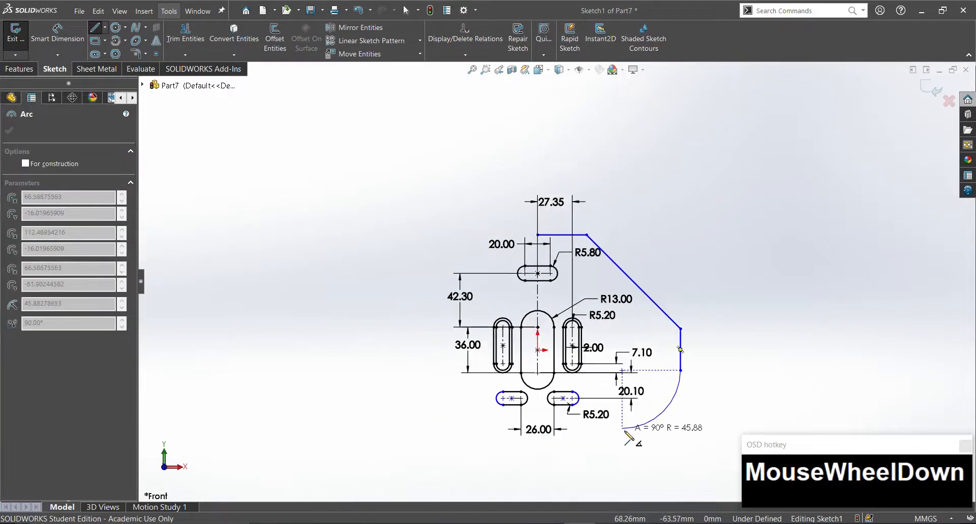
{"action": "left_click", "coordinate": [657, 413]}
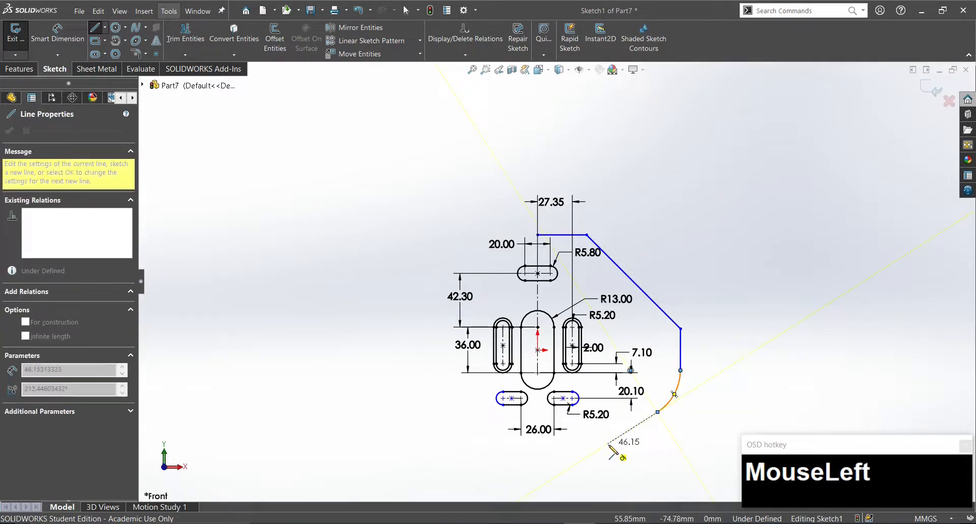
{"action": "left_click", "coordinate": [608, 445]}
{"action": "left_click", "coordinate": [540, 444]}
{"action": "key", "text": "Escape"}
{"action": "scroll", "coordinate": [527, 451], "scroll_direction": "up", "scroll_amount": 5}
{"action": "scroll", "coordinate": [774, 205], "scroll_direction": "down", "scroll_amount": 4}
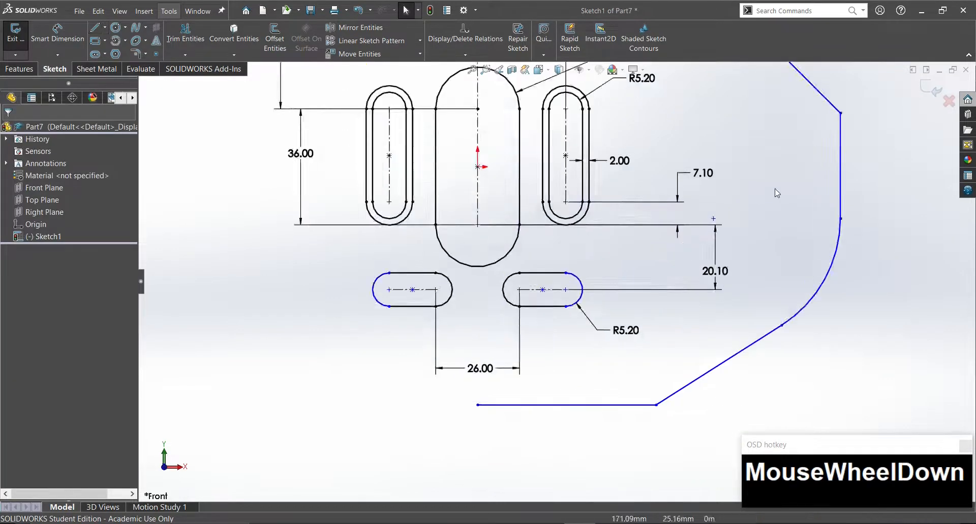
Make the inner endpoints of the outline's top and bottom lines coincident with the vertical centreline.
{"action": "scroll", "coordinate": [554, 129], "scroll_direction": "up", "scroll_amount": 2}
{"action": "left_click_drag", "start_coordinate": [482, 118], "coordinate": [505, 118]}
{"action": "left_click", "coordinate": [482, 227], "text": "ctrl"}
{"action": "left_click", "coordinate": [529, 178]}
{"action": "left_click", "coordinate": [482, 216]}
{"action": "left_click", "coordinate": [461, 474], "text": "ctrl"}
{"action": "left_click", "coordinate": [508, 427]}
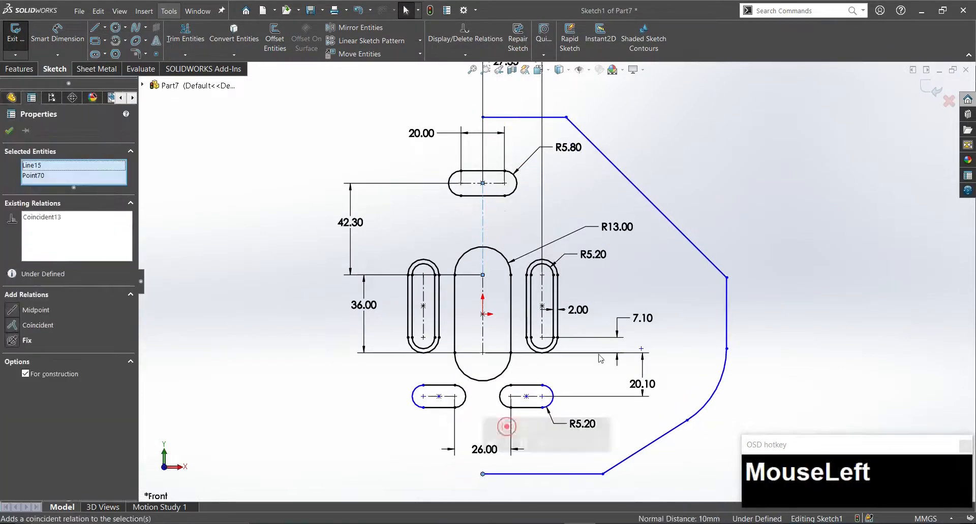
{"action": "left_click", "coordinate": [670, 303]}
Dimension the outline's lower-right arc with a radius of 41 mm.
{"action": "key", "text": "d"}
{"action": "scroll", "coordinate": [654, 383], "scroll_direction": "down", "scroll_amount": 2}
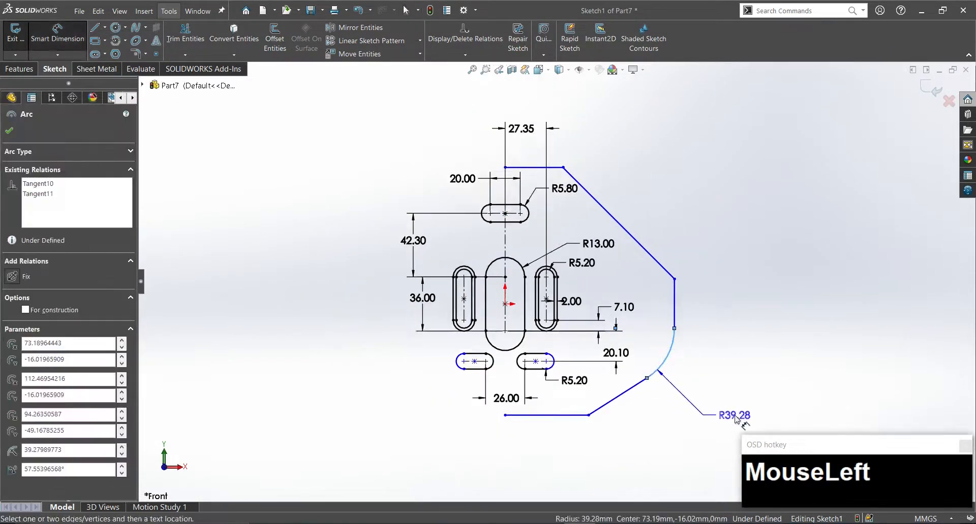
{"action": "double_click", "coordinate": [736, 419]}
{"action": "type", "text": "41"}
{"action": "key", "text": "Return"}
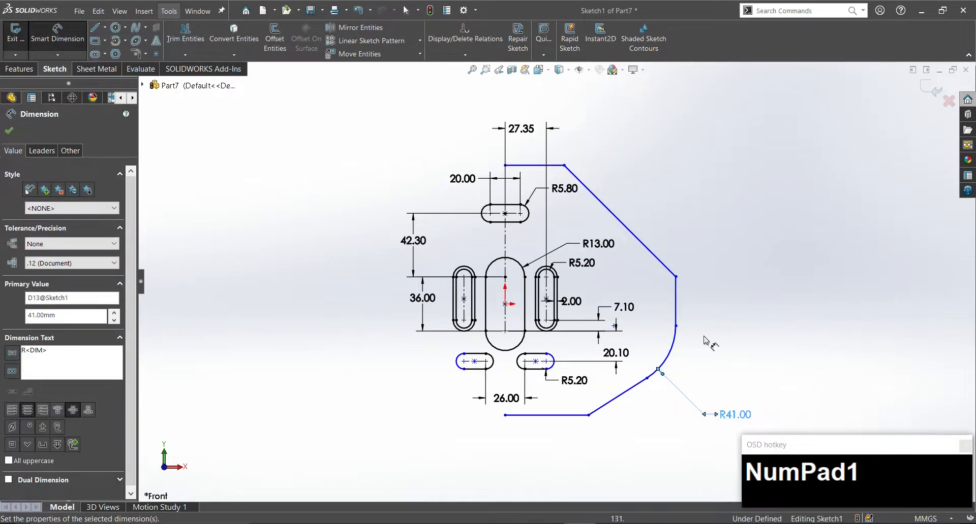
Dimension the outline's full width as a doubled distance between its vertical side and the centreline.
{"action": "left_click", "coordinate": [676, 312]}
{"action": "left_click", "coordinate": [506, 246]}
{"action": "scroll", "coordinate": [496, 470], "scroll_direction": "down", "scroll_amount": 1}
{"action": "left_click", "coordinate": [509, 447]}
{"action": "type", "text": "12"}
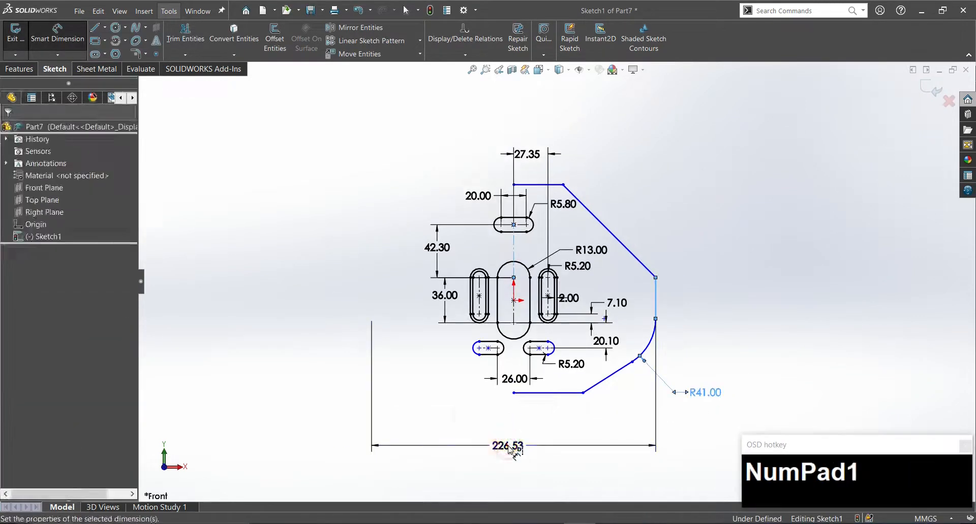
{"action": "key", "text": "Return"}
Move the outline's bottom corner outward and set the angle between the bottom line and the slanted lower edge to 26.9°.
{"action": "scroll", "coordinate": [513, 394], "scroll_direction": "up", "scroll_amount": 7}
{"action": "key", "text": "Escape"}
{"action": "left_click_drag", "start_coordinate": [522, 358], "coordinate": [619, 362]}
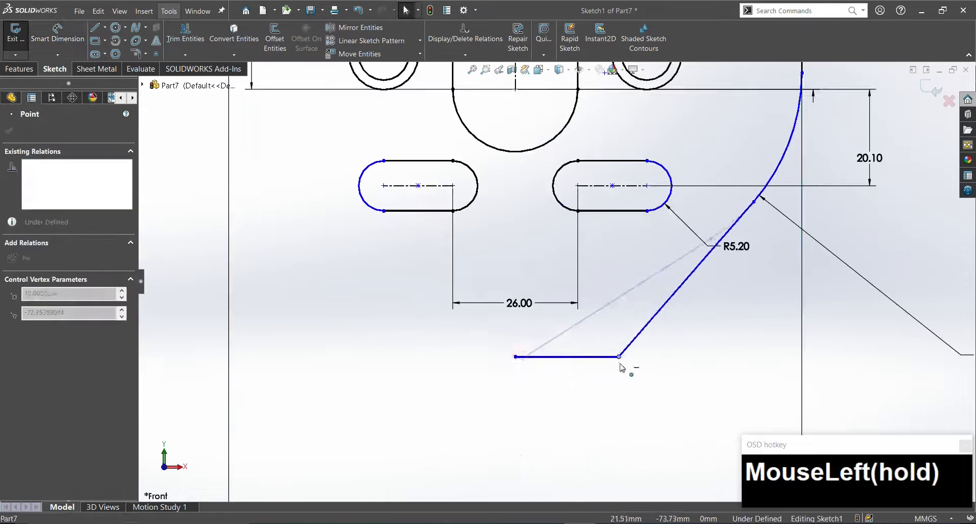
{"action": "right_click_drag", "start_coordinate": [621, 363], "coordinate": [640, 333]}
{"action": "left_click", "coordinate": [640, 333]}
{"action": "left_click", "coordinate": [594, 357]}
{"action": "left_click", "coordinate": [714, 323]}
{"action": "type", "text": "29"}
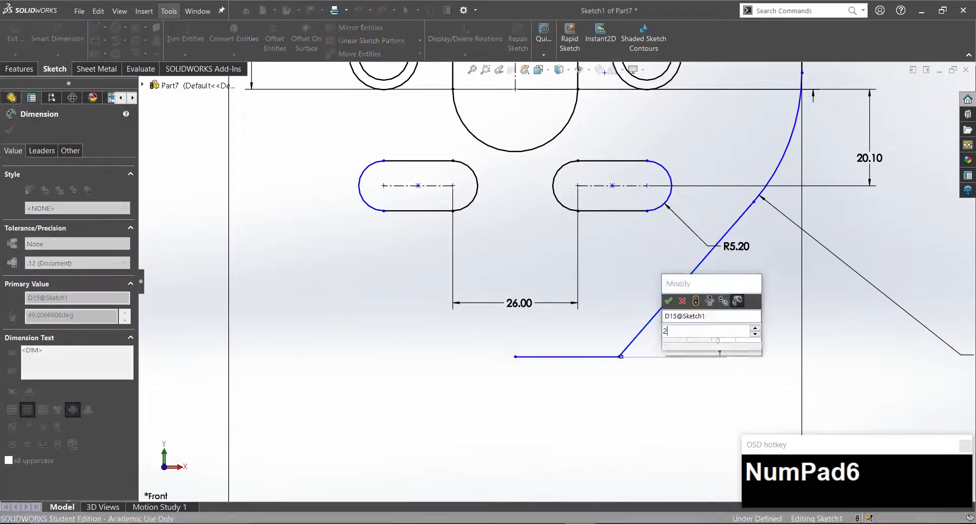
{"action": "key", "text": "Return"}
{"action": "key", "text": "Escape"}
Dimension the outline's horizontal bottom line with a length of 20.6 mm.
{"action": "scroll", "coordinate": [529, 348], "scroll_direction": "up", "scroll_amount": 5}
{"action": "left_click_drag", "start_coordinate": [483, 332], "coordinate": [653, 286]}
{"action": "key", "text": "Escape"}
{"action": "right_click_drag", "start_coordinate": [527, 368], "coordinate": [533, 325]}
{"action": "left_click", "coordinate": [538, 283]}
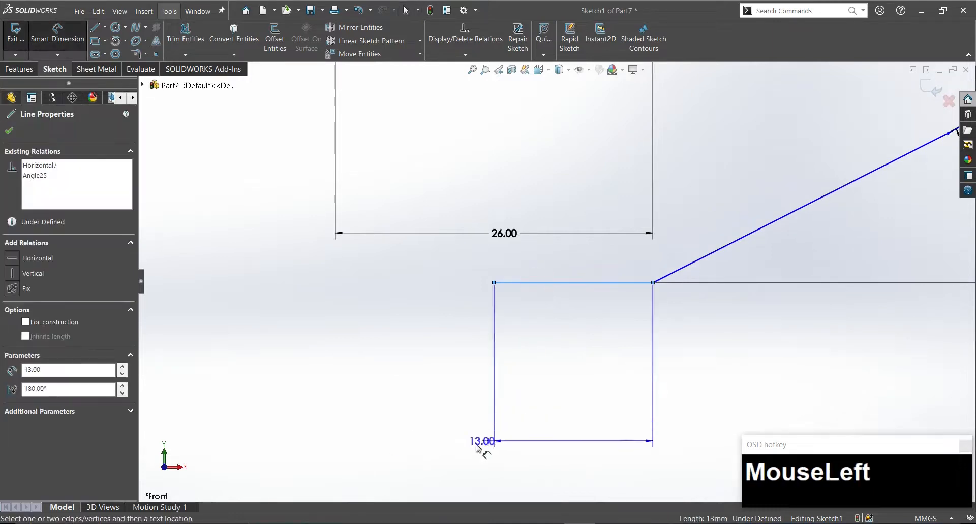
{"action": "scroll", "coordinate": [488, 443], "scroll_direction": "down", "scroll_amount": 3}
{"action": "left_click", "coordinate": [581, 419]}
{"action": "type", "text": "20.6"}
{"action": "key", "text": "Return"}
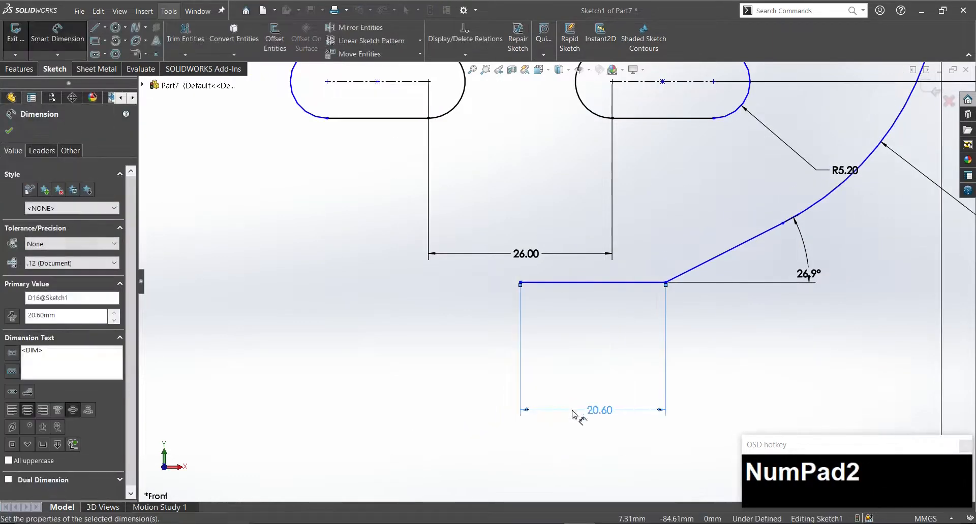
{"action": "scroll", "coordinate": [690, 263], "scroll_direction": "down", "scroll_amount": 3}
Dimension the outline's vertical side with a length of 32.5 mm.
{"action": "scroll", "coordinate": [690, 263], "scroll_direction": "down", "scroll_amount": 2}
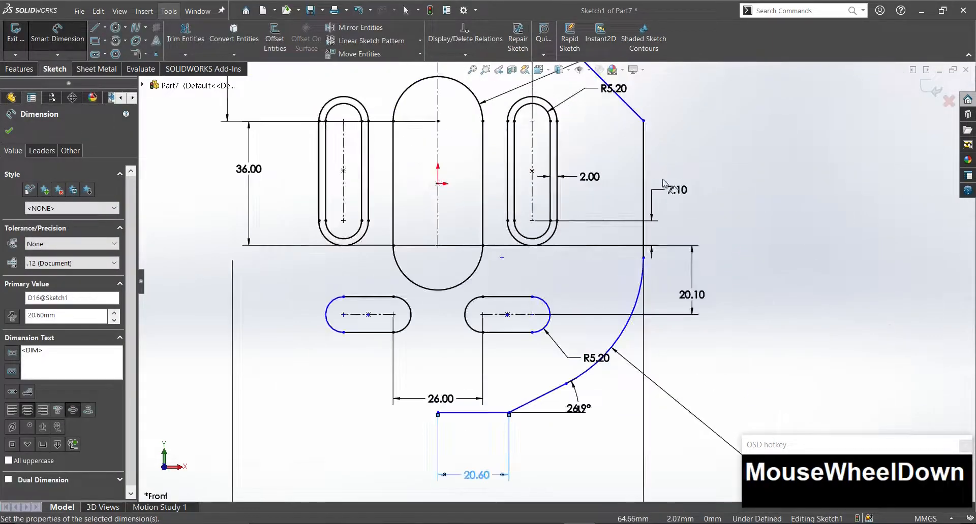
{"action": "left_click", "coordinate": [645, 151]}
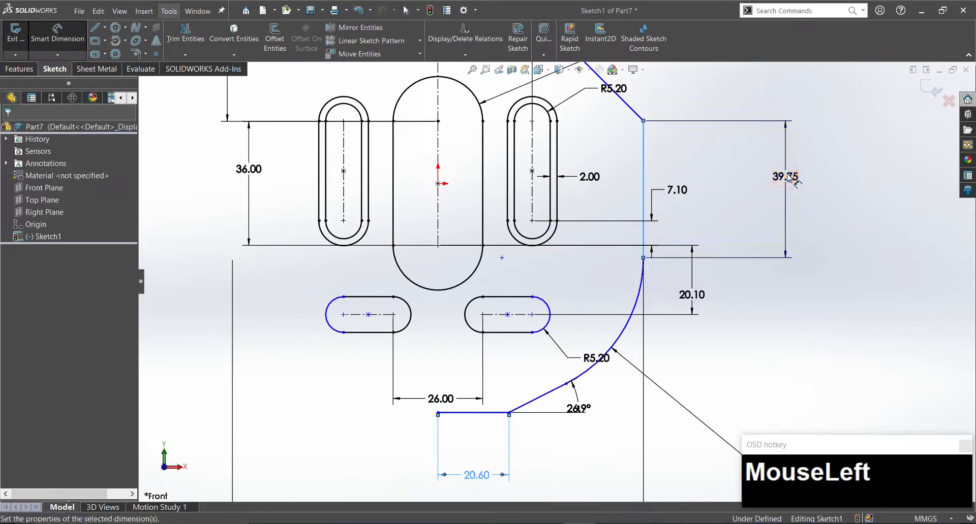
{"action": "left_click", "coordinate": [791, 178]}
{"action": "type", "text": "32.5"}
{"action": "key", "text": "Return"}
{"action": "scroll", "coordinate": [787, 178], "scroll_direction": "down", "scroll_amount": 3}
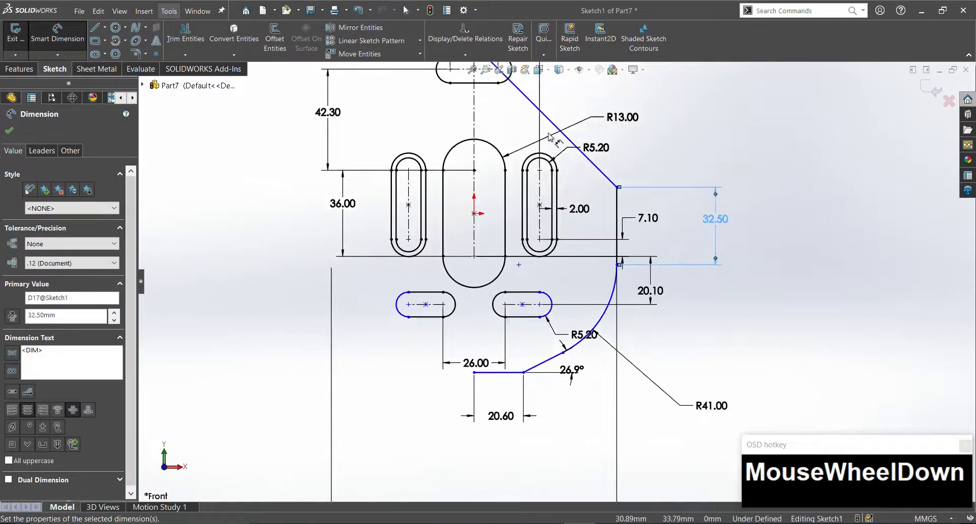
Set the vertical height of the outline's upper slanted edge to 51.7 mm and move its top corner above the upper slot.
{"action": "scroll", "coordinate": [500, 147], "scroll_direction": "up", "scroll_amount": 2}
{"action": "key", "text": "Escape"}
{"action": "left_click_drag", "start_coordinate": [473, 147], "coordinate": [580, 168]}
{"action": "key", "text": "Escape"}
{"action": "right_click_drag", "start_coordinate": [760, 291], "coordinate": [742, 146]}
{"action": "left_click", "coordinate": [628, 245]}
{"action": "left_click", "coordinate": [813, 272]}
{"action": "type", "text": "51.7"}
{"action": "key", "text": "Return"}
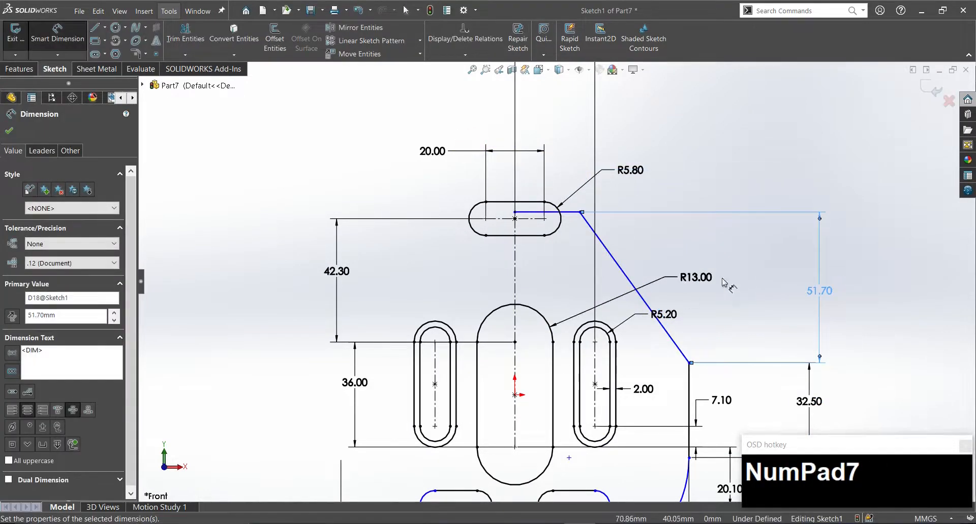
{"action": "key", "text": "Escape"}
{"action": "left_click_drag", "start_coordinate": [581, 212], "coordinate": [573, 159]}
{"action": "scroll", "coordinate": [574, 275], "scroll_direction": "down", "scroll_amount": 4}
{"action": "scroll", "coordinate": [610, 414], "scroll_direction": "up", "scroll_amount": 5}
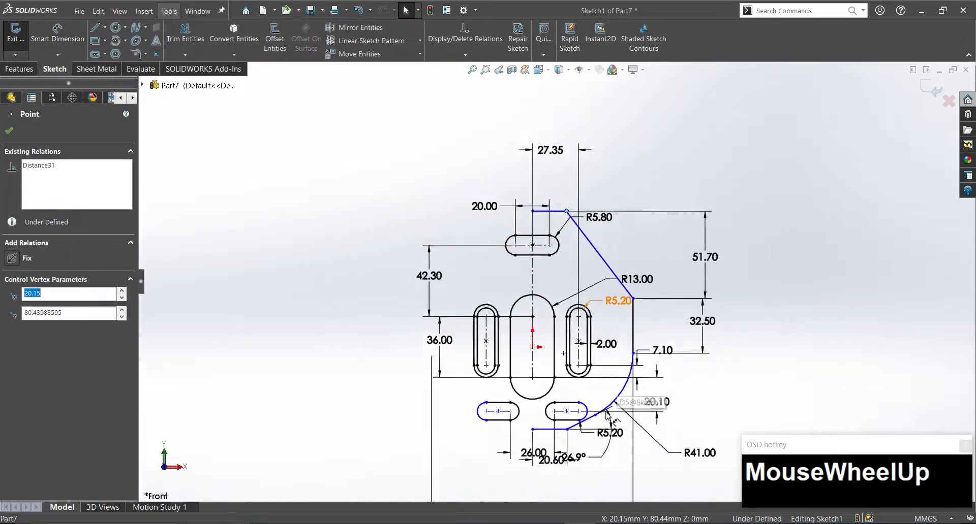
{"action": "key", "text": "Escape"}
{"action": "scroll", "coordinate": [554, 429], "scroll_direction": "down", "scroll_amount": 4}
{"action": "scroll", "coordinate": [521, 130], "scroll_direction": "up", "scroll_amount": 2}
{"action": "right_click_drag", "start_coordinate": [584, 387], "coordinate": [582, 305]}
{"action": "left_click", "coordinate": [520, 477]}
{"action": "left_click", "coordinate": [647, 276]}
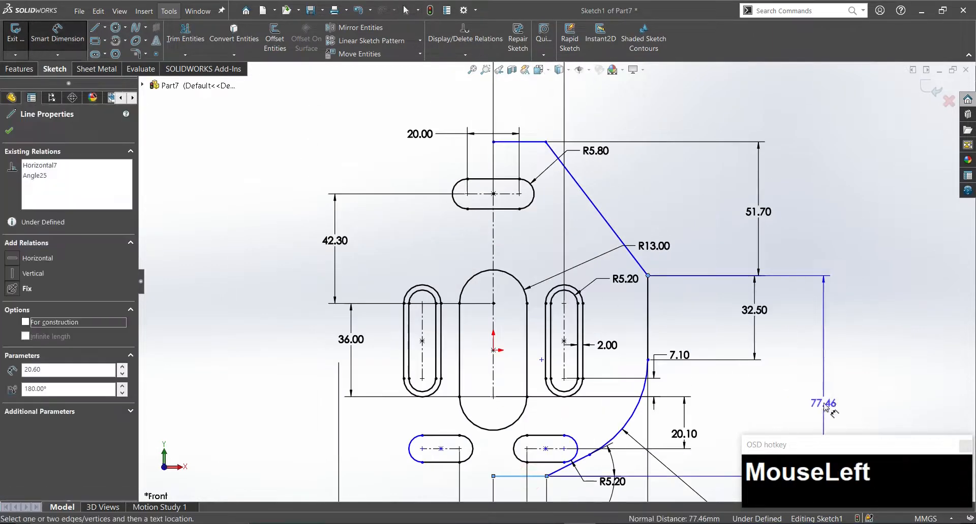
{"action": "left_click", "coordinate": [874, 417]}
{"action": "key", "text": "Escape"}
{"action": "scroll", "coordinate": [789, 397], "scroll_direction": "down", "scroll_amount": 2}
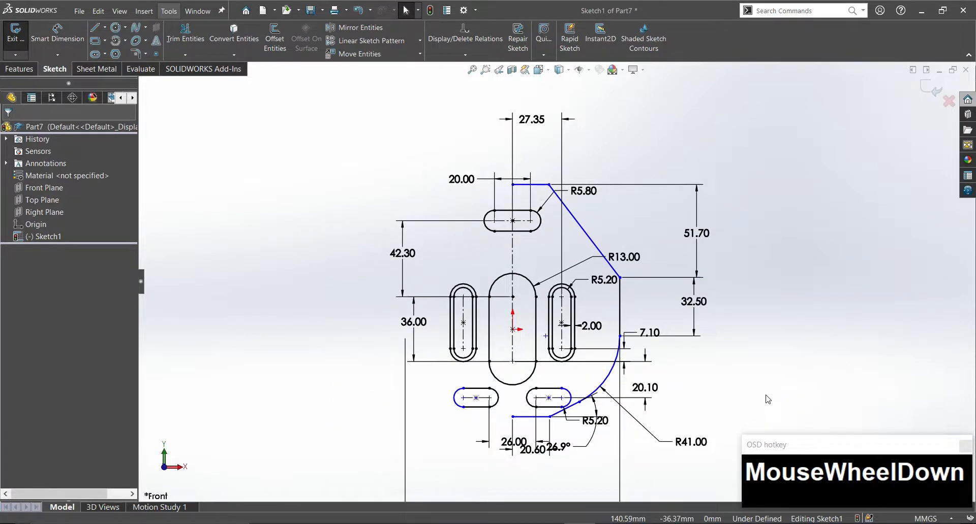
{"action": "right_click_drag", "start_coordinate": [656, 360], "coordinate": [623, 291]}
{"action": "scroll", "coordinate": [625, 289], "scroll_direction": "up", "scroll_amount": 2}
{"action": "left_click", "coordinate": [607, 275]}
{"action": "left_click", "coordinate": [493, 477]}
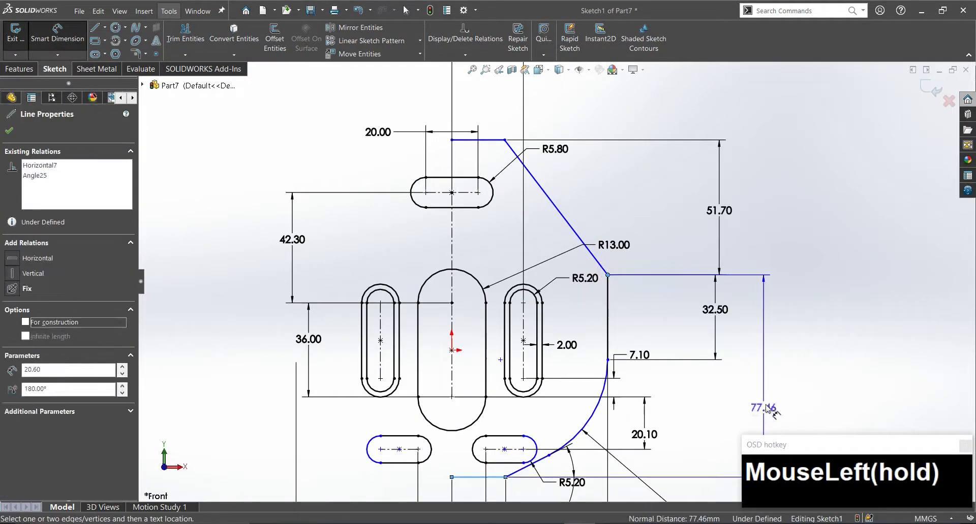
{"action": "key", "text": "Escape"}
Set the distance from the right lower slot's outer arc centre to the slanted lower edge to 10.2 mm and reposition the dimension.
{"action": "scroll", "coordinate": [592, 430], "scroll_direction": "up", "scroll_amount": 2}
{"action": "left_click_drag", "start_coordinate": [513, 390], "coordinate": [529, 417]}
{"action": "key", "text": "Escape"}
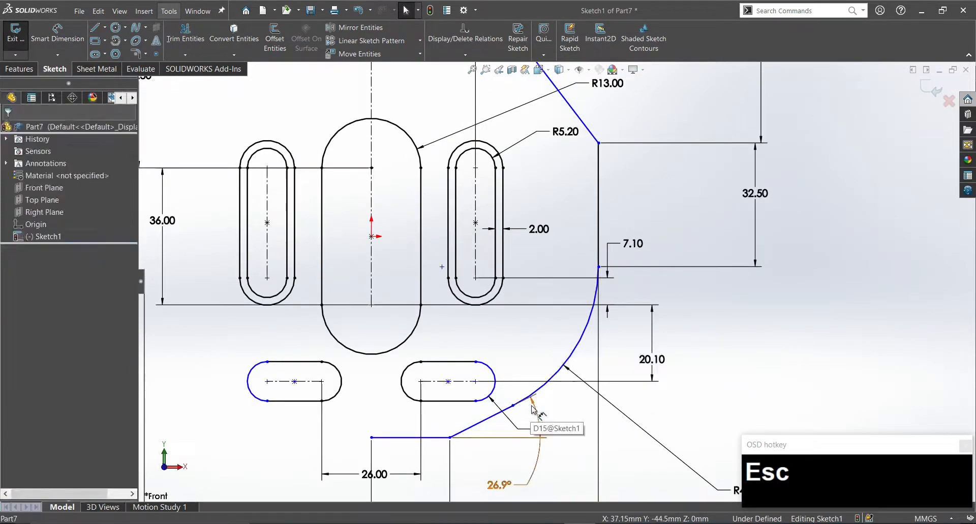
{"action": "scroll", "coordinate": [473, 443], "scroll_direction": "down", "scroll_amount": 3}
{"action": "right_click_drag", "start_coordinate": [478, 401], "coordinate": [486, 330]}
{"action": "left_click", "coordinate": [505, 351]}
{"action": "left_click", "coordinate": [523, 389]}
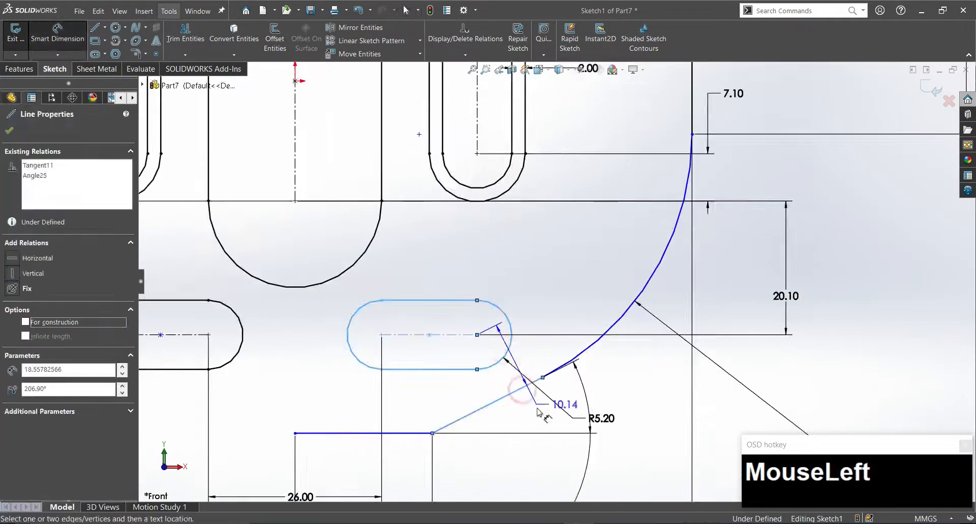
{"action": "left_click", "coordinate": [633, 476]}
{"action": "type", "text": "10.2"}
{"action": "key", "text": "Return"}
{"action": "left_click", "coordinate": [644, 474]}
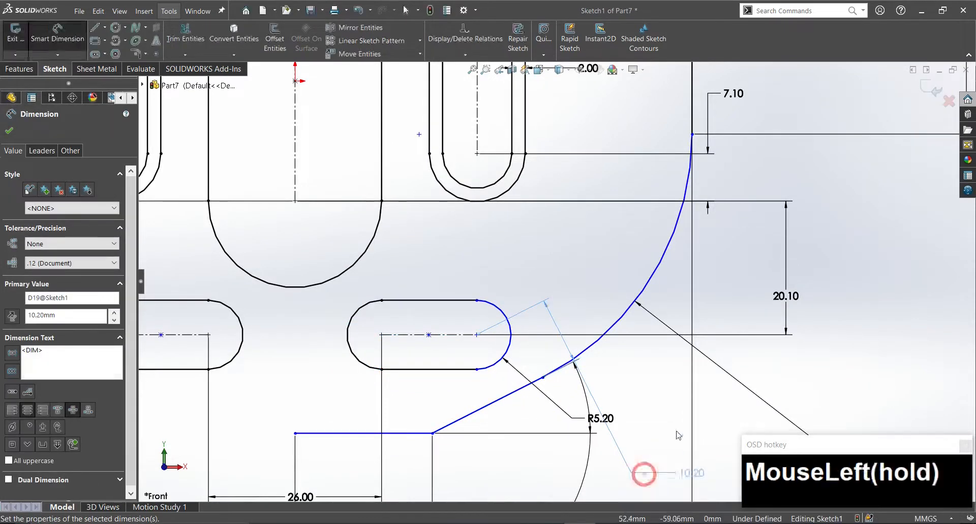
{"action": "key", "text": "Escape"}
{"action": "left_click_drag", "start_coordinate": [655, 468], "coordinate": [630, 480]}
{"action": "key", "text": "Escape"}
{"action": "scroll", "coordinate": [484, 364], "scroll_direction": "up", "scroll_amount": 3}
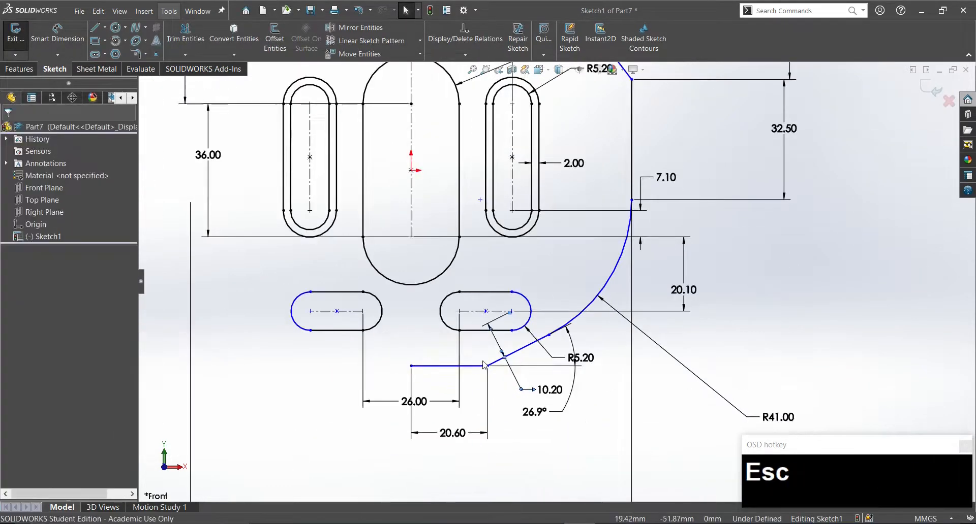
Move the outline's bottom corner downward and its top corner upward to test the remaining freedom of movement.
{"action": "mouse_move", "coordinate": [488, 366]}
{"action": "left_mouse_down"}
{"action": "mouse_move", "coordinate": [489, 377]}
{"action": "mouse_move", "coordinate": [488, 341]}
{"action": "mouse_move", "coordinate": [486, 396]}
{"action": "left_mouse_up"}
{"action": "left_click", "coordinate": [508, 448]}
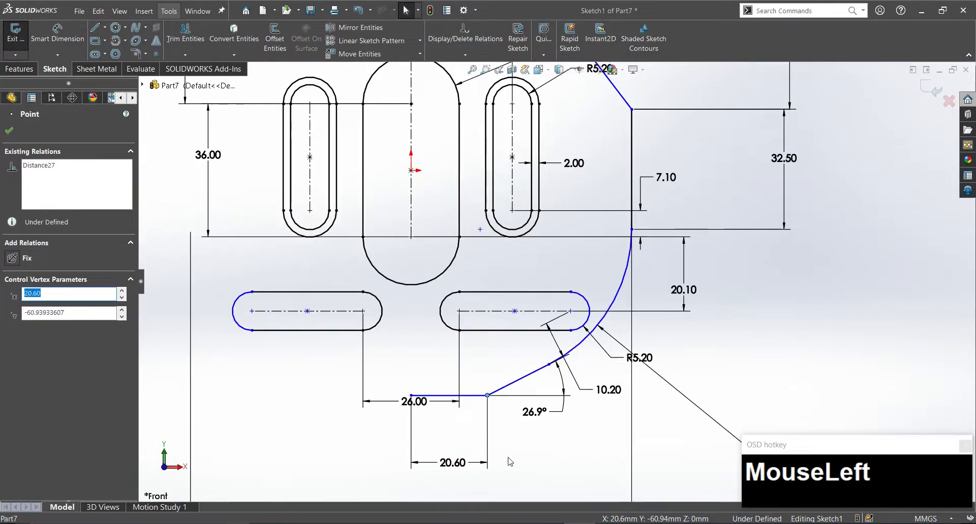
{"action": "scroll", "coordinate": [715, 382], "scroll_direction": "down", "scroll_amount": 3}
{"action": "left_click", "coordinate": [716, 382]}
{"action": "left_click_drag", "start_coordinate": [600, 182], "coordinate": [609, 158]}
{"action": "left_click", "coordinate": [681, 338]}
{"action": "scroll", "coordinate": [680, 338], "scroll_direction": "up", "scroll_amount": 2}
{"action": "scroll", "coordinate": [554, 127], "scroll_direction": "down", "scroll_amount": 4}
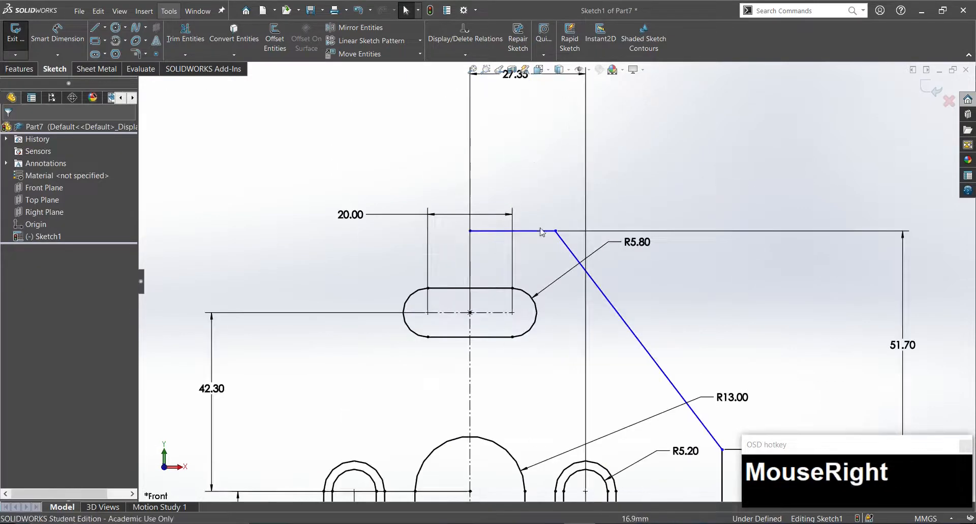
Dimension the outline's horizontal top line with a length of 23.15 mm.
{"action": "right_click_drag", "start_coordinate": [540, 231], "coordinate": [540, 211]}
{"action": "left_click", "coordinate": [523, 232]}
{"action": "left_click", "coordinate": [510, 133]}
{"action": "type", "text": "23.15"}
{"action": "key", "text": "Return"}
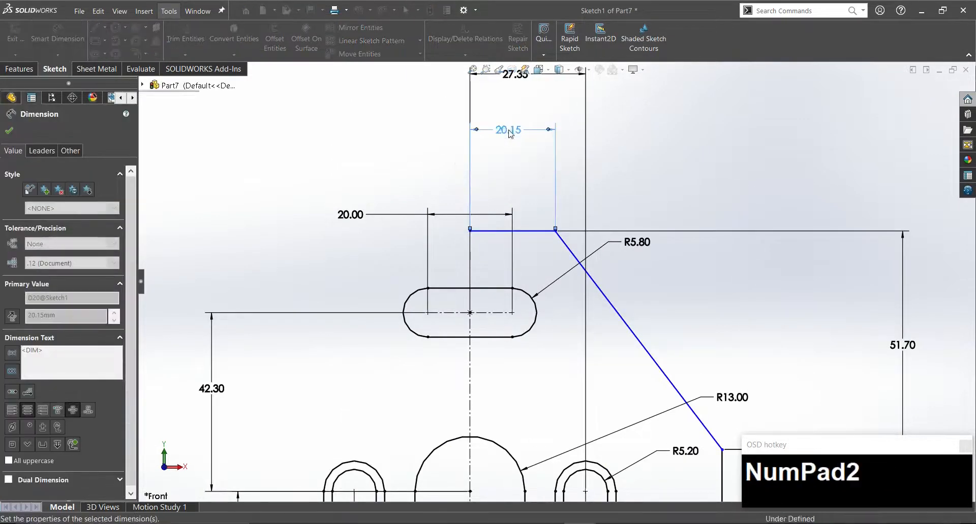
{"action": "key", "text": "Escape"}
{"action": "scroll", "coordinate": [557, 283], "scroll_direction": "down", "scroll_amount": 4}
{"action": "key", "text": "Escape"}
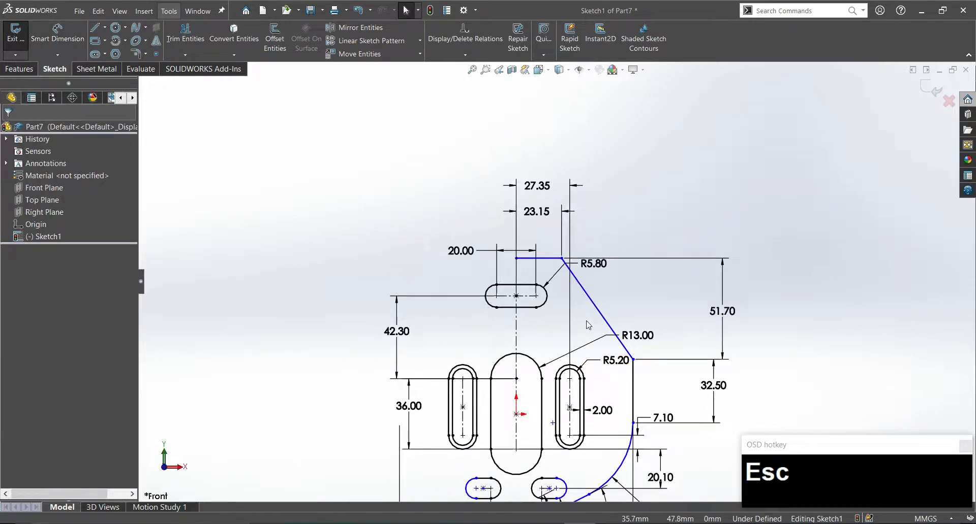
Offset the outline chain inward and set the offset distance to 5 mm.
{"action": "scroll", "coordinate": [550, 493], "scroll_direction": "up", "scroll_amount": 2}
{"action": "scroll", "coordinate": [606, 362], "scroll_direction": "up", "scroll_amount": 2}
{"action": "left_click", "coordinate": [275, 38]}
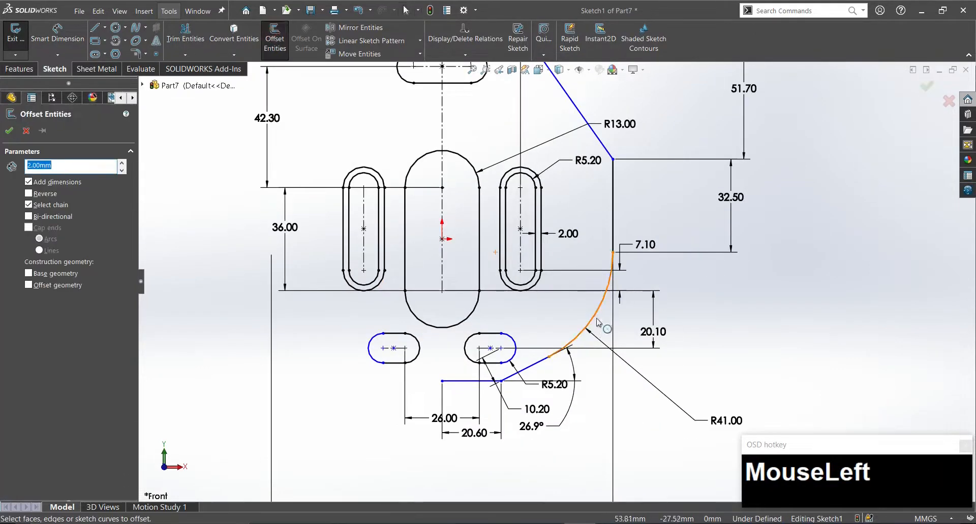
{"action": "left_click", "coordinate": [585, 123]}
{"action": "scroll", "coordinate": [587, 123], "scroll_direction": "down", "scroll_amount": 1}
{"action": "scroll", "coordinate": [587, 122], "scroll_direction": "up", "scroll_amount": 1}
{"action": "right_click", "coordinate": [586, 122]}
{"action": "scroll", "coordinate": [527, 113], "scroll_direction": "up", "scroll_amount": 3}
{"action": "left_click_drag", "start_coordinate": [575, 168], "coordinate": [642, 126]}
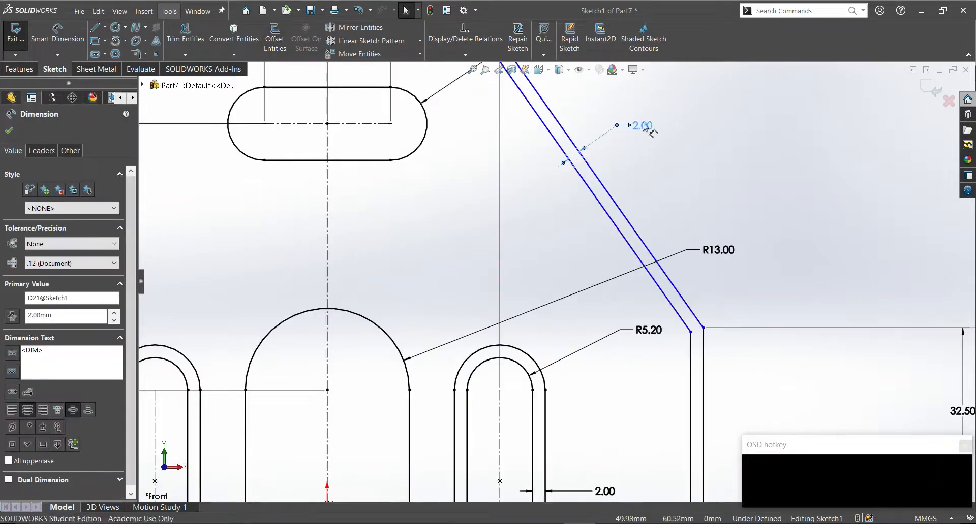
{"action": "double_click", "coordinate": [643, 126]}
{"action": "type", "text": "5"}
{"action": "key", "text": "Return"}
Make the right lower slot's outer end arc tangent to the outline's inner offset arc.
{"action": "scroll", "coordinate": [649, 125], "scroll_direction": "down", "scroll_amount": 5}
{"action": "scroll", "coordinate": [539, 456], "scroll_direction": "up", "scroll_amount": 7}
{"action": "key", "text": "Escape"}
{"action": "left_click", "coordinate": [486, 345]}
{"action": "left_click", "coordinate": [658, 270], "text": "ctrl"}
{"action": "left_click", "coordinate": [700, 241]}
{"action": "scroll", "coordinate": [623, 362], "scroll_direction": "down", "scroll_amount": 2}
{"action": "scroll", "coordinate": [621, 362], "scroll_direction": "down", "scroll_amount": 5}
{"action": "scroll", "coordinate": [508, 218], "scroll_direction": "up", "scroll_amount": 5}
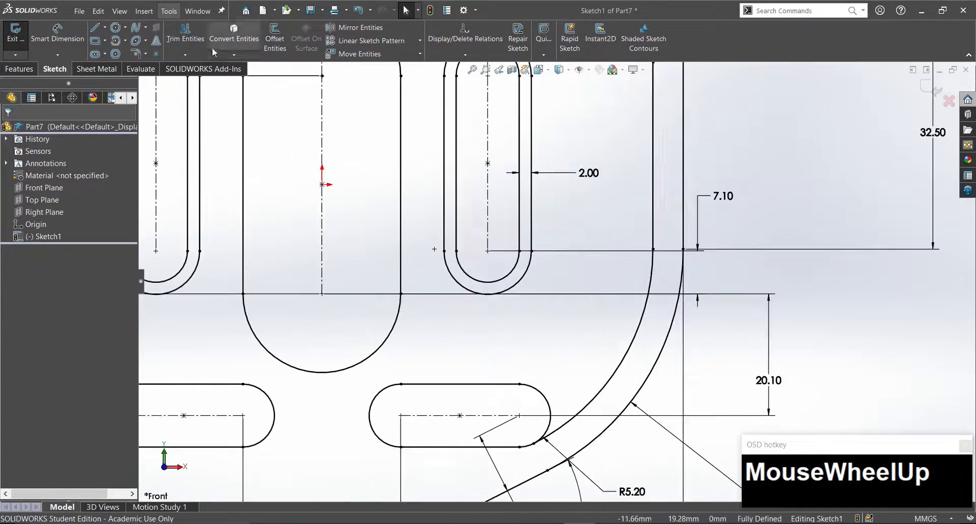
Try to offset the right lower slot outward.
{"action": "left_click", "coordinate": [274, 38]}
{"action": "left_click", "coordinate": [471, 387]}
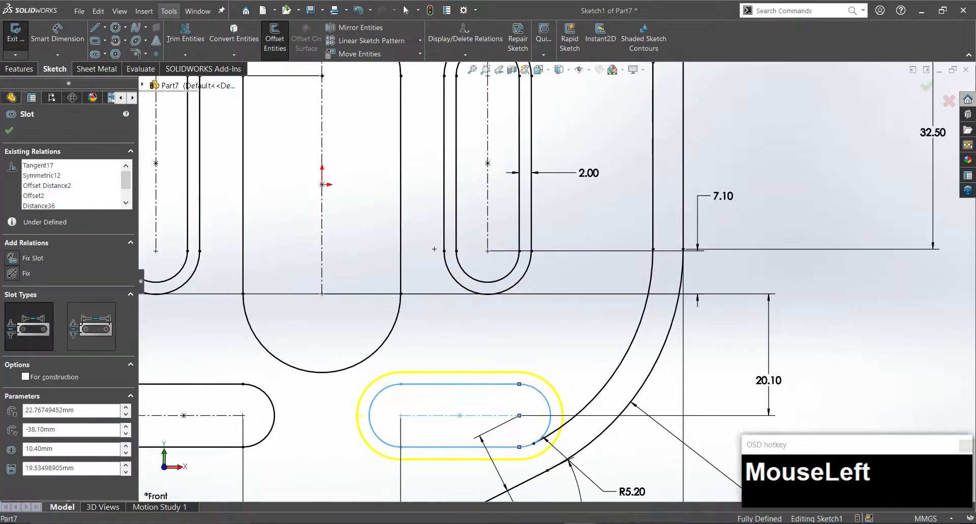
{"action": "key", "text": "Escape"}
{"action": "key", "text": "ctrl+z"}
Draw a circle centred on the right lower slot's outer arc centre, large enough to cross the inner offset arc.
{"action": "right_click", "coordinate": [498, 351]}
{"action": "left_click", "coordinate": [519, 416]}
{"action": "left_click", "coordinate": [569, 472]}
{"action": "key", "text": "Escape"}
{"action": "scroll", "coordinate": [569, 472], "scroll_direction": "up", "scroll_amount": 3}
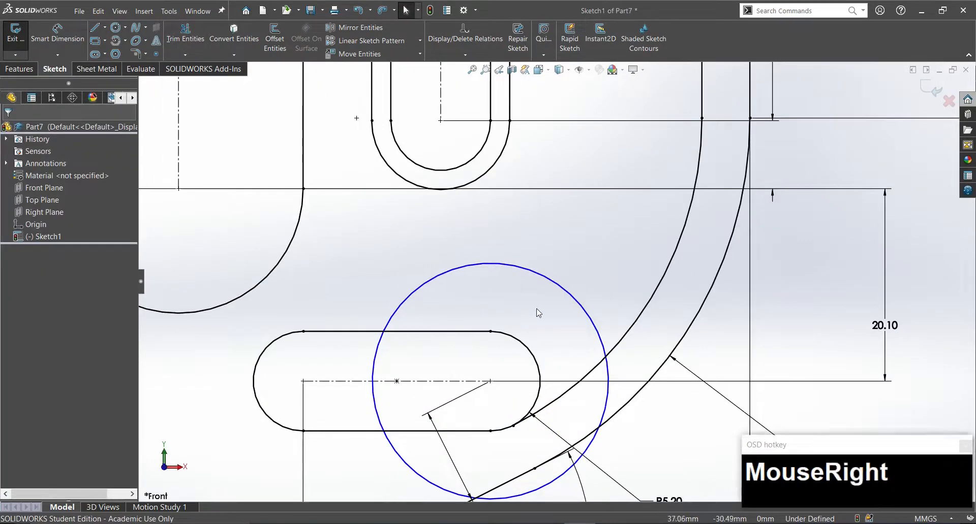
Draw a small perimeter circle tangent to the large circle around the right lower slot and to the inner offset arc.
{"action": "right_click_drag", "start_coordinate": [538, 313], "coordinate": [556, 315]}
{"action": "left_click", "coordinate": [52, 170]}
{"action": "left_click", "coordinate": [587, 309]}
{"action": "left_click", "coordinate": [622, 282]}
{"action": "key", "text": "Escape"}
Draw a circle centred on the right vertical slot's lower arc centre, larger than the slot's outer contour.
{"action": "right_click_drag", "start_coordinate": [429, 235], "coordinate": [450, 236]}
{"action": "left_click", "coordinate": [441, 121]}
{"action": "left_click", "coordinate": [509, 209]}
{"action": "key", "text": "Escape"}
Add a small perimeter circle in the gap between the two large circles, tangent to both.
{"action": "right_click_drag", "start_coordinate": [528, 244], "coordinate": [548, 245]}
{"action": "left_click", "coordinate": [51, 169]}
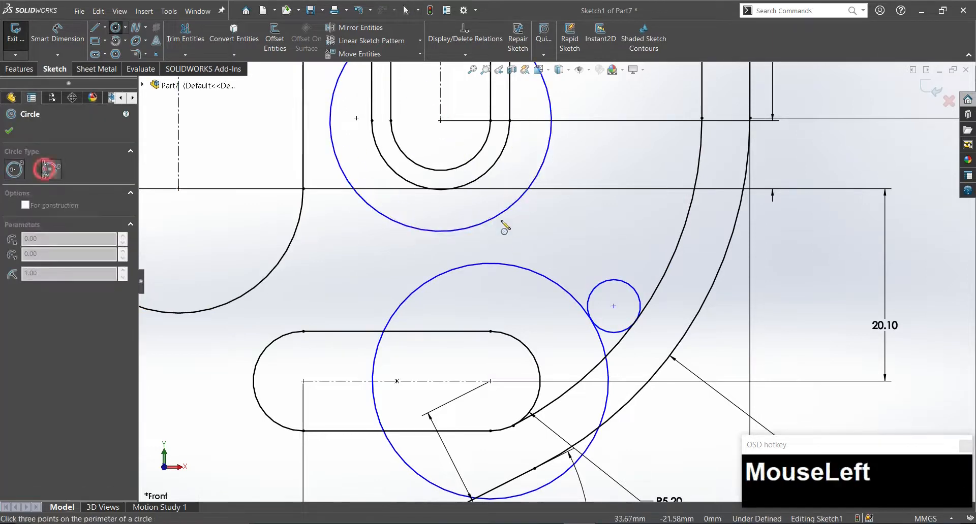
{"action": "left_click", "coordinate": [512, 263]}
{"action": "key", "text": "Escape"}
Trim the circles and the offset contour into one S-shaped curve from the right vertical slot's side to the inner offset arc.
{"action": "left_click", "coordinate": [185, 39]}
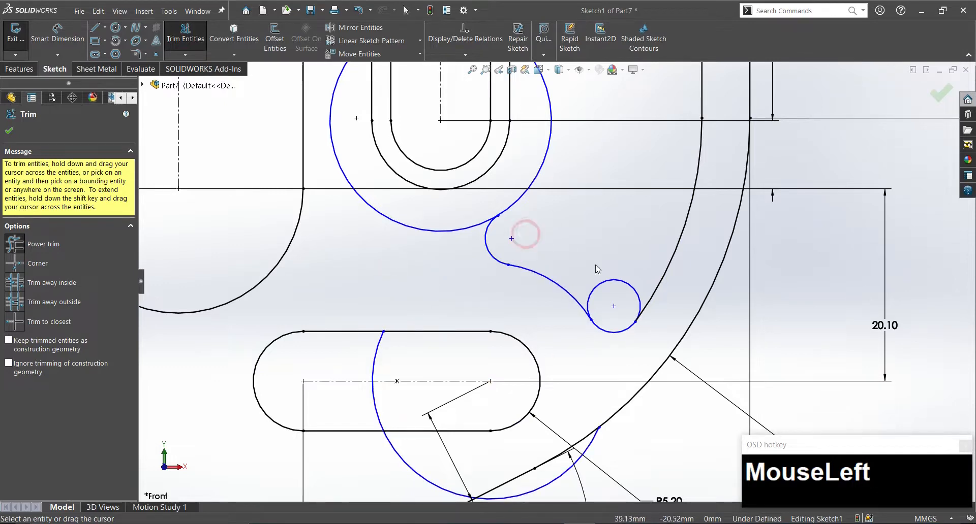
{"action": "left_click_drag", "start_coordinate": [469, 217], "coordinate": [473, 238]}
{"action": "scroll", "coordinate": [477, 236], "scroll_direction": "up", "scroll_amount": 2}
{"action": "scroll", "coordinate": [542, 91], "scroll_direction": "down", "scroll_amount": 3}
{"action": "left_click_drag", "start_coordinate": [527, 99], "coordinate": [525, 132]}
{"action": "left_click_drag", "start_coordinate": [485, 88], "coordinate": [487, 119]}
{"action": "left_click_drag", "start_coordinate": [380, 103], "coordinate": [387, 134]}
{"action": "scroll", "coordinate": [390, 147], "scroll_direction": "down", "scroll_amount": 4}
{"action": "scroll", "coordinate": [511, 423], "scroll_direction": "up", "scroll_amount": 2}
{"action": "left_click_drag", "start_coordinate": [466, 414], "coordinate": [438, 372]}
{"action": "left_click", "coordinate": [588, 485]}
{"action": "scroll", "coordinate": [559, 289], "scroll_direction": "up", "scroll_amount": 1}
{"action": "key", "text": "Escape"}
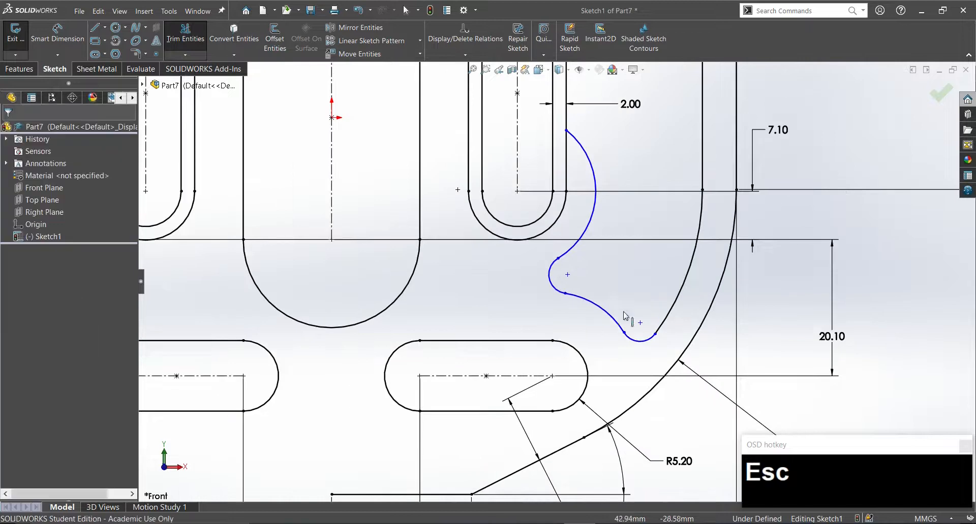
Make the two small arcs of the S-shaped curve equal.
{"action": "right_click_drag", "start_coordinate": [584, 333], "coordinate": [578, 273]}
{"action": "key", "text": "Escape"}
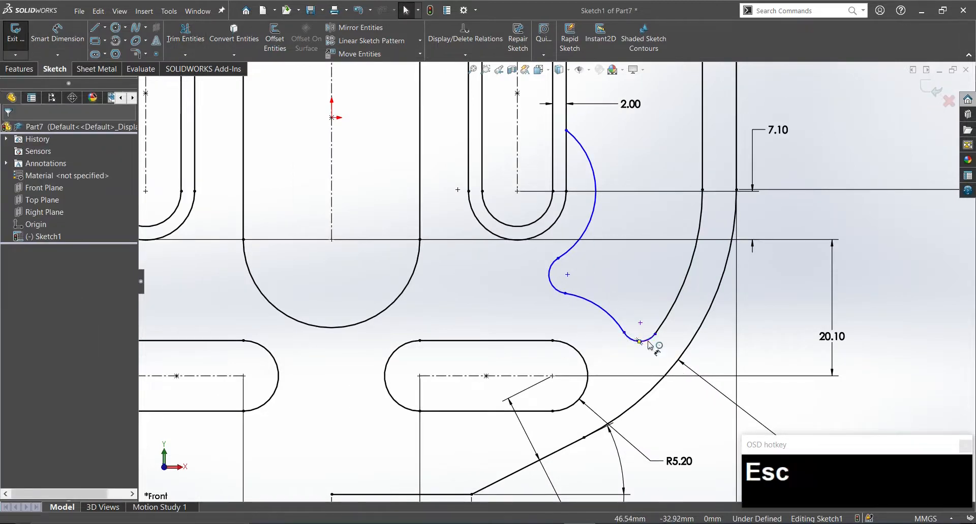
{"action": "left_click", "coordinate": [641, 341]}
{"action": "left_click", "coordinate": [548, 275], "text": "ctrl"}
{"action": "key", "text": "alt+q"}
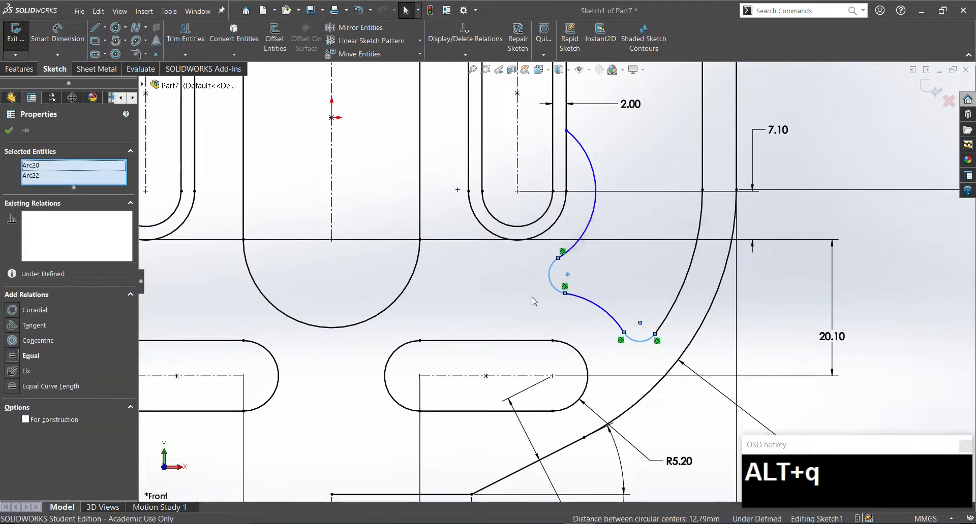
{"action": "left_click", "coordinate": [535, 302]}
Dimension the small arc next to the inner offset arc with a 5 mm radius.
{"action": "right_click_drag", "start_coordinate": [538, 305], "coordinate": [539, 264]}
{"action": "left_click", "coordinate": [653, 338]}
{"action": "left_click", "coordinate": [847, 417]}
{"action": "type", "text": "5"}
{"action": "key", "text": "Return"}
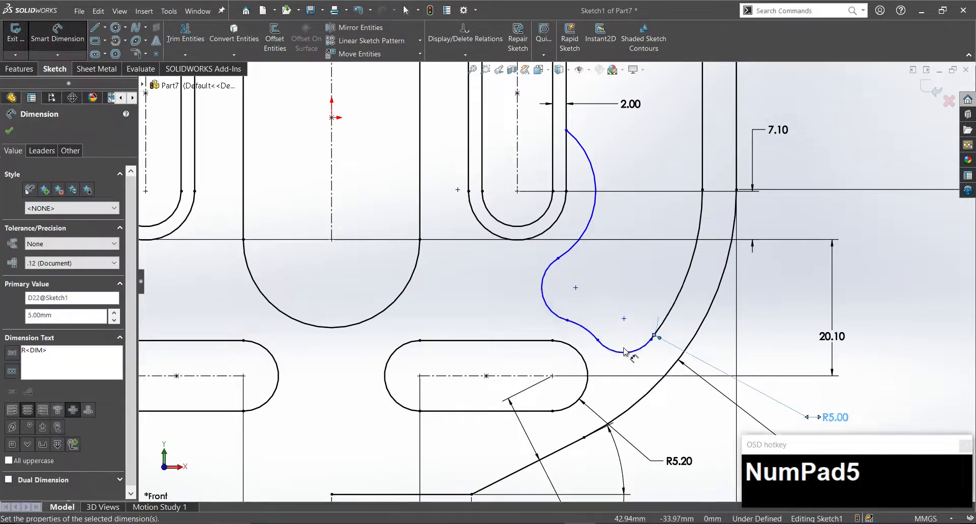
{"action": "scroll", "coordinate": [587, 327], "scroll_direction": "up", "scroll_amount": 1}
{"action": "key", "text": "Escape"}
Dimension the arc between the two small equal arcs with a 10.8 mm radius.
{"action": "right_click_drag", "start_coordinate": [585, 327], "coordinate": [585, 229]}
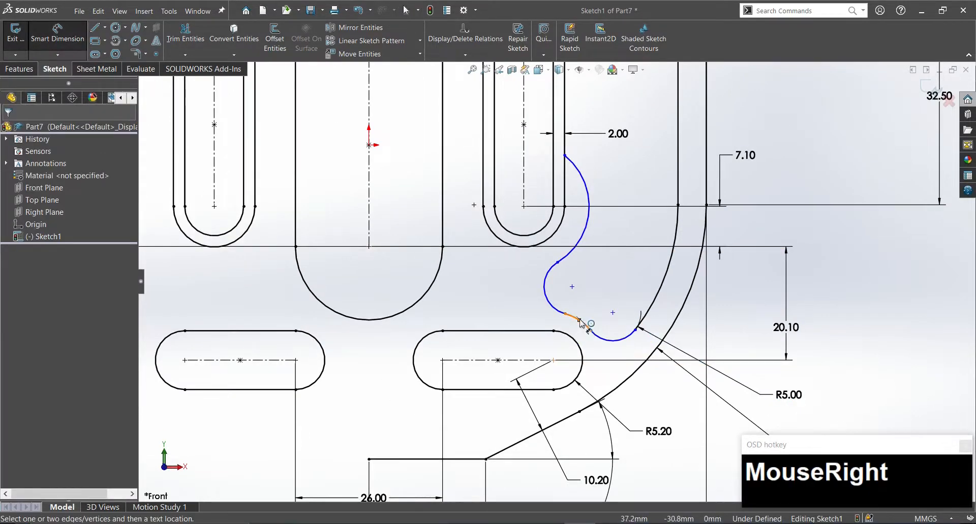
{"action": "left_click", "coordinate": [579, 345]}
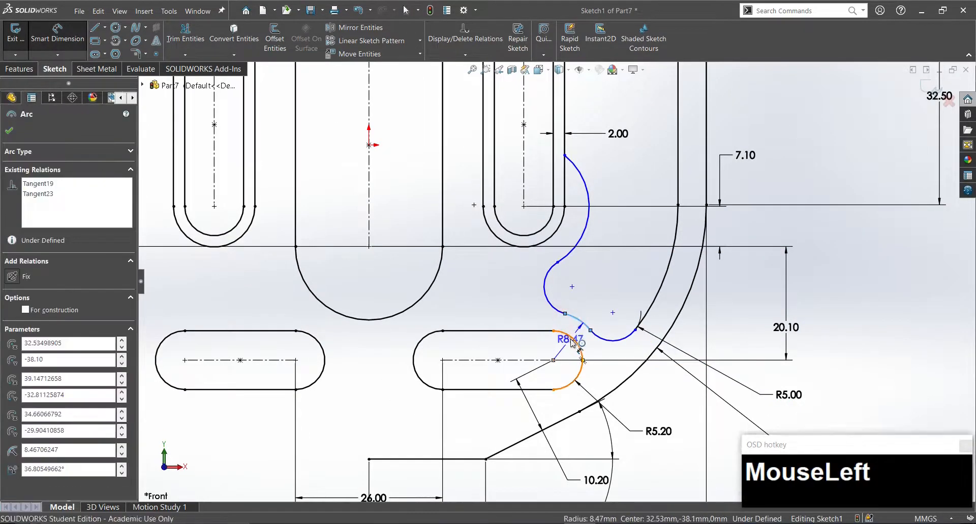
{"action": "key", "text": "Escape"}
{"action": "scroll", "coordinate": [737, 146], "scroll_direction": "down", "scroll_amount": 2}
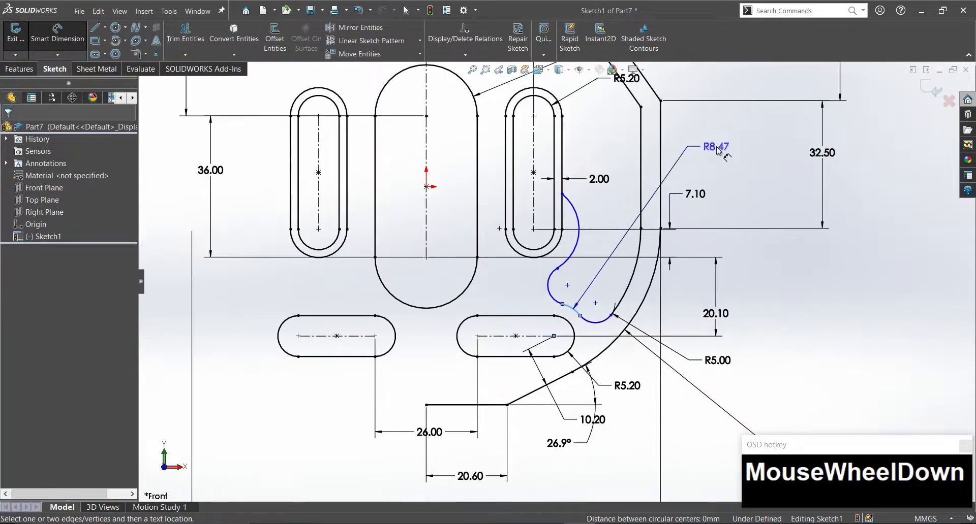
{"action": "left_click", "coordinate": [719, 146]}
{"action": "type", "text": "8.8"}
{"action": "key", "text": "Return"}
{"action": "scroll", "coordinate": [583, 268], "scroll_direction": "up", "scroll_amount": 1}
{"action": "key", "text": "Escape"}
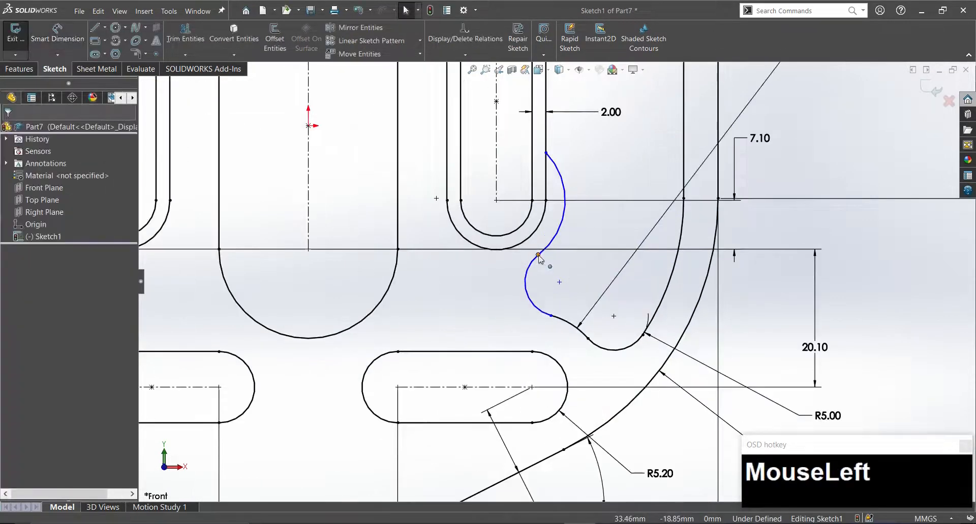
Offset the right vertical slot's outer side line 4 mm outward and delete the resulting offset dimension.
{"action": "left_click", "coordinate": [553, 286]}
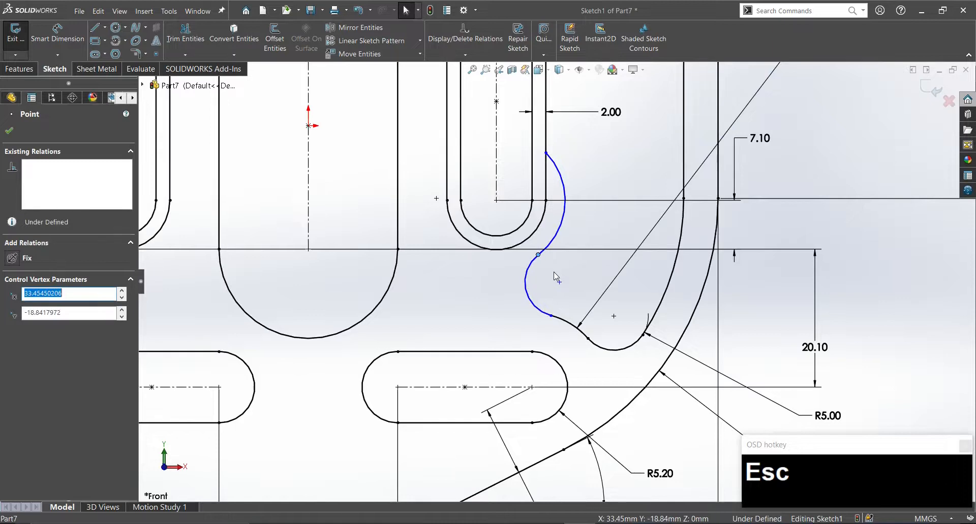
{"action": "scroll", "coordinate": [564, 174], "scroll_direction": "down", "scroll_amount": 1}
{"action": "scroll", "coordinate": [564, 112], "scroll_direction": "up", "scroll_amount": 2}
{"action": "left_click", "coordinate": [283, 45]}
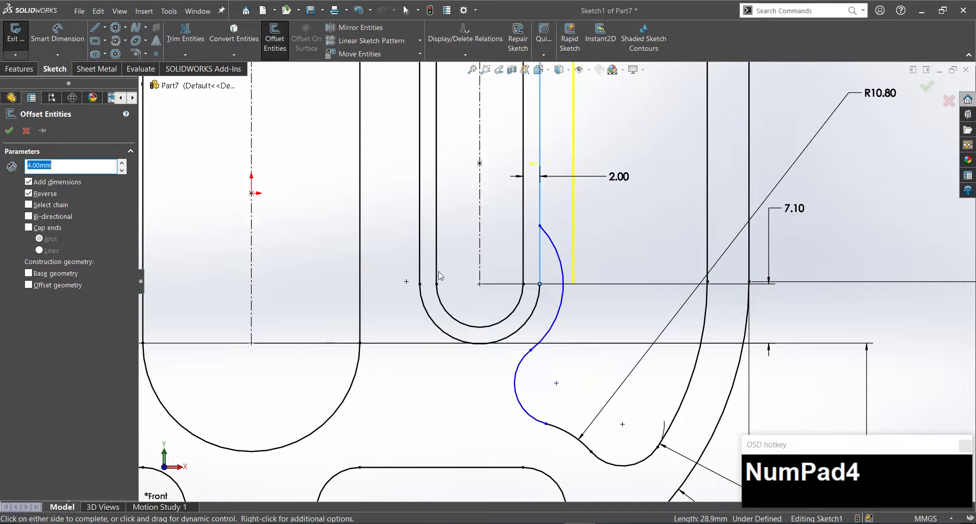
{"action": "left_click", "coordinate": [605, 297]}
{"action": "scroll", "coordinate": [576, 280], "scroll_direction": "up", "scroll_amount": 4}
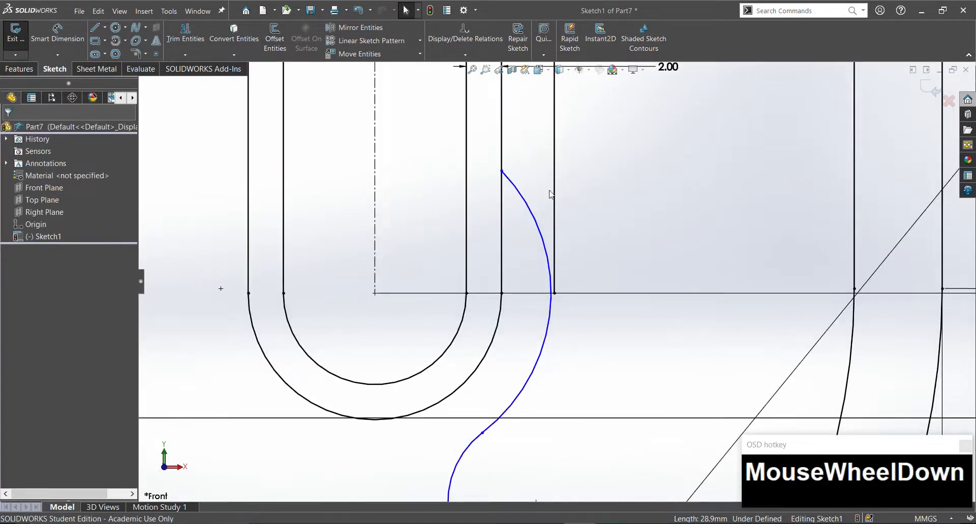
{"action": "scroll", "coordinate": [552, 195], "scroll_direction": "down", "scroll_amount": 2}
{"action": "left_click", "coordinate": [558, 125]}
{"action": "key", "text": "Delete"}
Make the S-shaped curve's upper arc tangent to the offset line and trim the arc's excess above their junction.
{"action": "left_click_drag", "start_coordinate": [577, 273], "coordinate": [538, 237]}
{"action": "left_click", "coordinate": [601, 204]}
{"action": "left_click", "coordinate": [185, 35]}
{"action": "left_click_drag", "start_coordinate": [540, 190], "coordinate": [525, 228]}
{"action": "key", "text": "Escape"}
Move the junction of the offset line and the upper arc farther away from the right vertical slot.
{"action": "left_click", "coordinate": [553, 292]}
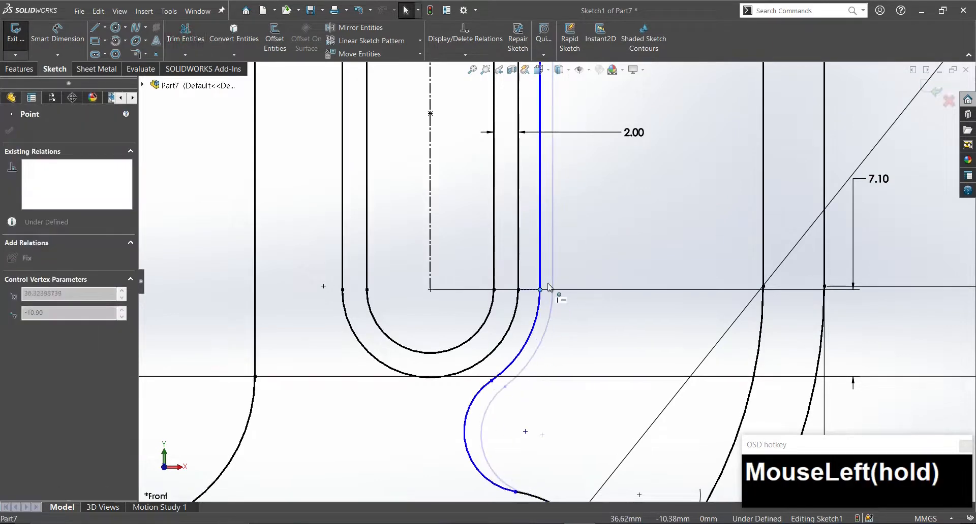
{"action": "scroll", "coordinate": [553, 293], "scroll_direction": "down", "scroll_amount": 2}
{"action": "key", "text": "Escape"}
{"action": "left_click", "coordinate": [524, 344]}
{"action": "key", "text": "Escape"}
{"action": "left_click_drag", "start_coordinate": [552, 288], "coordinate": [562, 286]}
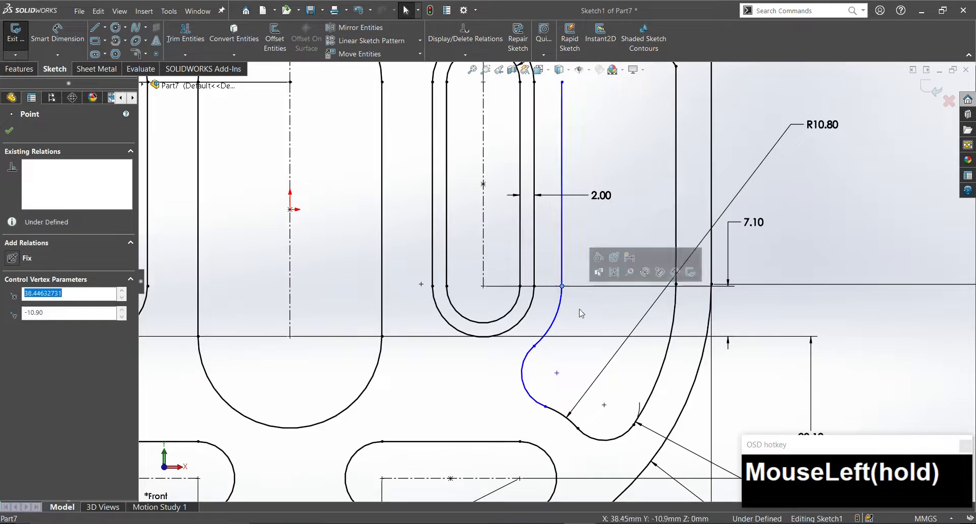
Dimension the offset line 4 mm from the right vertical slot's outer side line.
{"action": "right_click_drag", "start_coordinate": [578, 309], "coordinate": [574, 272]}
{"action": "left_click", "coordinate": [562, 249]}
{"action": "left_click_drag", "start_coordinate": [536, 248], "coordinate": [615, 165]}
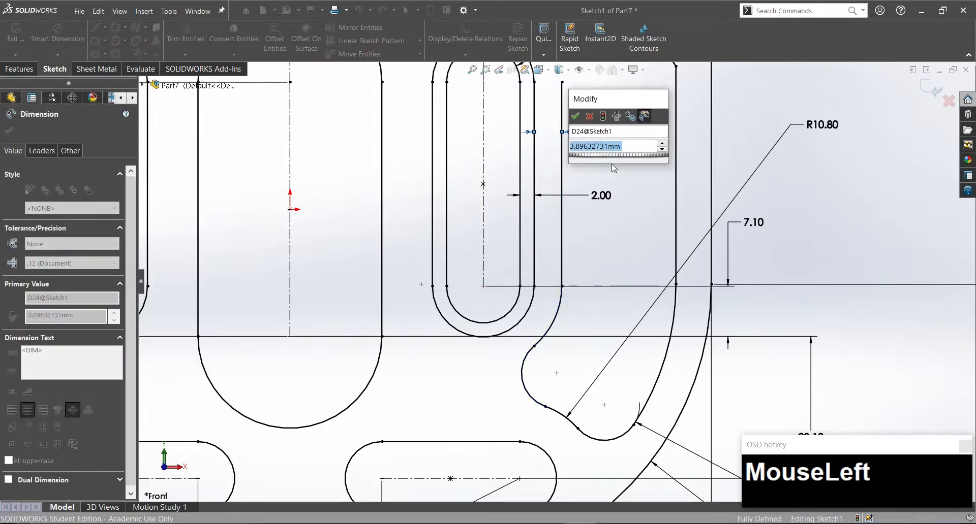
{"action": "type", "text": "4"}
{"action": "key", "text": "Return"}
{"action": "key", "text": "Escape"}
{"action": "scroll", "coordinate": [584, 217], "scroll_direction": "down", "scroll_amount": 3}
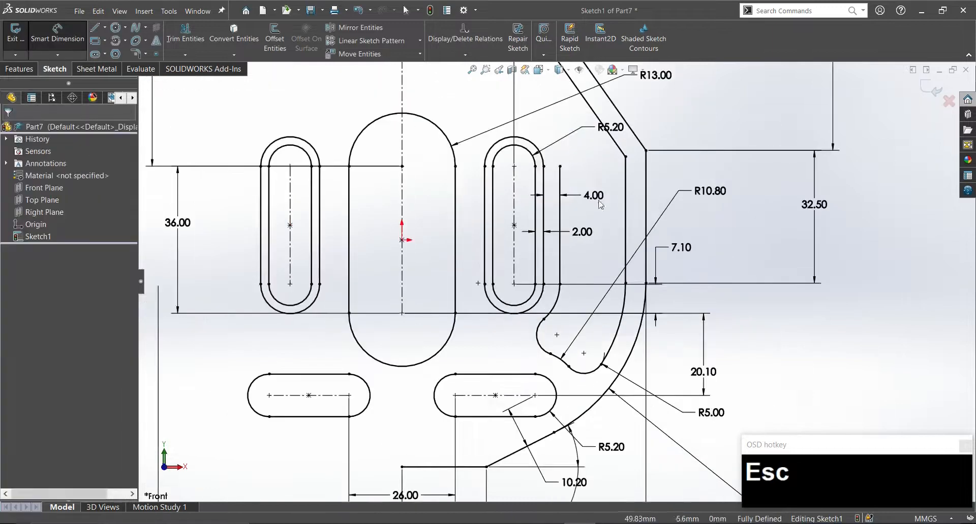
Offset the right vertical slot's upper outer arc 4 mm outward and delete its offset dimension.
{"action": "scroll", "coordinate": [554, 167], "scroll_direction": "up", "scroll_amount": 3}
{"action": "left_click", "coordinate": [279, 43]}
{"action": "left_click", "coordinate": [498, 200]}
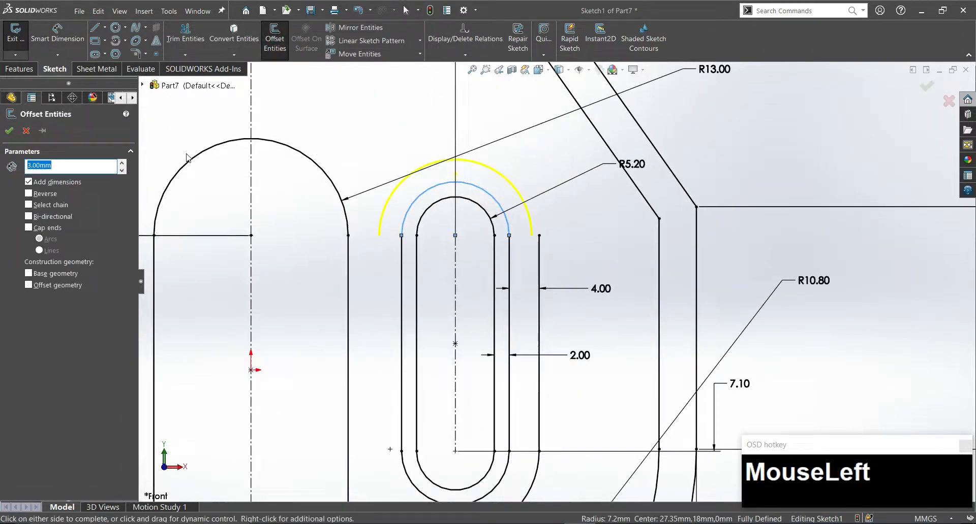
{"action": "left_click", "coordinate": [177, 168]}
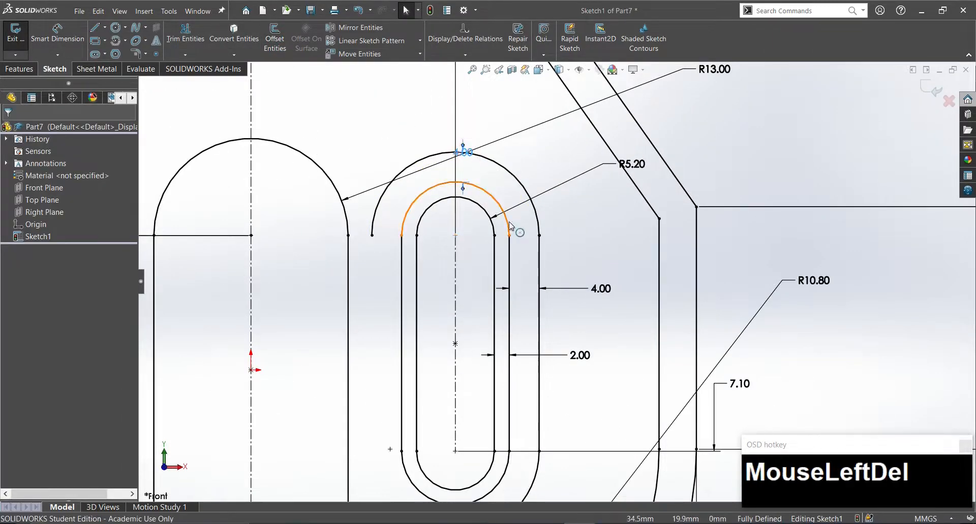
Sketch a vertical line beside the centreline followed by three connected tangent arcs ending on the right vertical slot's upper offset arc.
{"action": "scroll", "coordinate": [551, 226], "scroll_direction": "down", "scroll_amount": 2}
{"action": "scroll", "coordinate": [401, 100], "scroll_direction": "up", "scroll_amount": 2}
{"action": "right_click_drag", "start_coordinate": [480, 197], "coordinate": [422, 247]}
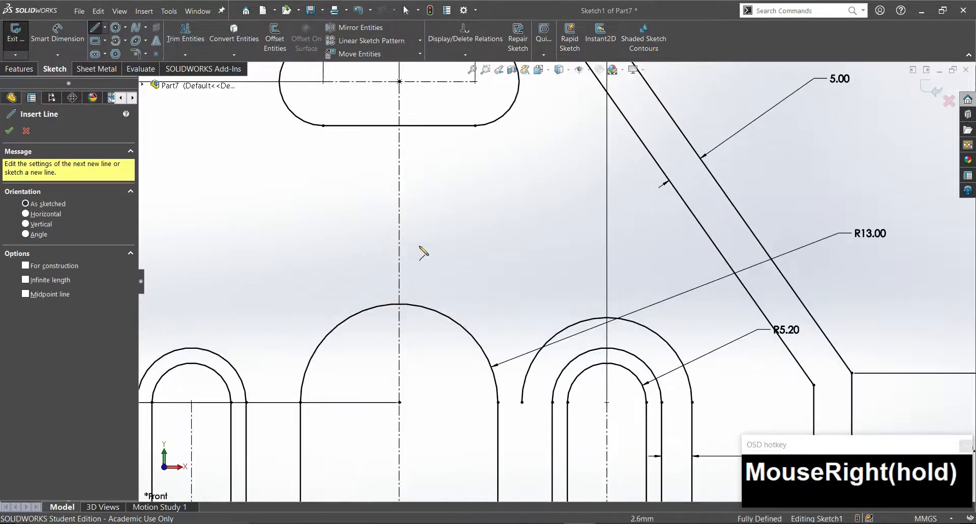
{"action": "left_click", "coordinate": [426, 177]}
{"action": "left_click", "coordinate": [426, 241]}
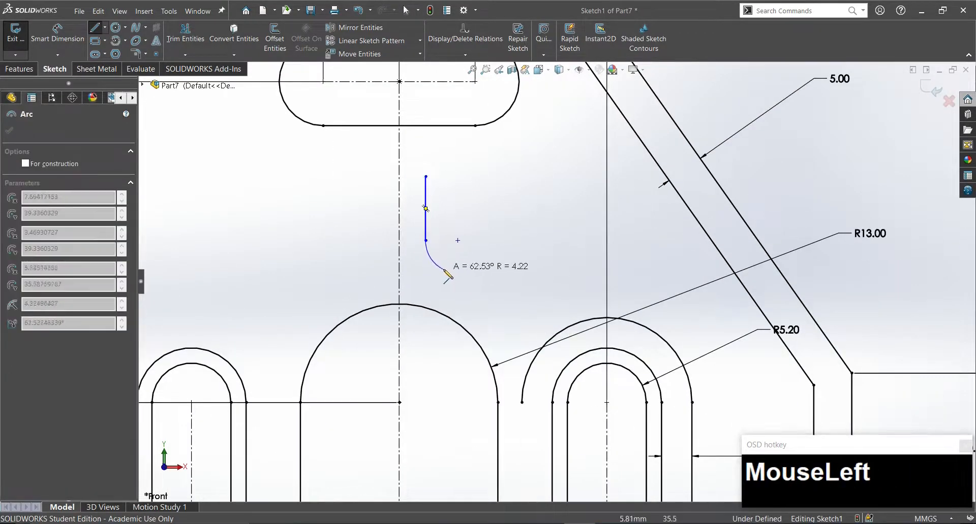
{"action": "left_click", "coordinate": [440, 264]}
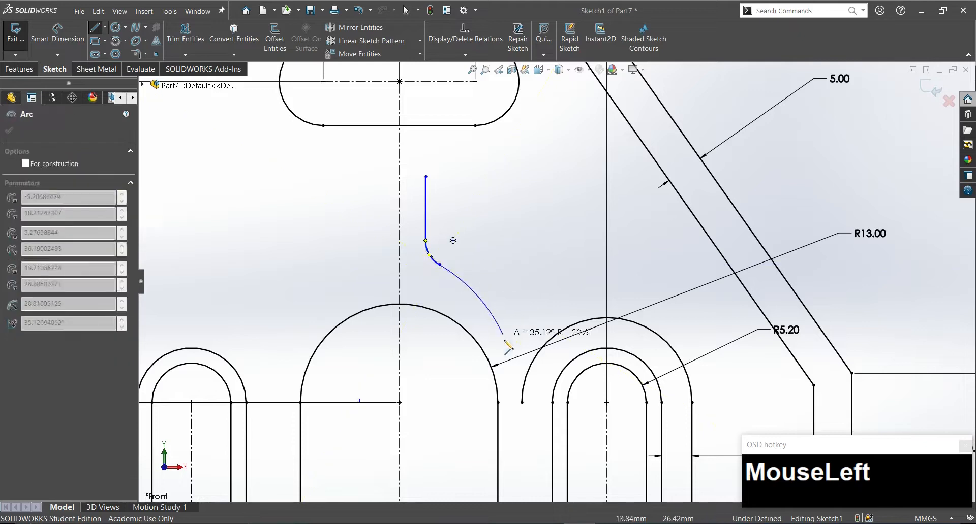
{"action": "left_click", "coordinate": [506, 322]}
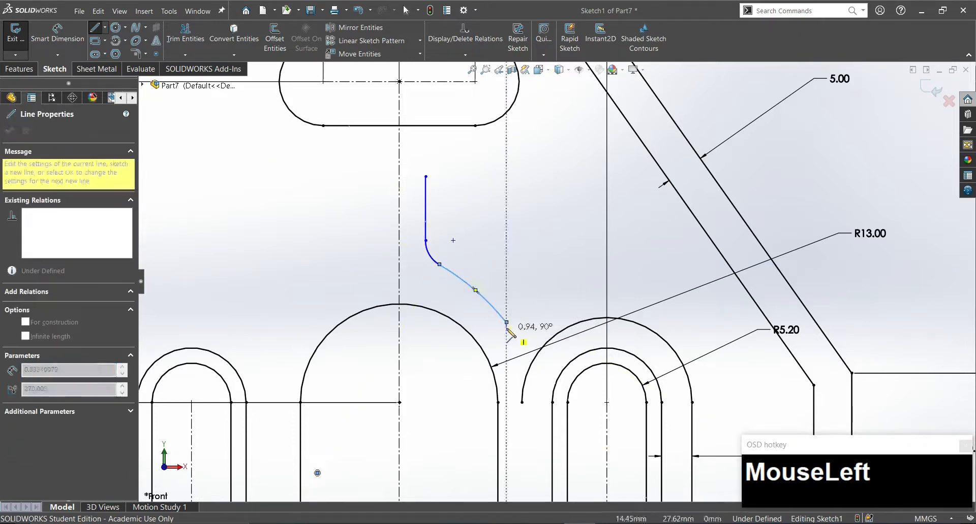
{"action": "left_click", "coordinate": [557, 335]}
{"action": "key", "text": "Escape"}
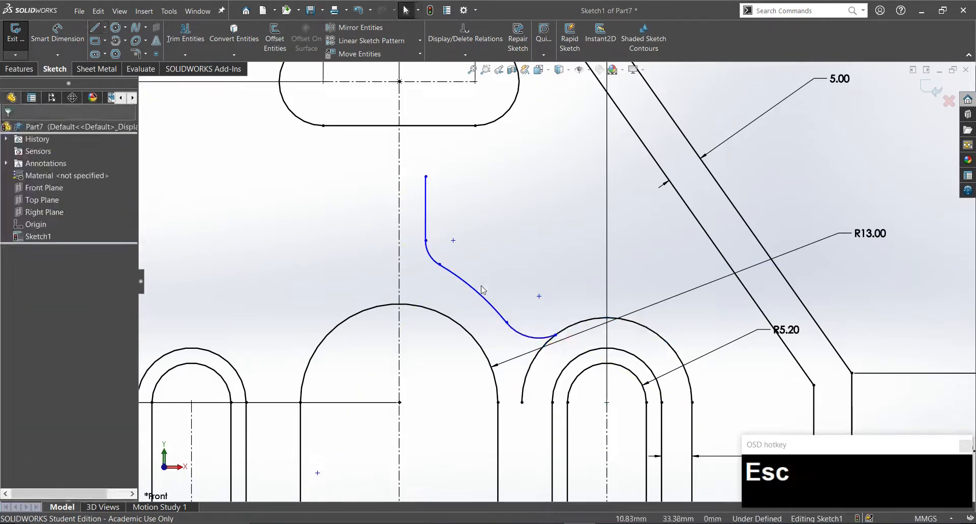
Make the middle arc concentric with the central slot's upper arc and reposition the vertical line's lower end farther from the centreline.
{"action": "left_click", "coordinate": [480, 293]}
{"action": "left_click", "coordinate": [468, 333], "text": "ctrl"}
{"action": "left_click", "coordinate": [527, 288]}
{"action": "left_click_drag", "start_coordinate": [452, 264], "coordinate": [442, 253]}
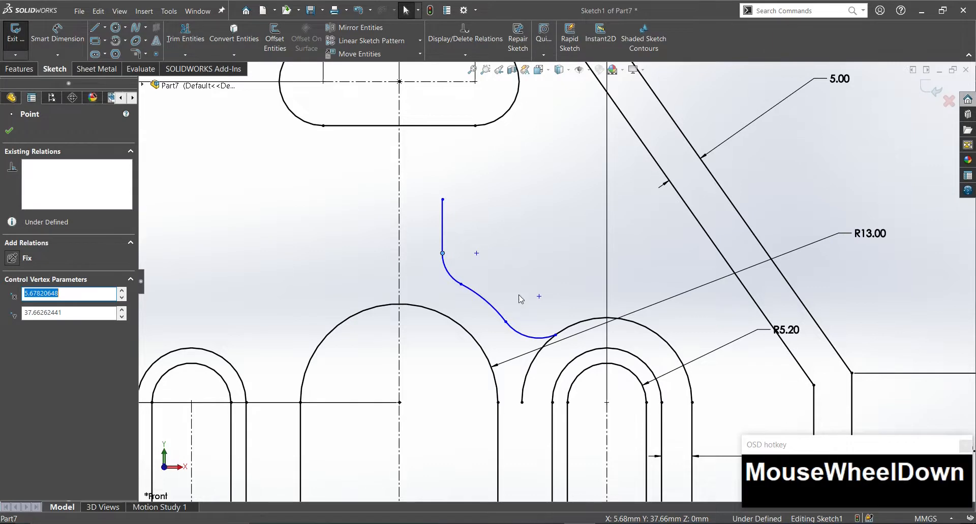
Trim the upper offset arc's excess beyond its junction with the new arc chain.
{"action": "scroll", "coordinate": [510, 260], "scroll_direction": "down", "scroll_amount": 3}
{"action": "left_click", "coordinate": [185, 39]}
{"action": "scroll", "coordinate": [595, 296], "scroll_direction": "up", "scroll_amount": 4}
{"action": "key", "text": "Escape"}
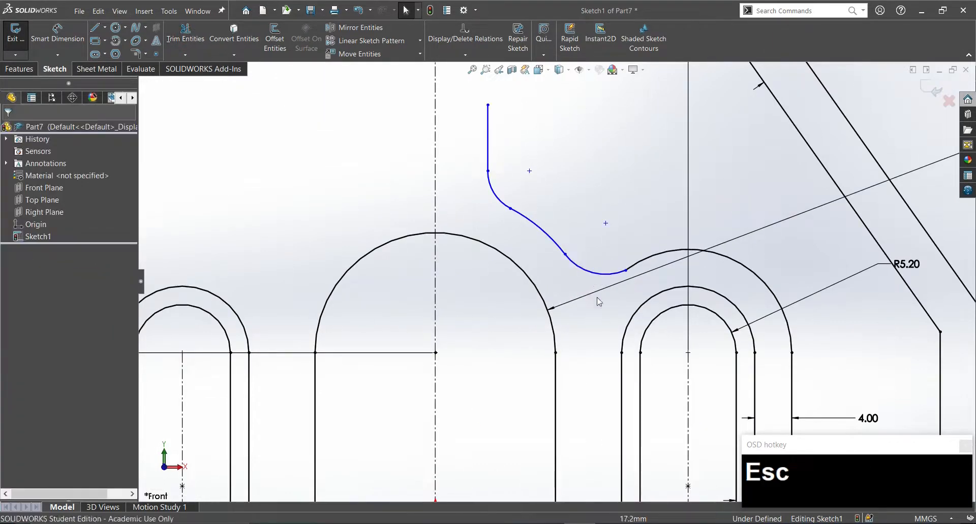
Dimension the chain's lower arc beside the upper offset arc with a 5 mm radius.
{"action": "key", "text": "d"}
{"action": "left_click", "coordinate": [604, 275]}
{"action": "left_click", "coordinate": [680, 108]}
{"action": "type", "text": "5"}
{"action": "key", "text": "Return"}
{"action": "key", "text": "Escape"}
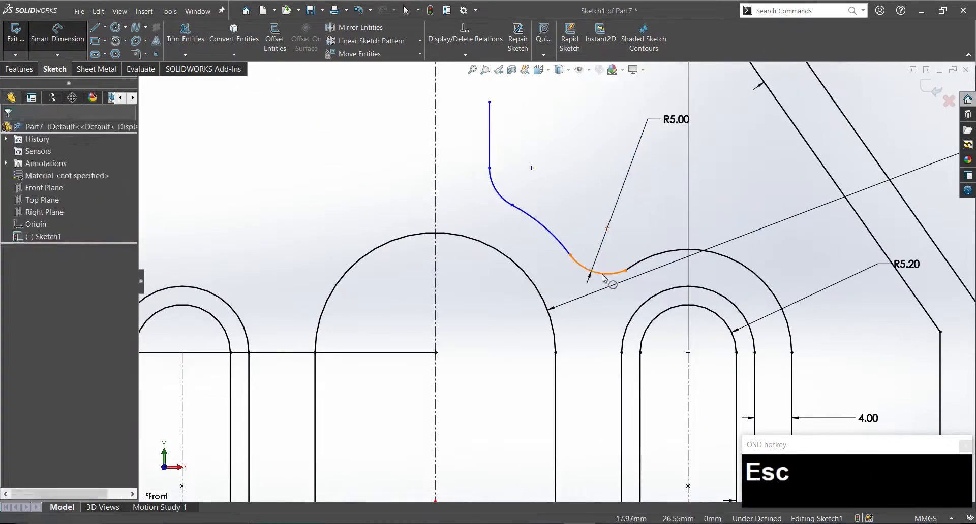
Make the arc below the vertical line equal to the 5 mm radius arc.
{"action": "left_click", "coordinate": [598, 274]}
{"action": "left_click", "coordinate": [490, 184], "text": "ctrl"}
{"action": "left_click", "coordinate": [567, 142]}
{"action": "left_click", "coordinate": [505, 239]}
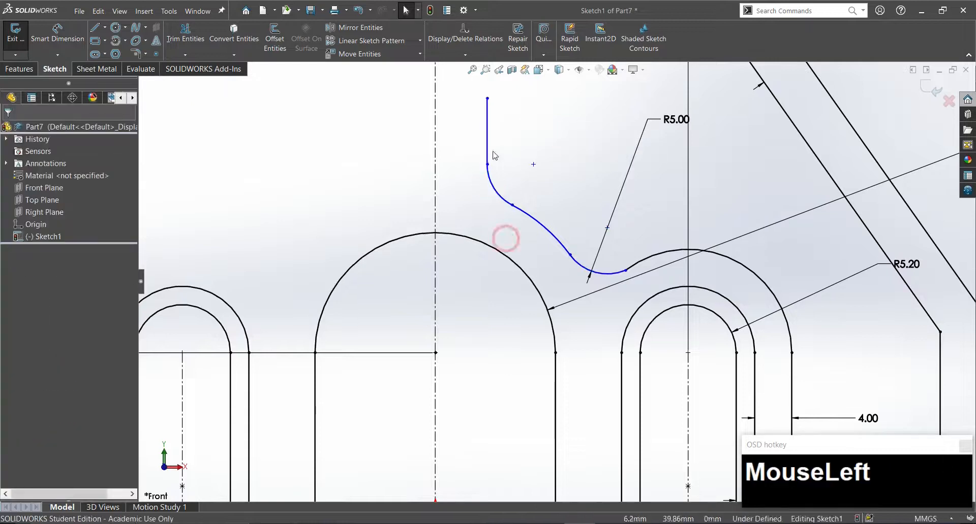
Dimension the vertical line symmetrically about the centreline with a doubled distance of 10 mm.
{"action": "scroll", "coordinate": [498, 158], "scroll_direction": "down", "scroll_amount": 1}
{"action": "right_click_drag", "start_coordinate": [505, 166], "coordinate": [507, 140]}
{"action": "left_click", "coordinate": [500, 159]}
{"action": "scroll", "coordinate": [483, 152], "scroll_direction": "down", "scroll_amount": 4}
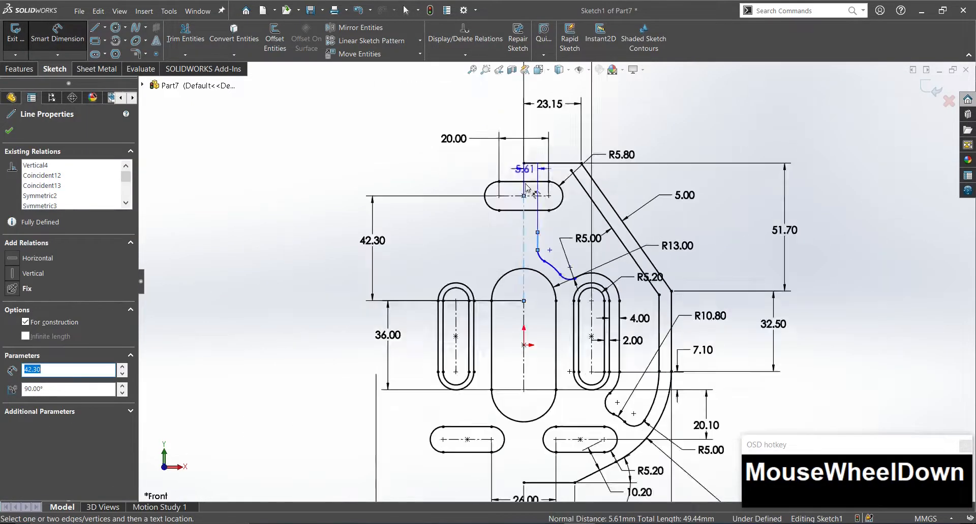
{"action": "left_click", "coordinate": [455, 90]}
{"action": "type", "text": "10"}
{"action": "key", "text": "Return"}
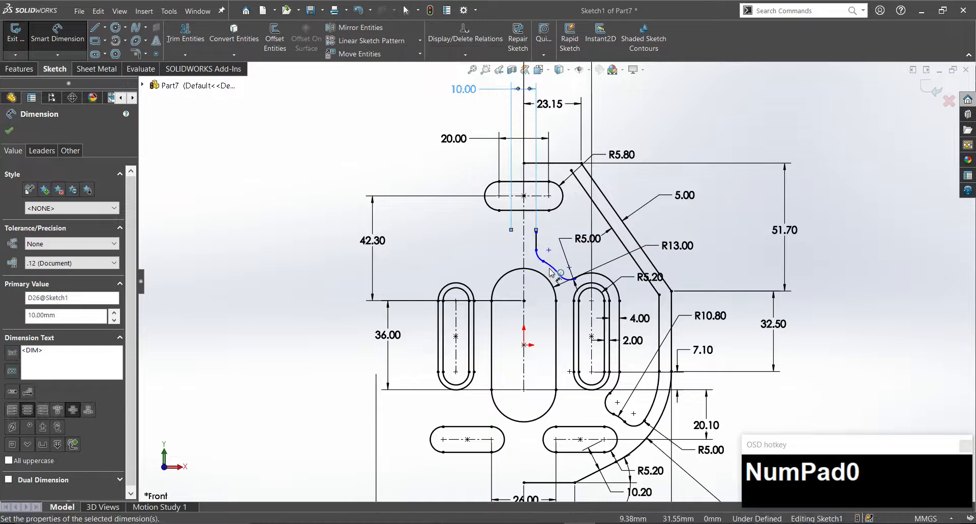
Dimension the middle arc above the central slot with a 20 mm radius.
{"action": "scroll", "coordinate": [551, 269], "scroll_direction": "up", "scroll_amount": 5}
{"action": "left_click", "coordinate": [556, 268]}
{"action": "scroll", "coordinate": [737, 126], "scroll_direction": "down", "scroll_amount": 2}
{"action": "left_click", "coordinate": [741, 125]}
{"action": "type", "text": "20"}
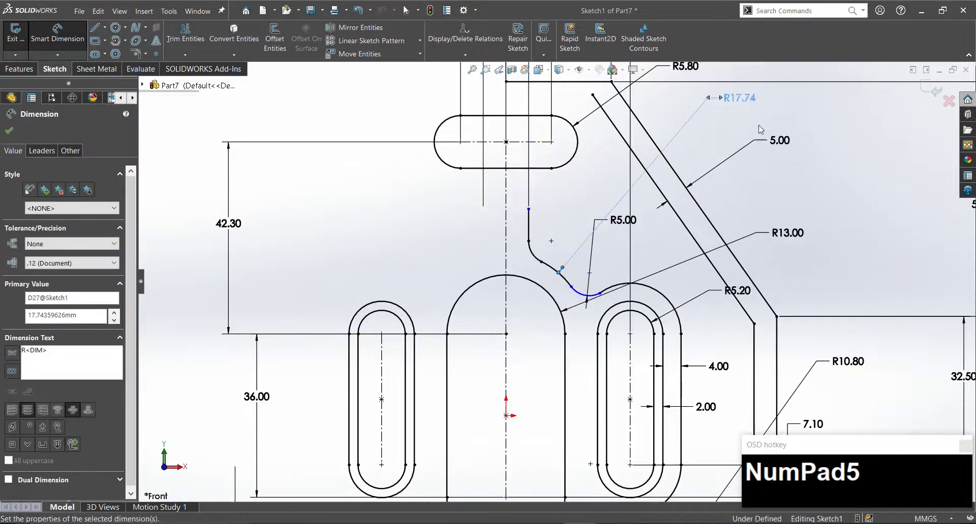
{"action": "key", "text": "Return"}
Make the chain's 5 mm radius arc tangent to the right vertical slot's upper offset arc.
{"action": "scroll", "coordinate": [609, 297], "scroll_direction": "up", "scroll_amount": 8}
{"action": "key", "text": "Escape"}
{"action": "left_click_drag", "start_coordinate": [536, 191], "coordinate": [486, 251]}
{"action": "left_click", "coordinate": [578, 192]}
{"action": "left_click", "coordinate": [390, 251]}
{"action": "scroll", "coordinate": [390, 251], "scroll_direction": "down", "scroll_amount": 6}
{"action": "scroll", "coordinate": [454, 271], "scroll_direction": "up", "scroll_amount": 3}
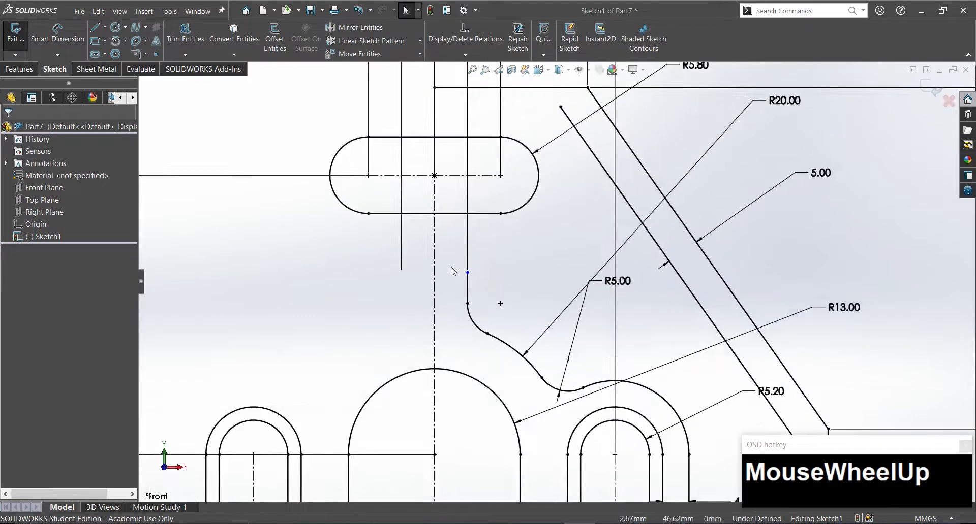
Extend the contour's vertical line upward and sketch a chain of three tangent arcs from its end to the inner sloping line.
{"action": "left_click_drag", "start_coordinate": [466, 274], "coordinate": [467, 245]}
{"action": "left_click", "coordinate": [486, 251]}
{"action": "right_click_drag", "start_coordinate": [506, 273], "coordinate": [478, 264]}
{"action": "left_click", "coordinate": [466, 245]}
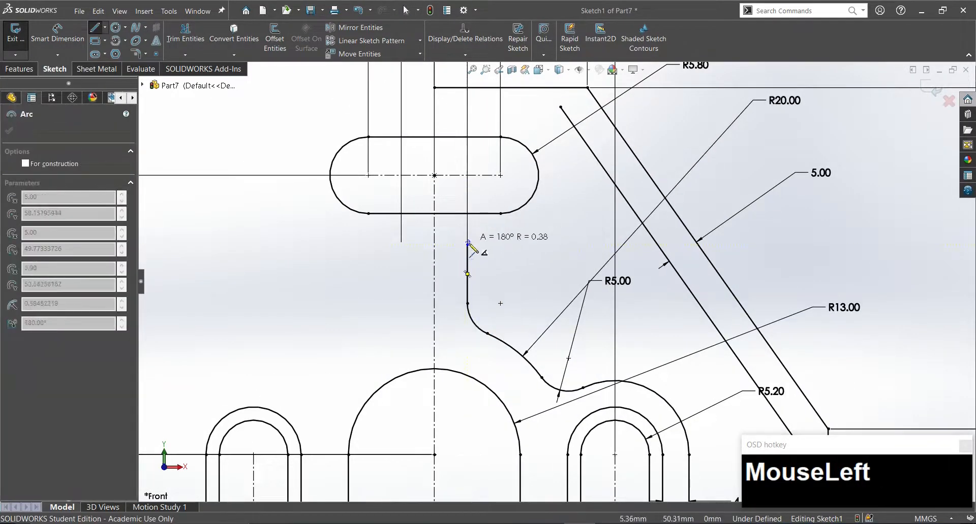
{"action": "left_click", "coordinate": [485, 228]}
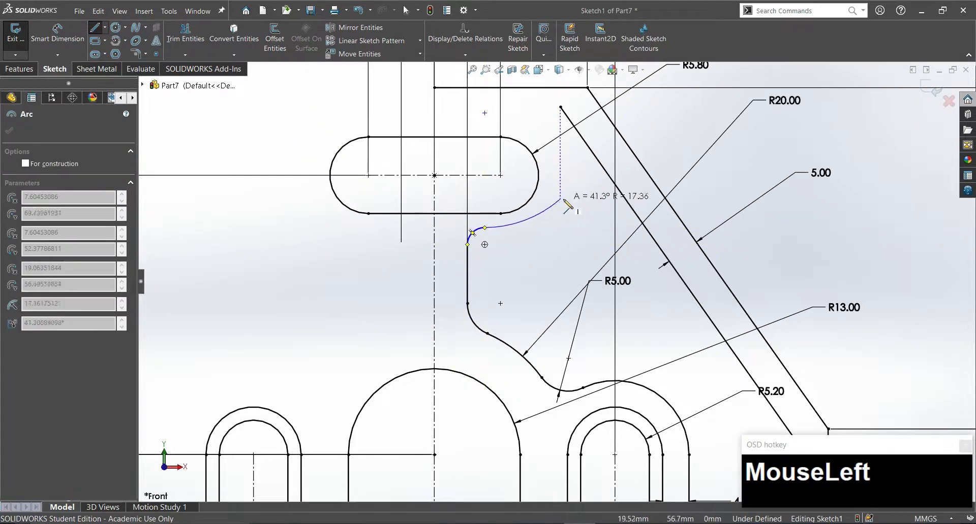
{"action": "left_click", "coordinate": [547, 191]}
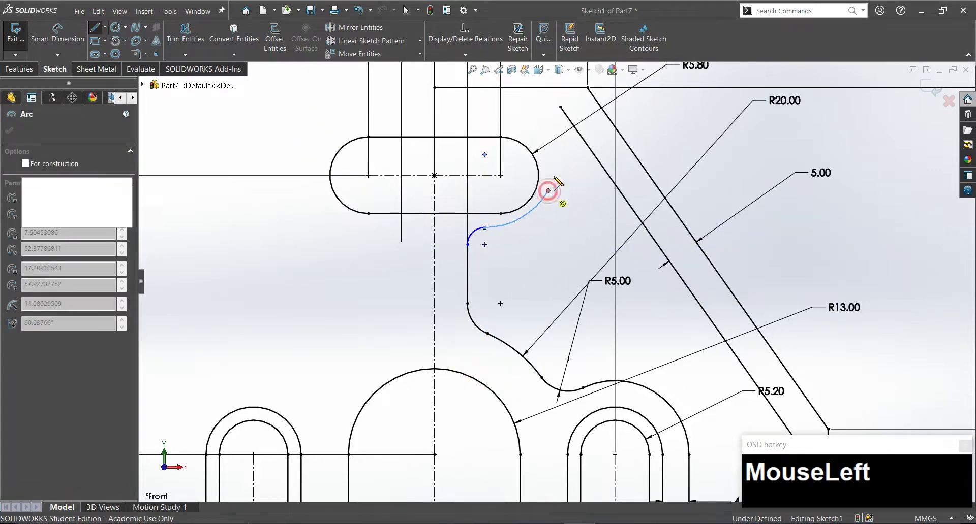
{"action": "left_click", "coordinate": [603, 169]}
{"action": "key", "text": "Escape"}
Make the chain's last arc tangent to the inner sloping line and reposition the joint between the middle and last arcs.
{"action": "left_click_drag", "start_coordinate": [609, 157], "coordinate": [605, 176]}
{"action": "left_click", "coordinate": [625, 134]}
{"action": "left_click", "coordinate": [575, 210]}
{"action": "left_click_drag", "start_coordinate": [536, 193], "coordinate": [530, 228]}
{"action": "left_click", "coordinate": [549, 261]}
Make the arc above the vertical line equal to the arc below it.
{"action": "left_click", "coordinate": [473, 233]}
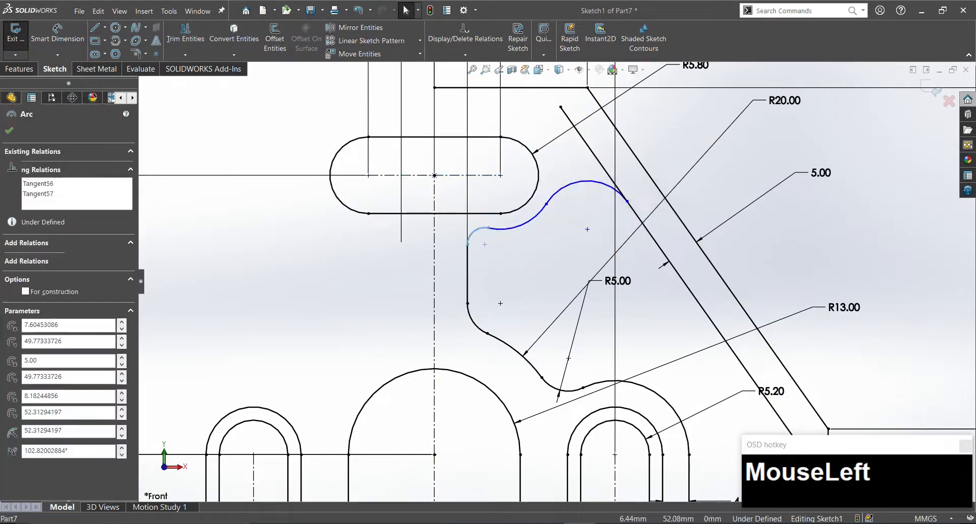
{"action": "left_click", "coordinate": [471, 326], "text": "ctrl"}
{"action": "key", "text": "q"}
{"action": "left_click", "coordinate": [529, 288]}
Make the upper chain's middle arc concentric with the right end of the upper horizontal slot.
{"action": "left_click_drag", "start_coordinate": [501, 213], "coordinate": [469, 267]}
{"action": "left_click", "coordinate": [566, 270]}
{"action": "left_click", "coordinate": [532, 273]}
{"action": "left_click", "coordinate": [542, 304]}
Trim the excess of the inner sloping line beyond the contour's uppermost arc.
{"action": "left_click", "coordinate": [196, 43]}
{"action": "left_click_drag", "start_coordinate": [577, 152], "coordinate": [600, 154]}
{"action": "key", "text": "Escape"}
Dimension the gap between the upper slot and the concentric arc below it as 5 mm.
{"action": "right_click_drag", "start_coordinate": [545, 261], "coordinate": [542, 229]}
{"action": "left_click", "coordinate": [530, 227]}
{"action": "left_click", "coordinate": [525, 205]}
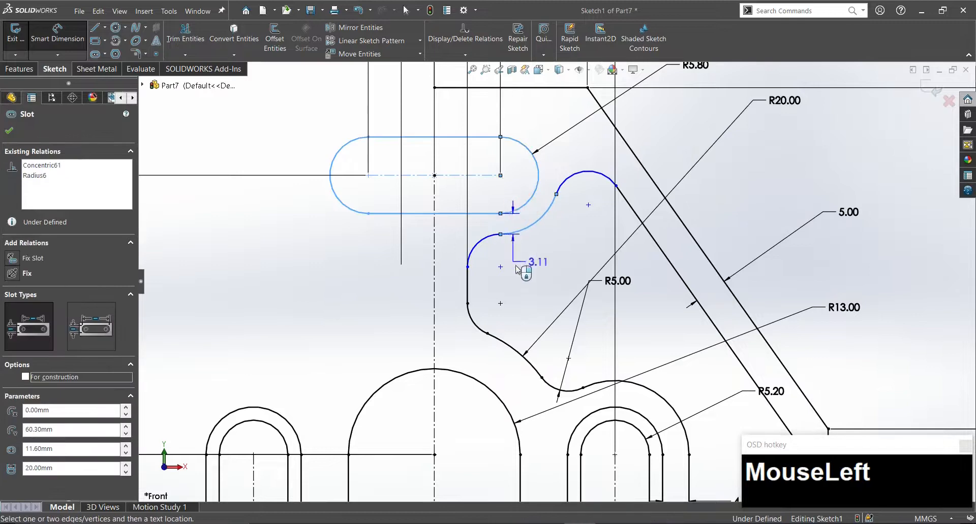
{"action": "left_click", "coordinate": [517, 275]}
{"action": "type", "text": "5"}
{"action": "key", "text": "Return"}
{"action": "key", "text": "Escape"}
Make the contour's uppermost arc equal to the arc at the upper end of the vertical line.
{"action": "left_click", "coordinate": [584, 186]}
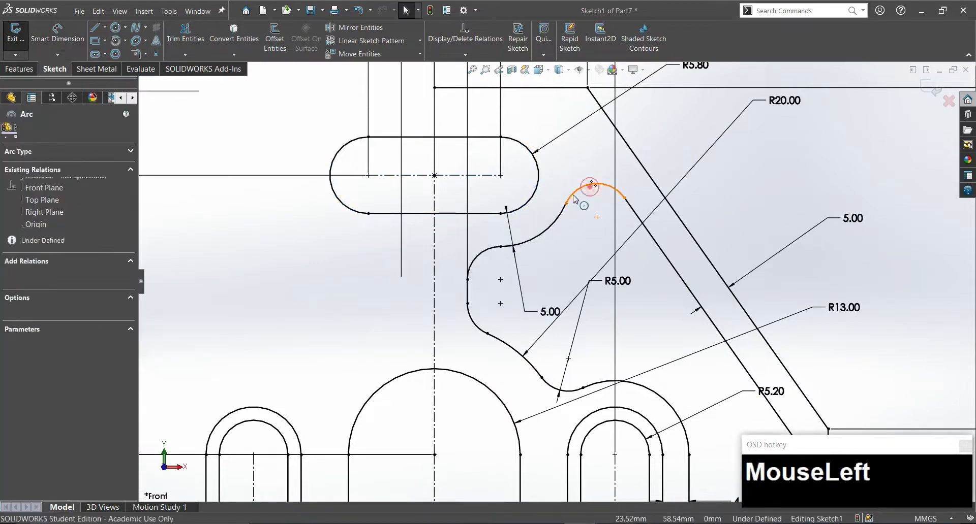
{"action": "left_click", "coordinate": [495, 252], "text": "ctrl"}
{"action": "left_click", "coordinate": [571, 277]}
Mirror the half outline and the inner pocket contour about the vertical centreline.
{"action": "scroll", "coordinate": [475, 82], "scroll_direction": "up", "scroll_amount": 5}
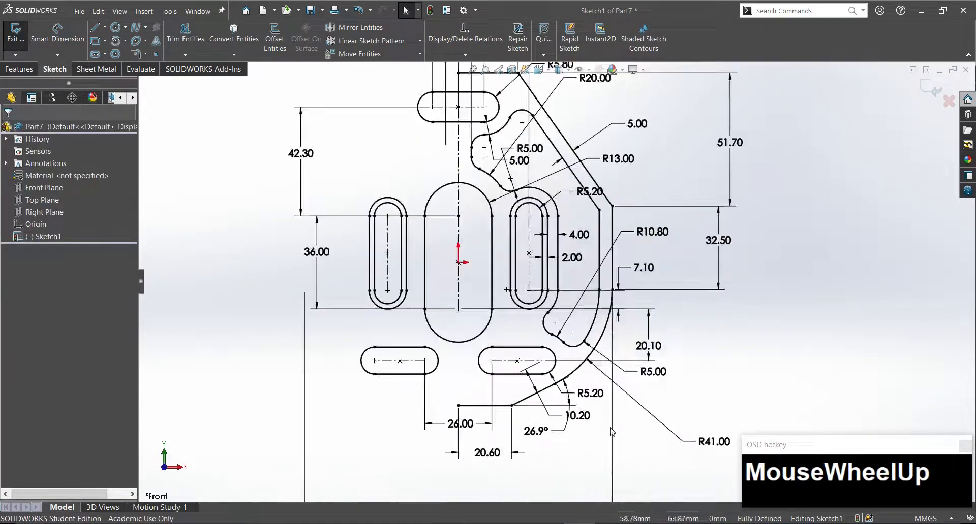
{"action": "left_click", "coordinate": [350, 29]}
{"action": "scroll", "coordinate": [511, 115], "scroll_direction": "up", "scroll_amount": 8}
{"action": "left_click_drag", "start_coordinate": [629, 100], "coordinate": [471, 227]}
{"action": "left_click_drag", "start_coordinate": [381, 247], "coordinate": [311, 384]}
{"action": "left_click_drag", "start_coordinate": [693, 422], "coordinate": [520, 488]}
{"action": "scroll", "coordinate": [655, 469], "scroll_direction": "down", "scroll_amount": 6}
{"action": "scroll", "coordinate": [660, 468], "scroll_direction": "up", "scroll_amount": 6}
{"action": "left_click_drag", "start_coordinate": [700, 281], "coordinate": [452, 404]}
{"action": "scroll", "coordinate": [537, 408], "scroll_direction": "down", "scroll_amount": 7}
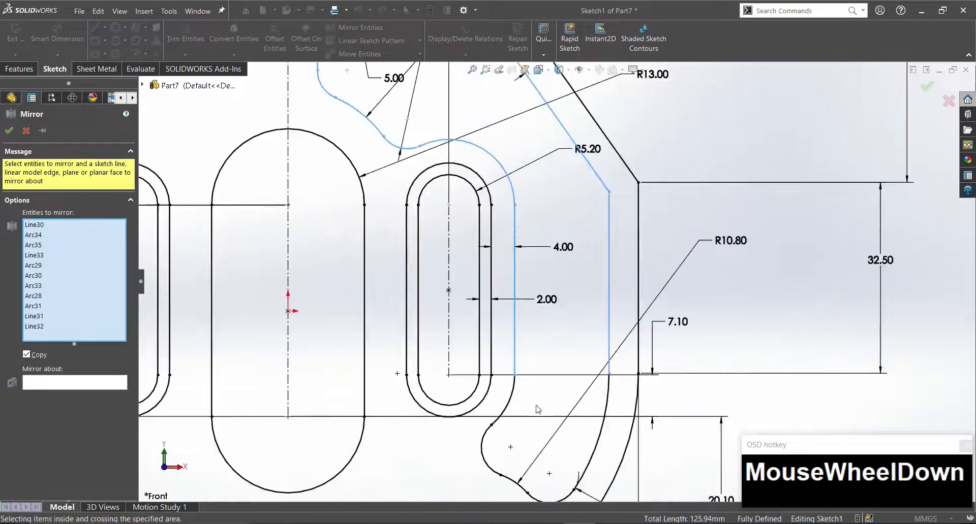
{"action": "scroll", "coordinate": [552, 409], "scroll_direction": "up", "scroll_amount": 4}
{"action": "left_click_drag", "start_coordinate": [503, 349], "coordinate": [511, 350]}
{"action": "scroll", "coordinate": [511, 351], "scroll_direction": "down", "scroll_amount": 6}
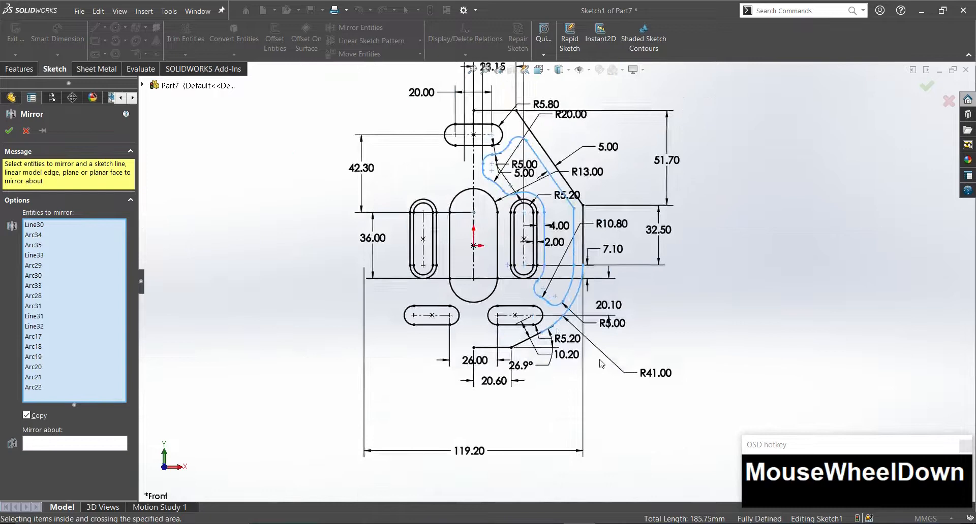
{"action": "scroll", "coordinate": [590, 165], "scroll_direction": "up", "scroll_amount": 2}
{"action": "scroll", "coordinate": [592, 163], "scroll_direction": "down", "scroll_amount": 2}
{"action": "scroll", "coordinate": [584, 203], "scroll_direction": "down", "scroll_amount": 4}
{"action": "scroll", "coordinate": [549, 325], "scroll_direction": "up", "scroll_amount": 5}
{"action": "left_click_drag", "start_coordinate": [544, 336], "coordinate": [501, 295]}
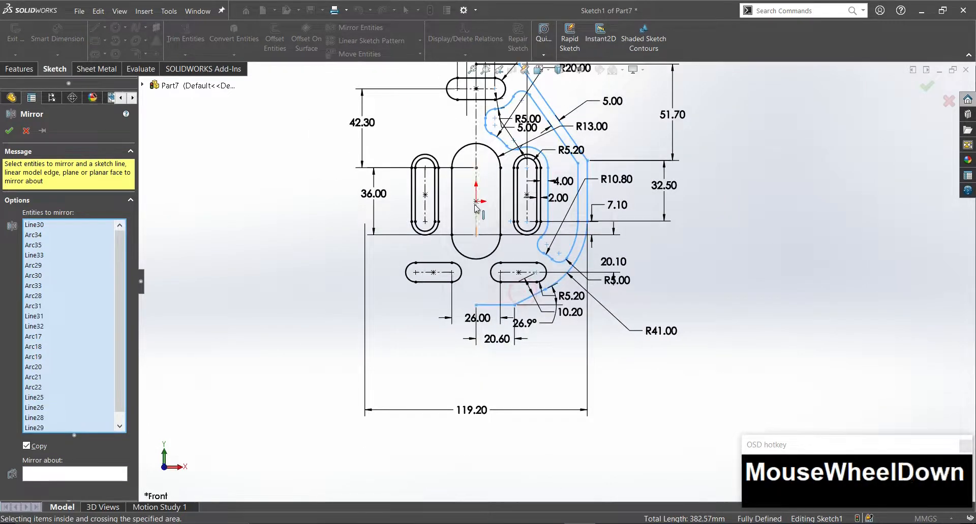
{"action": "scroll", "coordinate": [480, 218], "scroll_direction": "down", "scroll_amount": 5}
{"action": "scroll", "coordinate": [542, 208], "scroll_direction": "up", "scroll_amount": 6}
{"action": "left_click_drag", "start_coordinate": [559, 269], "coordinate": [536, 299]}
{"action": "right_click", "coordinate": [519, 348]}
{"action": "scroll", "coordinate": [520, 362], "scroll_direction": "down", "scroll_amount": 5}
Extrude the web region between the outline, pockets and slots to a blind depth of 10 mm.
{"action": "left_click", "coordinate": [20, 48]}
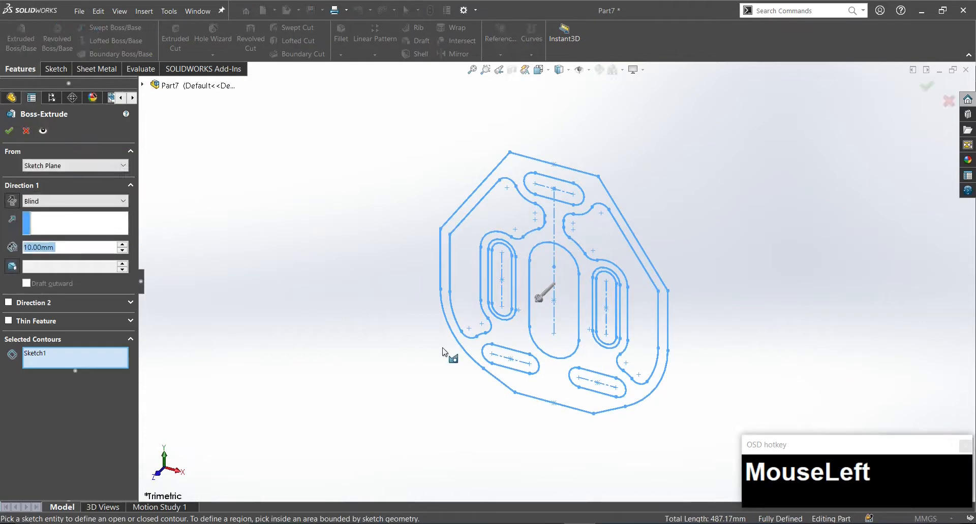
{"action": "key", "text": "KP_0"}
{"action": "left_click", "coordinate": [562, 277]}
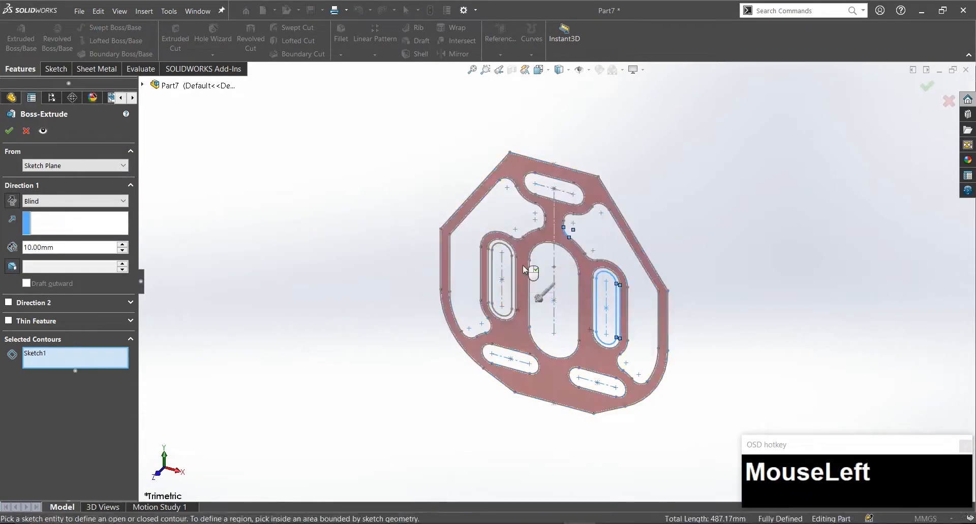
{"action": "right_click", "coordinate": [525, 269]}
{"action": "middle_click_drag", "start_coordinate": [526, 269], "coordinate": [564, 244]}
{"action": "left_click", "coordinate": [63, 249]}
{"action": "left_click", "coordinate": [69, 220]}
{"action": "scroll", "coordinate": [492, 319], "scroll_direction": "down", "scroll_amount": 4}
{"action": "left_click", "coordinate": [77, 347]}
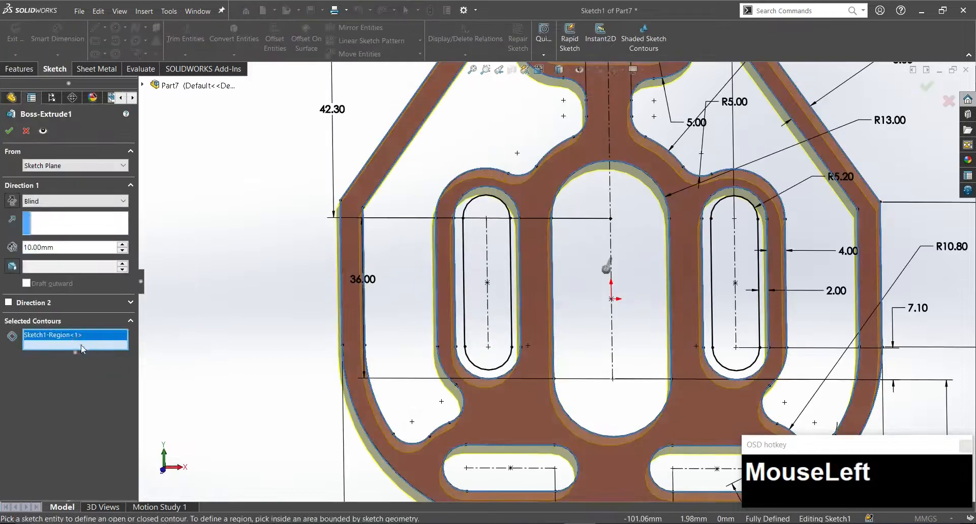
{"action": "left_click", "coordinate": [510, 368]}
{"action": "left_click", "coordinate": [724, 373]}
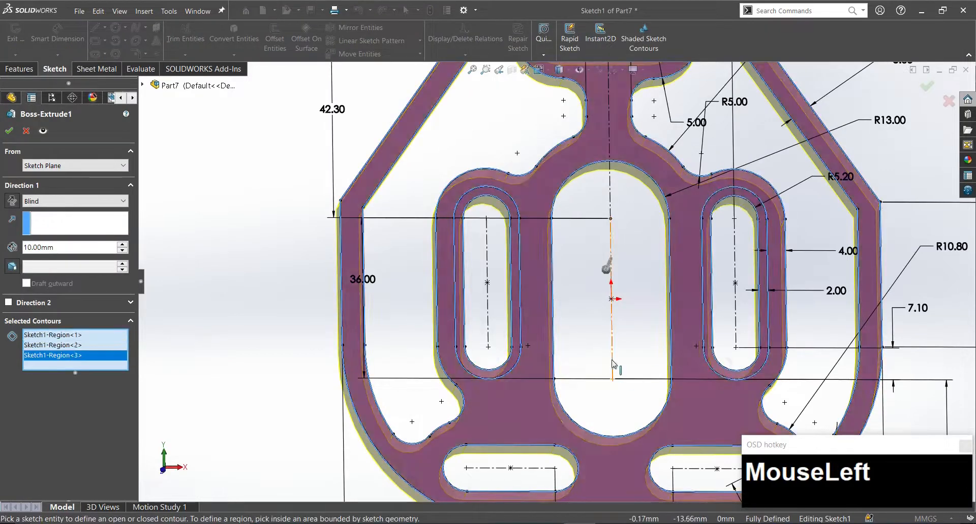
{"action": "left_click", "coordinate": [25, 131]}
Extrude the ring regions around the two vertical slots from the same sketch, 4 mm deep with the Mid Plane end condition.
{"action": "left_click", "coordinate": [55, 262]}
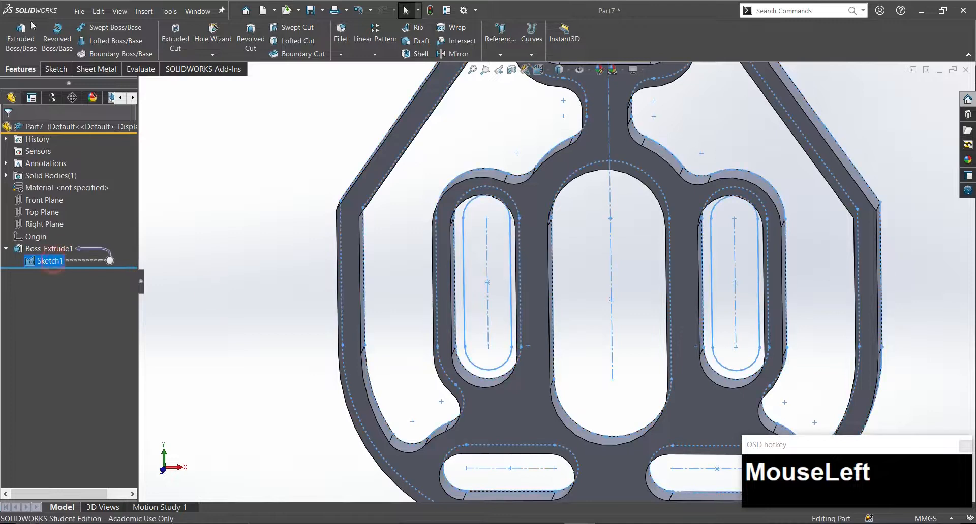
{"action": "left_click", "coordinate": [487, 374]}
{"action": "left_click", "coordinate": [731, 375]}
{"action": "middle_click_drag", "start_coordinate": [731, 375], "coordinate": [717, 371]}
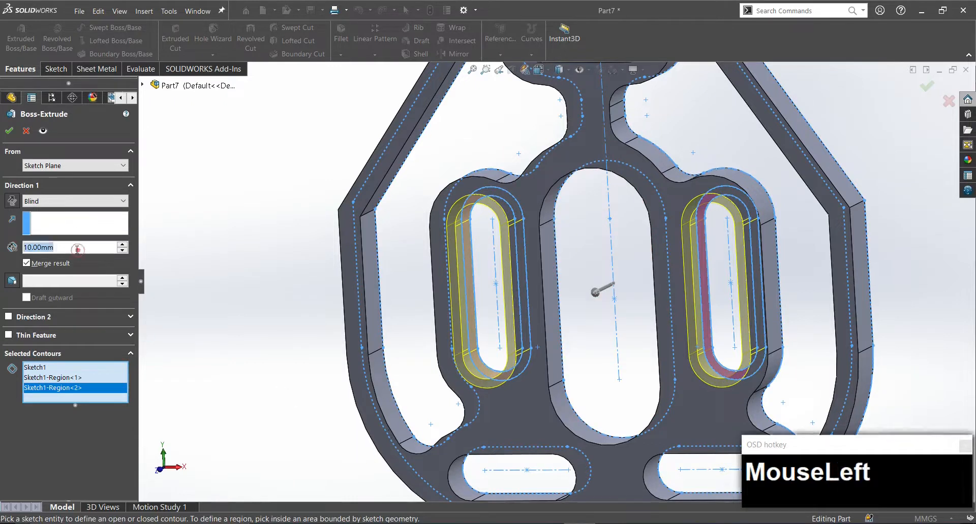
{"action": "type", "text": "4"}
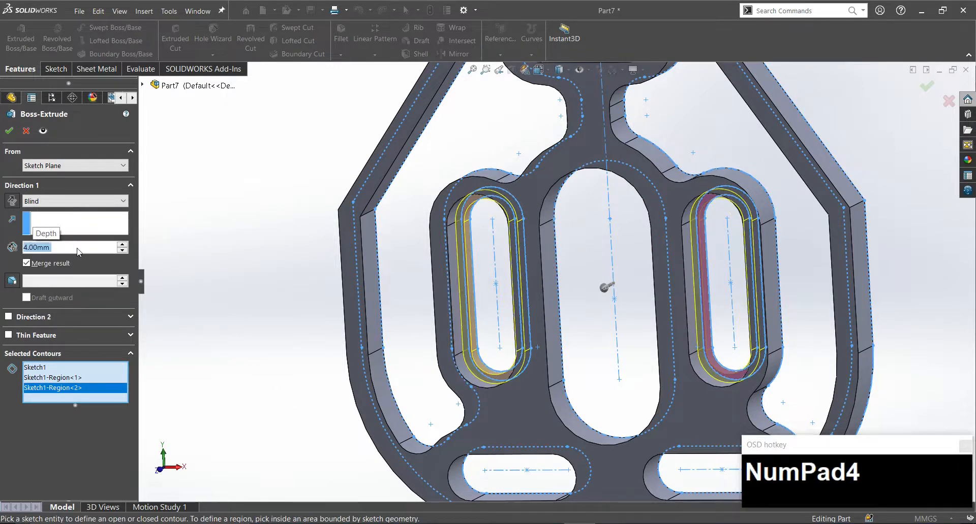
{"action": "left_click", "coordinate": [73, 202]}
{"action": "left_click", "coordinate": [50, 264]}
{"action": "left_click", "coordinate": [9, 131]}
Change the first 10 mm extrusion's end condition to Mid Plane.
{"action": "left_click", "coordinate": [49, 250]}
{"action": "left_click", "coordinate": [59, 227]}
{"action": "left_click", "coordinate": [65, 200]}
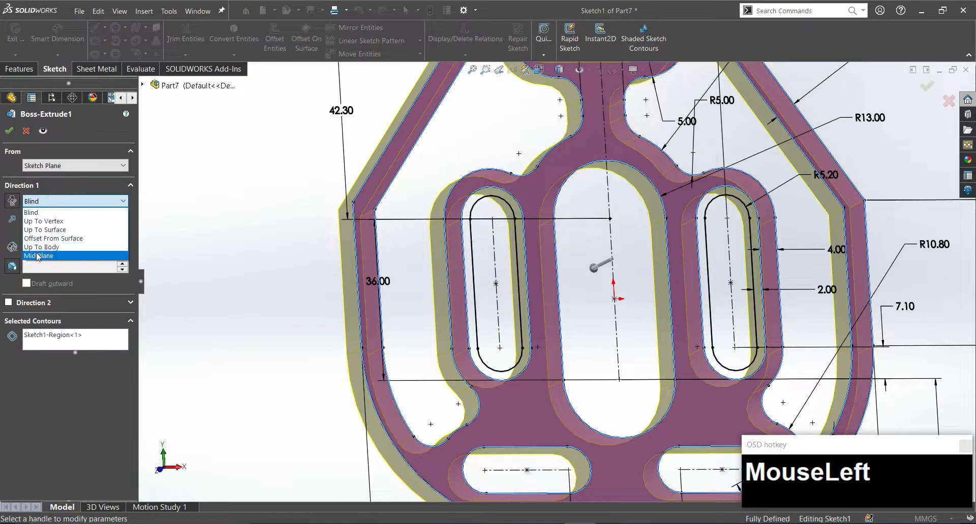
{"action": "left_click", "coordinate": [37, 256]}
{"action": "left_click", "coordinate": [9, 131]}
{"action": "mouse_move", "coordinate": [474, 290]}
{"action": "middle_mouse_down"}
{"action": "mouse_move", "coordinate": [554, 298]}
{"action": "mouse_move", "coordinate": [555, 307]}
{"action": "mouse_move", "coordinate": [488, 332]}
{"action": "mouse_move", "coordinate": [630, 331]}
{"action": "middle_mouse_up"}
{"action": "scroll", "coordinate": [634, 331], "scroll_direction": "down", "scroll_amount": 4}
{"action": "middle_click_drag", "start_coordinate": [588, 246], "coordinate": [605, 266]}
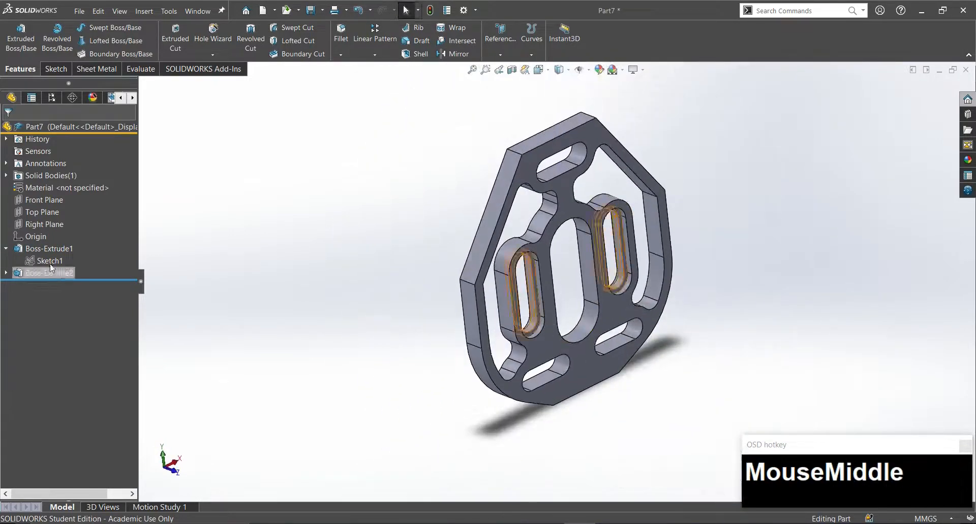
Add the two large pocket regions to the contours of the 4 mm mid-plane extrusion.
{"action": "left_click", "coordinate": [32, 245]}
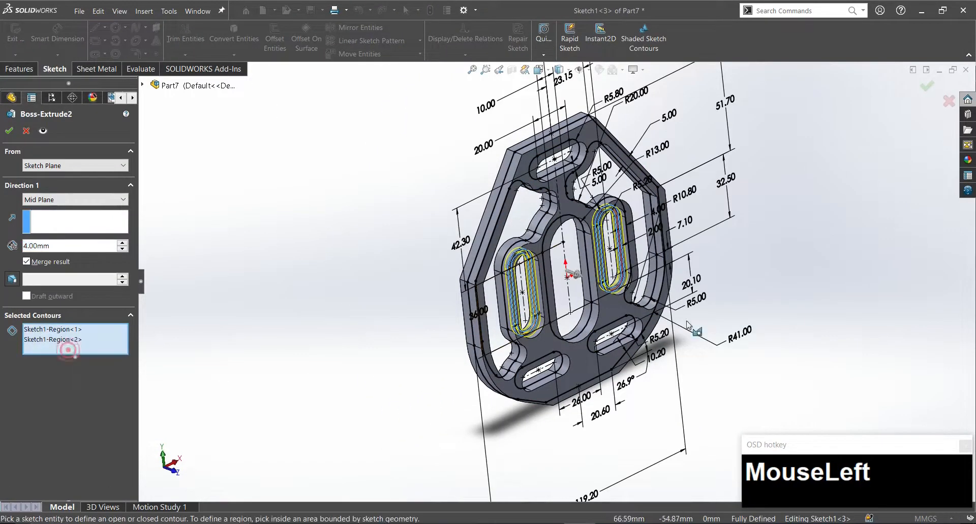
{"action": "scroll", "coordinate": [625, 189], "scroll_direction": "up", "scroll_amount": 5}
{"action": "left_click", "coordinate": [622, 189]}
{"action": "left_click", "coordinate": [304, 337]}
{"action": "right_click", "coordinate": [306, 330]}
{"action": "scroll", "coordinate": [324, 364], "scroll_direction": "down", "scroll_amount": 4}
{"action": "middle_click_drag", "start_coordinate": [326, 365], "coordinate": [261, 215]}
{"action": "left_click", "coordinate": [260, 214]}
Assign Plain Carbon Steel as the part's material.
{"action": "right_click", "coordinate": [48, 187]}
{"action": "left_click", "coordinate": [78, 237]}
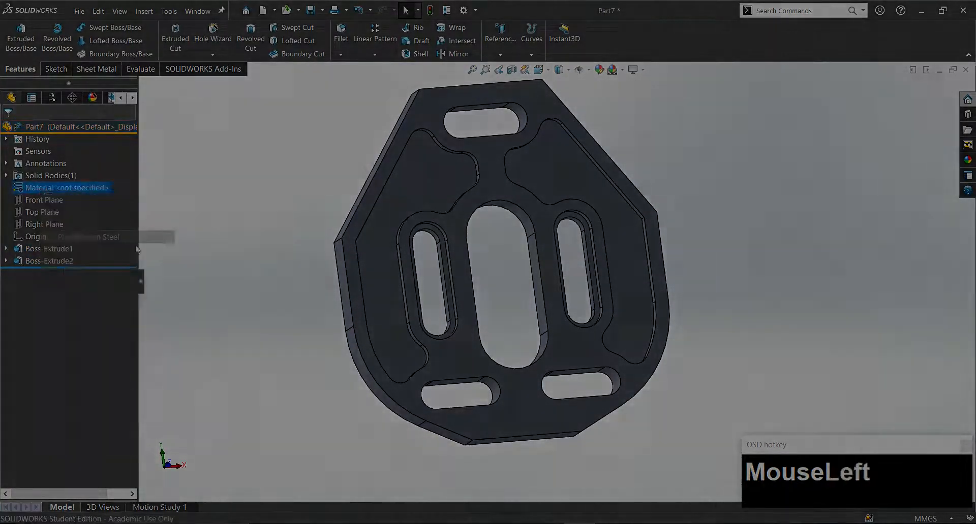
{"action": "left_click", "coordinate": [368, 285]}
{"action": "middle_click_drag", "start_coordinate": [368, 285], "coordinate": [391, 309]}
Sketch a vertical construction line upward from the origin on the Right Plane of a new part.
{"action": "left_click", "coordinate": [288, 259]}
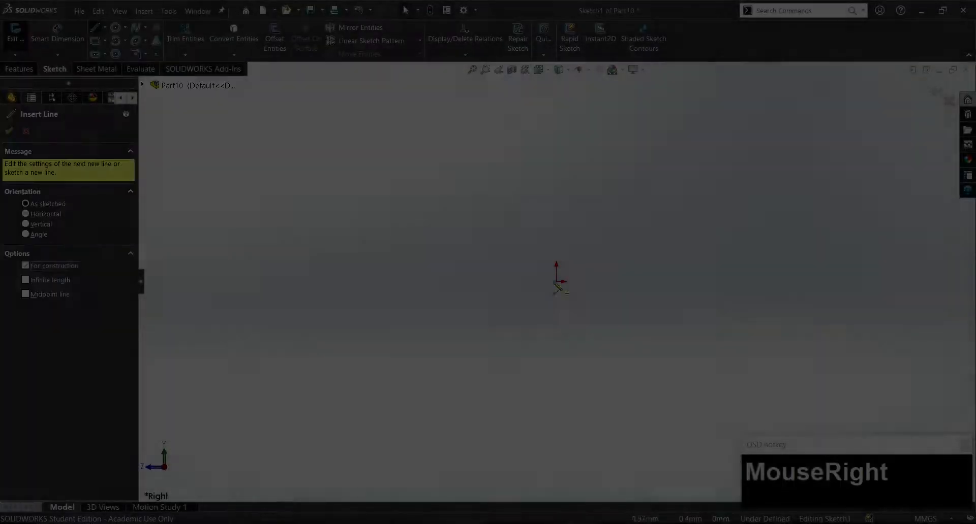
{"action": "left_click", "coordinate": [555, 282]}
{"action": "left_click", "coordinate": [556, 171]}
Sketch the half profile from the construction line's upper end: domed arc, vertical side, rounded lower corner, stepped underside back to the axis.
{"action": "right_click_drag", "start_coordinate": [582, 171], "coordinate": [545, 169]}
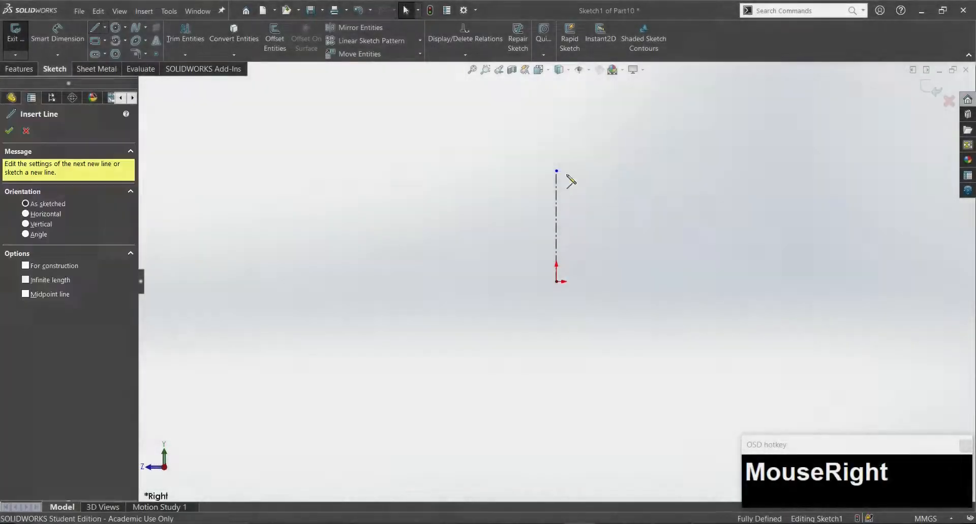
{"action": "left_click", "coordinate": [557, 172]}
{"action": "left_click", "coordinate": [737, 212]}
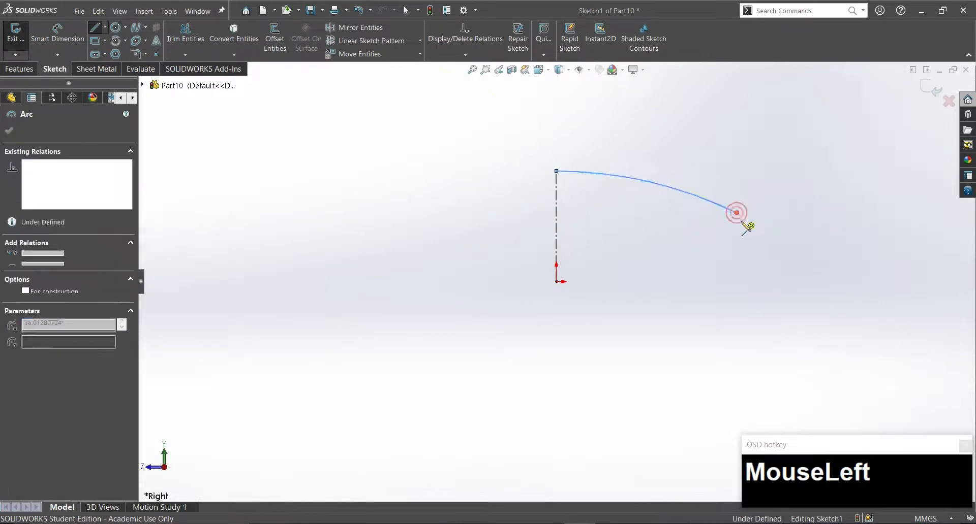
{"action": "left_click", "coordinate": [737, 294]}
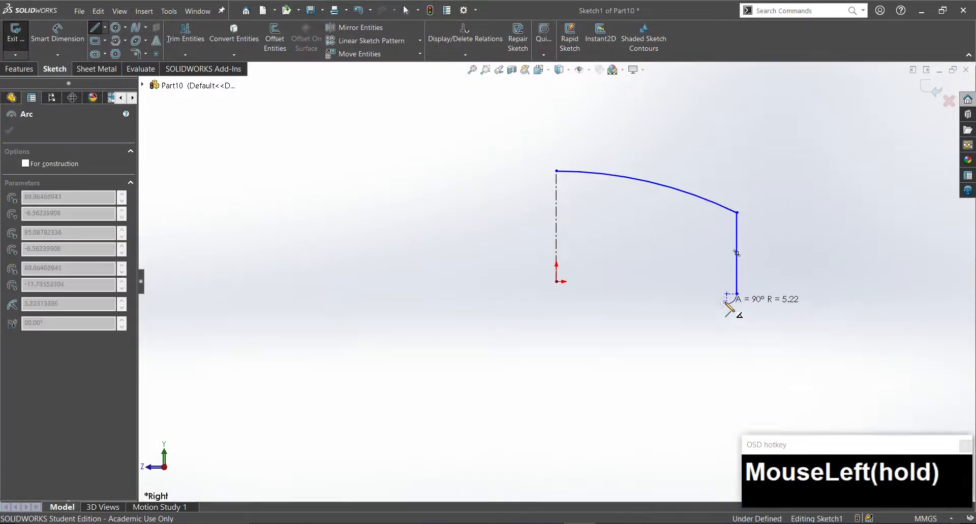
{"action": "left_click", "coordinate": [726, 304]}
{"action": "left_click", "coordinate": [669, 303]}
{"action": "left_click", "coordinate": [670, 292]}
{"action": "left_click", "coordinate": [556, 291]}
Make the underside's free endpoint coincident with the origin and place the domed arc's centre on the construction line.
{"action": "left_click", "coordinate": [557, 282]}
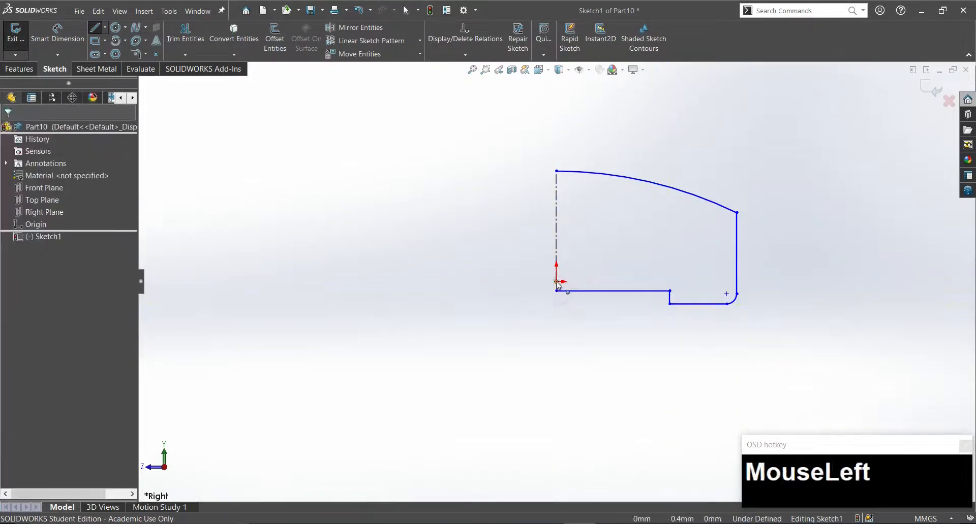
{"action": "left_click", "coordinate": [556, 290], "text": "ctrl"}
{"action": "left_click", "coordinate": [560, 294]}
{"action": "scroll", "coordinate": [561, 297], "scroll_direction": "down", "scroll_amount": 5}
{"action": "left_click", "coordinate": [538, 269]}
{"action": "left_click", "coordinate": [538, 229], "text": "ctrl"}
{"action": "left_click", "coordinate": [629, 184]}
Dimension the profile's lower corner arc with a 3 mm radius.
{"action": "scroll", "coordinate": [809, 274], "scroll_direction": "down", "scroll_amount": 3}
{"action": "scroll", "coordinate": [807, 242], "scroll_direction": "up", "scroll_amount": 3}
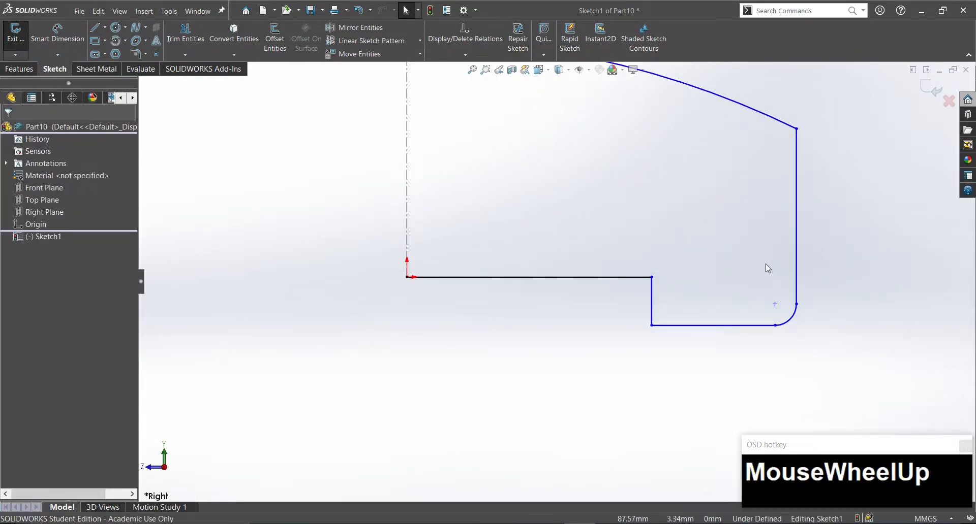
{"action": "right_click_drag", "start_coordinate": [769, 269], "coordinate": [769, 241]}
{"action": "left_click", "coordinate": [789, 321]}
{"action": "left_click", "coordinate": [863, 382]}
{"action": "type", "text": "3"}
{"action": "key", "text": "Return"}
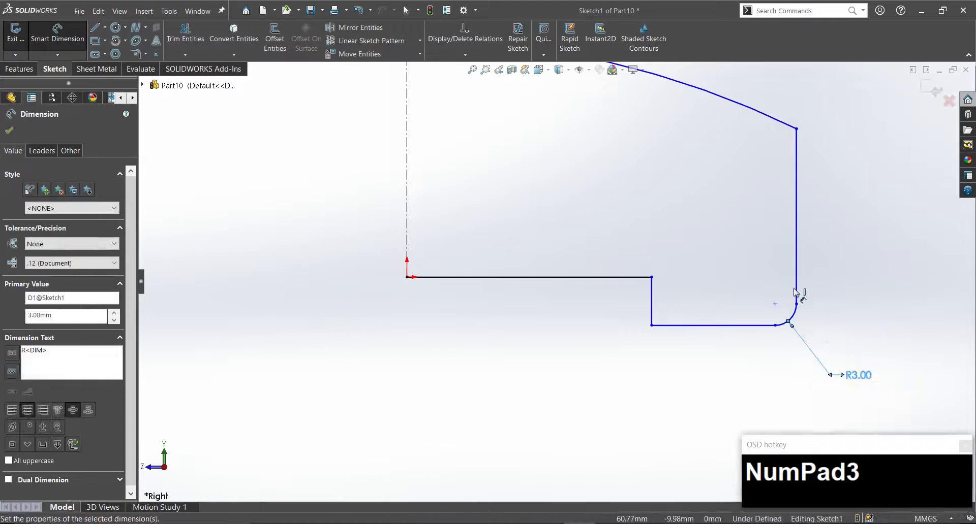
Dimension the profile's outer vertical side about the construction line with a doubled distance of 60 mm.
{"action": "scroll", "coordinate": [635, 222], "scroll_direction": "down", "scroll_amount": 3}
{"action": "left_click", "coordinate": [695, 261]}
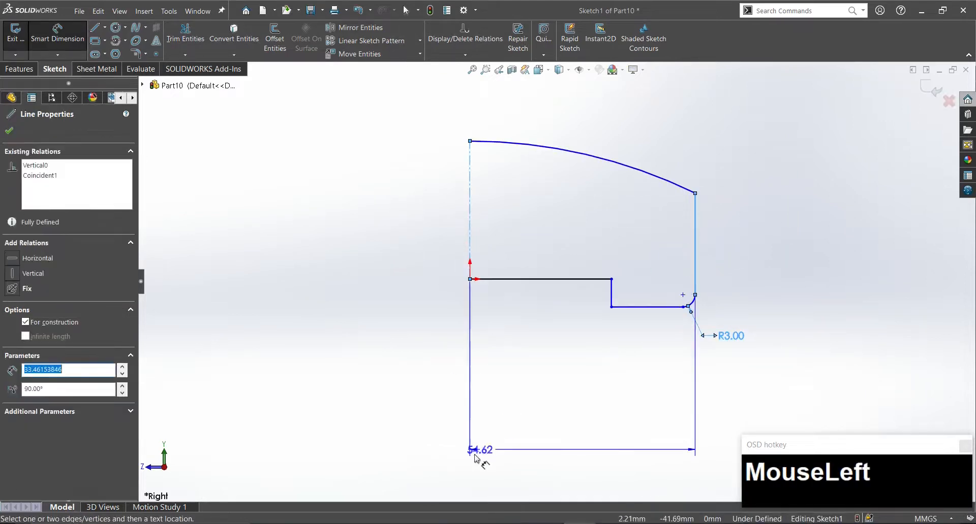
{"action": "left_click", "coordinate": [415, 473]}
{"action": "type", "text": "60"}
{"action": "key", "text": "Return"}
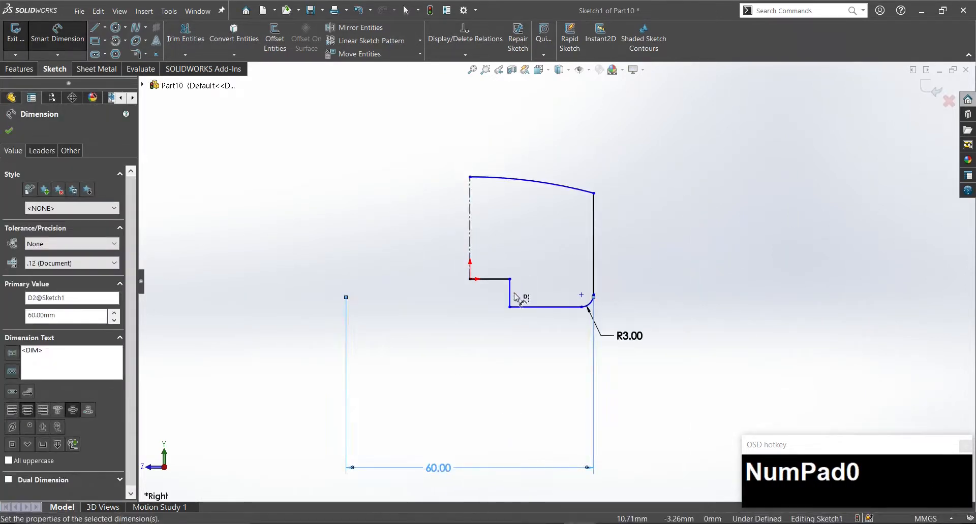
Dimension the underside's step about the construction line with a doubled distance of 32 mm and reposition the dimension.
{"action": "left_click", "coordinate": [470, 238]}
{"action": "left_click", "coordinate": [428, 392]}
{"action": "type", "text": "32"}
{"action": "key", "text": "Return"}
{"action": "left_click_drag", "start_coordinate": [385, 390], "coordinate": [453, 393]}
{"action": "key", "text": "Escape"}
Set the height of the underside step to 2 mm.
{"action": "scroll", "coordinate": [560, 288], "scroll_direction": "up", "scroll_amount": 3}
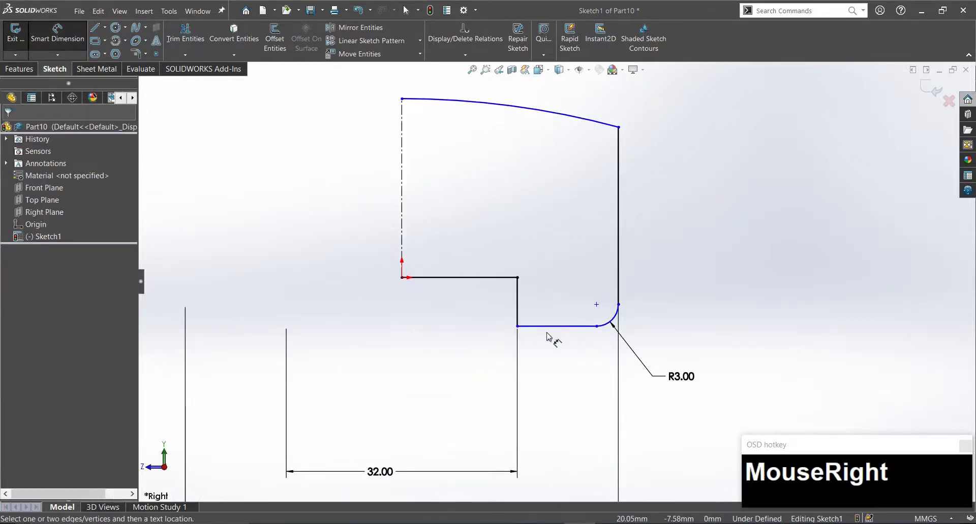
{"action": "left_click", "coordinate": [470, 371]}
{"action": "type", "text": "2"}
{"action": "key", "text": "Return"}
Dimension the domed arc with a 40 mm radius, move its outer end above the underside and reposition the dimension.
{"action": "left_click_drag", "start_coordinate": [516, 108], "coordinate": [600, 101]}
{"action": "type", "text": "40"}
{"action": "key", "text": "Return"}
{"action": "scroll", "coordinate": [576, 418], "scroll_direction": "down", "scroll_amount": 2}
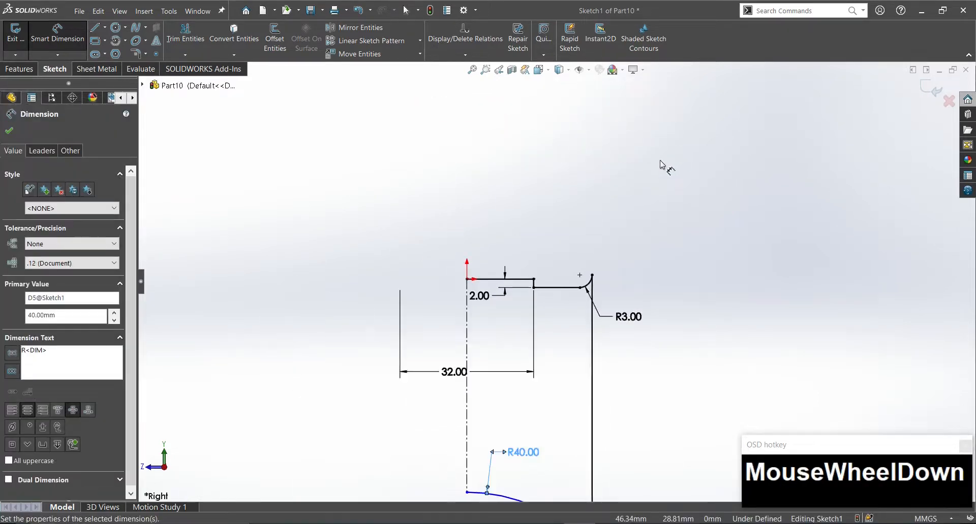
{"action": "key", "text": "Escape"}
{"action": "left_click_drag", "start_coordinate": [574, 412], "coordinate": [574, 229]}
{"action": "left_click_drag", "start_coordinate": [538, 184], "coordinate": [639, 181]}
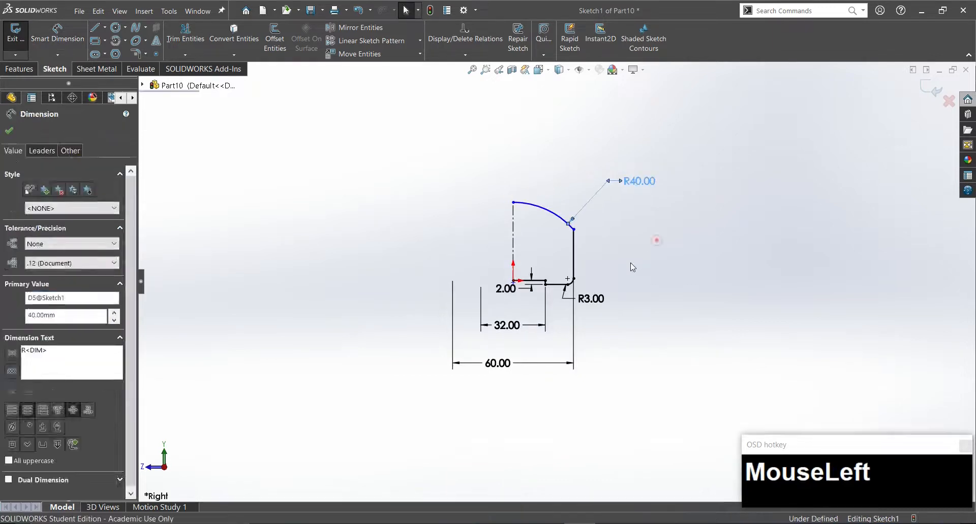
Dimension the height from the profile's bottom line to the domed arc's outer end as 15 mm.
{"action": "right_click_drag", "start_coordinate": [631, 263], "coordinate": [630, 229]}
{"action": "left_click", "coordinate": [568, 251]}
{"action": "key", "text": "Escape"}
{"action": "scroll", "coordinate": [610, 256], "scroll_direction": "up", "scroll_amount": 3}
{"action": "left_click", "coordinate": [498, 316]}
{"action": "left_click", "coordinate": [536, 202]}
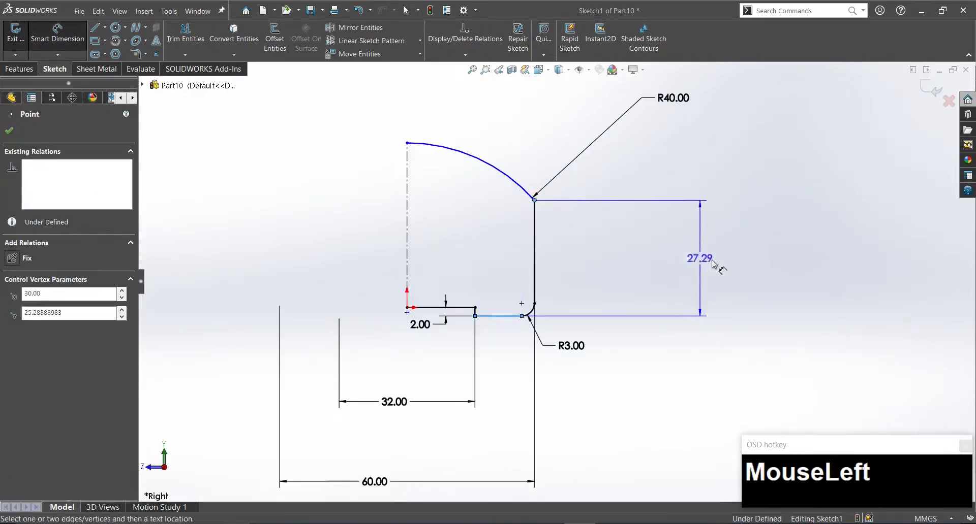
{"action": "left_click", "coordinate": [737, 258]}
{"action": "type", "text": "15"}
{"action": "key", "text": "Return"}
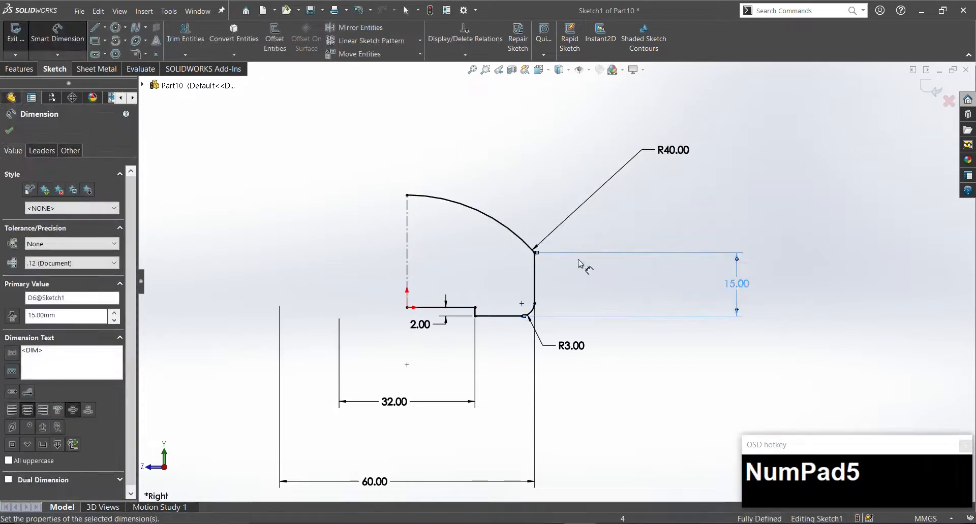
Mirror the half profile about the vertical construction line to complete the domed outline.
{"action": "scroll", "coordinate": [437, 224], "scroll_direction": "down", "scroll_amount": 1}
{"action": "key", "text": "Escape"}
{"action": "left_click", "coordinate": [360, 28]}
{"action": "left_click_drag", "start_coordinate": [675, 225], "coordinate": [511, 388]}
{"action": "left_click", "coordinate": [479, 265]}
{"action": "right_click", "coordinate": [479, 265]}
Extrude the full domed profile to a blind depth of 22 mm.
{"action": "left_click", "coordinate": [14, 37]}
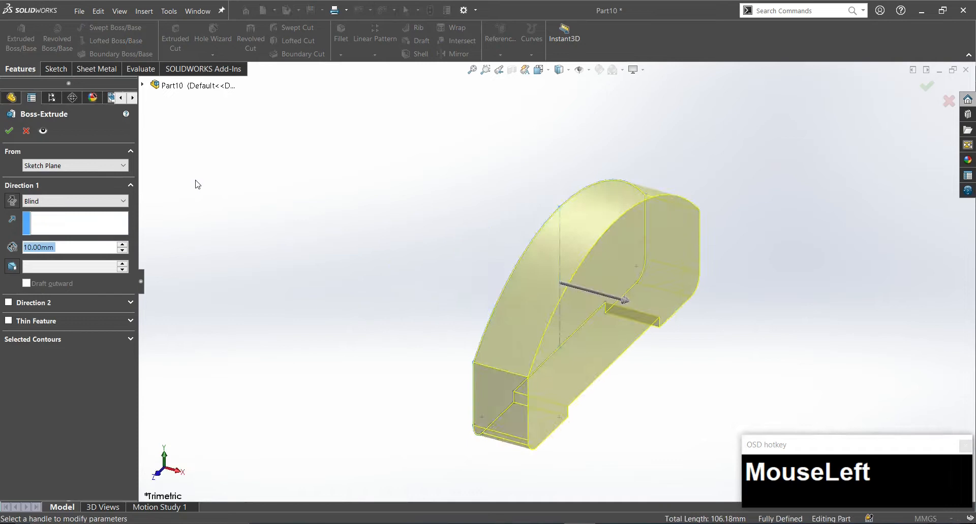
{"action": "type", "text": "22"}
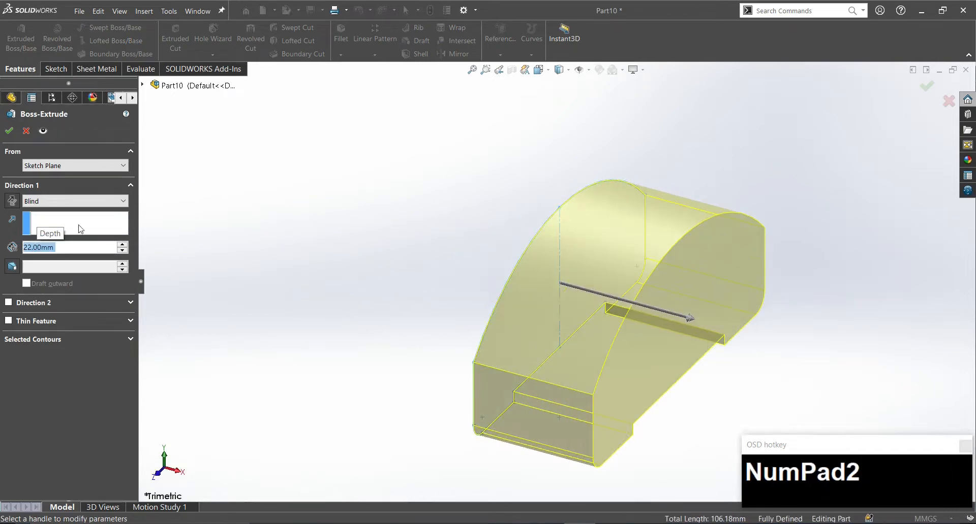
{"action": "left_click", "coordinate": [9, 131]}
Start a sketch on the foot's underside face and draw a circle about 9.51 mm in diameter on it.
{"action": "mouse_move", "coordinate": [560, 368]}
{"action": "middle_mouse_down"}
{"action": "mouse_move", "coordinate": [477, 316]}
{"action": "mouse_move", "coordinate": [503, 392]}
{"action": "middle_mouse_up"}
{"action": "left_click", "coordinate": [486, 323]}
{"action": "left_click", "coordinate": [762, 336]}
{"action": "left_click", "coordinate": [808, 341]}
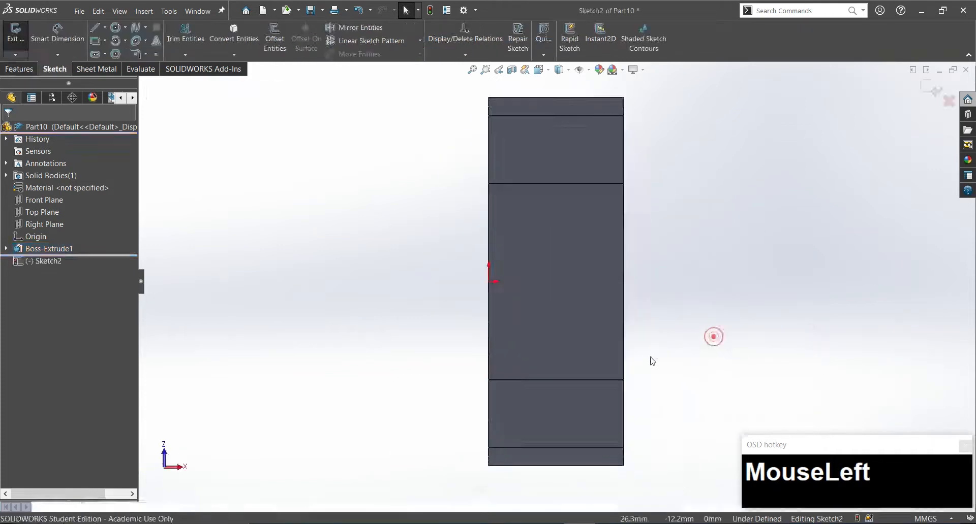
{"action": "right_click_drag", "start_coordinate": [651, 359], "coordinate": [610, 386]}
{"action": "left_click", "coordinate": [555, 413]}
{"action": "left_click", "coordinate": [583, 420]}
Draw a horizontal construction line from the origin across the full width of the underside.
{"action": "right_click_drag", "start_coordinate": [745, 309], "coordinate": [718, 311]}
{"action": "key", "text": "alt+c"}
{"action": "left_click", "coordinate": [488, 282]}
{"action": "left_click", "coordinate": [624, 282]}
{"action": "key", "text": "Escape"}
Dimension the circle on the foot with a diameter of 6.5 mm.
{"action": "scroll", "coordinate": [579, 326], "scroll_direction": "down", "scroll_amount": 2}
{"action": "scroll", "coordinate": [569, 410], "scroll_direction": "up", "scroll_amount": 2}
{"action": "right_click_drag", "start_coordinate": [570, 410], "coordinate": [570, 356]}
{"action": "left_click", "coordinate": [570, 329]}
{"action": "left_click", "coordinate": [717, 277]}
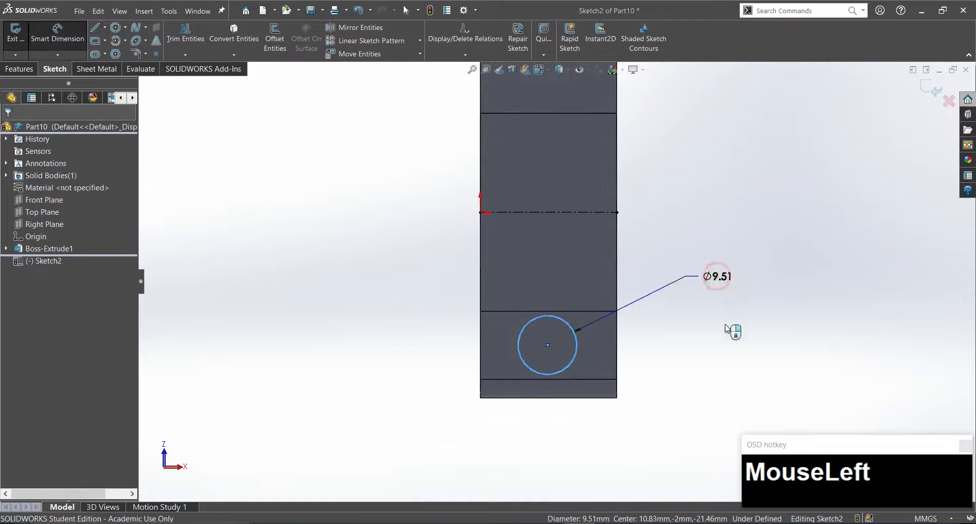
{"action": "type", "text": "6.5"}
{"action": "key", "text": "Return"}
{"action": "key", "text": "Escape"}
Draw construction lines joining the foot's two side edges through the circle's centre and make both halves equal.
{"action": "right_click_drag", "start_coordinate": [670, 356], "coordinate": [642, 356]}
{"action": "key", "text": "alt+c"}
{"action": "left_click", "coordinate": [480, 345]}
{"action": "left_click", "coordinate": [617, 345]}
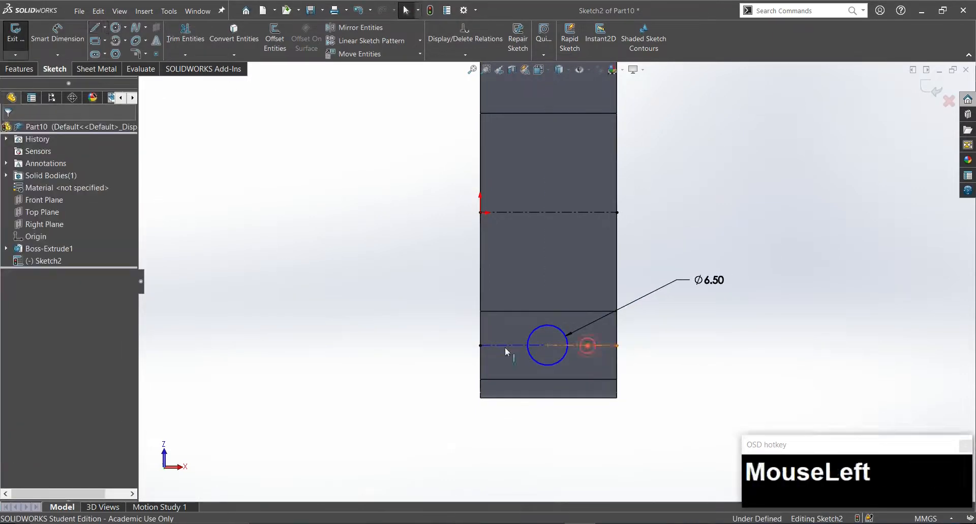
{"action": "left_click", "coordinate": [508, 346], "text": "ctrl"}
{"action": "left_click", "coordinate": [607, 306]}
{"action": "left_click", "coordinate": [648, 375]}
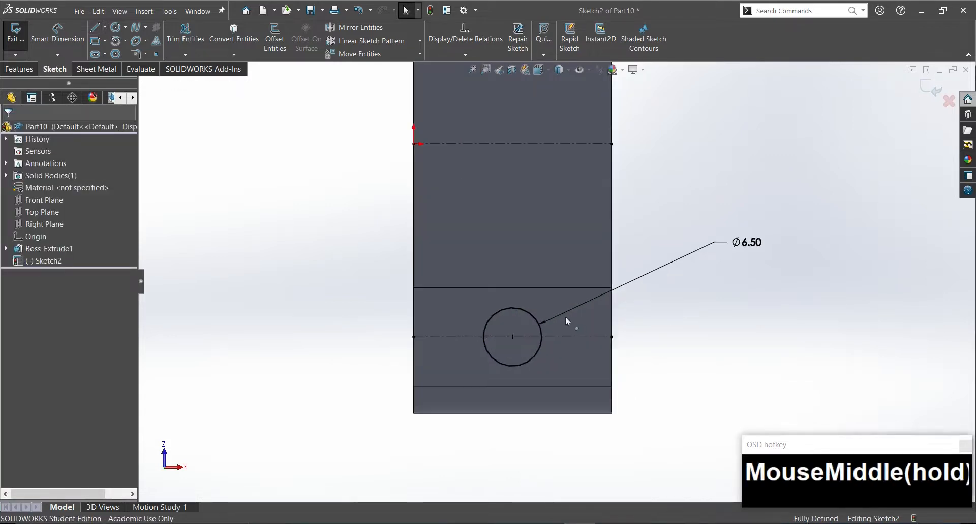
Remove the midpoint relation from the construction line's end point and drag that point along the foot's side edge.
{"action": "middle_click_drag", "start_coordinate": [565, 316], "coordinate": [508, 271]}
{"action": "left_click", "coordinate": [584, 338]}
{"action": "left_click", "coordinate": [490, 335]}
{"action": "middle_click_drag", "start_coordinate": [489, 344], "coordinate": [603, 342]}
{"action": "left_click", "coordinate": [603, 341]}
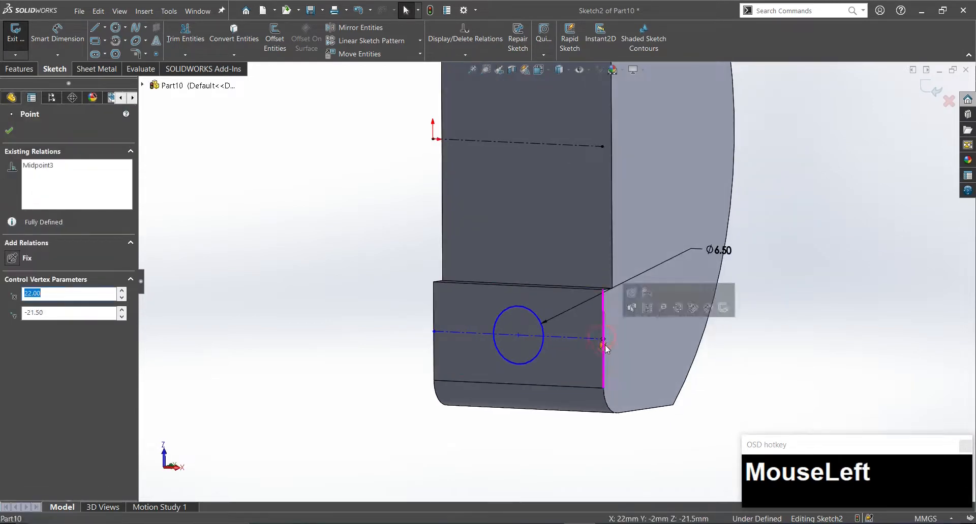
{"action": "left_click_drag", "start_coordinate": [603, 328], "coordinate": [603, 315]}
{"action": "key", "text": "Escape"}
Make the construction lines through the circle horizontal and shift the circle slightly toward the foot's outer end.
{"action": "key", "text": "space"}
{"action": "left_click", "coordinate": [368, 352]}
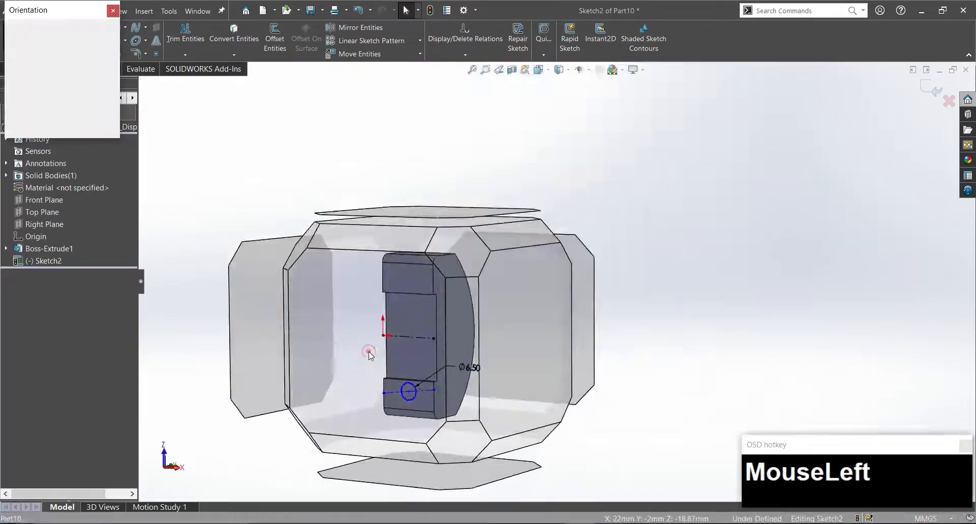
{"action": "scroll", "coordinate": [461, 415], "scroll_direction": "up", "scroll_amount": 3}
{"action": "left_click_drag", "start_coordinate": [429, 389], "coordinate": [429, 361]}
{"action": "left_click", "coordinate": [477, 362]}
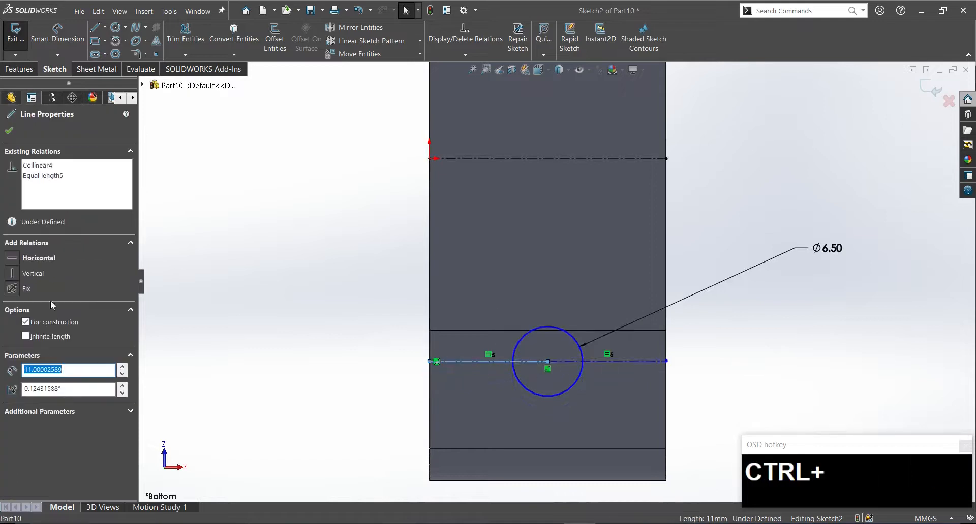
{"action": "left_click_drag", "start_coordinate": [547, 361], "coordinate": [548, 369]}
{"action": "key", "text": "Escape"}
Dimension the circle about the origin's construction line with a doubled distance of 40 mm.
{"action": "right_click_drag", "start_coordinate": [712, 390], "coordinate": [707, 351]}
{"action": "left_click", "coordinate": [583, 365]}
{"action": "left_click", "coordinate": [583, 331]}
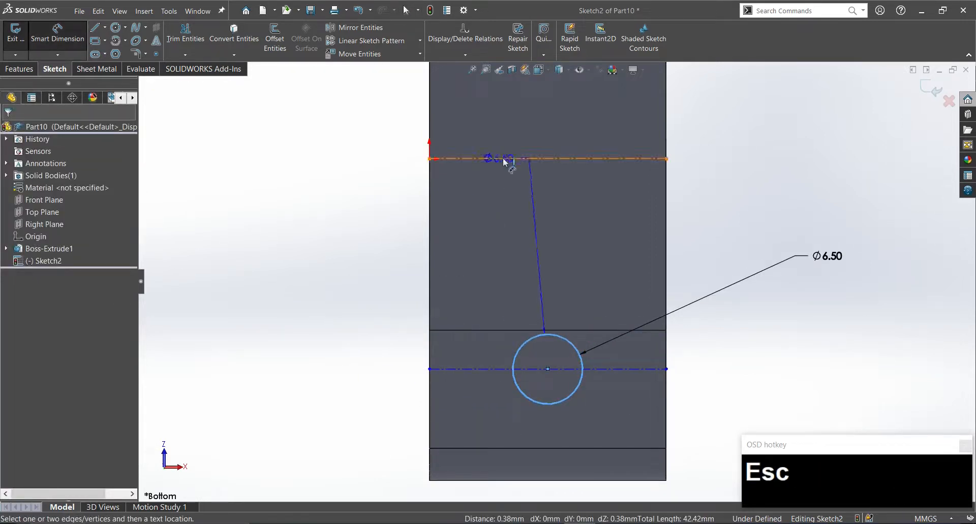
{"action": "scroll", "coordinate": [559, 254], "scroll_direction": "down", "scroll_amount": 2}
{"action": "left_click", "coordinate": [345, 150]}
{"action": "type", "text": "40"}
{"action": "key", "text": "Return"}
Mirror the 6.5 mm circle about the construction line through the origin onto the opposite foot.
{"action": "scroll", "coordinate": [423, 277], "scroll_direction": "down", "scroll_amount": 1}
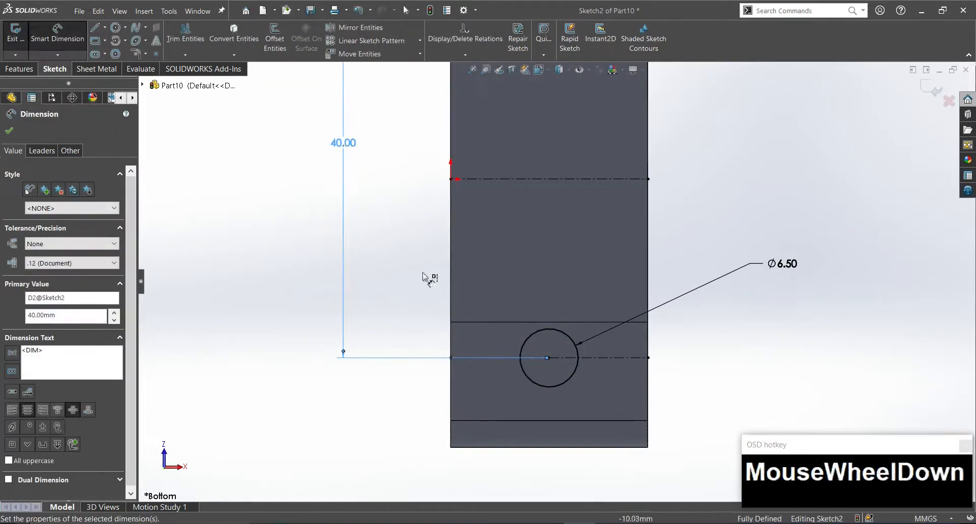
{"action": "scroll", "coordinate": [423, 277], "scroll_direction": "down", "scroll_amount": 3}
{"action": "key", "text": "Escape"}
{"action": "left_click", "coordinate": [361, 27]}
{"action": "left_click", "coordinate": [553, 343]}
{"action": "right_click", "coordinate": [554, 344]}
{"action": "left_click", "coordinate": [567, 223]}
{"action": "right_click", "coordinate": [567, 222]}
Finish the sketch and cut the two 6.5 mm circles all the way through the domed part.
{"action": "left_click", "coordinate": [15, 35]}
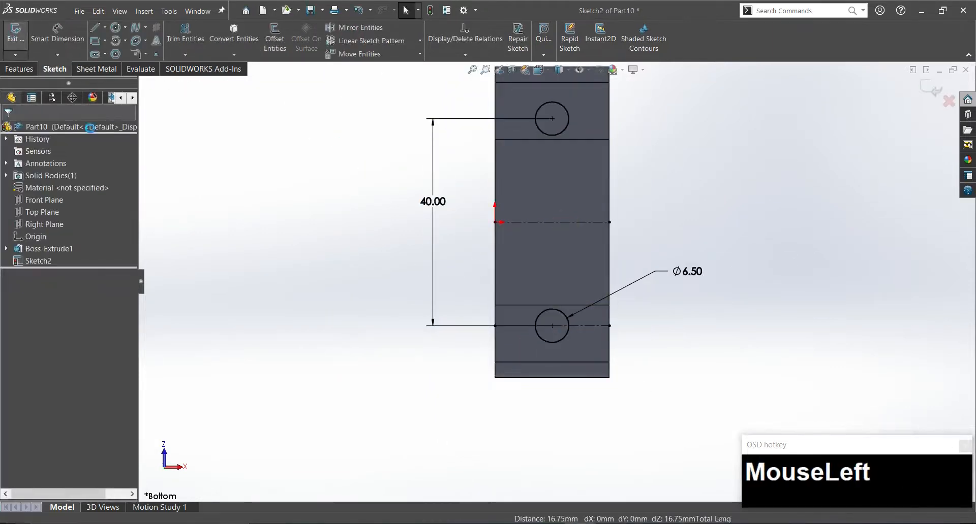
{"action": "left_click", "coordinate": [54, 201]}
{"action": "left_click", "coordinate": [62, 222]}
{"action": "middle_click_drag", "start_coordinate": [219, 216], "coordinate": [366, 203]}
Create a reference plane parallel to the foot's underside face, with its offset flipped into the body.
{"action": "middle_click_drag", "start_coordinate": [498, 315], "coordinate": [660, 318]}
{"action": "left_click", "coordinate": [663, 319]}
{"action": "middle_click_drag", "start_coordinate": [514, 279], "coordinate": [344, 320]}
{"action": "left_click", "coordinate": [344, 320]}
{"action": "left_click", "coordinate": [512, 69]}
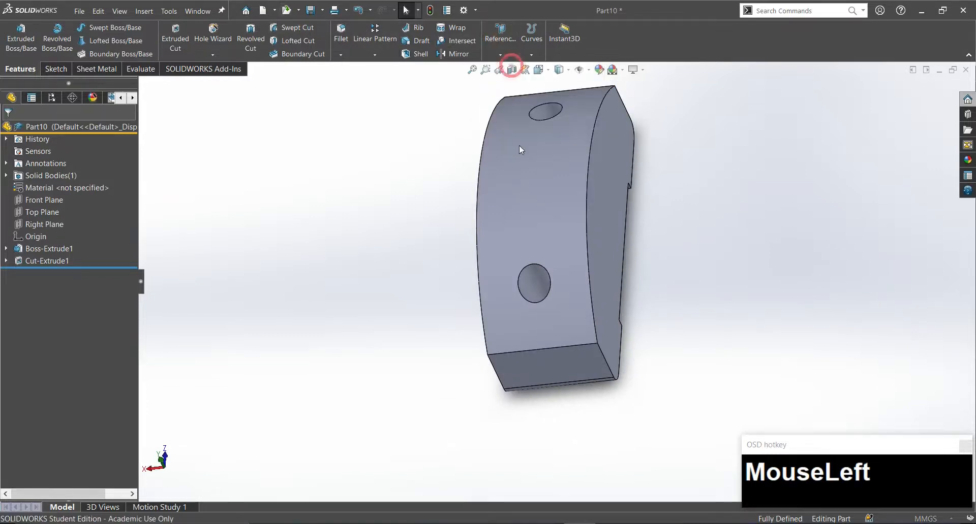
{"action": "middle_click_drag", "start_coordinate": [505, 230], "coordinate": [729, 335]}
{"action": "left_click", "coordinate": [437, 300]}
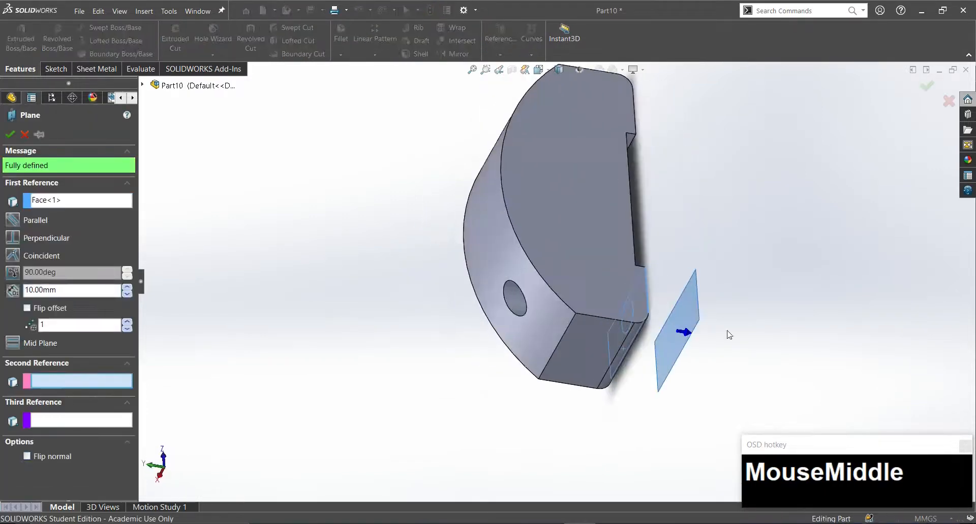
{"action": "left_click", "coordinate": [62, 307]}
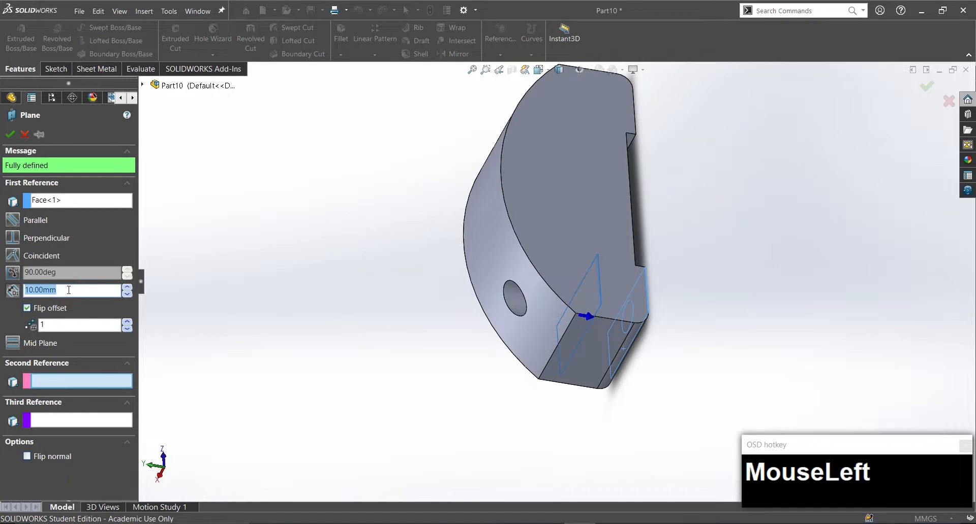
{"action": "key", "text": "Return"}
Start a sketch on the offset plane and draw a circle about 12.25 mm in diameter, concentric with one hole.
{"action": "mouse_move", "coordinate": [407, 428]}
{"action": "middle_mouse_down"}
{"action": "mouse_move", "coordinate": [514, 392]}
{"action": "mouse_move", "coordinate": [442, 315]}
{"action": "mouse_move", "coordinate": [607, 290]}
{"action": "mouse_move", "coordinate": [599, 277]}
{"action": "middle_mouse_up"}
{"action": "left_click", "coordinate": [442, 315]}
{"action": "left_click", "coordinate": [620, 273]}
{"action": "left_click", "coordinate": [665, 245]}
{"action": "right_click_drag", "start_coordinate": [695, 282], "coordinate": [697, 323]}
{"action": "left_click", "coordinate": [549, 381]}
{"action": "left_click", "coordinate": [582, 389]}
Set the diameter of the circle around the hole to 12 mm.
{"action": "right_click_drag", "start_coordinate": [619, 401], "coordinate": [612, 358]}
{"action": "left_click", "coordinate": [576, 354]}
{"action": "left_click", "coordinate": [718, 336]}
{"action": "type", "text": "12.24805883mm"}
{"action": "key", "text": "Return"}
{"action": "key", "text": "Escape"}
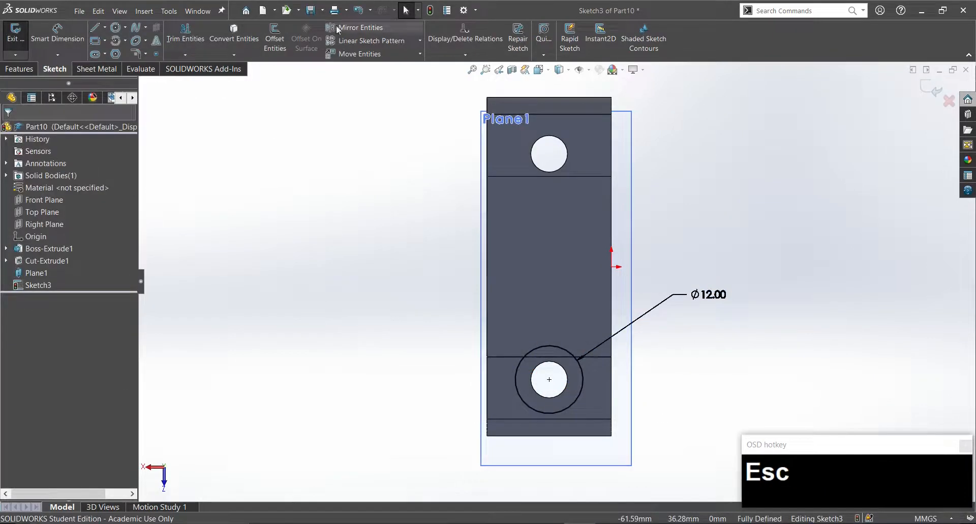
Draw a construction line from the origin across the part and mirror the 12 mm circle about it.
{"action": "key", "text": "alt+l"}
{"action": "left_click", "coordinate": [612, 266]}
{"action": "left_click", "coordinate": [487, 267]}
{"action": "key", "text": "Escape"}
{"action": "left_click", "coordinate": [361, 28]}
{"action": "left_click", "coordinate": [542, 346]}
{"action": "right_click", "coordinate": [542, 347]}
{"action": "left_click", "coordinate": [550, 266]}
{"action": "right_click", "coordinate": [549, 267]}
Finish the sketch and cut the two 12 mm circles from the offset plane through the dome as counterbores.
{"action": "left_click", "coordinate": [15, 35]}
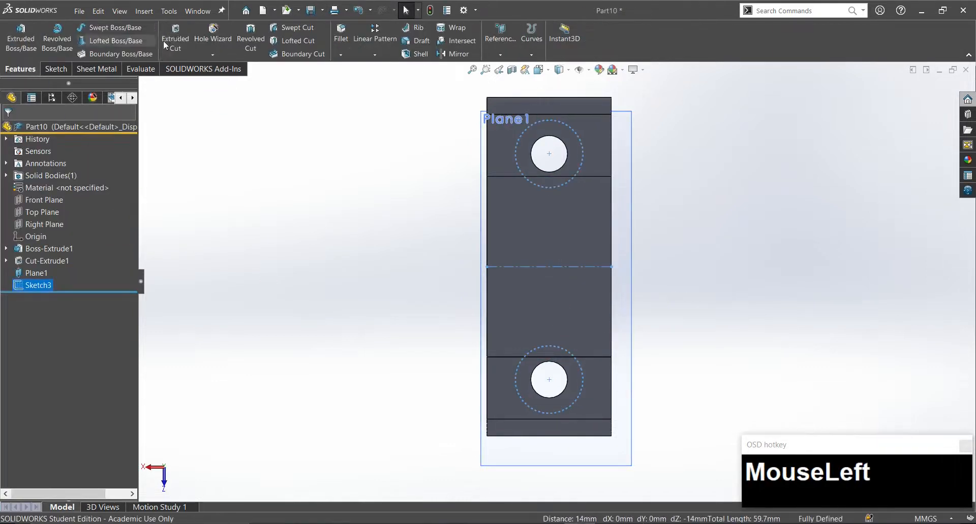
{"action": "middle_click_drag", "start_coordinate": [522, 310], "coordinate": [590, 303]}
{"action": "middle_click_drag", "start_coordinate": [522, 243], "coordinate": [538, 265]}
{"action": "left_click", "coordinate": [504, 446]}
{"action": "left_click", "coordinate": [564, 424]}
Chamfer the two curved edges of the dome by 2 mm at 45 degrees.
{"action": "left_click", "coordinate": [385, 372]}
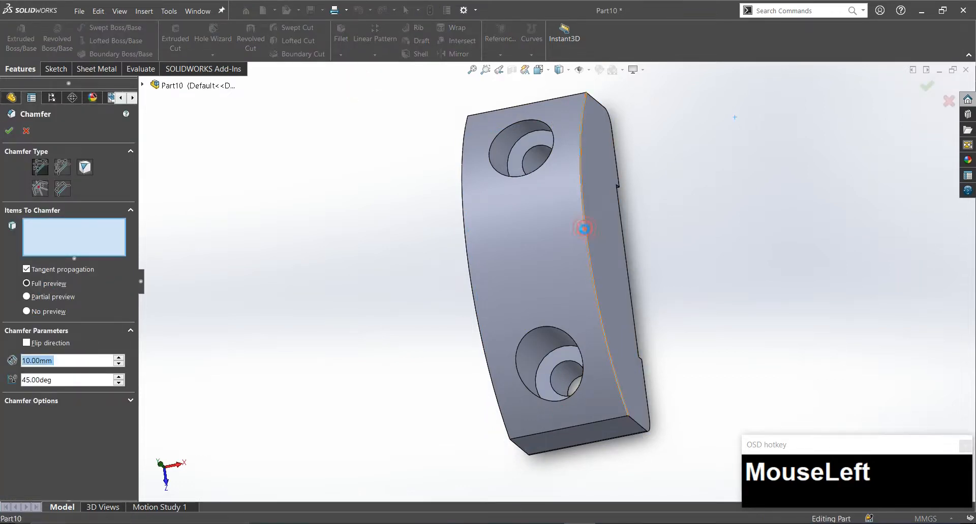
{"action": "left_click", "coordinate": [584, 229]}
{"action": "left_click", "coordinate": [464, 273]}
{"action": "middle_click_drag", "start_coordinate": [464, 272], "coordinate": [482, 222]}
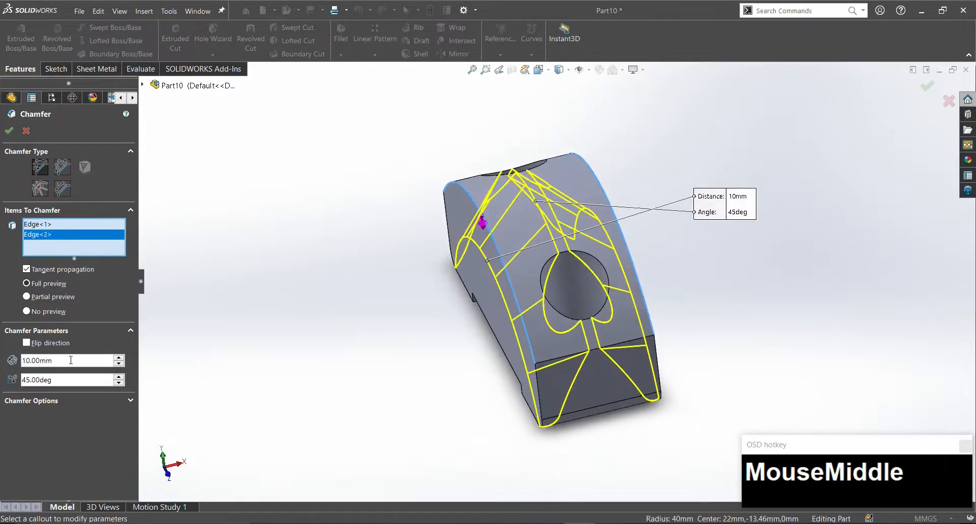
{"action": "type", "text": "2"}
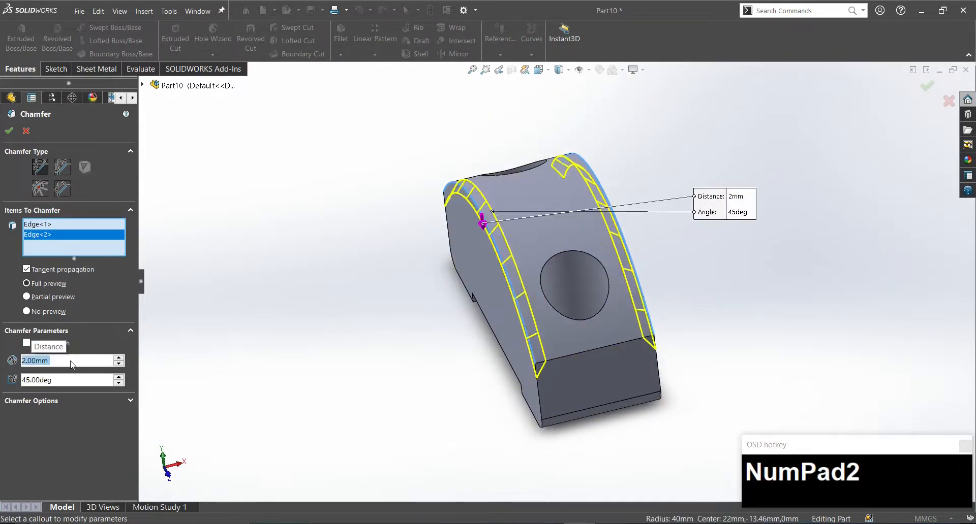
{"action": "key", "text": "Return"}
{"action": "middle_click_drag", "start_coordinate": [569, 391], "coordinate": [315, 186]}
{"action": "left_click", "coordinate": [603, 408]}
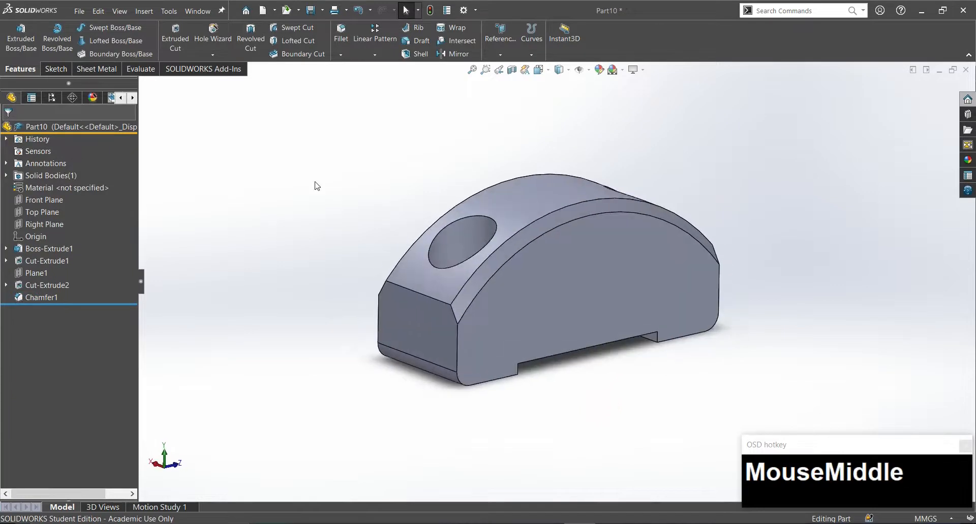
Search the material library for "ge" and apply Ti-6Al-4V Solution treated and aged (SS) to the part.
{"action": "right_click", "coordinate": [72, 187]}
{"action": "left_click", "coordinate": [76, 190]}
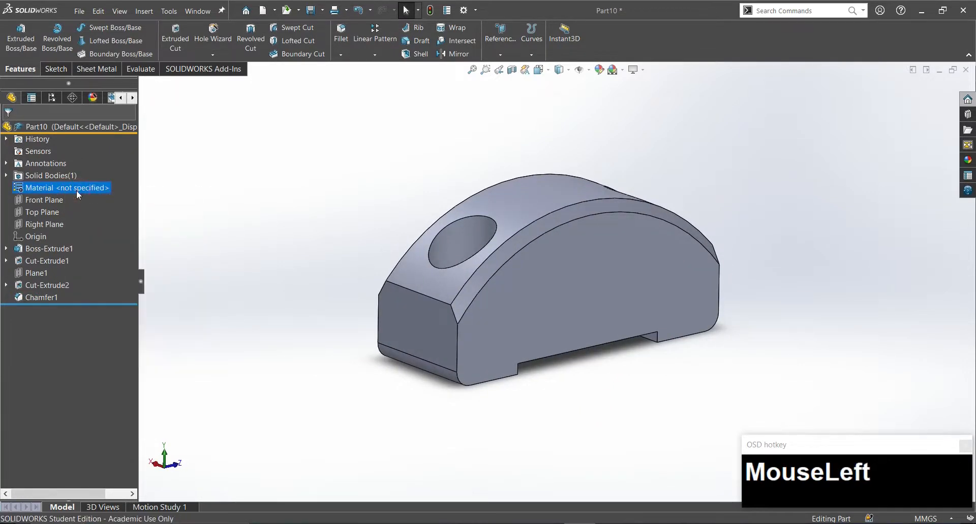
{"action": "type", "text": "ge"}
{"action": "left_click", "coordinate": [344, 146]}
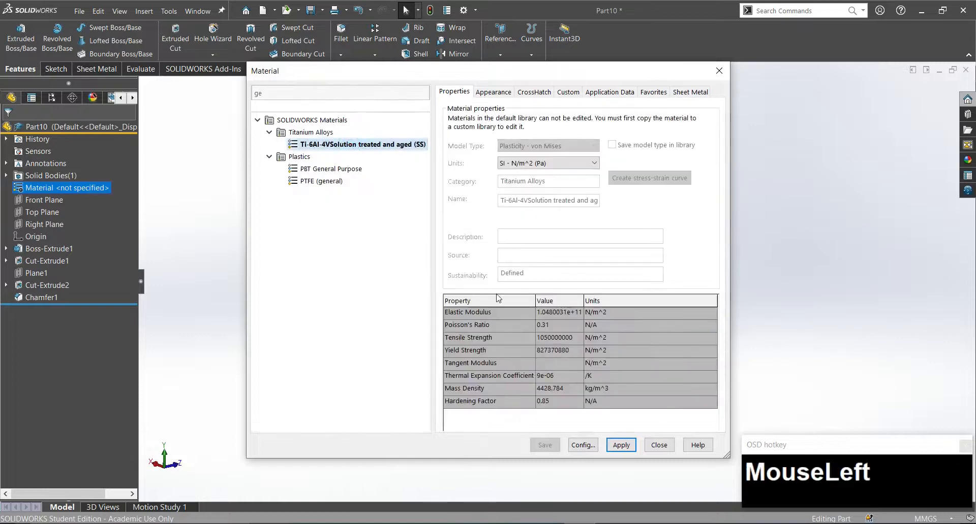
{"action": "left_click", "coordinate": [621, 444]}
{"action": "left_click", "coordinate": [656, 445]}
Remove the titanium alloy material from the part.
{"action": "middle_click_drag", "start_coordinate": [649, 444], "coordinate": [130, 235]}
{"action": "right_click", "coordinate": [90, 189]}
{"action": "left_click", "coordinate": [122, 225]}
Look through the SOLIDWORKS material categories, search them for "gem" and close the material library.
{"action": "right_click", "coordinate": [78, 189]}
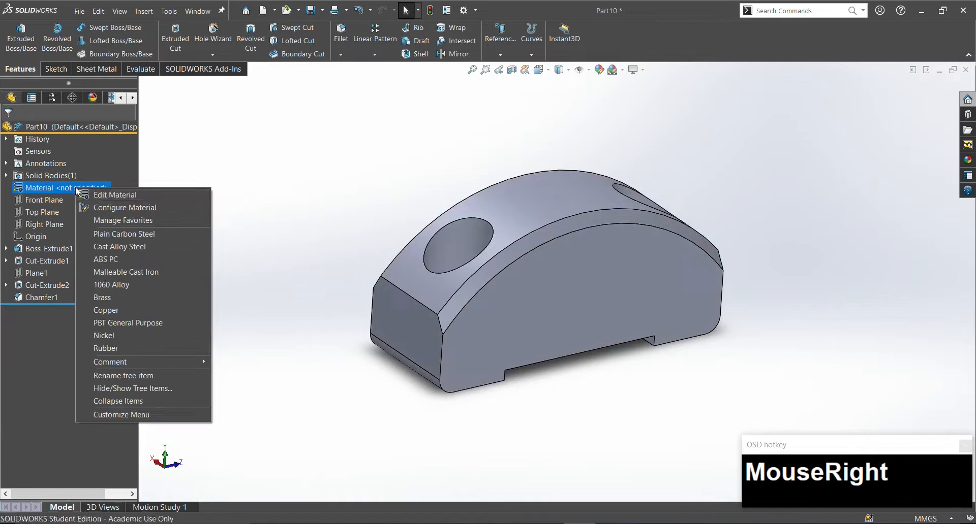
{"action": "left_click", "coordinate": [95, 201]}
{"action": "scroll", "coordinate": [253, 181], "scroll_direction": "up", "scroll_amount": 3}
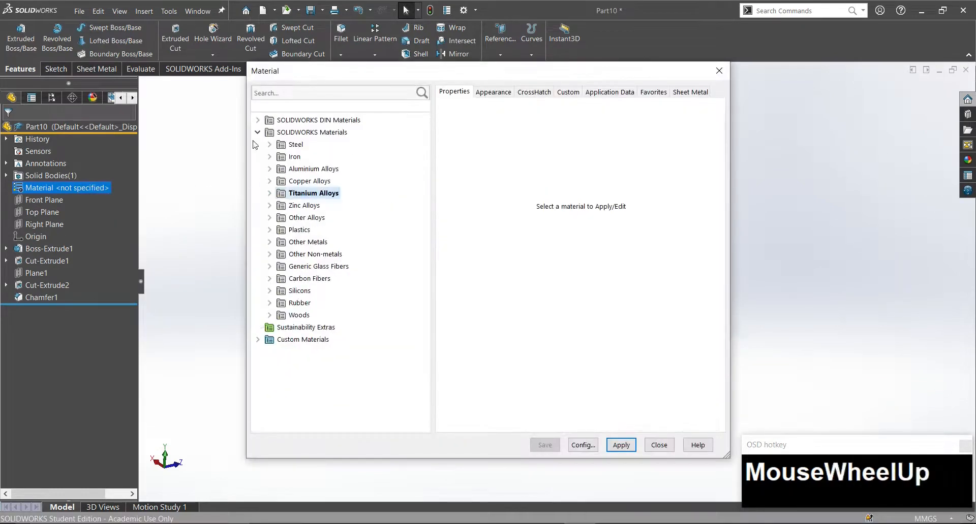
{"action": "left_click", "coordinate": [257, 132]}
{"action": "left_click", "coordinate": [258, 132]}
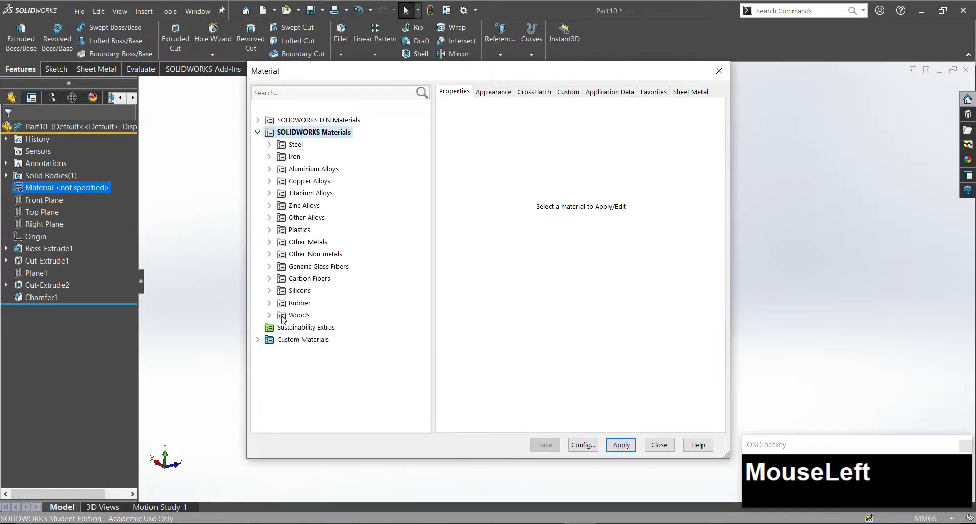
{"action": "type", "text": "gem"}
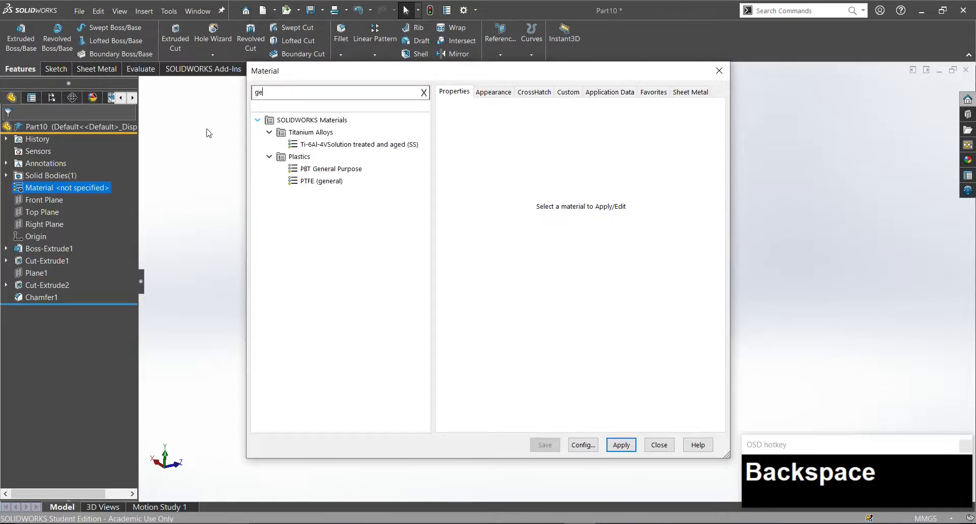
{"action": "key", "text": "BackSpace"}
{"action": "key", "text": "BackSpace"}
{"action": "key", "text": "Escape"}
{"action": "left_click", "coordinate": [62, 189]}
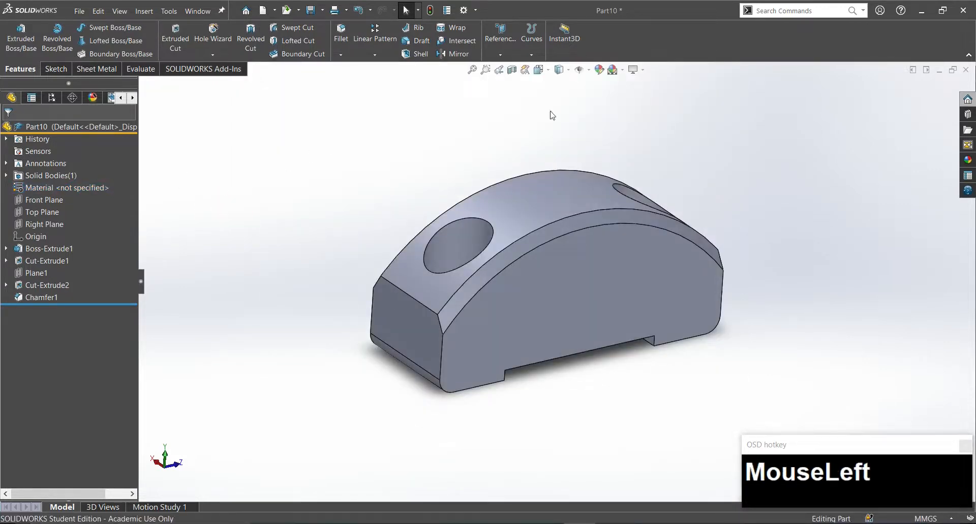
Try the texture, clear glass and clear thick glass appearances on the part.
{"action": "middle_click_drag", "start_coordinate": [560, 200], "coordinate": [664, 242]}
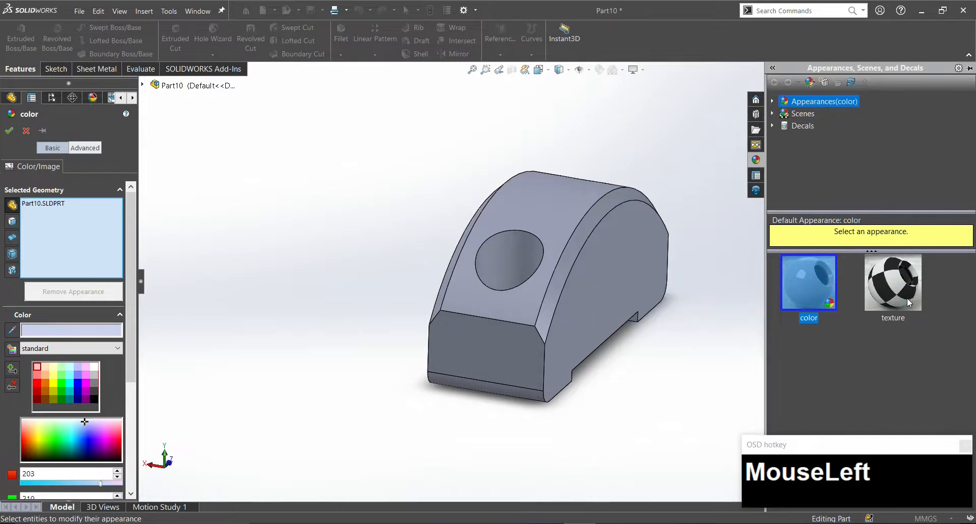
{"action": "left_click", "coordinate": [893, 282]}
{"action": "left_click", "coordinate": [772, 102]}
{"action": "left_click", "coordinate": [812, 162]}
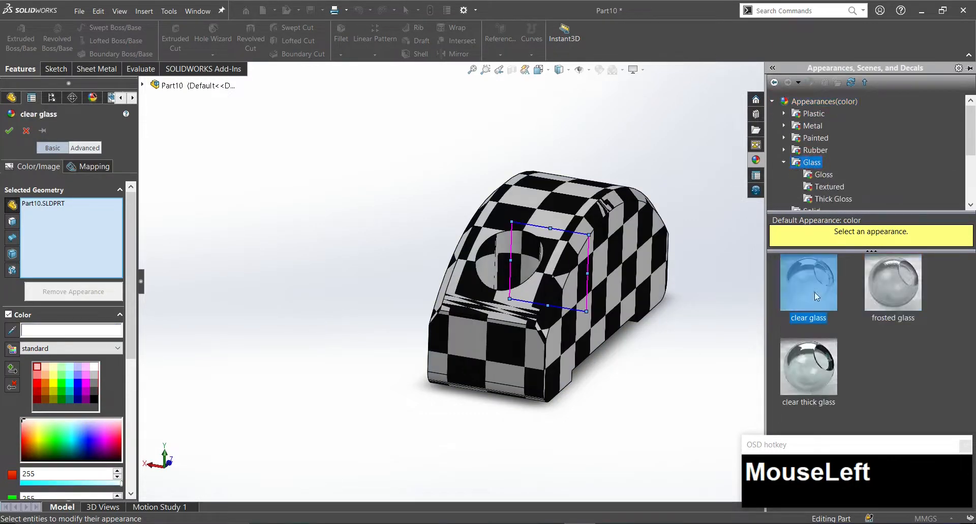
{"action": "left_click", "coordinate": [808, 367]}
Try textured glass appearances on the part, including frosted glass, glass sandblasted 01 and sandblasted glass.
{"action": "left_click", "coordinate": [829, 187]}
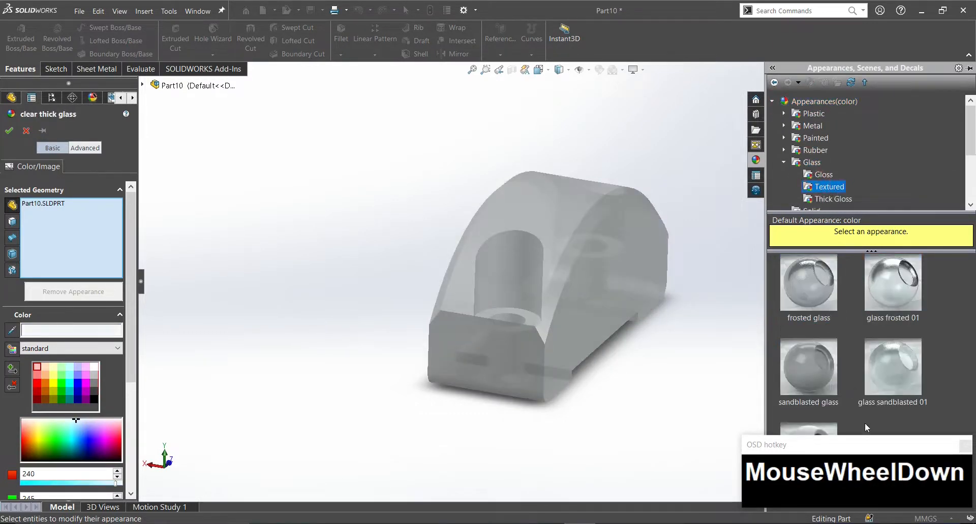
{"action": "left_click", "coordinate": [808, 429]}
{"action": "left_click", "coordinate": [808, 286]}
{"action": "left_click", "coordinate": [894, 296]}
{"action": "left_click", "coordinate": [907, 357]}
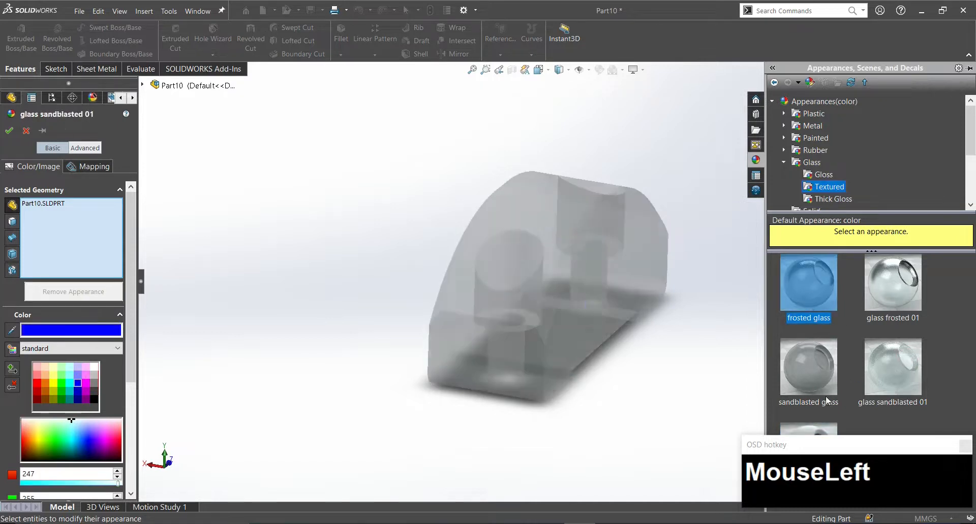
{"action": "left_click", "coordinate": [816, 374]}
Apply the blue thick glass appearance from the Thick Gloss category to the part.
{"action": "left_click", "coordinate": [830, 200]}
{"action": "left_click", "coordinate": [816, 292]}
{"action": "left_click", "coordinate": [887, 290]}
{"action": "middle_click_drag", "start_coordinate": [583, 285], "coordinate": [501, 287]}
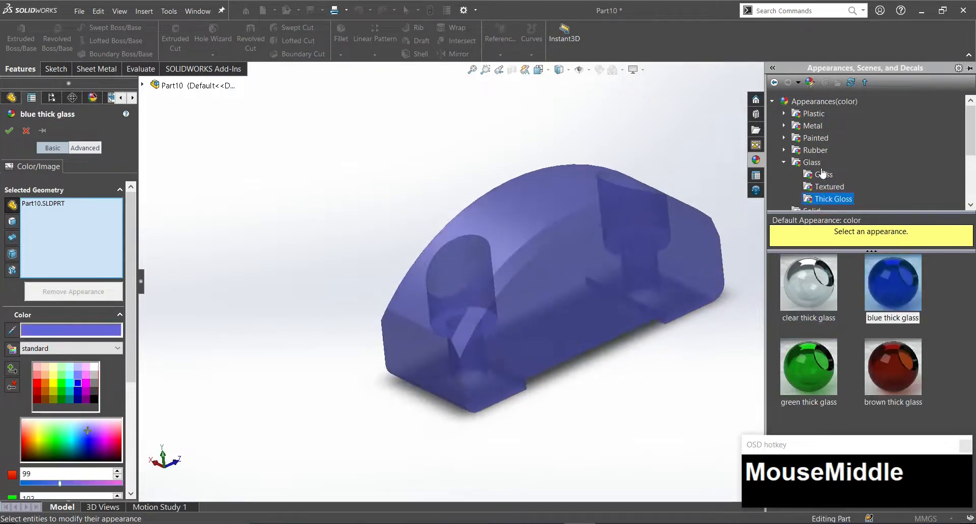
Look through the Organic, Stone and Miscellaneous appearance categories, including Studio Materials, Pattern and 3D Textures.
{"action": "scroll", "coordinate": [823, 186], "scroll_direction": "down", "scroll_amount": 1}
{"action": "left_click", "coordinate": [784, 126]}
{"action": "double_click", "coordinate": [816, 177]}
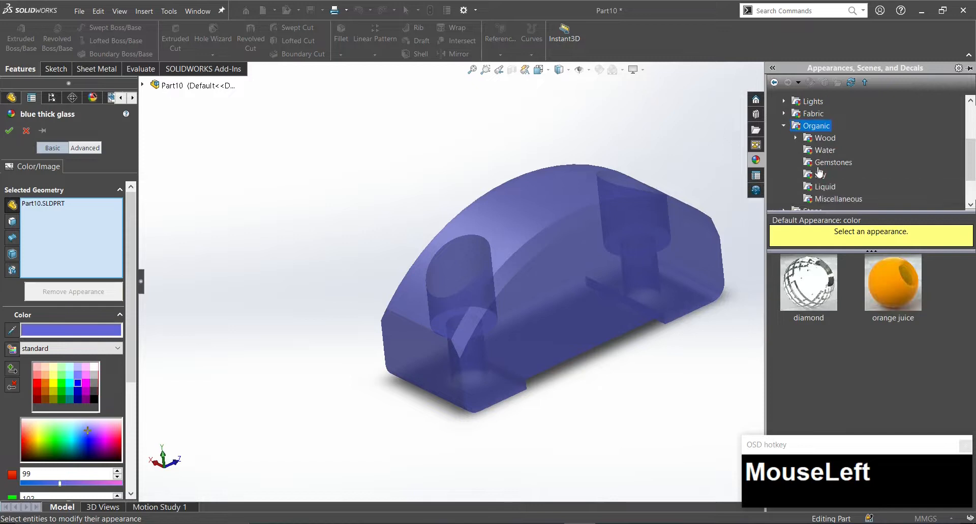
{"action": "double_click", "coordinate": [799, 164]}
{"action": "left_click", "coordinate": [820, 176]}
{"action": "left_click", "coordinate": [819, 187]}
{"action": "left_click", "coordinate": [822, 200]}
{"action": "left_click", "coordinate": [824, 163]}
{"action": "left_click", "coordinate": [824, 175]}
{"action": "left_click", "coordinate": [823, 187]}
{"action": "scroll", "coordinate": [824, 186], "scroll_direction": "down", "scroll_amount": 1}
{"action": "double_click", "coordinate": [801, 176]}
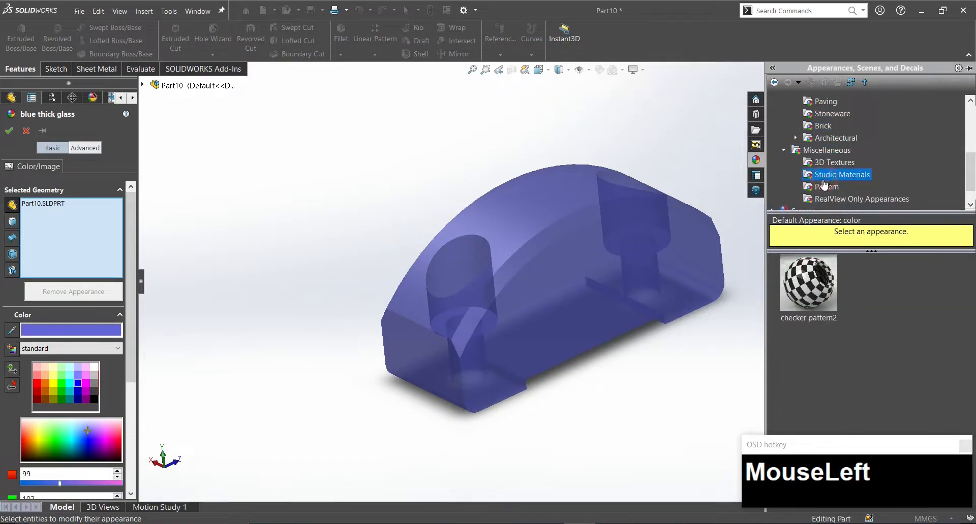
{"action": "left_click", "coordinate": [824, 187]}
{"action": "left_click", "coordinate": [836, 164]}
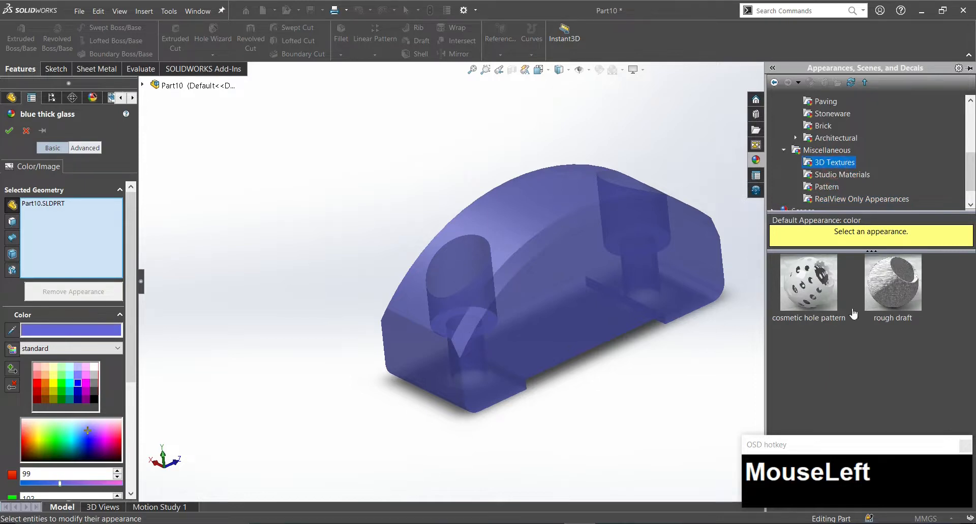
Look through the Metal and Plastic appearance subcategories and inspect the blue glass part.
{"action": "scroll", "coordinate": [862, 325], "scroll_direction": "down", "scroll_amount": 3}
{"action": "left_click", "coordinate": [784, 150]}
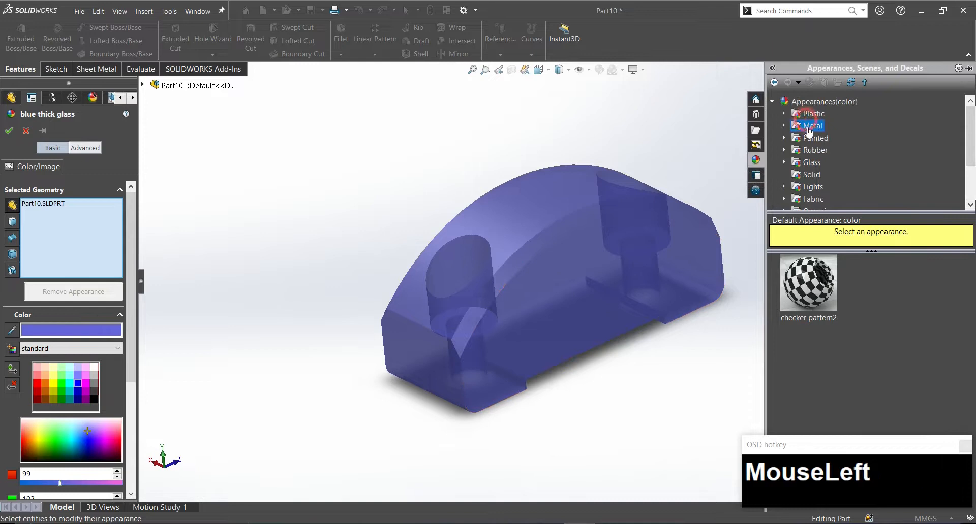
{"action": "scroll", "coordinate": [832, 185], "scroll_direction": "down", "scroll_amount": 3}
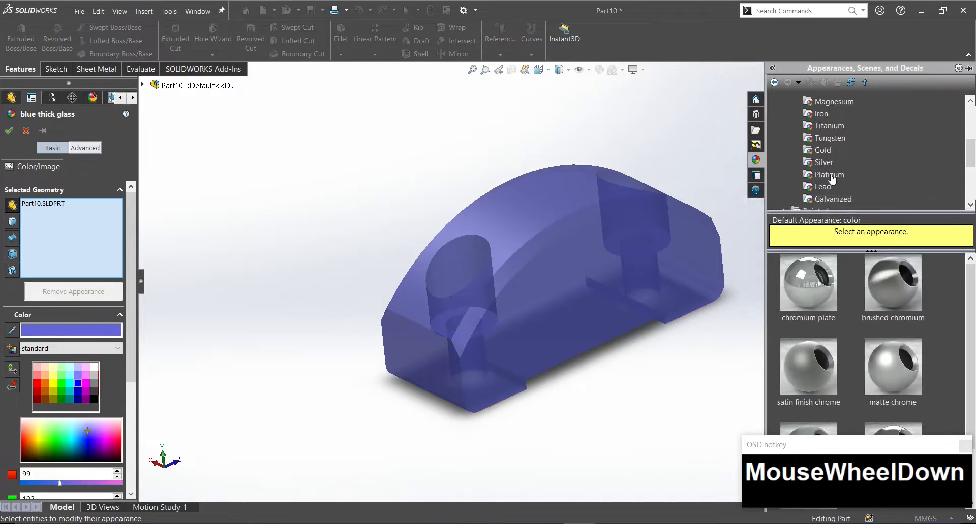
{"action": "scroll", "coordinate": [843, 188], "scroll_direction": "up", "scroll_amount": 4}
{"action": "left_click", "coordinate": [784, 125]}
{"action": "left_click", "coordinate": [784, 113]}
{"action": "scroll", "coordinate": [830, 168], "scroll_direction": "down", "scroll_amount": 3}
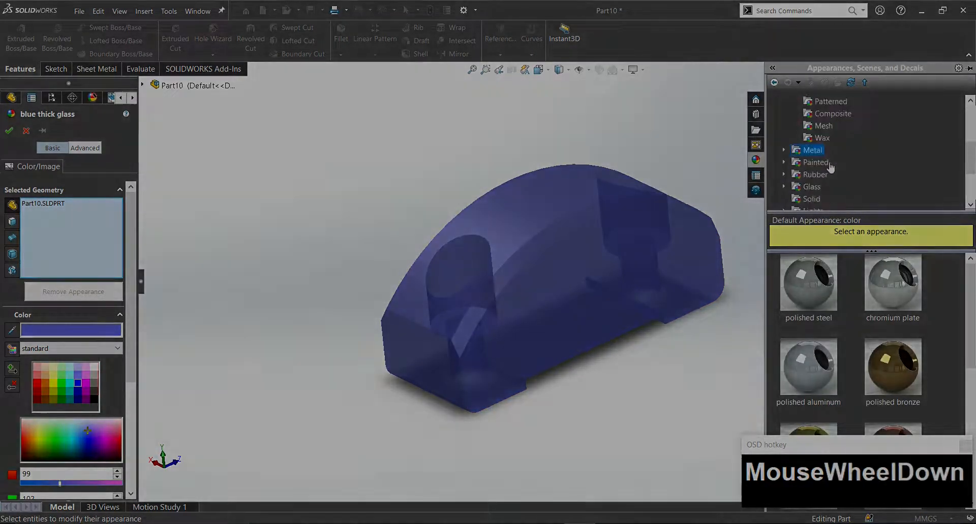
{"action": "left_click", "coordinate": [696, 155]}
{"action": "middle_click_drag", "start_coordinate": [655, 188], "coordinate": [666, 206]}
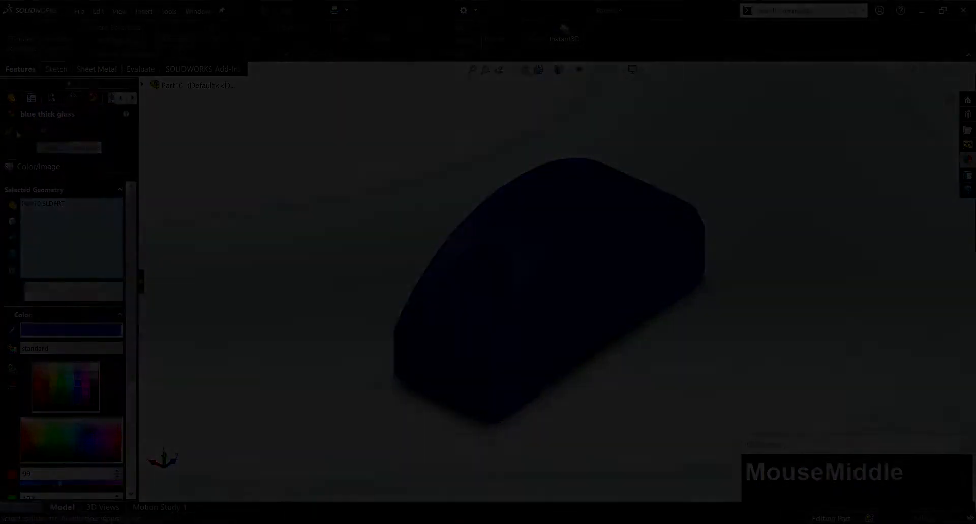
Create a new part document and start a sketch on the Top Plane.
{"action": "key", "text": "ctrl+n"}
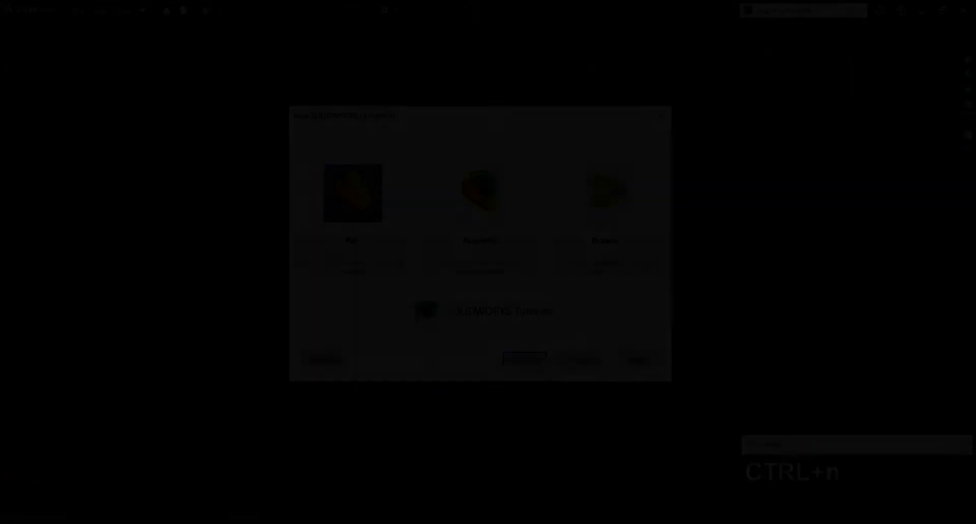
{"action": "left_click", "coordinate": [377, 229]}
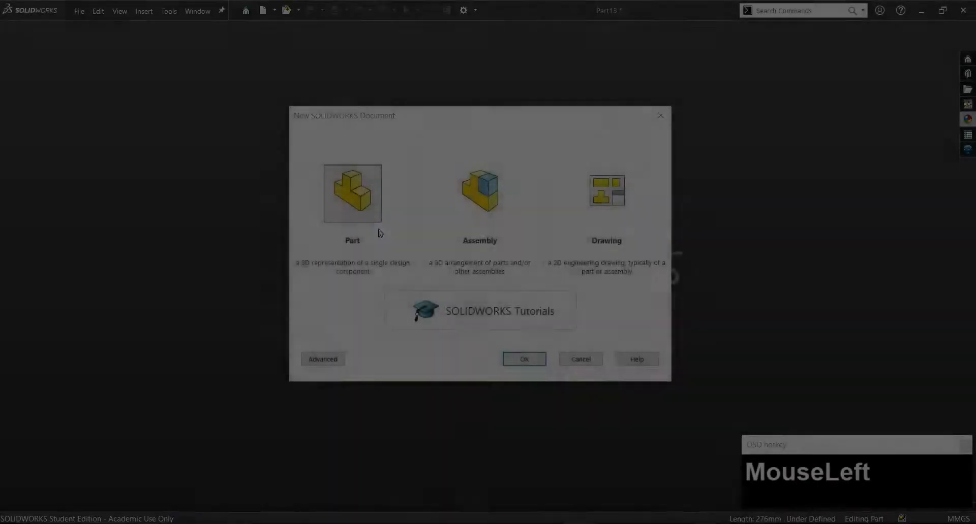
{"action": "left_click", "coordinate": [45, 201]}
{"action": "left_click", "coordinate": [53, 184]}
Sketch a center rectangle centred on the origin.
{"action": "right_click_drag", "start_coordinate": [501, 257], "coordinate": [501, 317]}
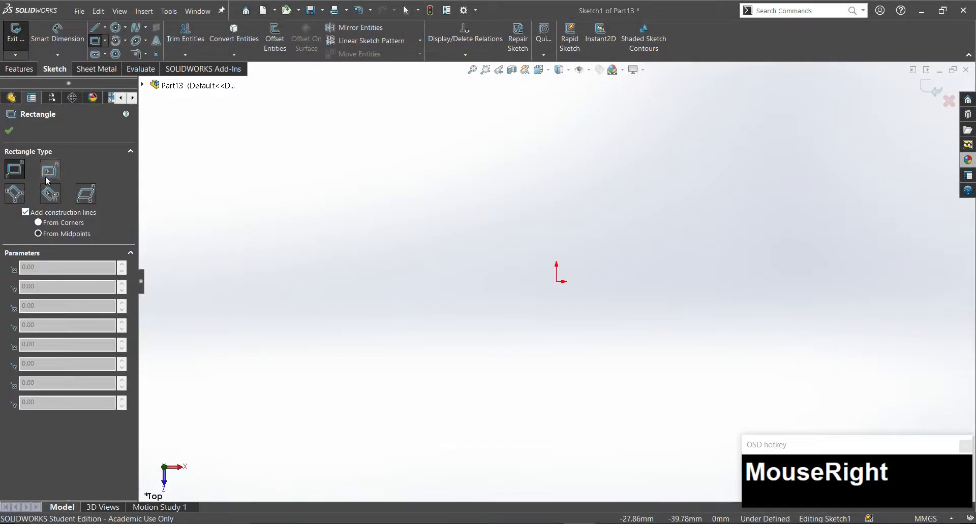
{"action": "left_click", "coordinate": [49, 170]}
{"action": "left_click", "coordinate": [556, 281]}
{"action": "left_click", "coordinate": [712, 381]}
Add a horizontal midpoint construction line near the rectangle's lower edge and a circle about 10.8 mm in diameter at its right end.
{"action": "right_click_drag", "start_coordinate": [672, 336], "coordinate": [545, 337]}
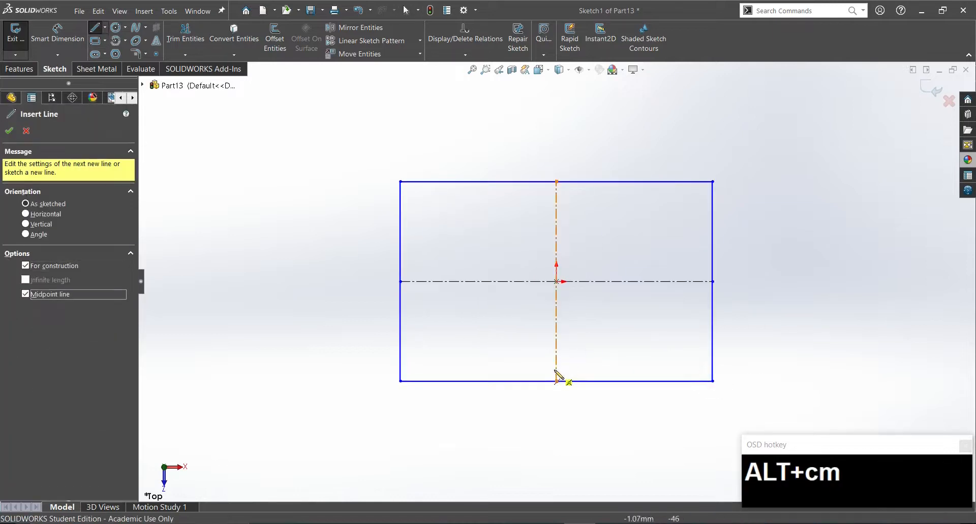
{"action": "left_click", "coordinate": [556, 363]}
{"action": "left_click", "coordinate": [680, 363]}
{"action": "right_click_drag", "start_coordinate": [680, 363], "coordinate": [727, 360]}
{"action": "left_click", "coordinate": [680, 363]}
{"action": "left_click", "coordinate": [688, 368]}
{"action": "key", "text": "Escape"}
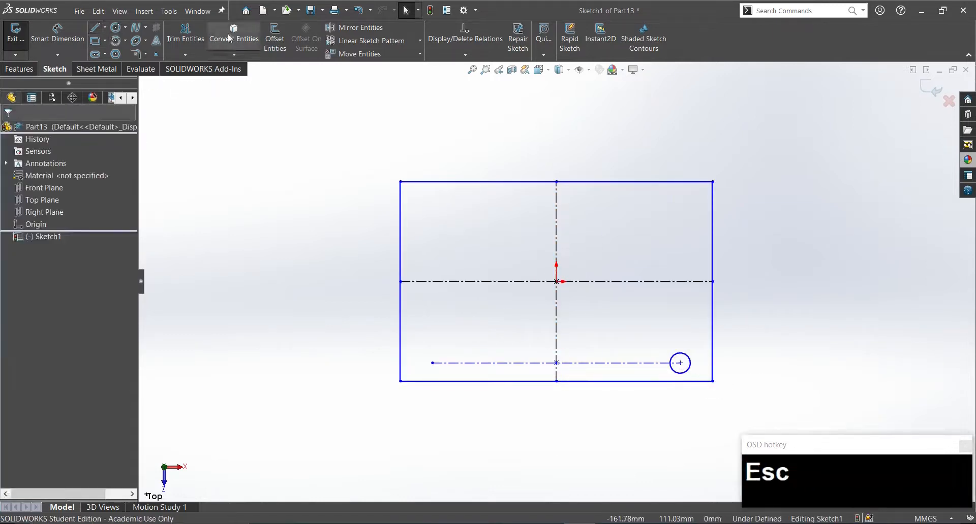
Round the rectangle's two lower corners with 40 mm sketch fillets.
{"action": "left_click", "coordinate": [136, 54]}
{"action": "left_click", "coordinate": [713, 357]}
{"action": "left_click", "coordinate": [518, 280]}
{"action": "left_click", "coordinate": [399, 344]}
{"action": "left_click", "coordinate": [424, 384]}
{"action": "left_click", "coordinate": [518, 281]}
{"action": "left_click", "coordinate": [72, 259]}
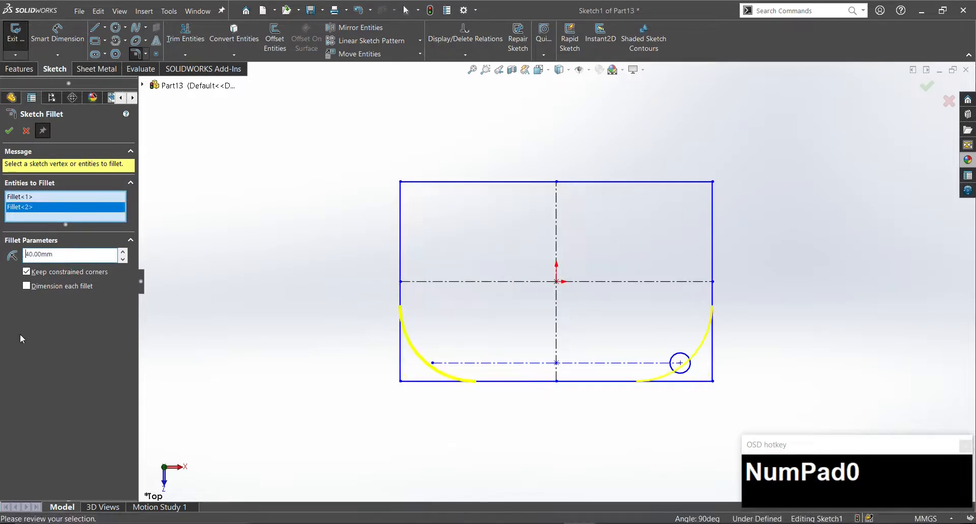
{"action": "left_click", "coordinate": [9, 131]}
{"action": "key", "text": "Escape"}
Make the circle concentric with the lower-right corner fillet and set its diameter to 38 mm.
{"action": "left_click_drag", "start_coordinate": [710, 348], "coordinate": [681, 375]}
{"action": "left_click", "coordinate": [758, 334]}
{"action": "left_click", "coordinate": [679, 438]}
{"action": "right_click_drag", "start_coordinate": [679, 437], "coordinate": [678, 379]}
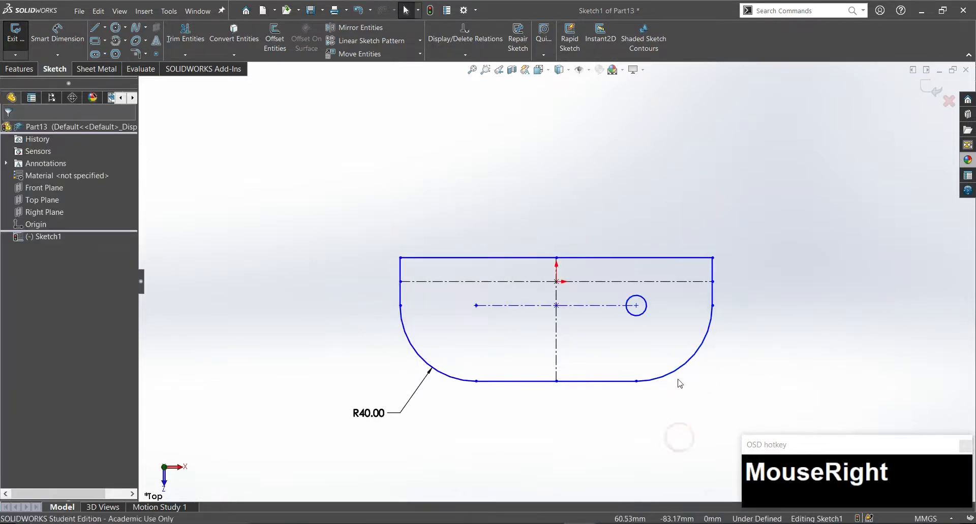
{"action": "left_click", "coordinate": [644, 313]}
{"action": "left_click", "coordinate": [804, 363]}
{"action": "type", "text": "8"}
{"action": "key", "text": "Return"}
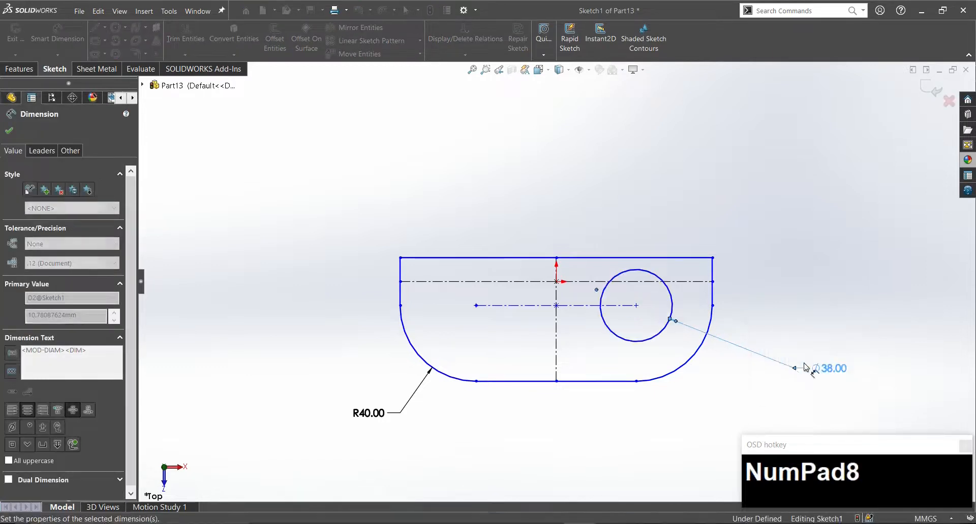
Stretch the outline taller by its upper-right corner and set the horizontal construction line's length between the fillet centres to 196 mm.
{"action": "key", "text": "Escape"}
{"action": "mouse_move", "coordinate": [646, 270]}
{"action": "left_mouse_down"}
{"action": "mouse_move", "coordinate": [646, 201]}
{"action": "mouse_move", "coordinate": [696, 178]}
{"action": "left_mouse_up"}
{"action": "right_click_drag", "start_coordinate": [629, 439], "coordinate": [627, 391]}
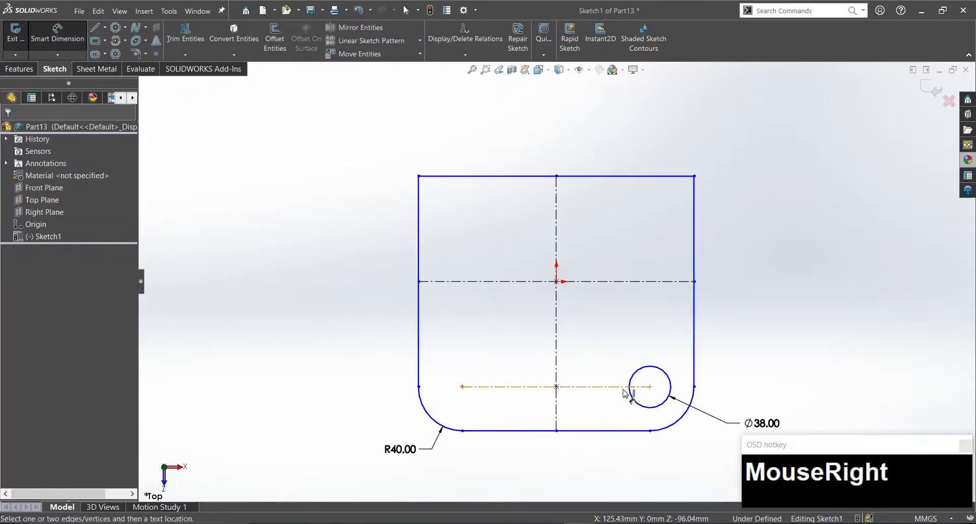
{"action": "left_click", "coordinate": [628, 388]}
{"action": "left_click", "coordinate": [535, 488]}
{"action": "type", "text": "6"}
{"action": "key", "text": "BackSpace"}
{"action": "type", "text": "1"}
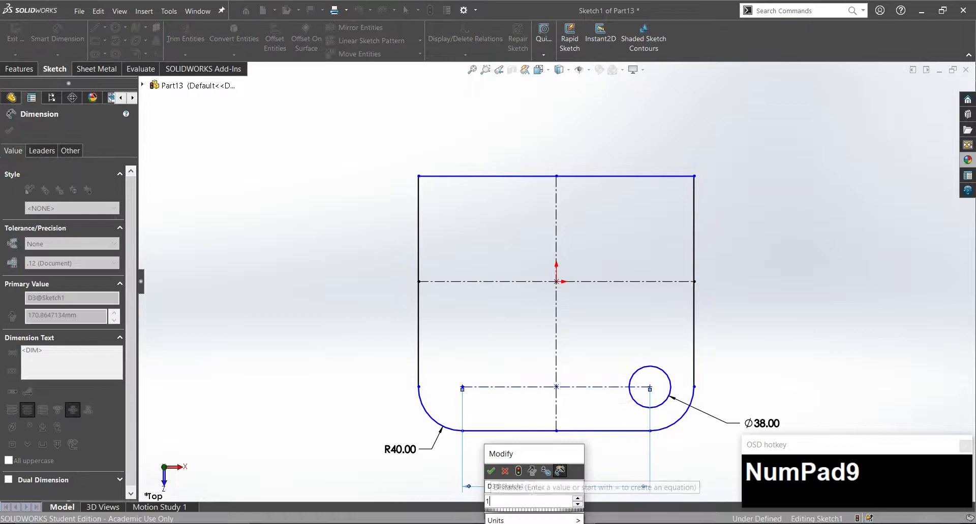
{"action": "type", "text": "96"}
{"action": "key", "text": "Return"}
{"action": "scroll", "coordinate": [603, 431], "scroll_direction": "up", "scroll_amount": 2}
{"action": "key", "text": "Escape"}
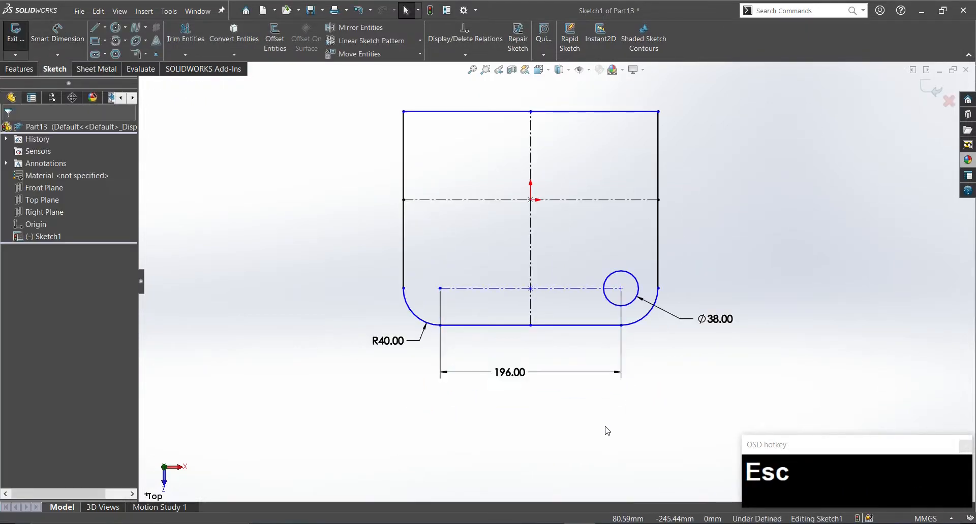
Set the length of the vertical centreline to 175 mm and finish the sketch.
{"action": "left_click", "coordinate": [531, 235]}
{"action": "left_click", "coordinate": [823, 238]}
{"action": "type", "text": "175"}
{"action": "key", "text": "Return"}
{"action": "scroll", "coordinate": [817, 202], "scroll_direction": "down", "scroll_amount": 1}
{"action": "key", "text": "Escape"}
{"action": "left_click", "coordinate": [15, 33]}
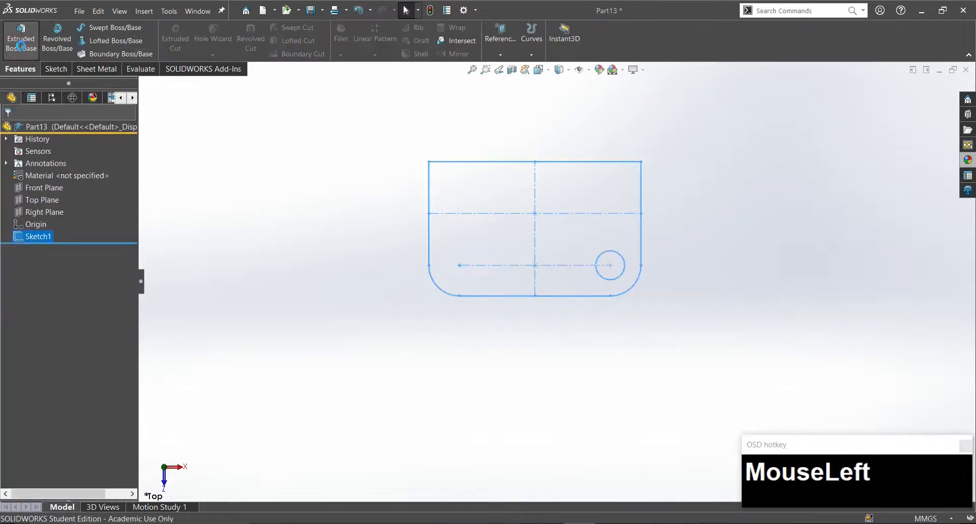
Extrude the base profile 38 mm as a blind boss.
{"action": "left_click", "coordinate": [20, 38]}
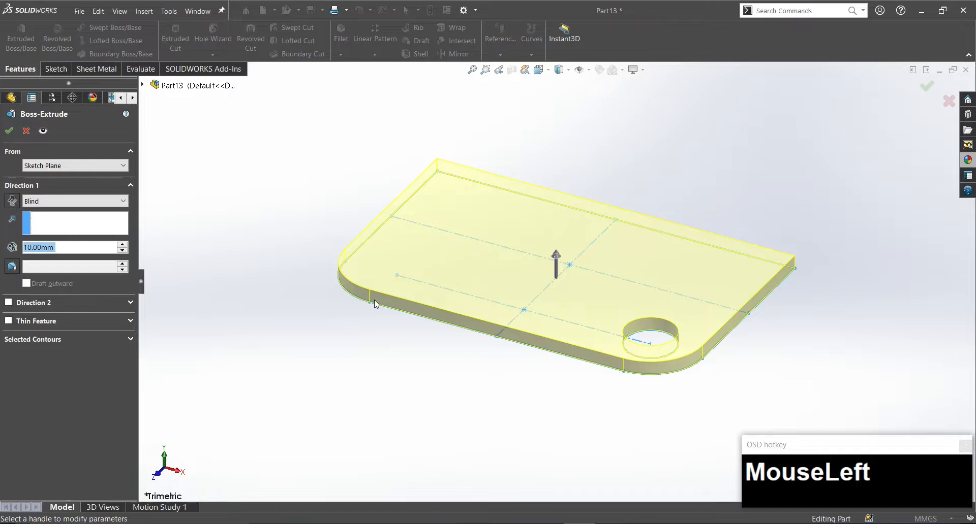
{"action": "type", "text": "38"}
{"action": "key", "text": "Return"}
{"action": "left_click", "coordinate": [9, 131]}
Mirror the hole's circle about the vertical centreline in the base sketch.
{"action": "left_click", "coordinate": [642, 292]}
{"action": "scroll", "coordinate": [630, 307], "scroll_direction": "down", "scroll_amount": 4}
{"action": "left_click", "coordinate": [360, 28]}
{"action": "left_click", "coordinate": [659, 355]}
{"action": "right_click", "coordinate": [568, 309]}
{"action": "left_click", "coordinate": [556, 300]}
{"action": "right_click", "coordinate": [555, 300]}
Start a sketch on the base plate's flat back face and view it from the back.
{"action": "mouse_move", "coordinate": [499, 394]}
{"action": "middle_mouse_down"}
{"action": "mouse_move", "coordinate": [574, 200]}
{"action": "mouse_move", "coordinate": [517, 294]}
{"action": "middle_mouse_up"}
{"action": "left_click", "coordinate": [517, 294]}
{"action": "left_click", "coordinate": [316, 351]}
{"action": "middle_click_drag", "start_coordinate": [516, 333], "coordinate": [585, 342]}
{"action": "left_click", "coordinate": [536, 327]}
{"action": "left_click", "coordinate": [525, 331]}
{"action": "left_click", "coordinate": [568, 300]}
{"action": "mouse_move", "coordinate": [491, 288]}
{"action": "middle_mouse_down"}
{"action": "mouse_move", "coordinate": [742, 392]}
{"action": "mouse_move", "coordinate": [632, 367]}
{"action": "middle_mouse_up"}
{"action": "right_click_drag", "start_coordinate": [630, 366], "coordinate": [573, 340]}
{"action": "key", "text": "space"}
{"action": "left_click", "coordinate": [496, 378]}
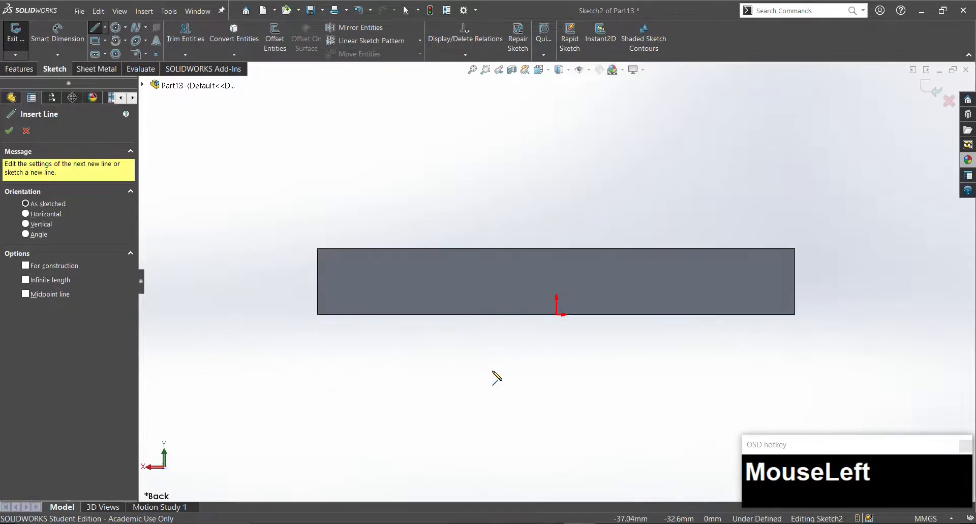
Draw a vertical construction line about 122 mm up from the origin and a horizontal one about 183 mm long centred on its upper end.
{"action": "left_click", "coordinate": [556, 315]}
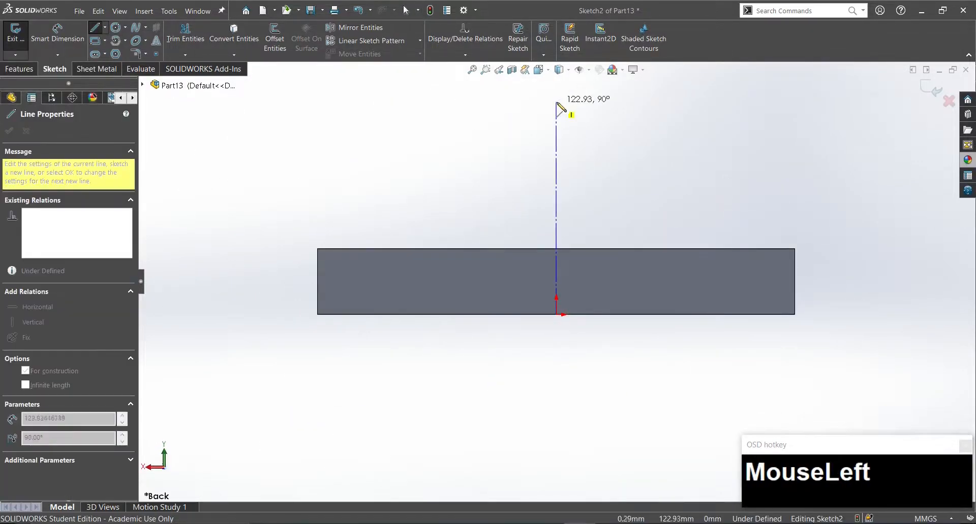
{"action": "left_click", "coordinate": [556, 104]}
{"action": "key", "text": "Escape"}
{"action": "scroll", "coordinate": [583, 153], "scroll_direction": "down", "scroll_amount": 1}
{"action": "right_click_drag", "start_coordinate": [590, 154], "coordinate": [553, 146]}
{"action": "key", "text": "alt+c"}
{"action": "key", "text": "alt+m"}
{"action": "left_click", "coordinate": [557, 133]}
{"action": "left_click", "coordinate": [687, 133]}
{"action": "key", "text": "Escape"}
Sketch a circle at the right end of the horizontal construction line and set its diameter to 50 mm.
{"action": "right_click_drag", "start_coordinate": [688, 135], "coordinate": [692, 140]}
{"action": "left_click", "coordinate": [687, 134]}
{"action": "left_click", "coordinate": [687, 162]}
{"action": "key", "text": "Escape"}
{"action": "right_click_drag", "start_coordinate": [682, 189], "coordinate": [686, 162]}
{"action": "left_click", "coordinate": [712, 119]}
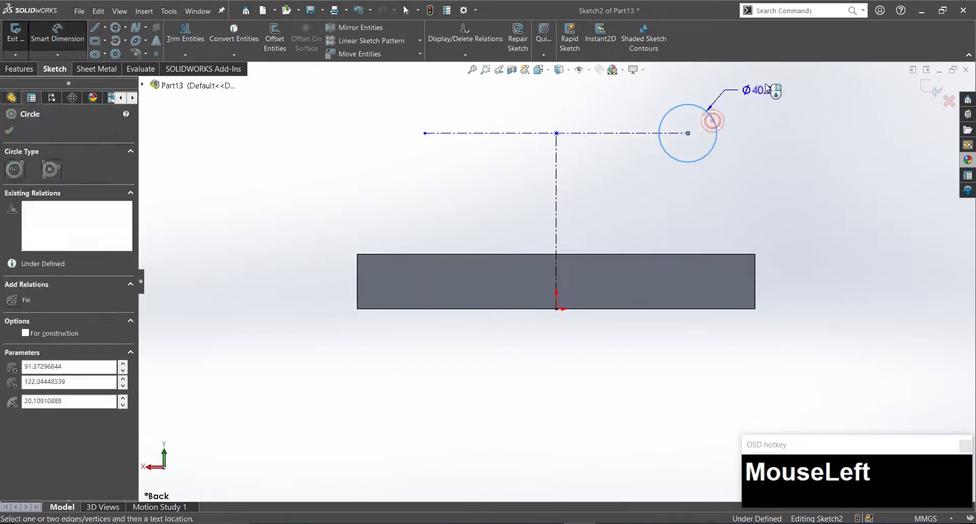
{"action": "left_click", "coordinate": [773, 90]}
{"action": "type", "text": "50"}
{"action": "key", "text": "Return"}
Set the horizontal construction line's length to 215 mm.
{"action": "scroll", "coordinate": [682, 138], "scroll_direction": "down", "scroll_amount": 2}
{"action": "scroll", "coordinate": [679, 127], "scroll_direction": "up", "scroll_amount": 2}
{"action": "left_click", "coordinate": [521, 213]}
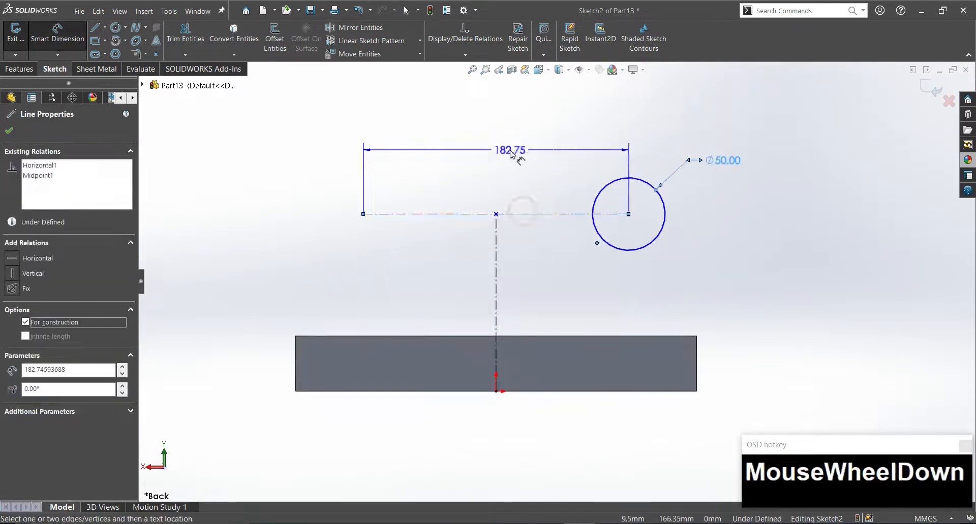
{"action": "scroll", "coordinate": [515, 146], "scroll_direction": "down", "scroll_amount": 2}
{"action": "left_click", "coordinate": [520, 139]}
{"action": "type", "text": "215"}
{"action": "key", "text": "Return"}
{"action": "key", "text": "Escape"}
Set the height of the horizontal construction line above the origin to 188 mm.
{"action": "right_click_drag", "start_coordinate": [615, 223], "coordinate": [623, 230]}
{"action": "left_click", "coordinate": [514, 291]}
{"action": "key", "text": "Escape"}
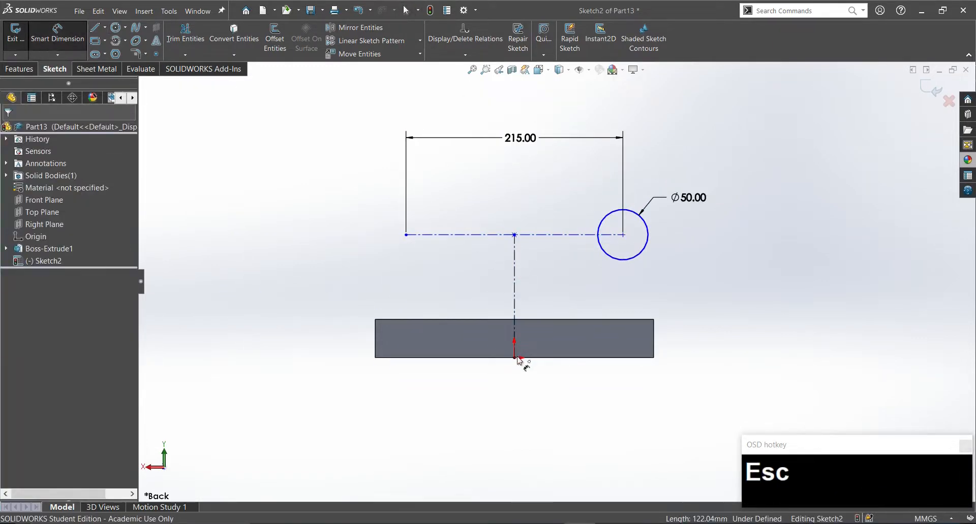
{"action": "left_click", "coordinate": [514, 341]}
{"action": "left_click", "coordinate": [798, 345]}
{"action": "type", "text": "188"}
{"action": "key", "text": "Return"}
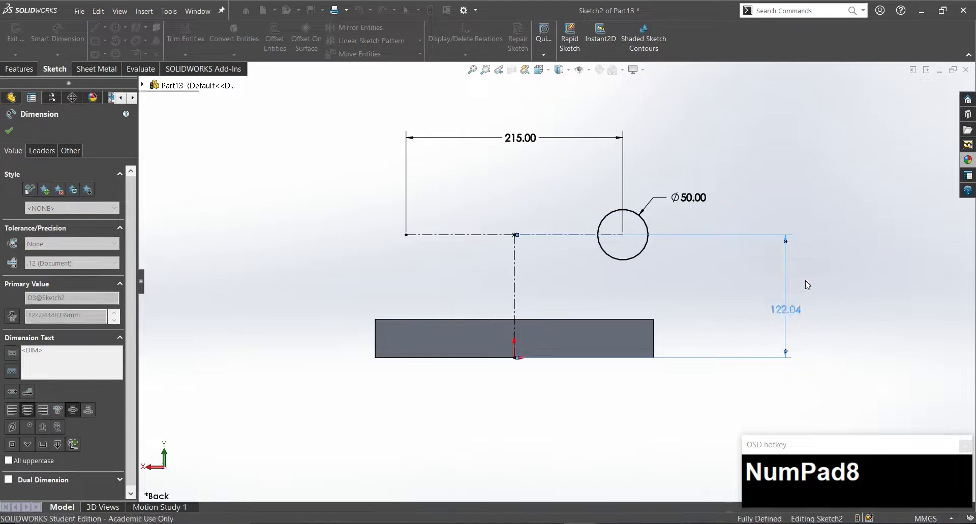
{"action": "scroll", "coordinate": [700, 220], "scroll_direction": "down", "scroll_amount": 2}
{"action": "key", "text": "Escape"}
Convert the plate's upper edge into the sketch and draw a line-and-arc profile from it around the 50 mm circle to the centreline.
{"action": "right_click_drag", "start_coordinate": [640, 250], "coordinate": [605, 259]}
{"action": "left_click", "coordinate": [574, 308]}
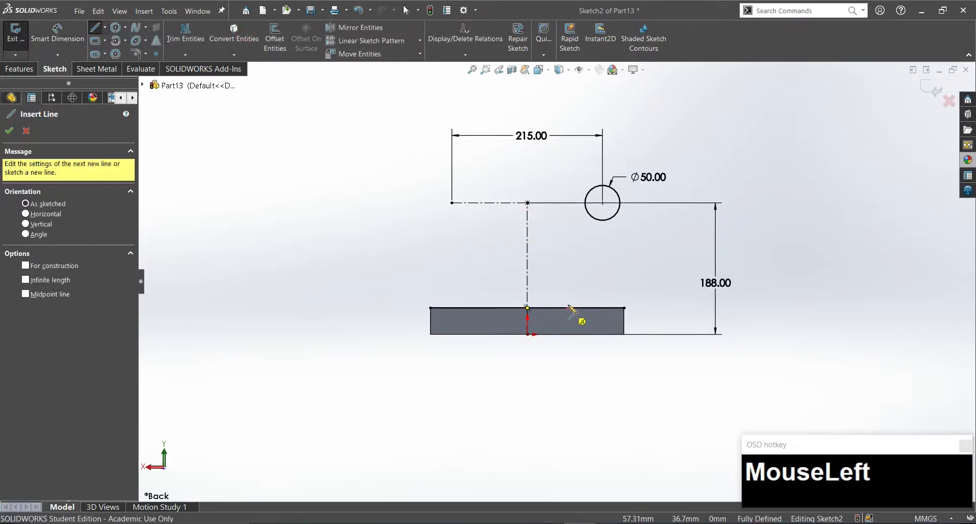
{"action": "left_click", "coordinate": [567, 308]}
{"action": "left_click", "coordinate": [588, 232]}
{"action": "left_click", "coordinate": [602, 232]}
{"action": "left_click", "coordinate": [602, 162]}
{"action": "left_click", "coordinate": [526, 161]}
{"action": "key", "text": "Escape"}
Make the profile's large outer arc concentric with the 50 mm circle.
{"action": "scroll", "coordinate": [607, 213], "scroll_direction": "up", "scroll_amount": 3}
{"action": "left_click", "coordinate": [624, 182], "text": "ctrl"}
{"action": "left_click", "coordinate": [693, 139]}
{"action": "left_click", "coordinate": [671, 245]}
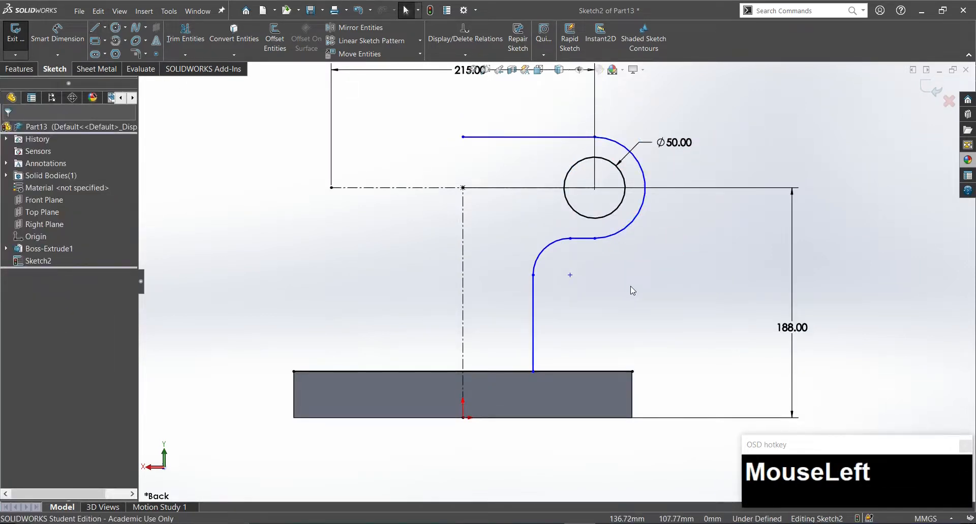
Set the small corner arc's radius to 12.5 mm and the large outer arc's radius to 50 mm.
{"action": "left_click", "coordinate": [704, 351]}
{"action": "type", "text": "12.5"}
{"action": "key", "text": "Return"}
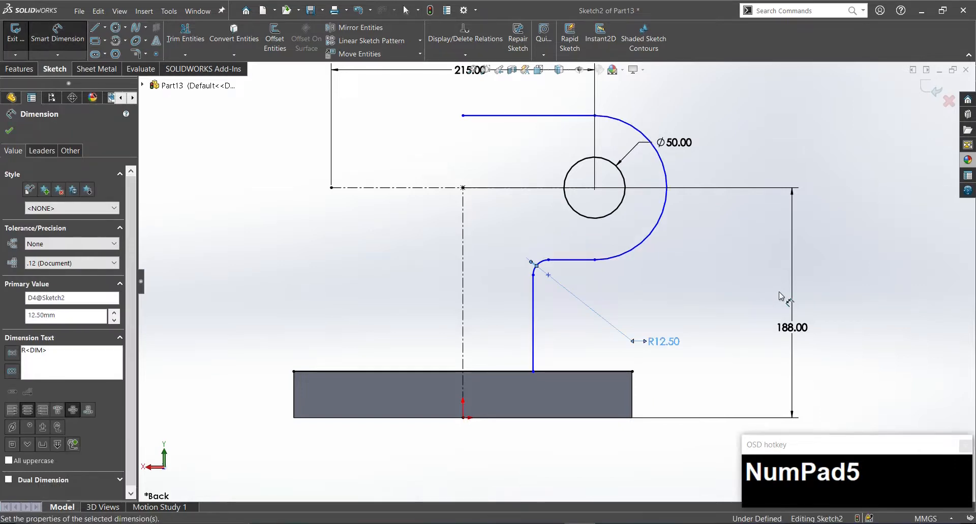
{"action": "left_click", "coordinate": [664, 166]}
{"action": "left_click", "coordinate": [752, 99]}
{"action": "type", "text": "50"}
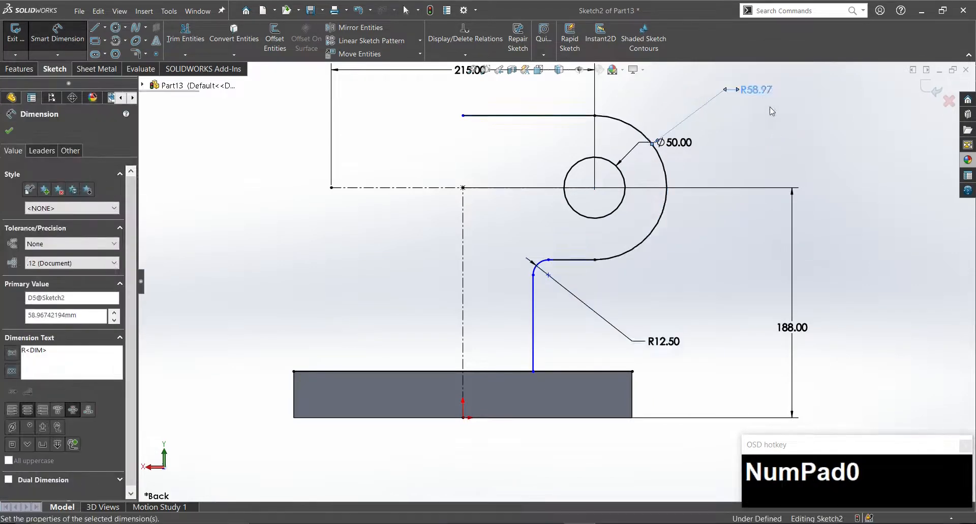
{"action": "key", "text": "Return"}
{"action": "left_click_drag", "start_coordinate": [746, 103], "coordinate": [732, 198]}
{"action": "left_click", "coordinate": [694, 236]}
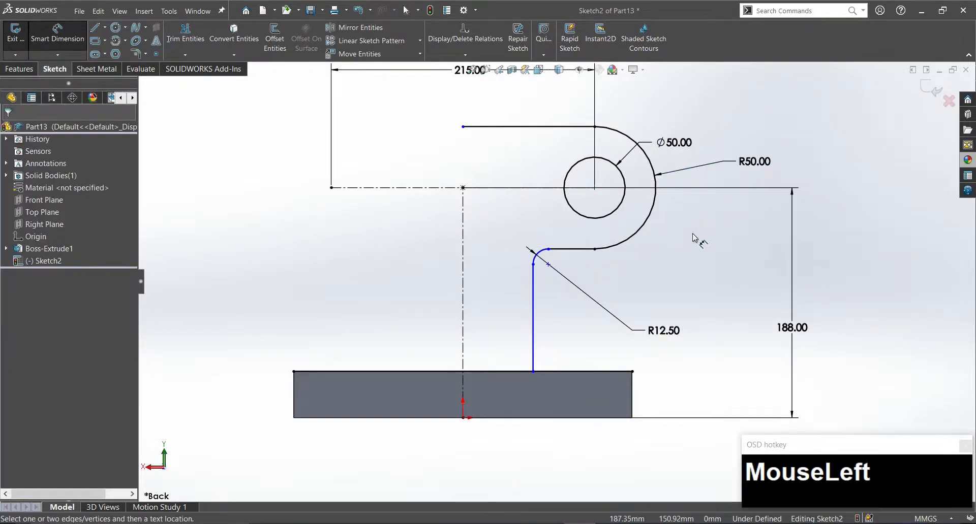
Set the upright's full width across the centreline to 175 mm and trim the converted plate edge back to the half profile.
{"action": "left_click", "coordinate": [463, 330]}
{"action": "left_click", "coordinate": [432, 468]}
{"action": "type", "text": "175"}
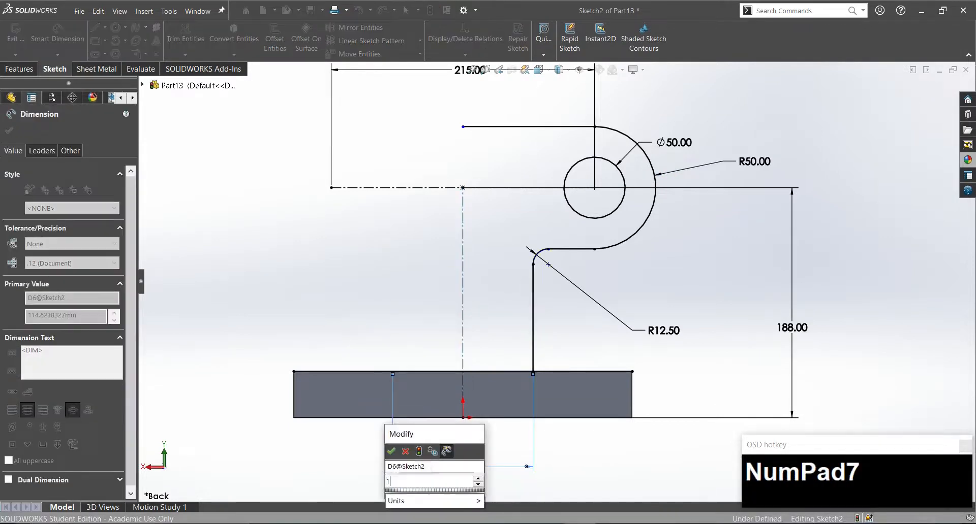
{"action": "key", "text": "Return"}
{"action": "left_click", "coordinate": [185, 38]}
{"action": "key", "text": "Escape"}
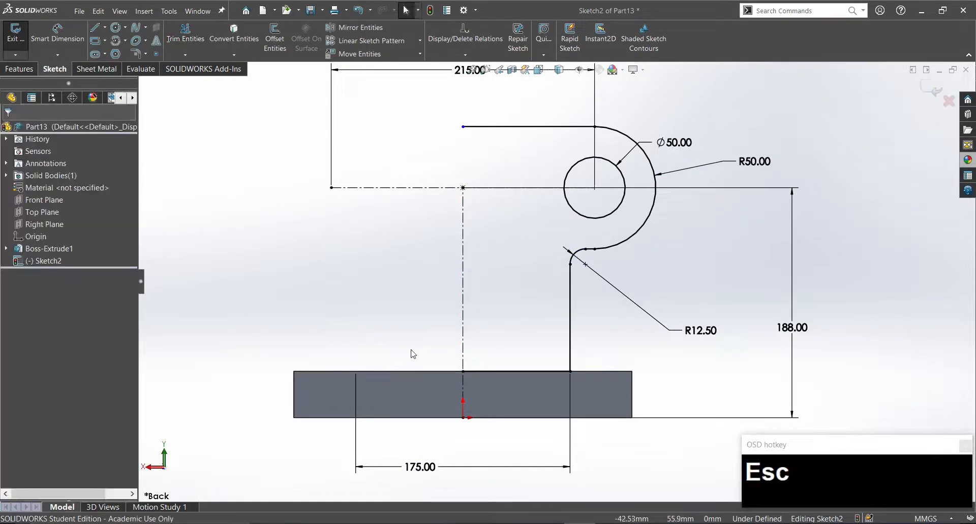
Make the open end of the profile's upper line coincident with the vertical centreline.
{"action": "scroll", "coordinate": [412, 353], "scroll_direction": "down", "scroll_amount": 3}
{"action": "key", "text": "Escape"}
{"action": "left_click_drag", "start_coordinate": [491, 174], "coordinate": [517, 193]}
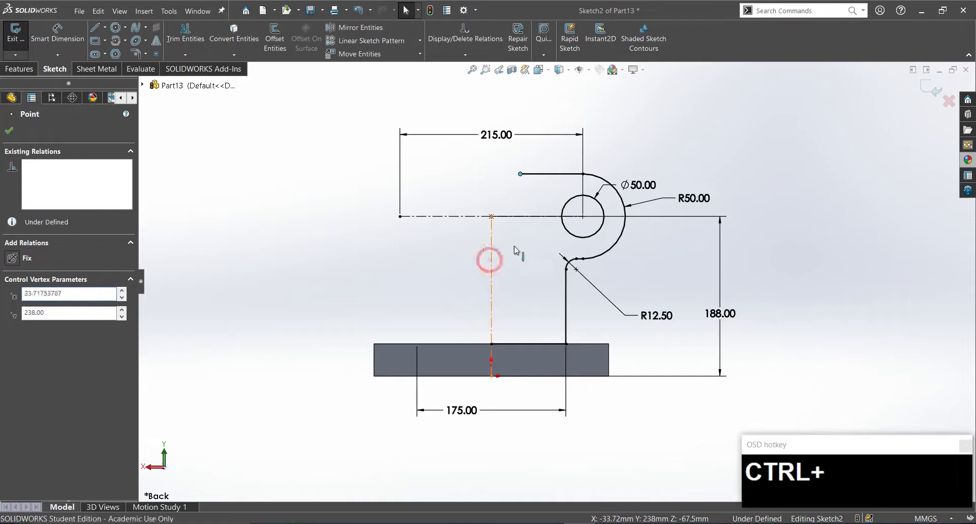
{"action": "left_click", "coordinate": [490, 259], "text": "ctrl"}
{"action": "left_click", "coordinate": [514, 224]}
Mirror the half profile, including the 50 mm circle, about the vertical centreline.
{"action": "left_click", "coordinate": [360, 27]}
{"action": "left_click_drag", "start_coordinate": [715, 149], "coordinate": [507, 377]}
{"action": "right_click", "coordinate": [506, 373]}
{"action": "left_click", "coordinate": [491, 302]}
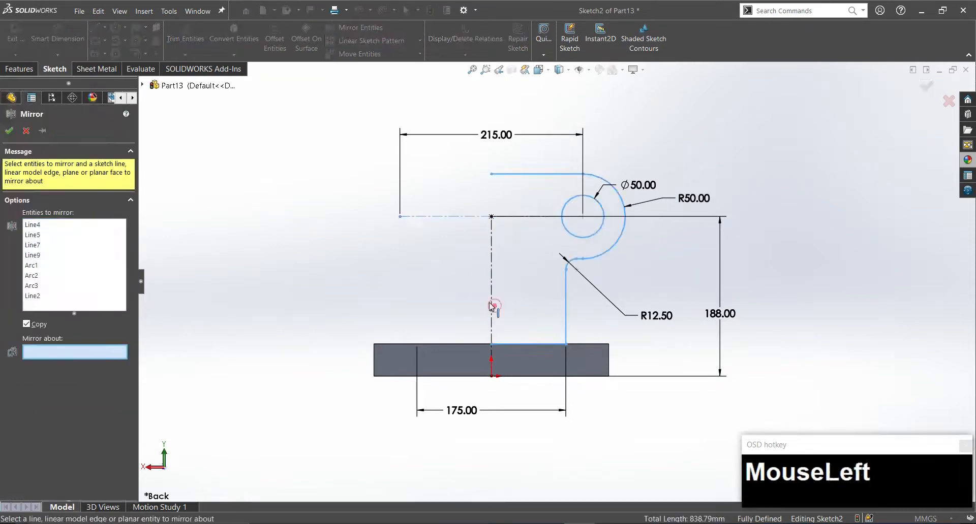
{"action": "right_click", "coordinate": [492, 301]}
Extrude the mirrored upright profile 38 mm, running inward over the base plate.
{"action": "mouse_move", "coordinate": [417, 388]}
{"action": "middle_mouse_down"}
{"action": "mouse_move", "coordinate": [470, 401]}
{"action": "mouse_move", "coordinate": [474, 425]}
{"action": "middle_mouse_up"}
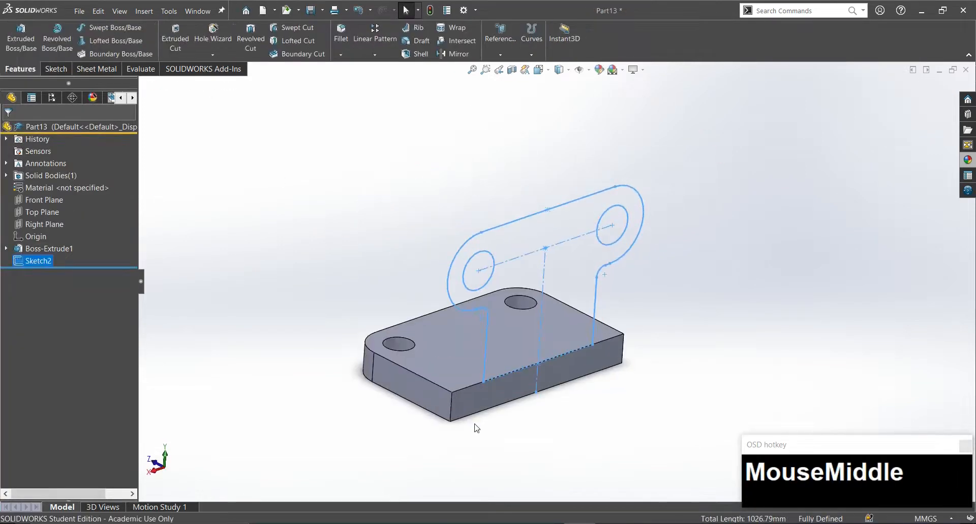
{"action": "middle_click_drag", "start_coordinate": [463, 362], "coordinate": [514, 377]}
{"action": "left_click_drag", "start_coordinate": [607, 306], "coordinate": [506, 279]}
{"action": "type", "text": "38"}
{"action": "key", "text": "Return"}
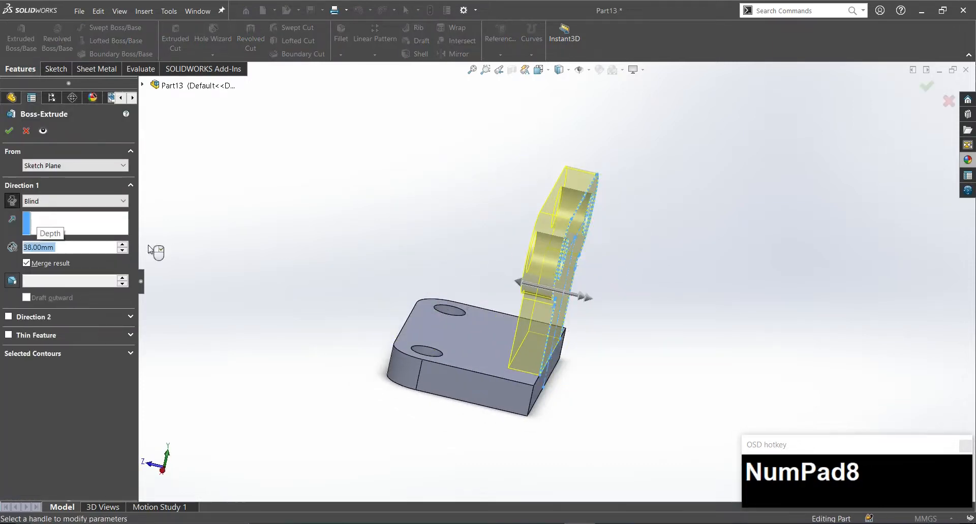
{"action": "key", "text": "Return"}
Fillet the joint between upright and base plate and the plate's upper side and front edges with a 12 mm radius.
{"action": "middle_click_drag", "start_coordinate": [452, 368], "coordinate": [660, 322]}
{"action": "left_click", "coordinate": [659, 321]}
{"action": "left_click", "coordinate": [342, 45]}
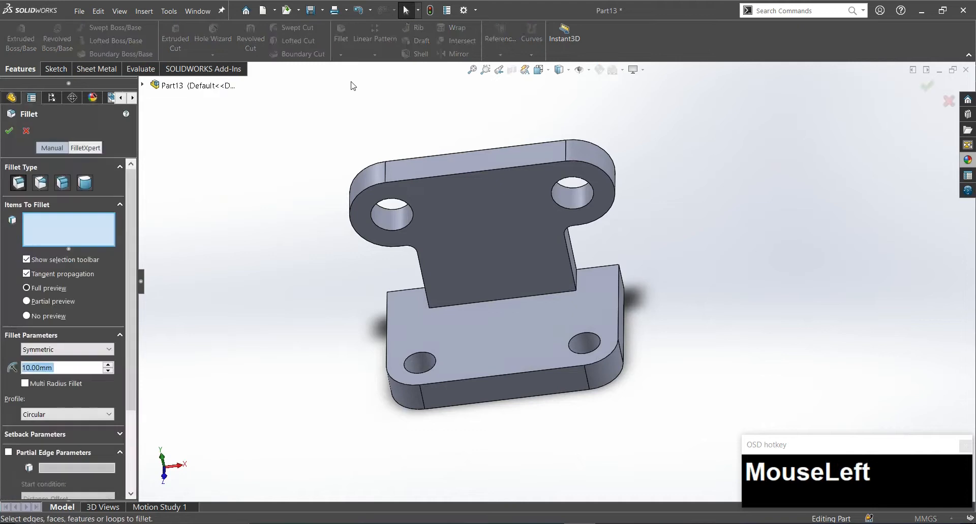
{"action": "type", "text": "12"}
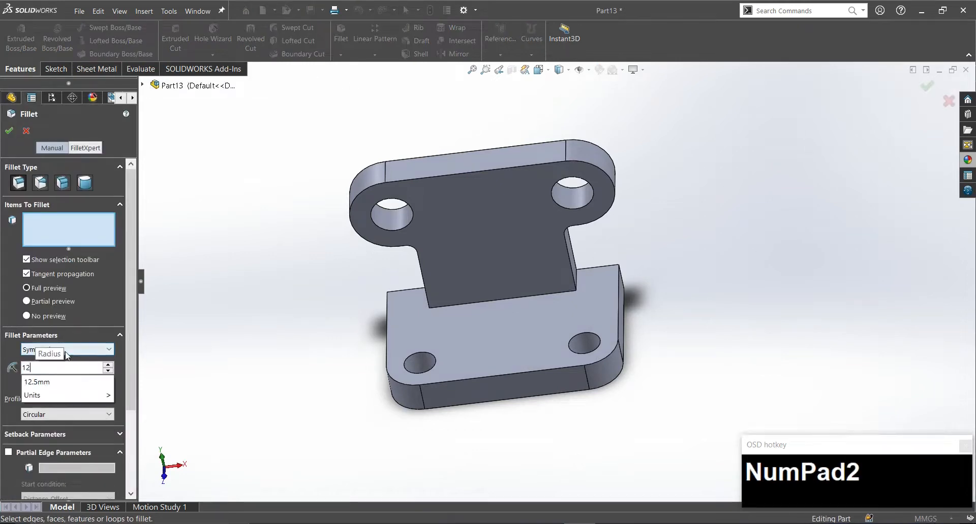
{"action": "left_click", "coordinate": [549, 295]}
{"action": "left_click", "coordinate": [576, 280]}
{"action": "middle_click_drag", "start_coordinate": [488, 311], "coordinate": [554, 305]}
{"action": "left_click", "coordinate": [386, 302]}
{"action": "left_click", "coordinate": [373, 344]}
{"action": "right_click", "coordinate": [406, 387]}
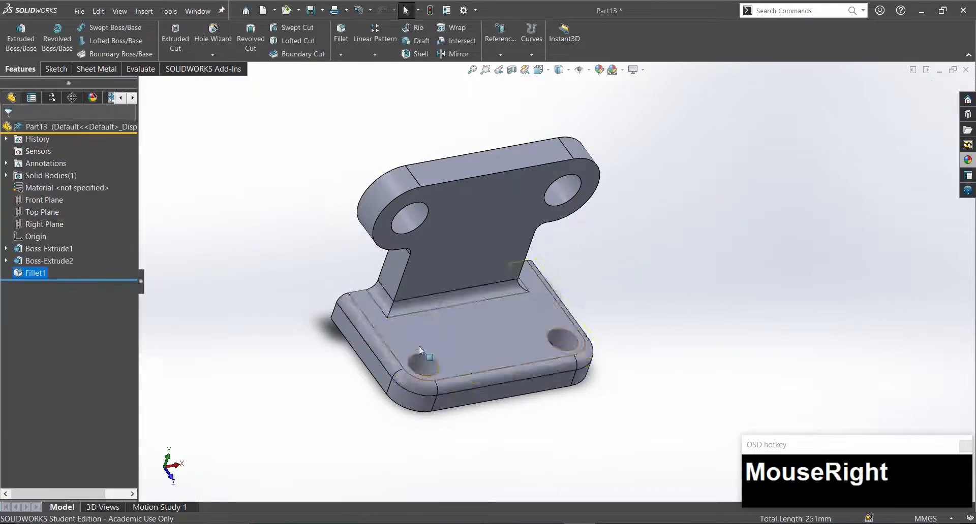
Add the upright's outline edges to the existing fillet and give the whole bracket a blue colour.
{"action": "middle_click_drag", "start_coordinate": [418, 346], "coordinate": [404, 283]}
{"action": "right_click", "coordinate": [41, 274]}
{"action": "left_click", "coordinate": [56, 244]}
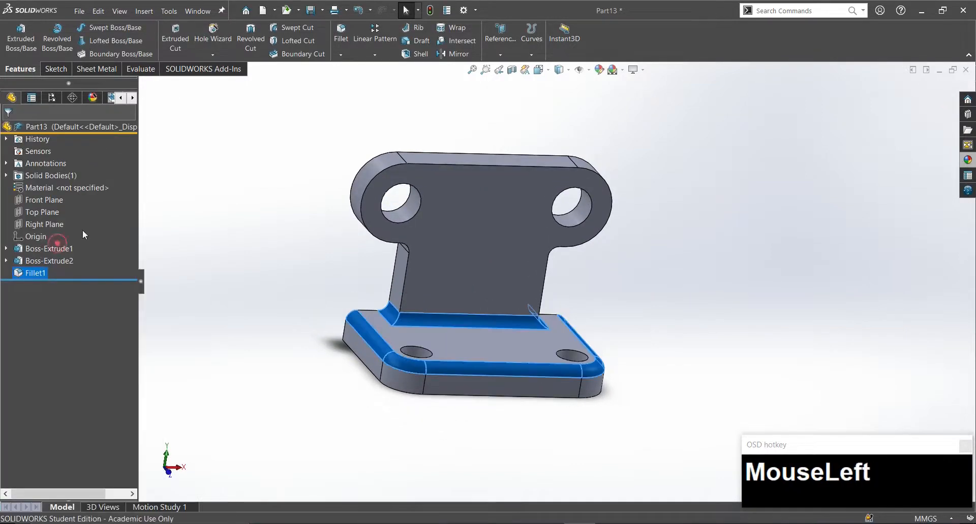
{"action": "left_click", "coordinate": [403, 283]}
{"action": "right_click", "coordinate": [401, 315]}
{"action": "middle_click_drag", "start_coordinate": [402, 315], "coordinate": [345, 324]}
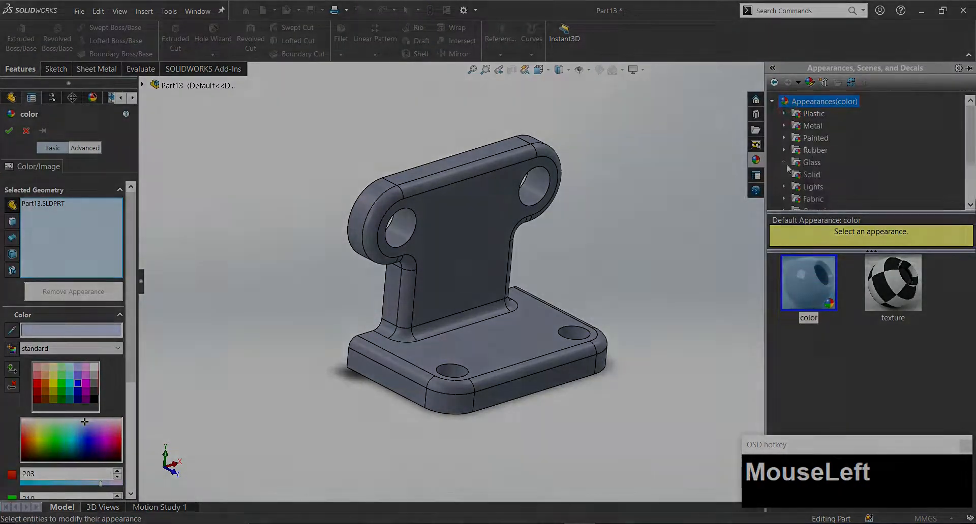
{"action": "left_click", "coordinate": [78, 384]}
{"action": "left_click", "coordinate": [78, 375]}
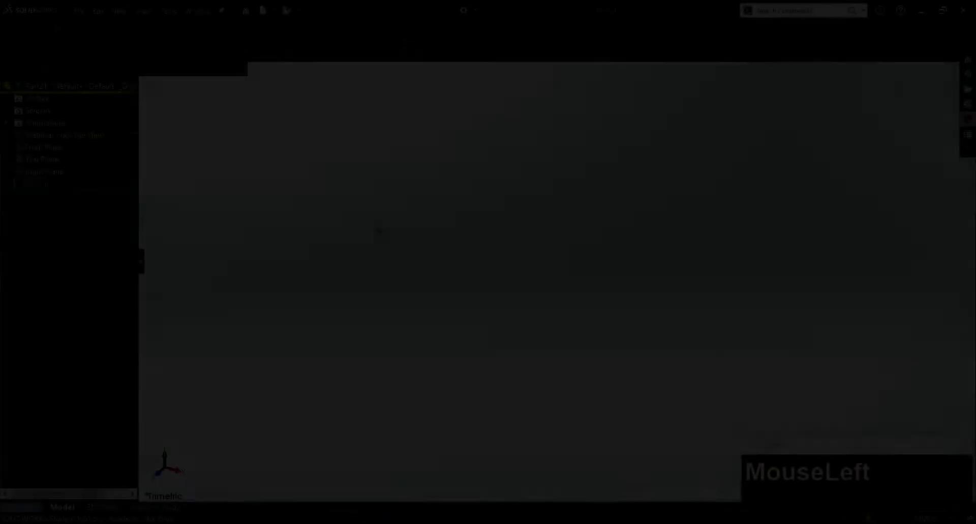
Start a sketch on the Front Plane of the new part and draw a vertical midpoint centreline centred on the origin.
{"action": "left_click", "coordinate": [44, 187]}
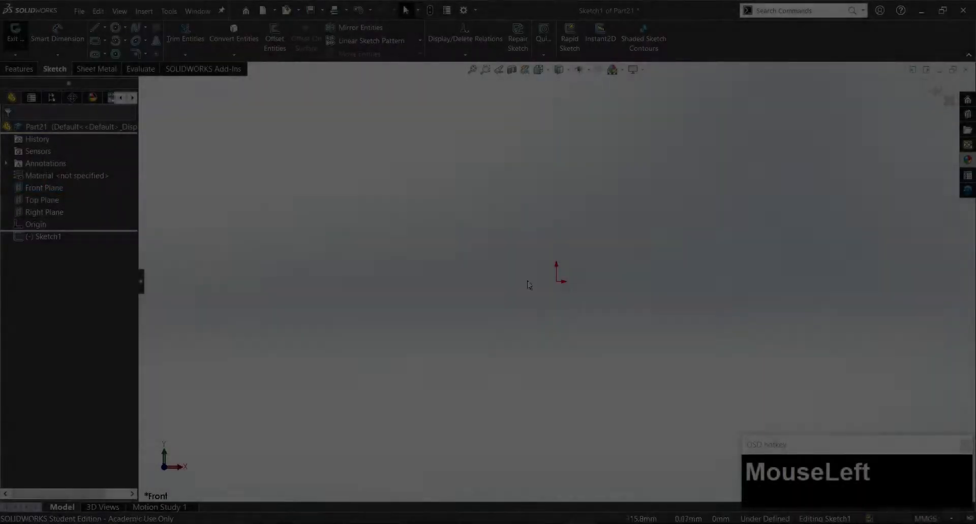
{"action": "key", "text": "alt+c"}
{"action": "key", "text": "alt+m"}
{"action": "left_click", "coordinate": [556, 281]}
{"action": "left_click", "coordinate": [557, 117]}
{"action": "right_click_drag", "start_coordinate": [557, 118], "coordinate": [502, 141]}
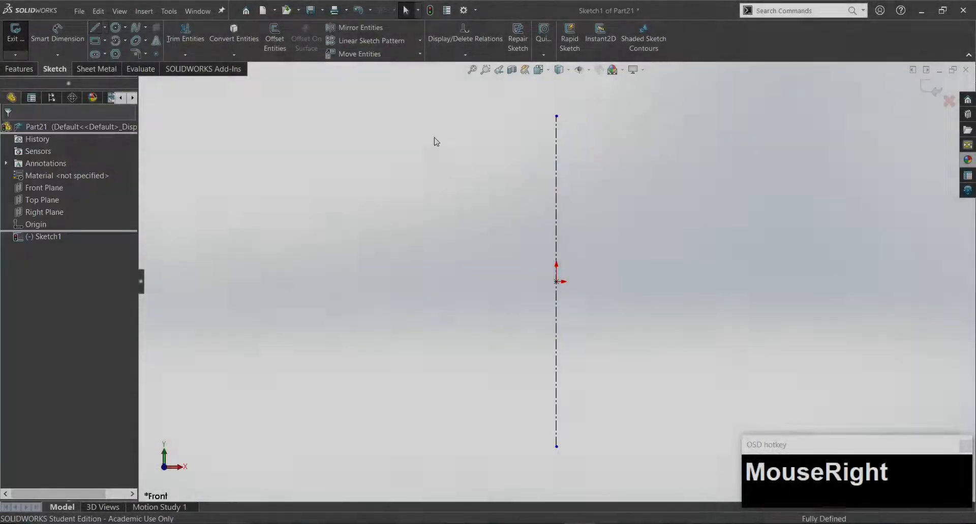
Draw a profile from the centreline's upper end: a short horizontal line, a small rounding arc, a long arc and a concave arc flaring outward.
{"action": "left_click", "coordinate": [557, 117]}
{"action": "left_click", "coordinate": [583, 117]}
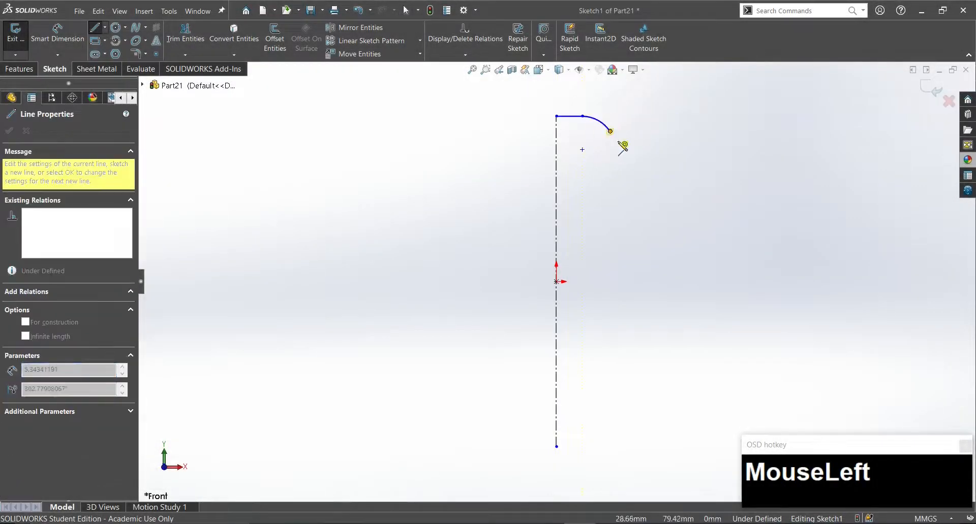
{"action": "left_click", "coordinate": [679, 289]}
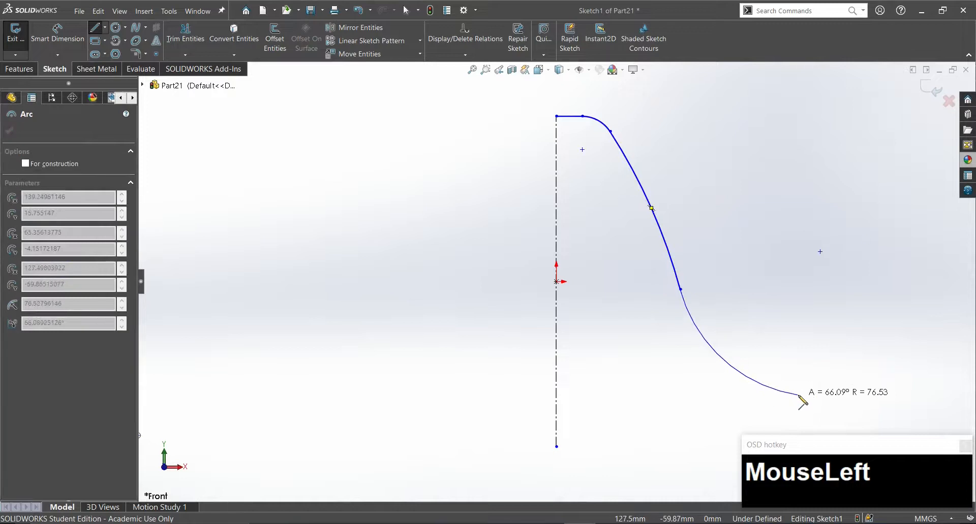
{"action": "left_click", "coordinate": [801, 395]}
{"action": "key", "text": "Escape"}
Draw horizontal construction lines from the two arc junctions to the vertical centreline.
{"action": "key", "text": "alt+c"}
{"action": "left_click", "coordinate": [610, 131]}
{"action": "left_click", "coordinate": [556, 131]}
{"action": "key", "text": "Escape"}
{"action": "left_click", "coordinate": [556, 295]}
{"action": "key", "text": "Escape"}
Set the upper construction line's length to 12 mm and the small top arc's radius to 5 mm.
{"action": "left_click", "coordinate": [591, 293]}
{"action": "left_click", "coordinate": [622, 262]}
{"action": "left_click", "coordinate": [573, 218]}
{"action": "left_click", "coordinate": [589, 132]}
{"action": "scroll", "coordinate": [556, 281], "scroll_direction": "down", "scroll_amount": 2}
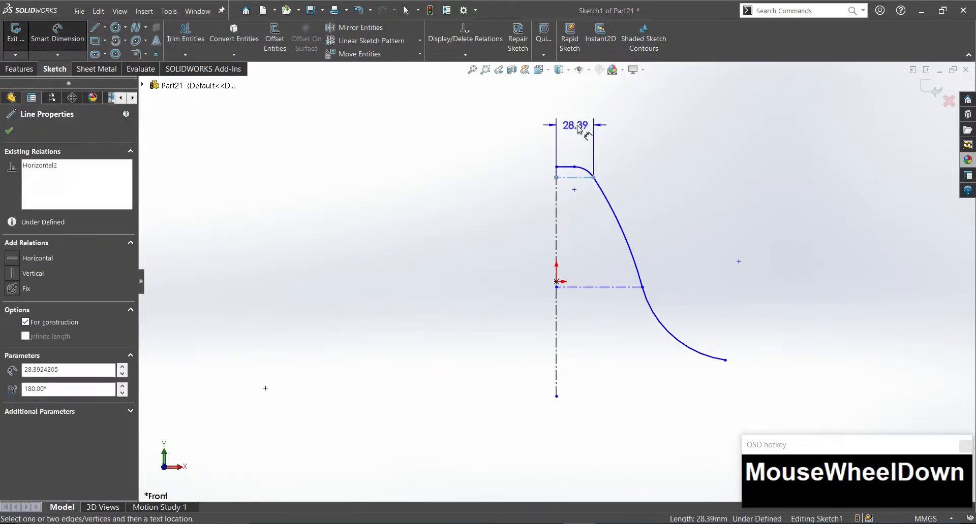
{"action": "left_click", "coordinate": [579, 127]}
{"action": "type", "text": "12"}
{"action": "key", "text": "Return"}
{"action": "left_click", "coordinate": [587, 170]}
{"action": "left_click", "coordinate": [691, 113]}
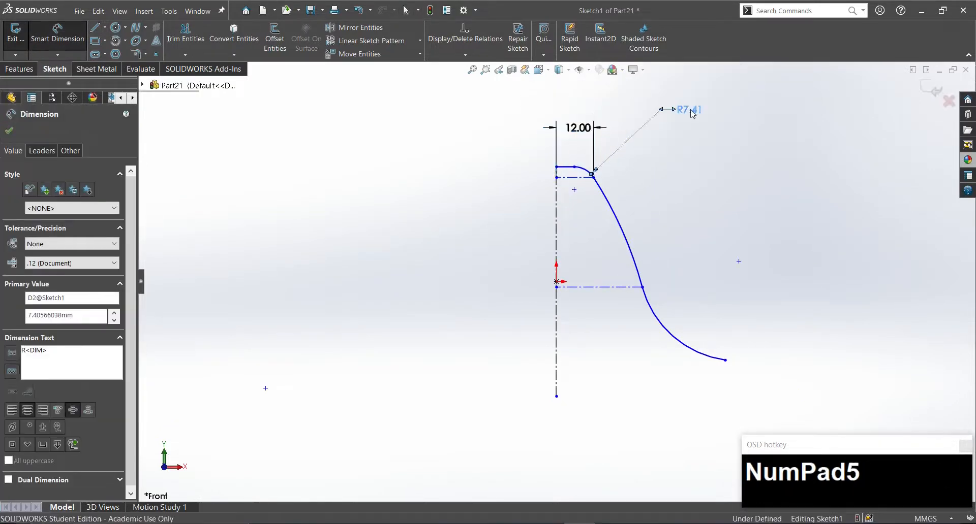
Set the lower construction line's length to 10 mm and the long arc's radius to 550 mm.
{"action": "left_click", "coordinate": [591, 290]}
{"action": "left_click", "coordinate": [592, 346]}
{"action": "type", "text": "10"}
{"action": "key", "text": "Return"}
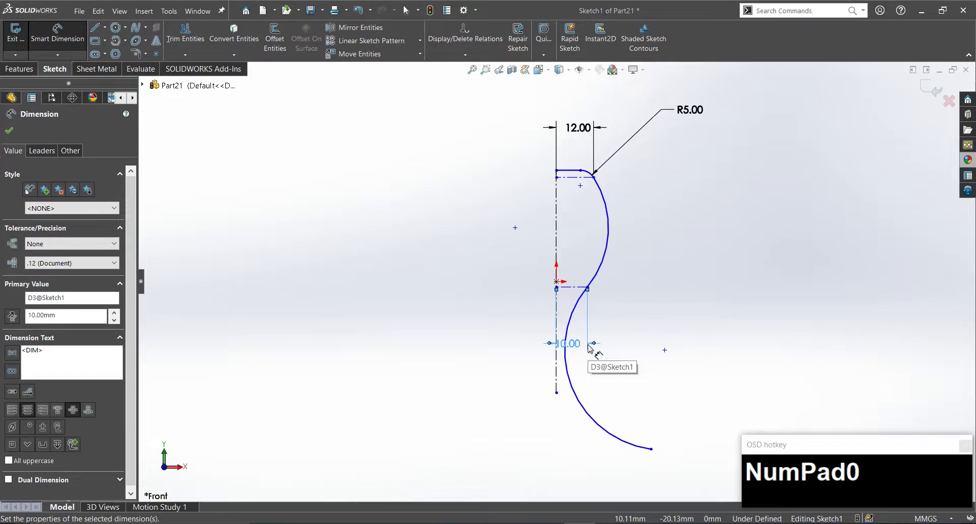
{"action": "left_click", "coordinate": [612, 227]}
{"action": "left_click", "coordinate": [775, 60]}
{"action": "type", "text": "550"}
{"action": "key", "text": "Return"}
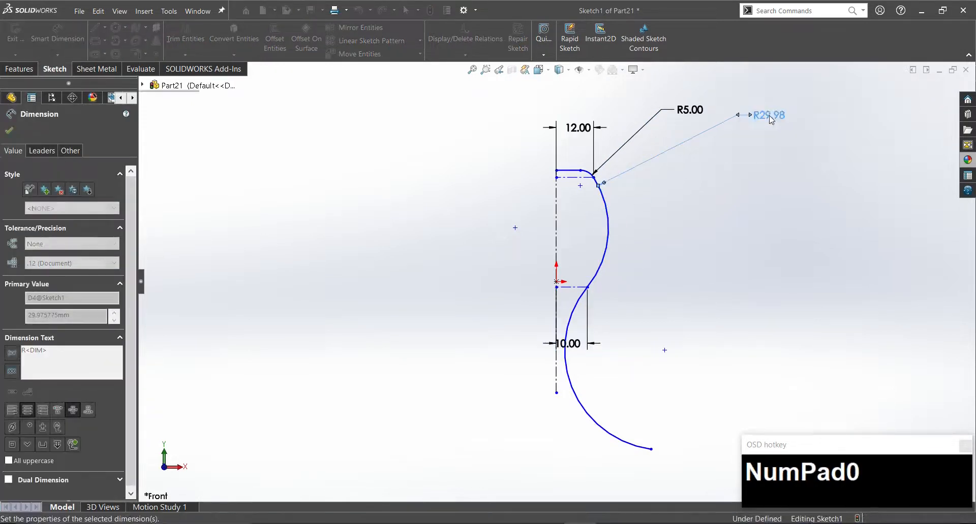
Change the upper construction line's length to 6 mm and the long arc's radius to 880 mm.
{"action": "scroll", "coordinate": [578, 187], "scroll_direction": "down", "scroll_amount": 2}
{"action": "left_click", "coordinate": [571, 175]}
{"action": "type", "text": "6"}
{"action": "key", "text": "Return"}
{"action": "scroll", "coordinate": [545, 126], "scroll_direction": "down", "scroll_amount": 3}
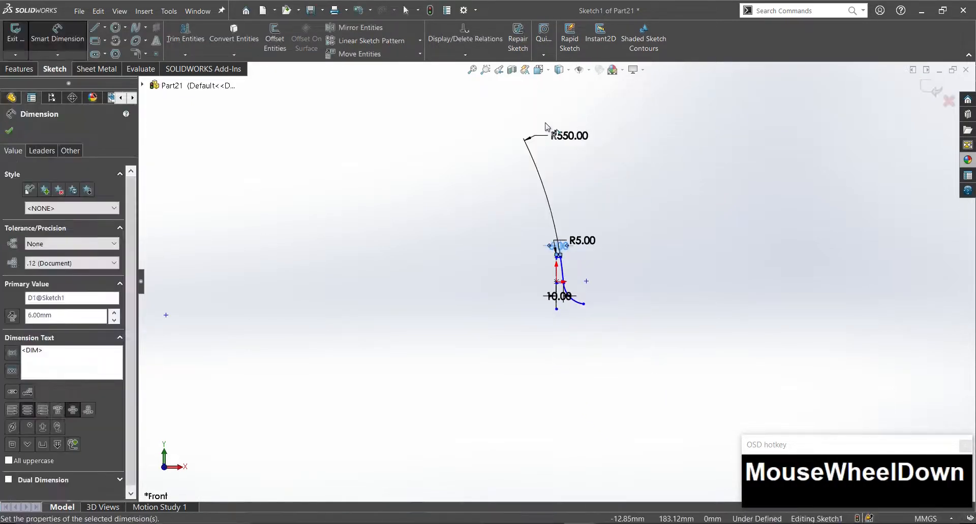
{"action": "scroll", "coordinate": [644, 247], "scroll_direction": "up", "scroll_amount": 2}
{"action": "left_click", "coordinate": [717, 213]}
{"action": "type", "text": "880"}
{"action": "key", "text": "Return"}
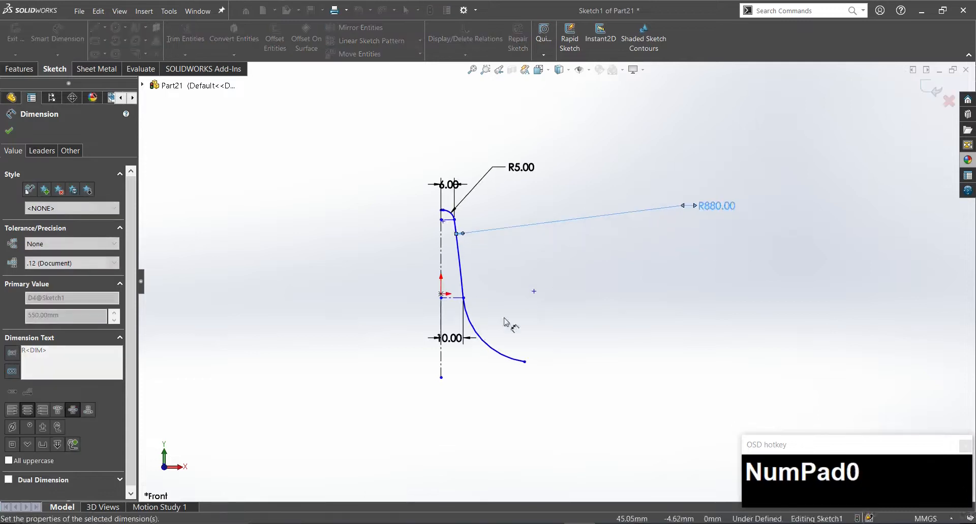
Pull the profile upward so its 10 mm construction line sits well above the origin, and move the 10 mm dimension above the profile.
{"action": "scroll", "coordinate": [442, 216], "scroll_direction": "up", "scroll_amount": 2}
{"action": "scroll", "coordinate": [441, 213], "scroll_direction": "up", "scroll_amount": 2}
{"action": "scroll", "coordinate": [473, 193], "scroll_direction": "down", "scroll_amount": 1}
{"action": "key", "text": "Escape"}
{"action": "left_click_drag", "start_coordinate": [518, 233], "coordinate": [519, 130]}
{"action": "left_click_drag", "start_coordinate": [539, 399], "coordinate": [541, 340]}
{"action": "left_click", "coordinate": [605, 356]}
{"action": "scroll", "coordinate": [604, 375], "scroll_direction": "down", "scroll_amount": 3}
{"action": "left_click_drag", "start_coordinate": [531, 125], "coordinate": [492, 125]}
Draw a horizontal construction line from the concave arc's lower end to the centreline and set its length to 68/2 mm.
{"action": "right_click_drag", "start_coordinate": [574, 325], "coordinate": [602, 397]}
{"action": "left_click", "coordinate": [609, 404]}
{"action": "left_click", "coordinate": [525, 405]}
{"action": "right_click_drag", "start_coordinate": [524, 405], "coordinate": [579, 397]}
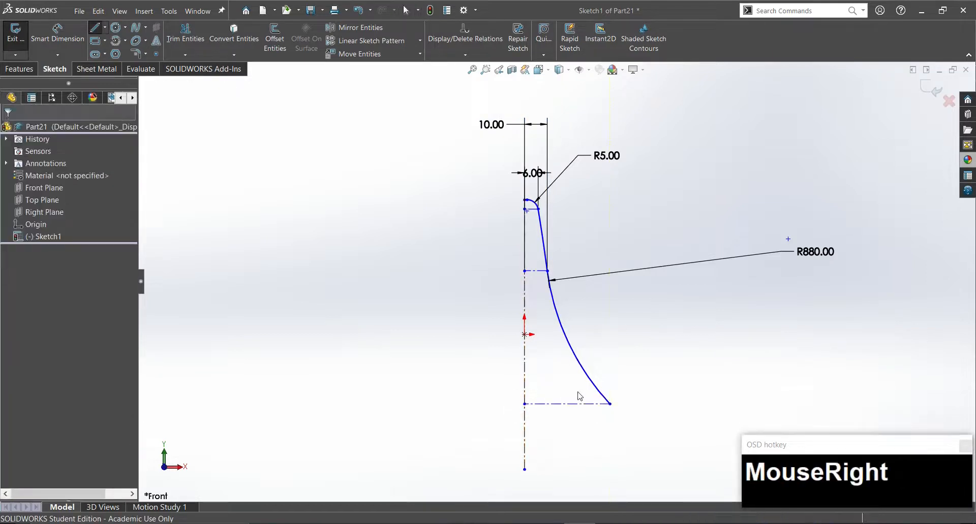
{"action": "left_click", "coordinate": [570, 410]}
{"action": "left_click", "coordinate": [568, 434]}
{"action": "type", "text": "68/"}
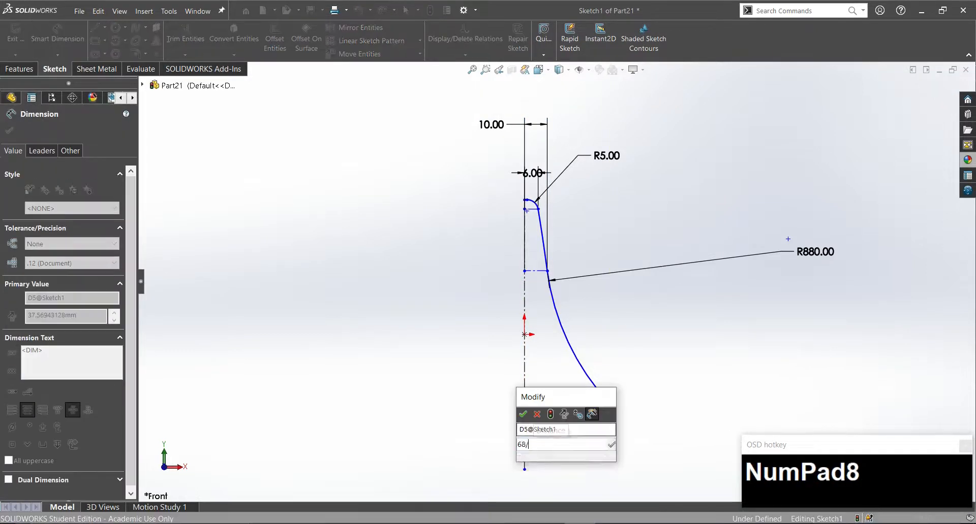
{"action": "type", "text": "2"}
{"action": "key", "text": "Return"}
Set the concave arc's radius to 32 mm and pull its lower endpoint upward into a more sharply flared curve.
{"action": "left_click", "coordinate": [563, 334]}
{"action": "left_click", "coordinate": [661, 340]}
{"action": "type", "text": "32"}
{"action": "key", "text": "Return"}
{"action": "scroll", "coordinate": [610, 258], "scroll_direction": "down", "scroll_amount": 5}
{"action": "key", "text": "Escape"}
{"action": "key", "text": "Escape"}
{"action": "left_click_drag", "start_coordinate": [587, 447], "coordinate": [587, 312]}
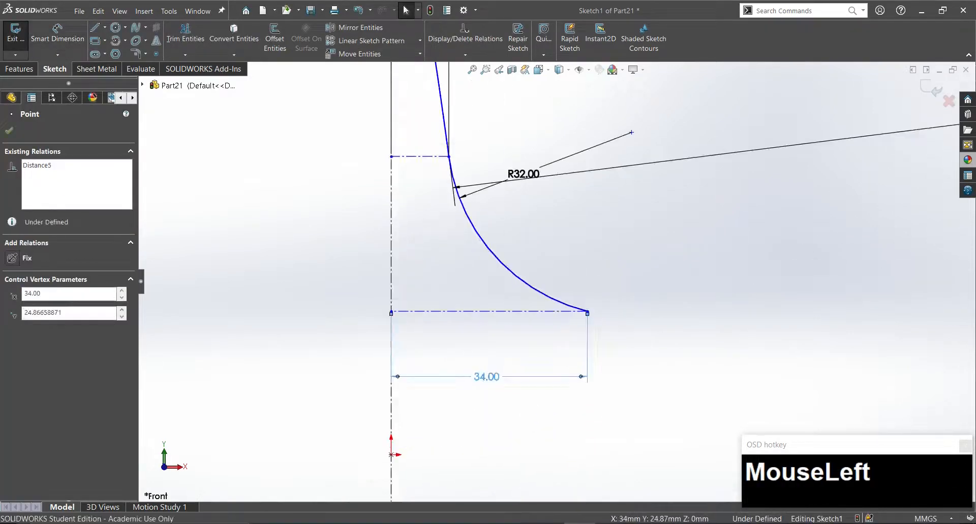
Reposition the R32, R880 and other profile dimensions so they sit clear of the sketch geometry.
{"action": "left_click", "coordinate": [513, 345]}
{"action": "left_click", "coordinate": [770, 78]}
{"action": "scroll", "coordinate": [776, 222], "scroll_direction": "down", "scroll_amount": 5}
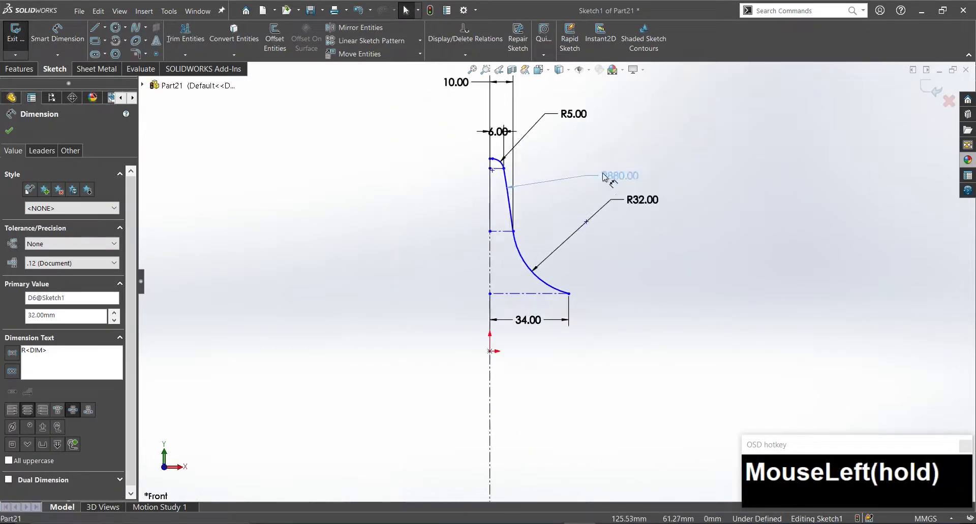
{"action": "left_click_drag", "start_coordinate": [603, 177], "coordinate": [594, 175]}
{"action": "left_click", "coordinate": [560, 211]}
{"action": "scroll", "coordinate": [509, 120], "scroll_direction": "up", "scroll_amount": 6}
{"action": "left_click_drag", "start_coordinate": [471, 163], "coordinate": [320, 162]}
{"action": "left_click", "coordinate": [486, 377]}
{"action": "scroll", "coordinate": [511, 429], "scroll_direction": "down", "scroll_amount": 8}
{"action": "scroll", "coordinate": [587, 366], "scroll_direction": "up", "scroll_amount": 7}
{"action": "left_click", "coordinate": [576, 320]}
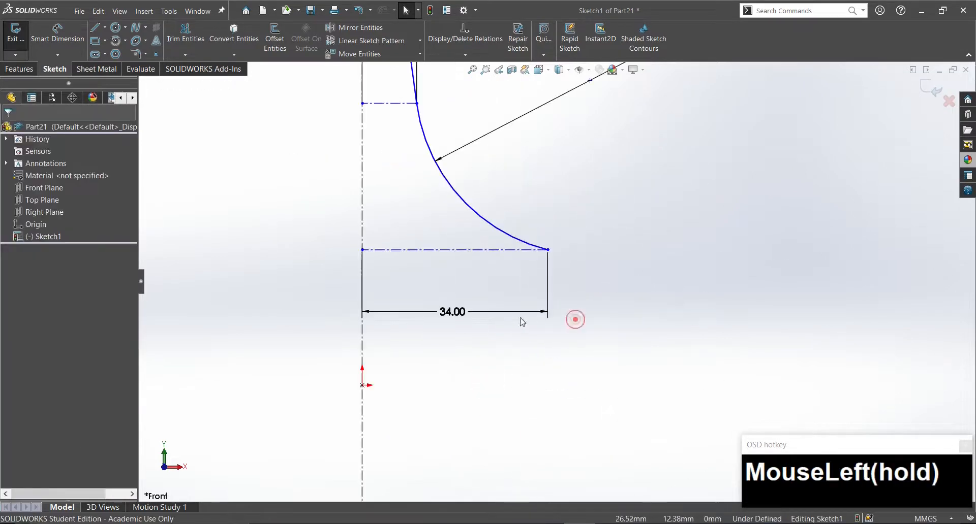
Draw a longer horizontal construction line from the centreline below the 34 mm one and set the gap between them to 6 mm.
{"action": "right_click_drag", "start_coordinate": [599, 330], "coordinate": [546, 327]}
{"action": "key", "text": "alt+c"}
{"action": "left_click", "coordinate": [362, 285]}
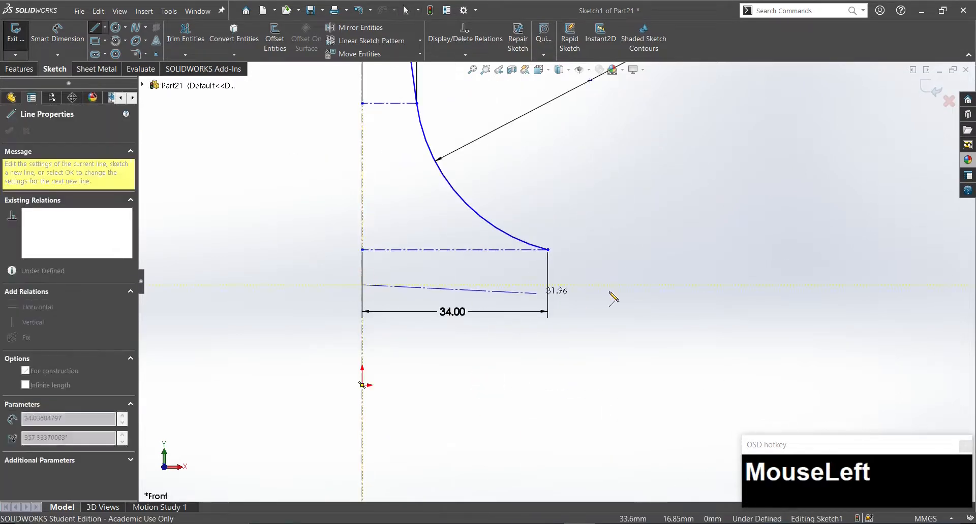
{"action": "left_click", "coordinate": [647, 285]}
{"action": "key", "text": "Escape"}
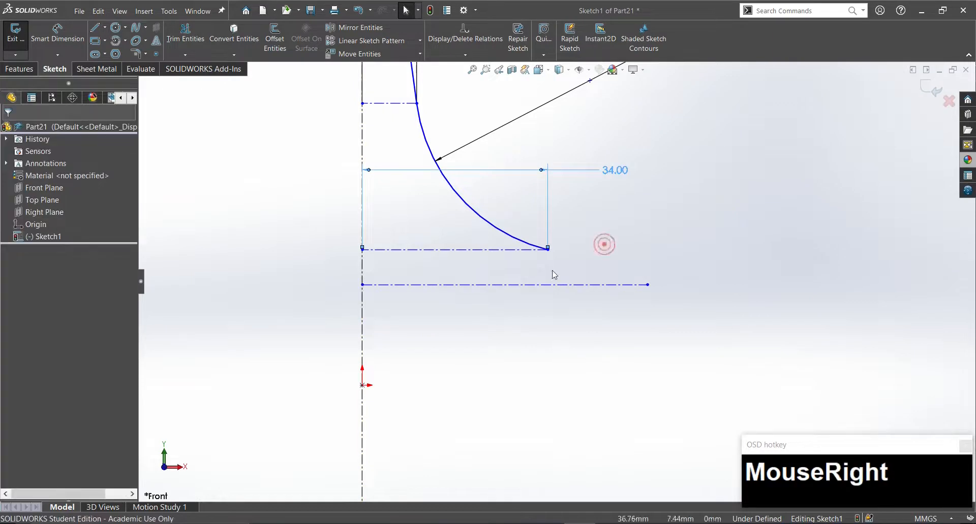
{"action": "left_click", "coordinate": [435, 286]}
{"action": "left_click", "coordinate": [319, 263]}
{"action": "type", "text": "6.43597174mm"}
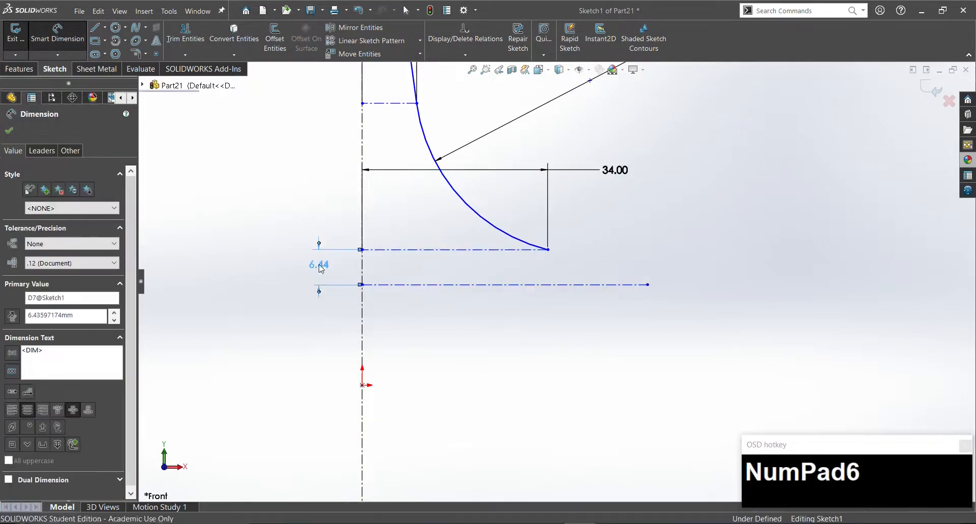
{"action": "key", "text": "Return"}
{"action": "key", "text": "Escape"}
Draw a circle through the concave arc's lower end and make it pass through the lowest construction line's outer end.
{"action": "right_click_drag", "start_coordinate": [555, 322], "coordinate": [465, 383]}
{"action": "left_click", "coordinate": [518, 389]}
{"action": "left_click", "coordinate": [547, 250]}
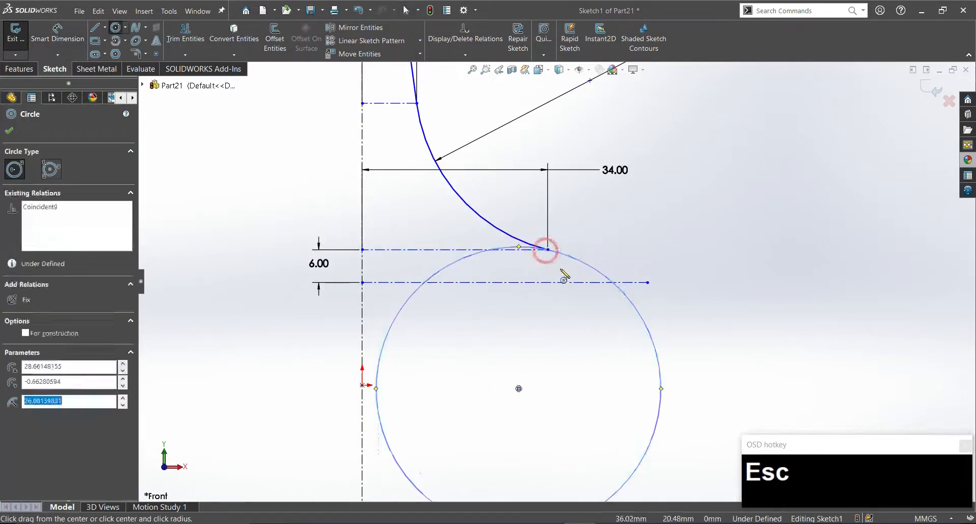
{"action": "key", "text": "alt+d"}
{"action": "left_click", "coordinate": [612, 342]}
Trim the circle to the short outer arc between the ends of the two lowest construction lines.
{"action": "left_click", "coordinate": [191, 40]}
{"action": "scroll", "coordinate": [523, 225], "scroll_direction": "up", "scroll_amount": 6}
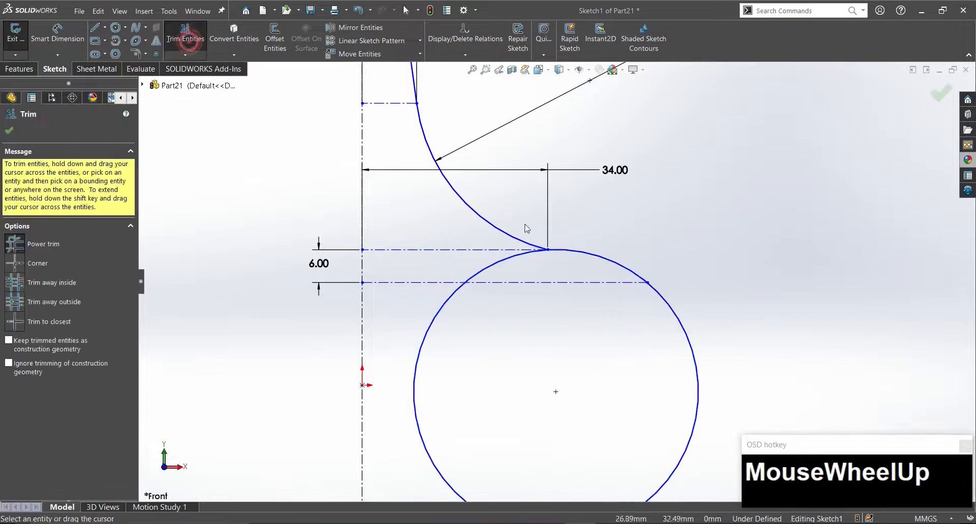
{"action": "left_click_drag", "start_coordinate": [413, 344], "coordinate": [557, 375]}
{"action": "scroll", "coordinate": [558, 375], "scroll_direction": "down", "scroll_amount": 4}
{"action": "left_click_drag", "start_coordinate": [489, 410], "coordinate": [441, 414]}
{"action": "key", "text": "Escape"}
Make the trimmed outer arc tangent to the concave arc.
{"action": "scroll", "coordinate": [606, 289], "scroll_direction": "up", "scroll_amount": 5}
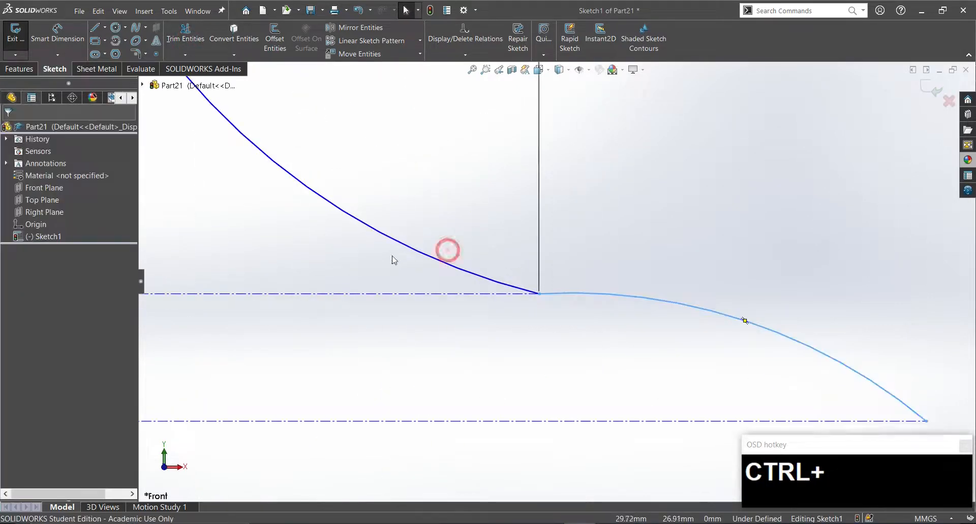
{"action": "left_click", "coordinate": [248, 246]}
{"action": "left_click", "coordinate": [388, 238]}
{"action": "left_click", "coordinate": [641, 296], "text": "ctrl"}
{"action": "left_click", "coordinate": [684, 252]}
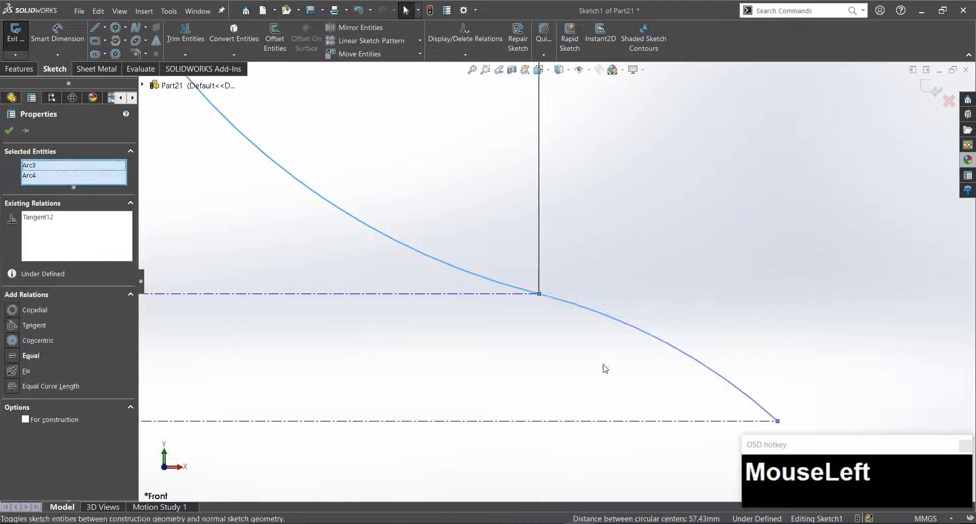
Set the outer arc's radius to 508 mm.
{"action": "right_click_drag", "start_coordinate": [606, 369], "coordinate": [617, 322]}
{"action": "left_click", "coordinate": [616, 322]}
{"action": "left_click", "coordinate": [800, 255]}
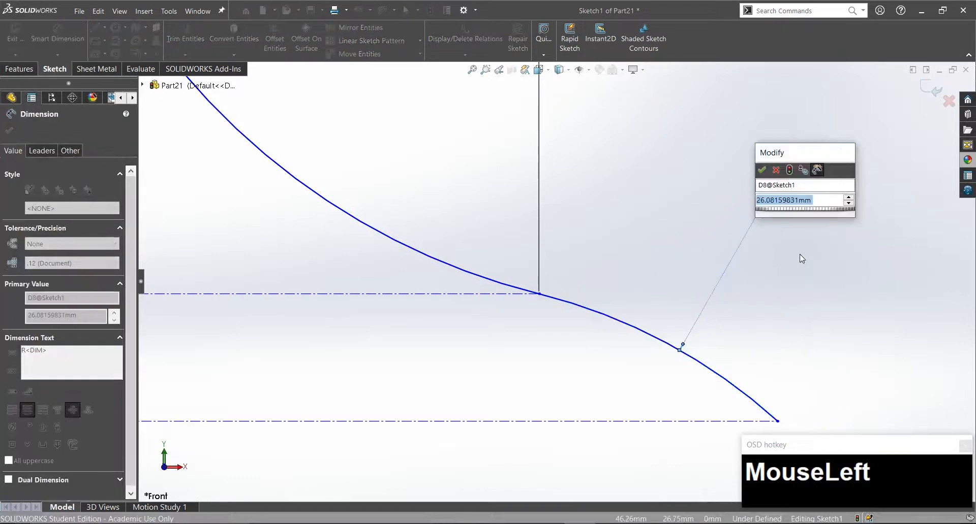
{"action": "type", "text": "508"}
{"action": "key", "text": "Return"}
Arrange the dimensions with the 34, 10 and 6 mm widths on one side of the profile and the radii on the other.
{"action": "scroll", "coordinate": [801, 270], "scroll_direction": "down", "scroll_amount": 8}
{"action": "left_click_drag", "start_coordinate": [759, 358], "coordinate": [624, 276]}
{"action": "scroll", "coordinate": [603, 292], "scroll_direction": "up", "scroll_amount": 11}
{"action": "left_click_drag", "start_coordinate": [779, 121], "coordinate": [467, 98]}
{"action": "scroll", "coordinate": [438, 189], "scroll_direction": "down", "scroll_amount": 3}
{"action": "scroll", "coordinate": [438, 192], "scroll_direction": "down", "scroll_amount": 1}
{"action": "left_click_drag", "start_coordinate": [473, 174], "coordinate": [327, 161]}
{"action": "scroll", "coordinate": [328, 161], "scroll_direction": "down", "scroll_amount": 4}
{"action": "left_click_drag", "start_coordinate": [509, 361], "coordinate": [403, 123]}
{"action": "left_click_drag", "start_coordinate": [560, 205], "coordinate": [603, 181]}
{"action": "left_click", "coordinate": [678, 326]}
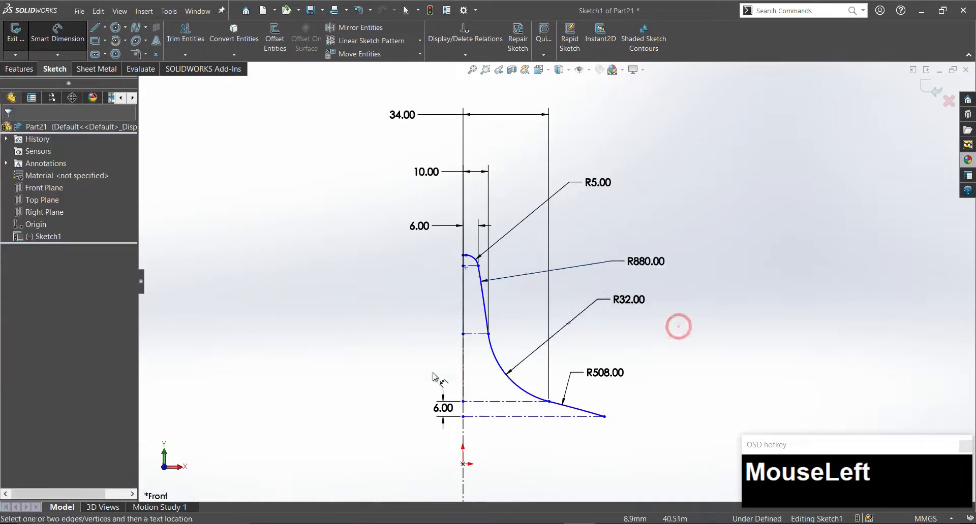
Sketch a horizontal construction line from the vertical centreline, below the lowest construction line and slightly longer than it.
{"action": "middle_click", "coordinate": [444, 355]}
{"action": "middle_click", "coordinate": [444, 354]}
{"action": "scroll", "coordinate": [589, 308], "scroll_direction": "up", "scroll_amount": 5}
{"action": "key", "text": "Escape"}
{"action": "scroll", "coordinate": [630, 309], "scroll_direction": "up", "scroll_amount": 1}
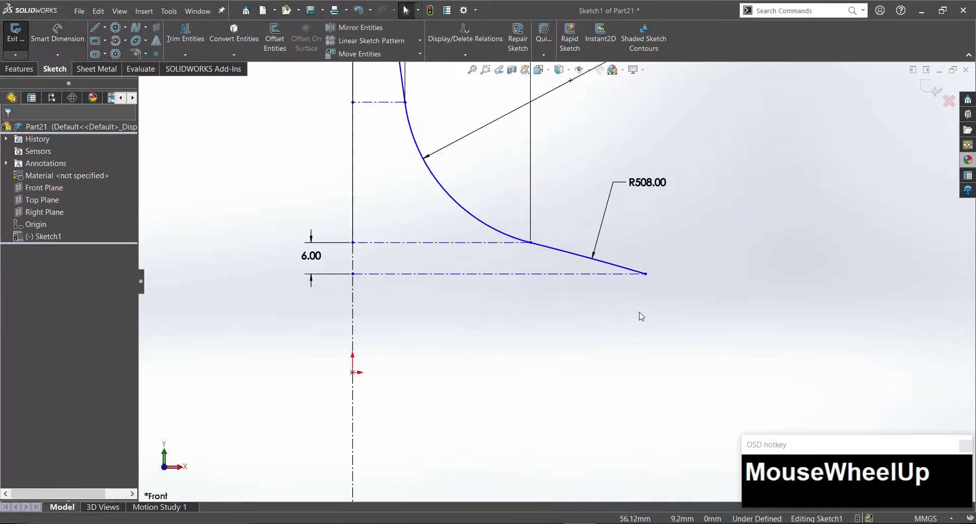
{"action": "scroll", "coordinate": [641, 317], "scroll_direction": "up", "scroll_amount": 1}
{"action": "left_click", "coordinate": [621, 297]}
{"action": "right_click_drag", "start_coordinate": [369, 294], "coordinate": [315, 308]}
{"action": "left_click", "coordinate": [290, 333]}
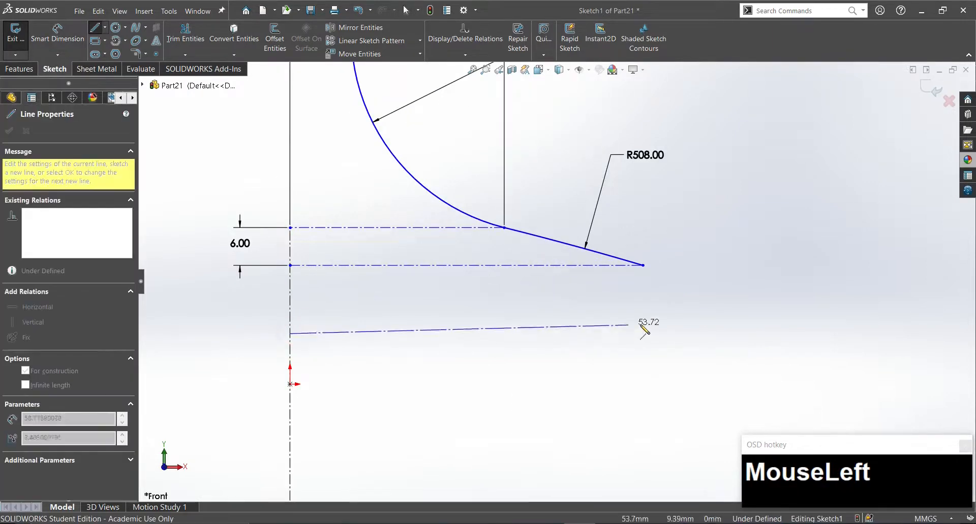
{"action": "left_click", "coordinate": [660, 334]}
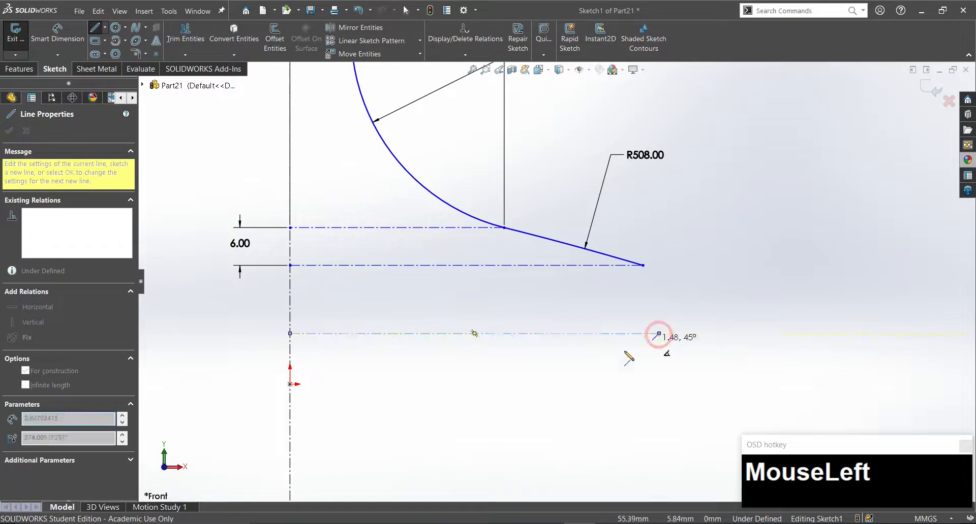
{"action": "key", "text": "Escape"}
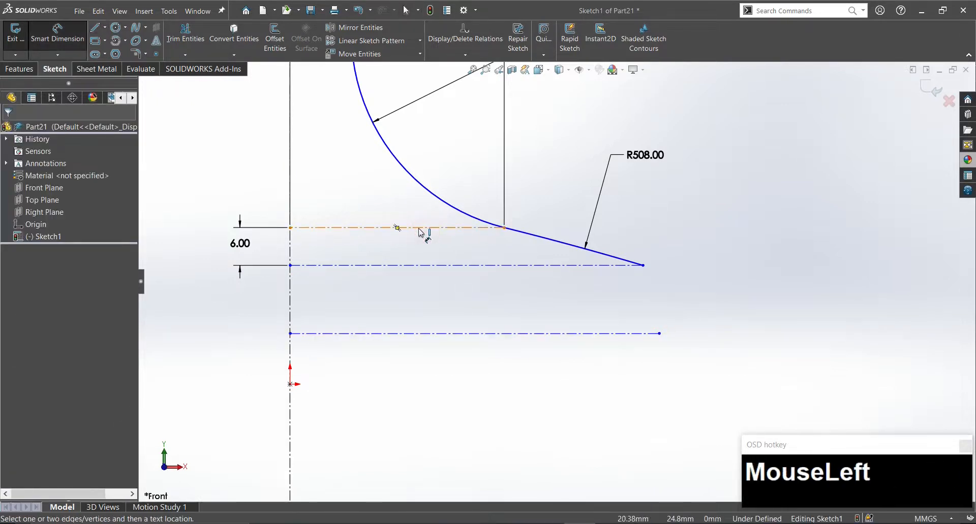
Set the distance between the two lowest horizontal construction lines to 10 mm.
{"action": "left_click", "coordinate": [405, 266]}
{"action": "left_click", "coordinate": [239, 310]}
{"action": "type", "text": "10"}
{"action": "key", "text": "Return"}
{"action": "key", "text": "Escape"}
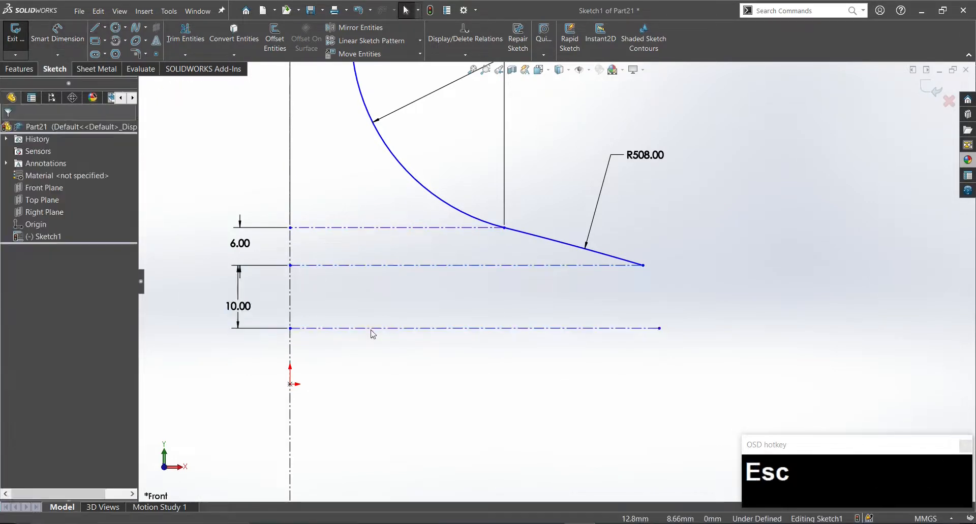
Shorten the lowest construction line and sketch a circle below the profile that passes through the line's outer end.
{"action": "left_click_drag", "start_coordinate": [659, 328], "coordinate": [515, 331]}
{"action": "left_click", "coordinate": [558, 421]}
{"action": "right_click_drag", "start_coordinate": [557, 421], "coordinate": [650, 399]}
{"action": "left_click", "coordinate": [654, 406]}
{"action": "left_click", "coordinate": [523, 337]}
{"action": "key", "text": "Escape"}
{"action": "scroll", "coordinate": [620, 364], "scroll_direction": "down", "scroll_amount": 3}
Set the new circle's diameter to 64 mm.
{"action": "left_click_drag", "start_coordinate": [621, 363], "coordinate": [592, 402]}
{"action": "right_click_drag", "start_coordinate": [594, 402], "coordinate": [666, 358]}
{"action": "left_click", "coordinate": [686, 349]}
{"action": "left_click", "coordinate": [819, 264]}
{"action": "type", "text": "52"}
{"action": "key", "text": "Return"}
{"action": "left_click", "coordinate": [548, 313]}
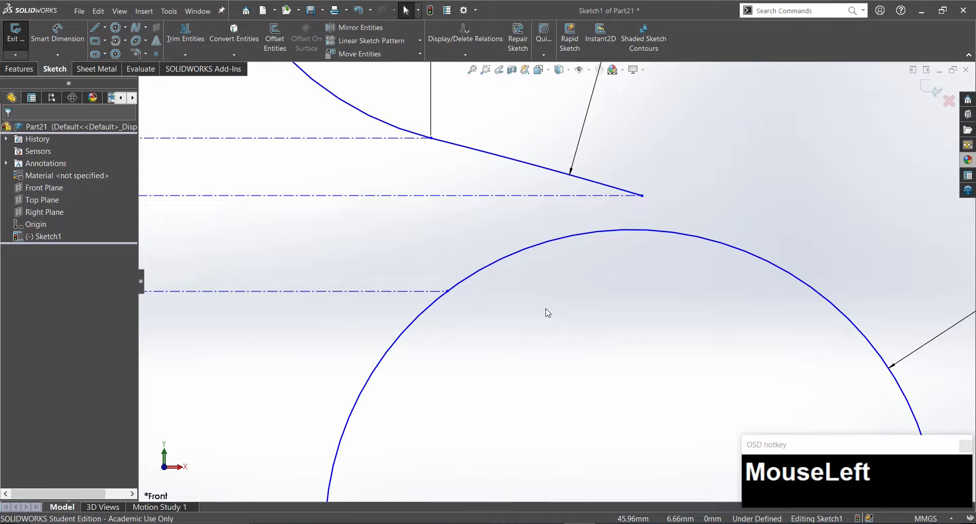
Sketch a large circle of about 102 mm radius across the profile, tangent to the 64 mm circle.
{"action": "scroll", "coordinate": [585, 270], "scroll_direction": "down", "scroll_amount": 2}
{"action": "right_click_drag", "start_coordinate": [544, 240], "coordinate": [542, 244]}
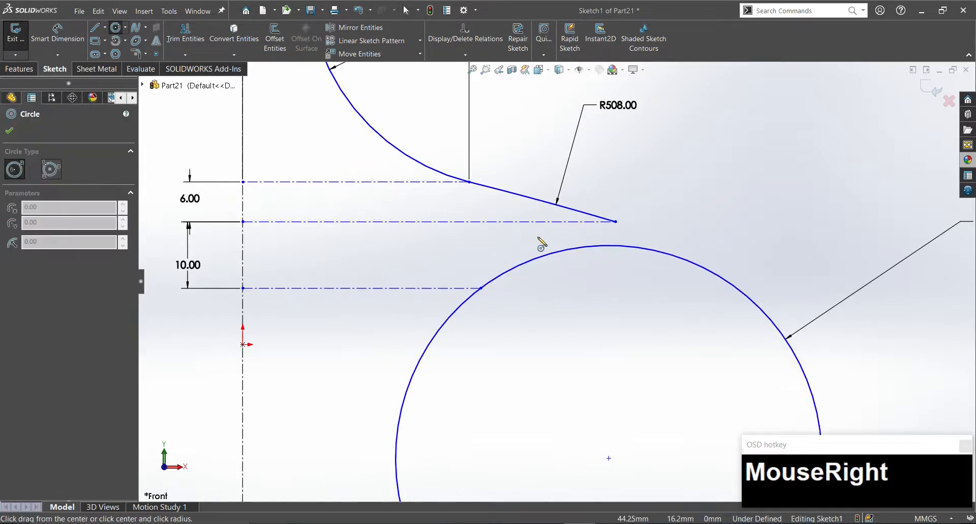
{"action": "scroll", "coordinate": [562, 283], "scroll_direction": "down", "scroll_amount": 3}
{"action": "left_click", "coordinate": [307, 137]}
{"action": "left_click", "coordinate": [516, 295]}
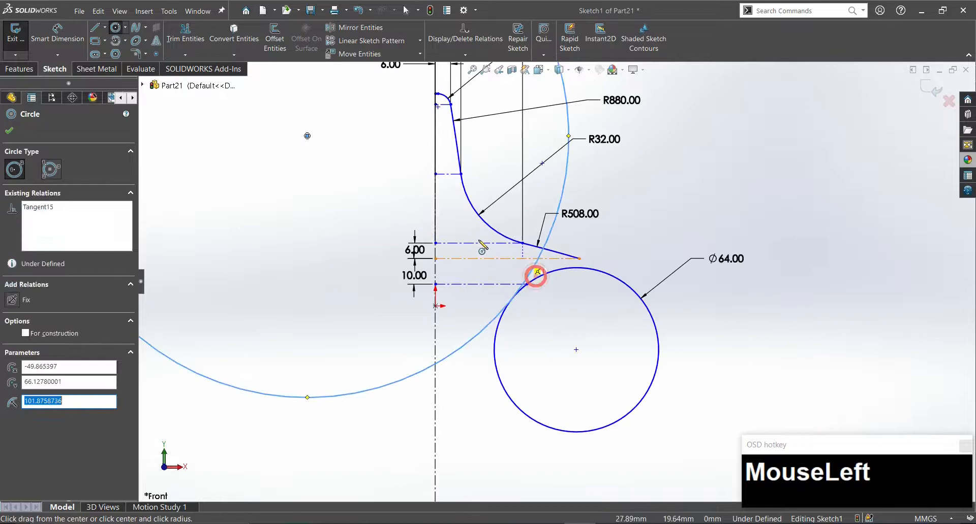
{"action": "key", "text": "Escape"}
Move the large circle's centre just past the centreline, keeping the circle tangent to the 64 mm circle.
{"action": "scroll", "coordinate": [551, 233], "scroll_direction": "up", "scroll_amount": 1}
{"action": "scroll", "coordinate": [551, 231], "scroll_direction": "up", "scroll_amount": 2}
{"action": "right_click_drag", "start_coordinate": [481, 250], "coordinate": [477, 239]}
{"action": "key", "text": "Escape"}
{"action": "left_click_drag", "start_coordinate": [198, 101], "coordinate": [453, 144]}
{"action": "key", "text": "Escape"}
{"action": "scroll", "coordinate": [556, 281], "scroll_direction": "down", "scroll_amount": 3}
{"action": "left_click", "coordinate": [596, 372]}
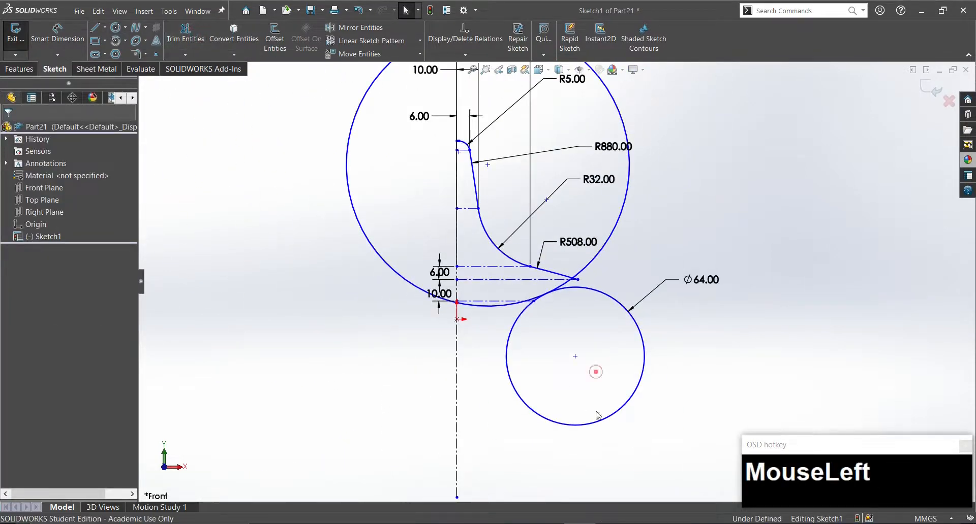
Trim the 64 mm circle to the short arc between the lowest construction line's end and the tangent point.
{"action": "key", "text": "t"}
{"action": "scroll", "coordinate": [555, 279], "scroll_direction": "up", "scroll_amount": 5}
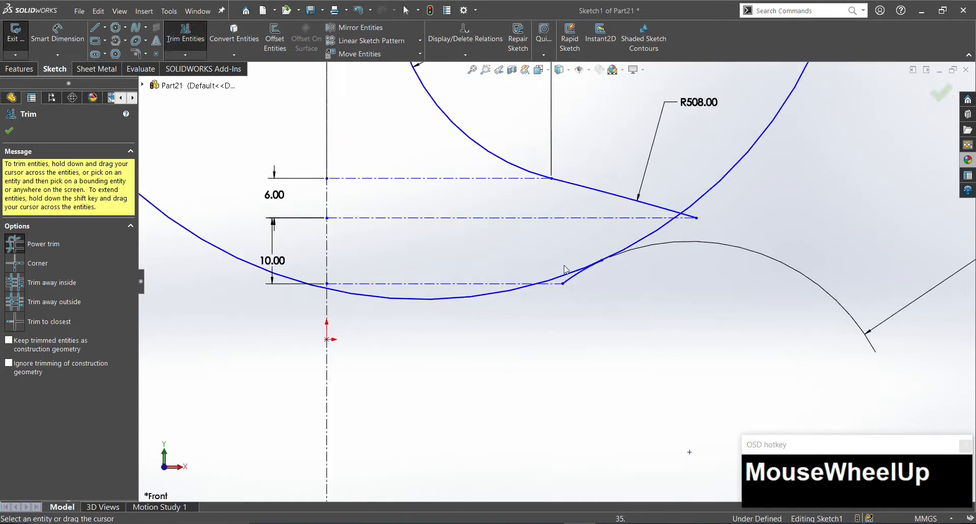
{"action": "scroll", "coordinate": [556, 281], "scroll_direction": "down", "scroll_amount": 1}
Sketch another horizontal construction line between the two lowest ones, running from the centreline to the large circle.
{"action": "right_click_drag", "start_coordinate": [677, 197], "coordinate": [561, 237]}
{"action": "mouse_move", "coordinate": [633, 243]}
{"action": "left_mouse_down"}
{"action": "mouse_move", "coordinate": [363, 252]}
{"action": "mouse_move", "coordinate": [364, 243]}
{"action": "left_mouse_up"}
{"action": "key", "text": "Escape"}
Trim the large circle to the short arc between the lower arc and the new construction line's end.
{"action": "key", "text": "t"}
{"action": "scroll", "coordinate": [505, 200], "scroll_direction": "up", "scroll_amount": 3}
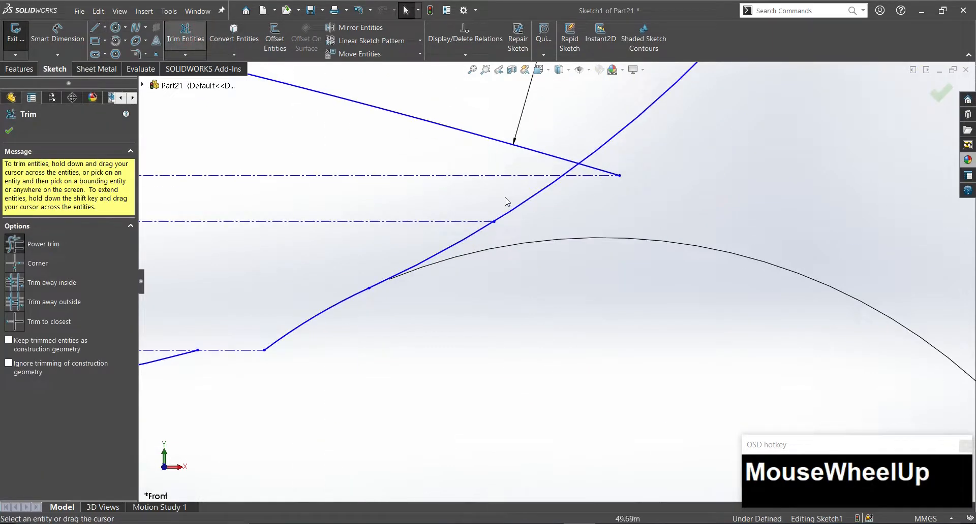
{"action": "scroll", "coordinate": [529, 239], "scroll_direction": "down", "scroll_amount": 2}
{"action": "left_click_drag", "start_coordinate": [334, 319], "coordinate": [338, 336]}
{"action": "scroll", "coordinate": [570, 234], "scroll_direction": "up", "scroll_amount": 5}
{"action": "left_click_drag", "start_coordinate": [549, 283], "coordinate": [533, 280]}
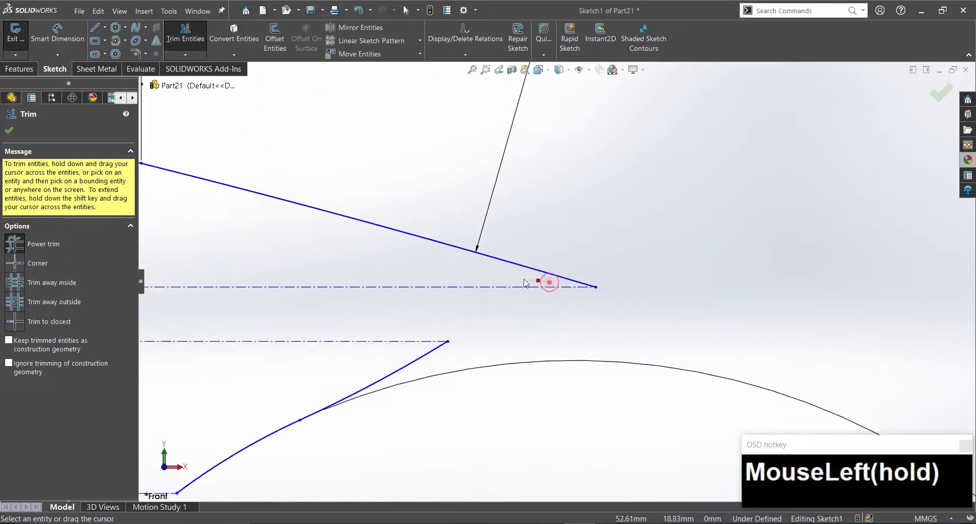
{"action": "scroll", "coordinate": [551, 282], "scroll_direction": "down", "scroll_amount": 4}
{"action": "key", "text": "Escape"}
Delete the 64 mm diameter dimension and dimension the lower arc with a 32 mm radius instead.
{"action": "scroll", "coordinate": [719, 308], "scroll_direction": "down", "scroll_amount": 4}
{"action": "left_click_drag", "start_coordinate": [747, 287], "coordinate": [663, 376]}
{"action": "key", "text": "Delete"}
{"action": "right_click_drag", "start_coordinate": [621, 419], "coordinate": [600, 373]}
{"action": "scroll", "coordinate": [522, 309], "scroll_direction": "up", "scroll_amount": 5}
{"action": "left_click", "coordinate": [499, 305]}
{"action": "scroll", "coordinate": [592, 369], "scroll_direction": "down", "scroll_amount": 4}
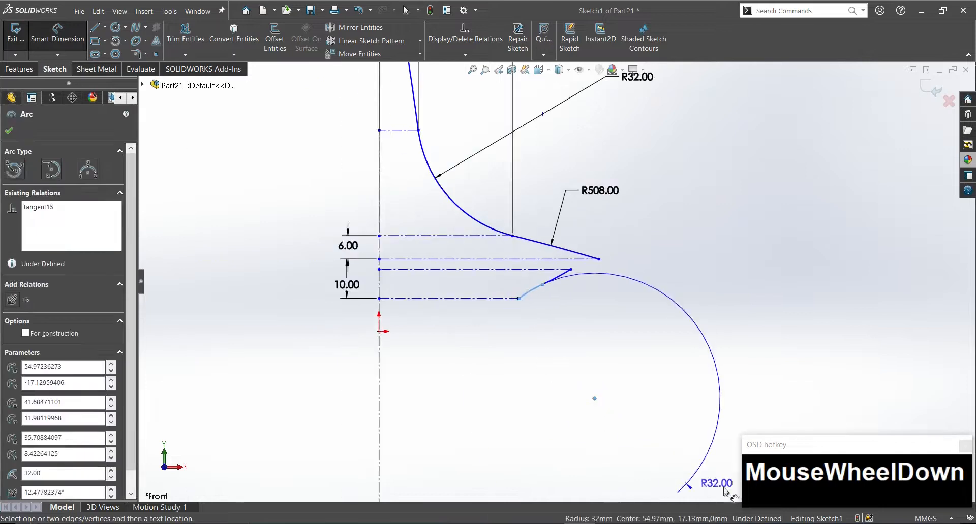
{"action": "left_click", "coordinate": [563, 341]}
{"action": "left_click", "coordinate": [518, 324]}
Set the radius of the arc adjoining the 32 mm arc to 204 mm.
{"action": "scroll", "coordinate": [505, 265], "scroll_direction": "up", "scroll_amount": 3}
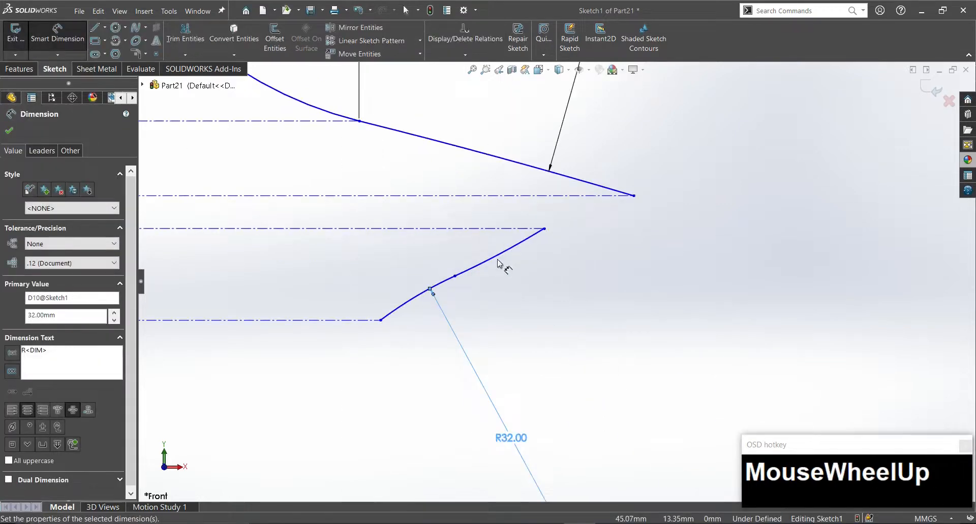
{"action": "left_click", "coordinate": [499, 255]}
{"action": "left_click", "coordinate": [621, 413]}
{"action": "type", "text": "204"}
{"action": "key", "text": "Return"}
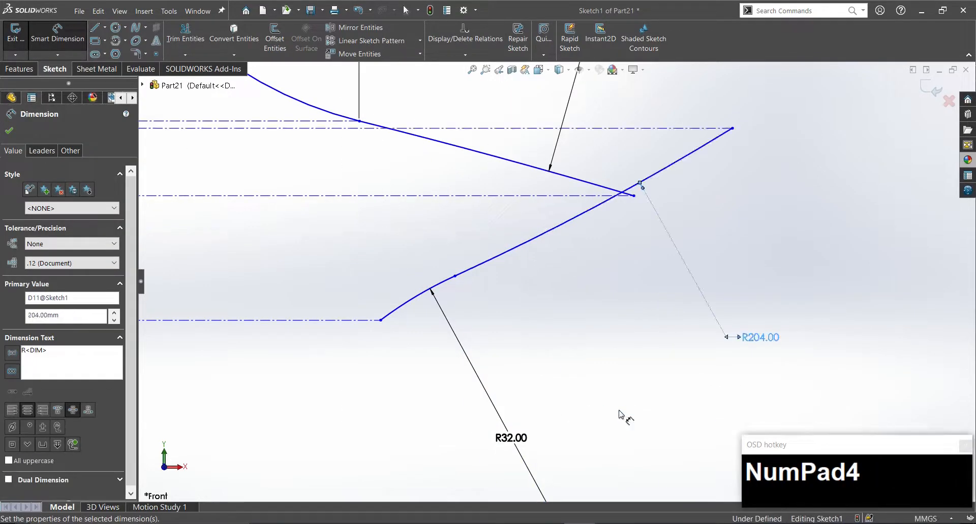
Pull the 204 mm arc's outer end and its construction line back below the 508 mm arc's outer end.
{"action": "key", "text": "Escape"}
{"action": "left_click_drag", "start_coordinate": [732, 129], "coordinate": [594, 231]}
{"action": "left_click", "coordinate": [579, 299]}
{"action": "scroll", "coordinate": [556, 284], "scroll_direction": "down", "scroll_amount": 3}
{"action": "scroll", "coordinate": [472, 304], "scroll_direction": "down", "scroll_amount": 1}
{"action": "left_click_drag", "start_coordinate": [256, 258], "coordinate": [256, 261]}
{"action": "key", "text": "Escape"}
{"action": "left_click_drag", "start_coordinate": [533, 270], "coordinate": [511, 277]}
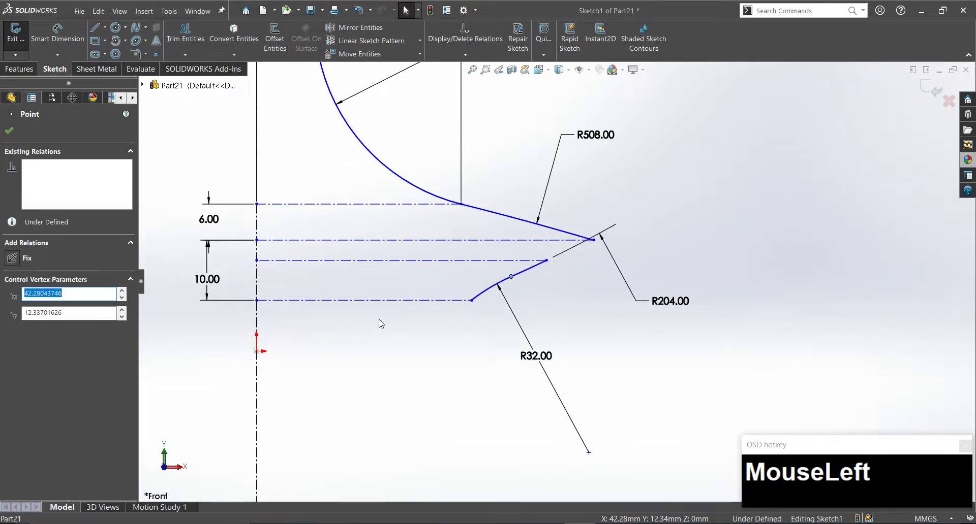
Delete the 32 mm arc together with its radius dimension.
{"action": "key", "text": "Escape"}
{"action": "left_click", "coordinate": [486, 292]}
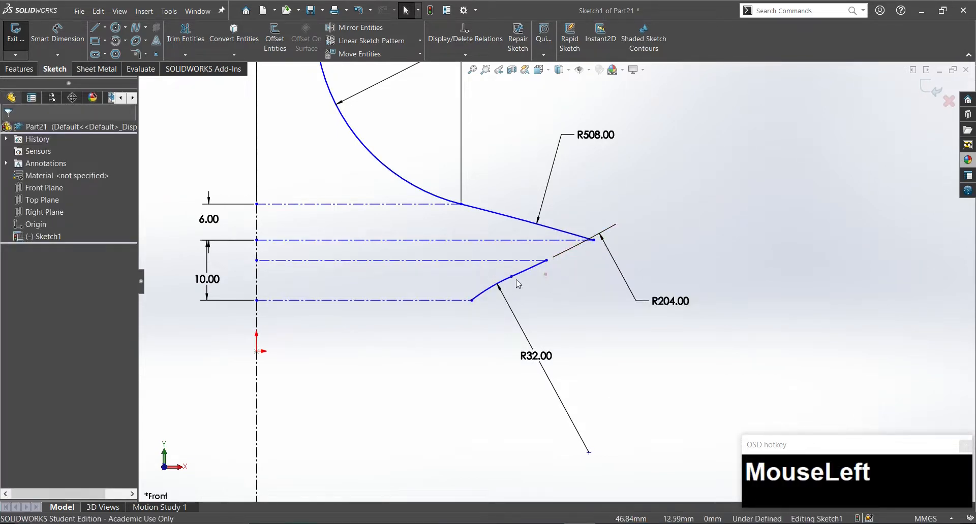
{"action": "key", "text": "Delete"}
{"action": "key", "text": "Return"}
Attach the 204 mm arc's inner end to the lowest construction line's end and align its outer end under the 508 mm arc's end.
{"action": "left_click_drag", "start_coordinate": [511, 275], "coordinate": [474, 304]}
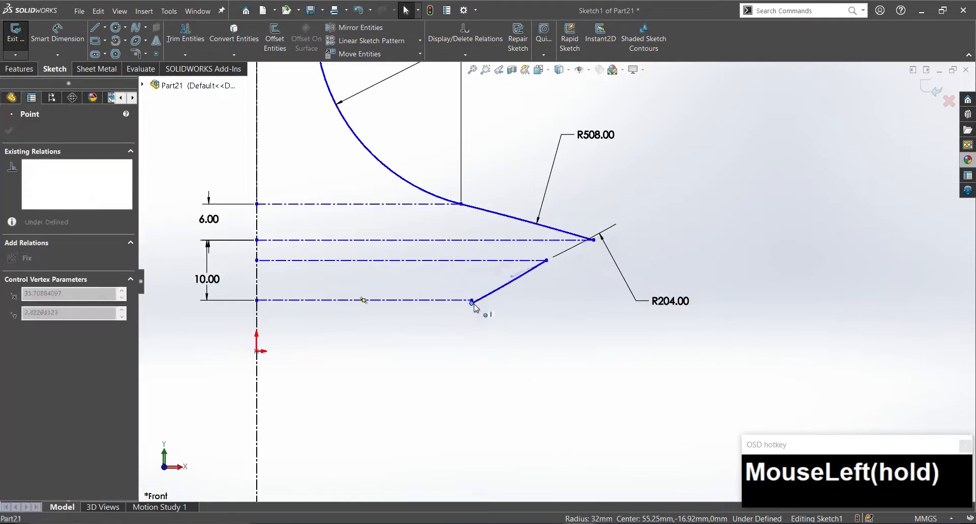
{"action": "left_click", "coordinate": [477, 348]}
{"action": "left_click_drag", "start_coordinate": [660, 368], "coordinate": [620, 380]}
{"action": "key", "text": "Escape"}
{"action": "left_click_drag", "start_coordinate": [546, 261], "coordinate": [594, 261]}
{"action": "left_click", "coordinate": [605, 290]}
Sketch a small circle at the outer ends of the two arcs and make it tangent to the 508 mm arc.
{"action": "right_click_drag", "start_coordinate": [605, 289], "coordinate": [594, 250]}
{"action": "left_click", "coordinate": [586, 251]}
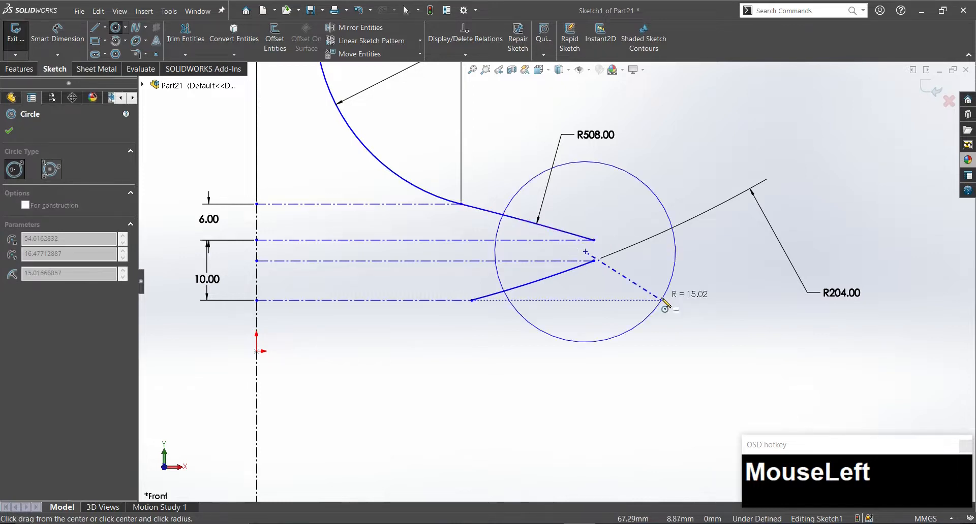
{"action": "left_click", "coordinate": [616, 238]}
{"action": "key", "text": "Escape"}
{"action": "scroll", "coordinate": [598, 220], "scroll_direction": "up", "scroll_amount": 7}
{"action": "left_click_drag", "start_coordinate": [333, 251], "coordinate": [289, 319]}
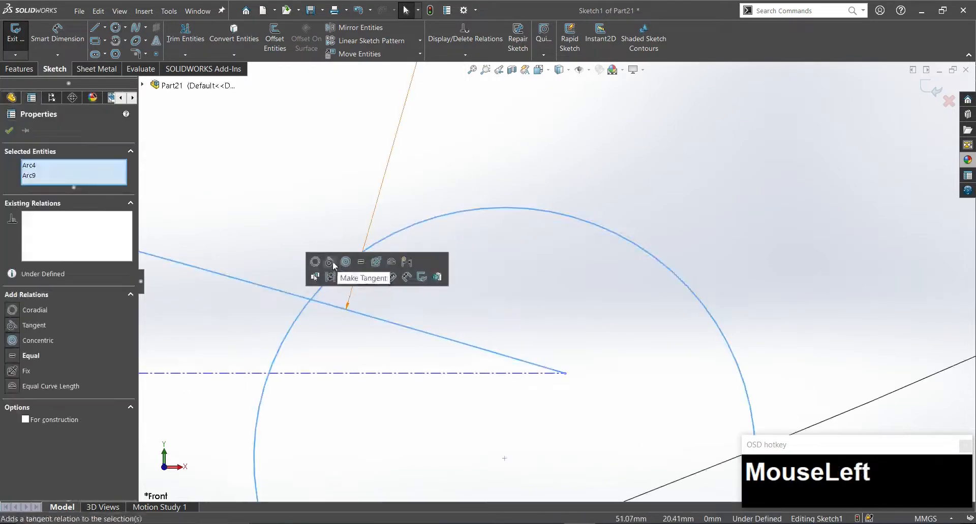
{"action": "left_click", "coordinate": [333, 262]}
{"action": "scroll", "coordinate": [534, 345], "scroll_direction": "down", "scroll_amount": 7}
{"action": "scroll", "coordinate": [503, 473], "scroll_direction": "up", "scroll_amount": 1}
{"action": "scroll", "coordinate": [502, 482], "scroll_direction": "up", "scroll_amount": 1}
{"action": "left_click_drag", "start_coordinate": [499, 331], "coordinate": [444, 369]}
{"action": "left_click", "coordinate": [546, 315]}
{"action": "key", "text": "ctrl+z"}
{"action": "left_click", "coordinate": [489, 322]}
{"action": "left_click", "coordinate": [542, 383]}
Try to attach the 204 mm arc's outer end to the small circle, and undo the attempt.
{"action": "left_click_drag", "start_coordinate": [647, 373], "coordinate": [557, 296]}
{"action": "left_click_drag", "start_coordinate": [461, 315], "coordinate": [474, 334]}
{"action": "left_click", "coordinate": [611, 346], "text": "ctrl"}
{"action": "key", "text": "alt+d"}
{"action": "left_click", "coordinate": [588, 373]}
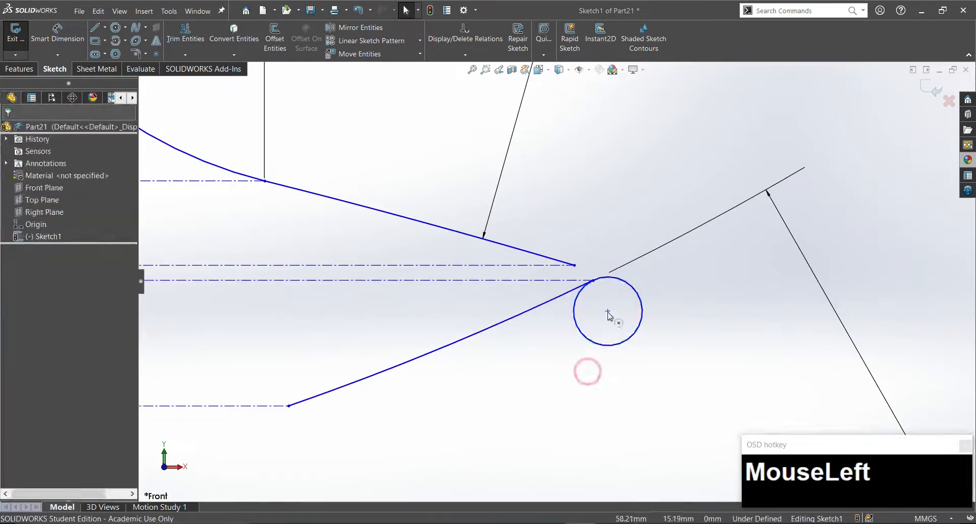
{"action": "left_click_drag", "start_coordinate": [608, 312], "coordinate": [548, 359]}
{"action": "key", "text": "ctrl+z"}
{"action": "left_click", "coordinate": [560, 357]}
{"action": "key", "text": "ctrl+z"}
{"action": "left_click", "coordinate": [605, 325]}
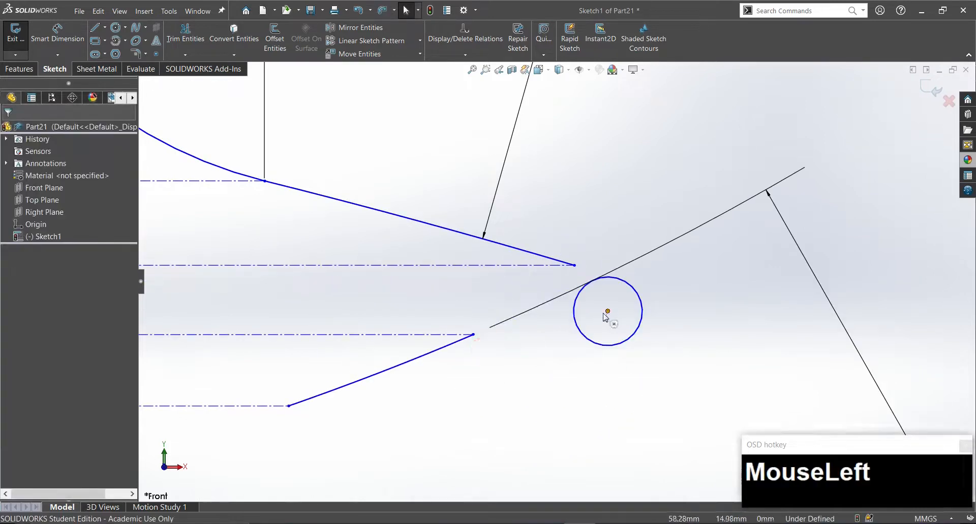
Move the small circle between the outer ends of both arcs and make it tangent to the 204 mm arc.
{"action": "left_click_drag", "start_coordinate": [608, 311], "coordinate": [528, 293]}
{"action": "left_click_drag", "start_coordinate": [385, 345], "coordinate": [559, 344]}
{"action": "key", "text": "Escape"}
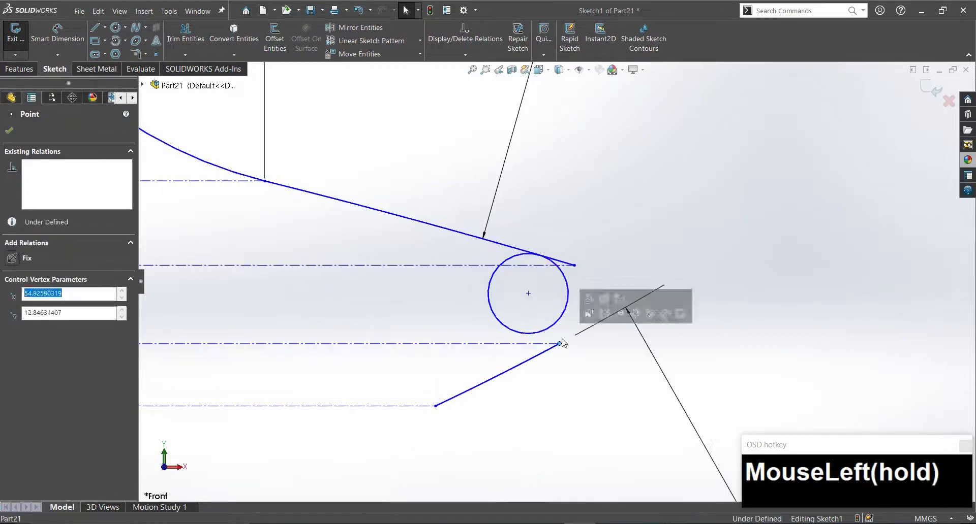
{"action": "left_click", "coordinate": [552, 326]}
{"action": "left_click", "coordinate": [546, 353], "text": "ctrl"}
{"action": "left_click", "coordinate": [584, 311]}
{"action": "left_click", "coordinate": [613, 250]}
Make the outer ends of the 508 mm and 204 mm arcs coincident with the small circle.
{"action": "scroll", "coordinate": [584, 275], "scroll_direction": "down", "scroll_amount": 5}
{"action": "left_click", "coordinate": [557, 249]}
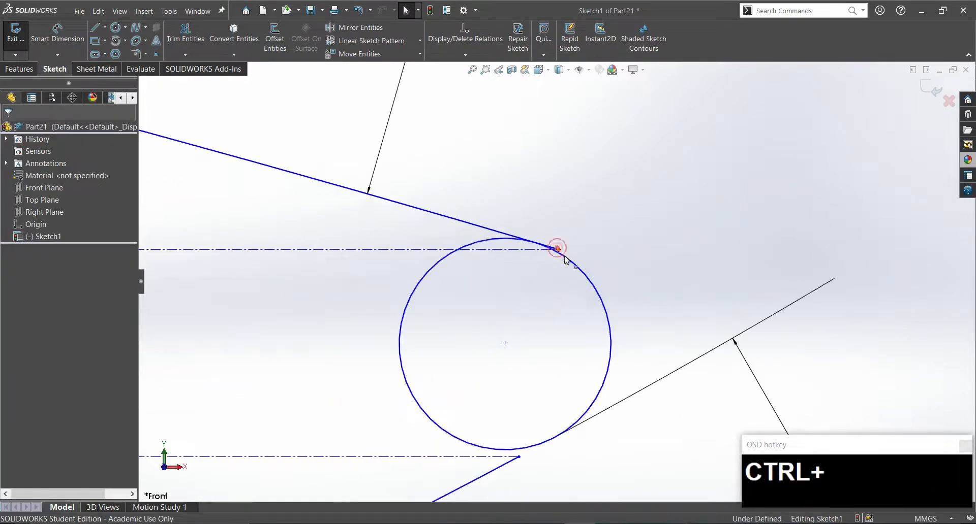
{"action": "left_click", "coordinate": [572, 264], "text": "ctrl"}
{"action": "key", "text": "alt+d"}
{"action": "left_click", "coordinate": [553, 321]}
{"action": "left_click", "coordinate": [542, 464]}
{"action": "left_click", "coordinate": [550, 455], "text": "ctrl"}
{"action": "key", "text": "alt+d"}
{"action": "left_click", "coordinate": [566, 474]}
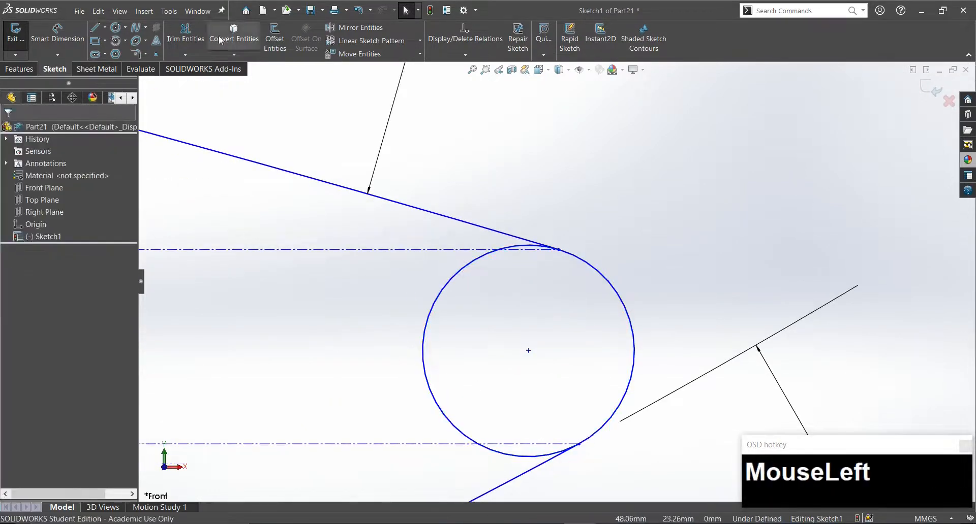
Trim away the inner part of the small circle, leaving only the rounded outer end between the two arcs.
{"action": "left_click", "coordinate": [185, 33]}
{"action": "scroll", "coordinate": [528, 255], "scroll_direction": "up", "scroll_amount": 3}
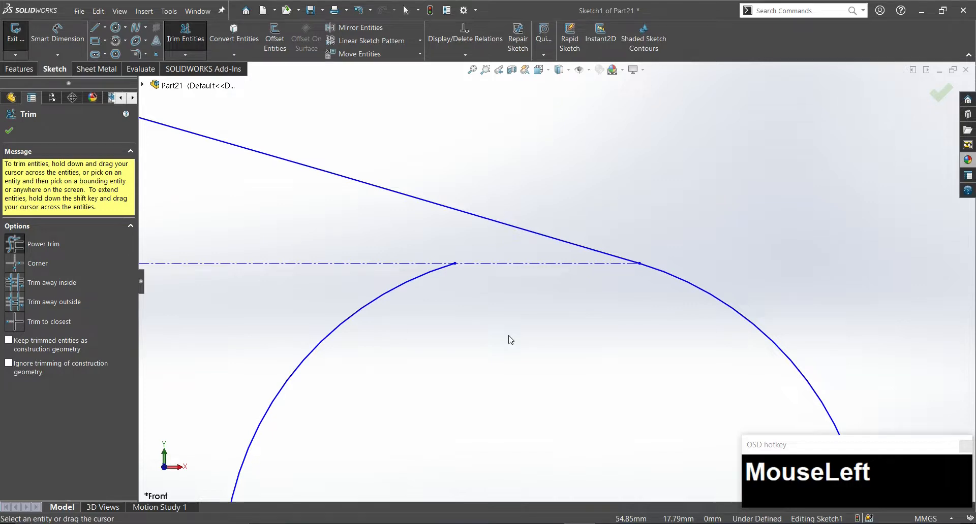
{"action": "scroll", "coordinate": [533, 345], "scroll_direction": "down", "scroll_amount": 5}
{"action": "scroll", "coordinate": [533, 447], "scroll_direction": "up", "scroll_amount": 3}
{"action": "left_click_drag", "start_coordinate": [562, 436], "coordinate": [482, 324]}
{"action": "scroll", "coordinate": [554, 284], "scroll_direction": "down", "scroll_amount": 4}
{"action": "left_click", "coordinate": [592, 348]}
{"action": "key", "text": "Escape"}
Make the rounded end arc tangent to both the lower 204 mm arc and the upper 508 mm arc.
{"action": "left_click", "coordinate": [614, 264]}
{"action": "left_click", "coordinate": [576, 347], "text": "ctrl"}
{"action": "left_click", "coordinate": [620, 299]}
{"action": "left_click", "coordinate": [613, 374]}
{"action": "left_click", "coordinate": [593, 227]}
{"action": "left_click", "coordinate": [564, 211], "text": "ctrl"}
{"action": "left_click", "coordinate": [609, 165]}
{"action": "left_click", "coordinate": [656, 298]}
Drag the rounded end's lower point vertically under its upper point and adjust the lower arc's position.
{"action": "left_click_drag", "start_coordinate": [604, 347], "coordinate": [584, 347]}
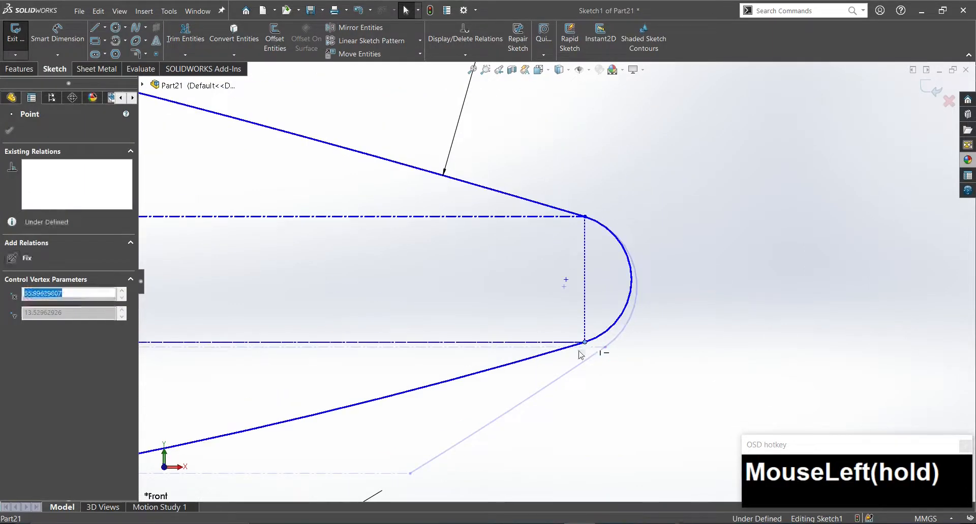
{"action": "scroll", "coordinate": [457, 371], "scroll_direction": "down", "scroll_amount": 9}
{"action": "scroll", "coordinate": [330, 325], "scroll_direction": "up", "scroll_amount": 2}
{"action": "mouse_move", "coordinate": [525, 316]}
{"action": "left_mouse_down"}
{"action": "mouse_move", "coordinate": [520, 298]}
{"action": "mouse_move", "coordinate": [520, 318]}
{"action": "left_mouse_up"}
{"action": "left_click", "coordinate": [654, 346]}
{"action": "left_click_drag", "start_coordinate": [672, 283], "coordinate": [667, 307]}
{"action": "left_click", "coordinate": [645, 350]}
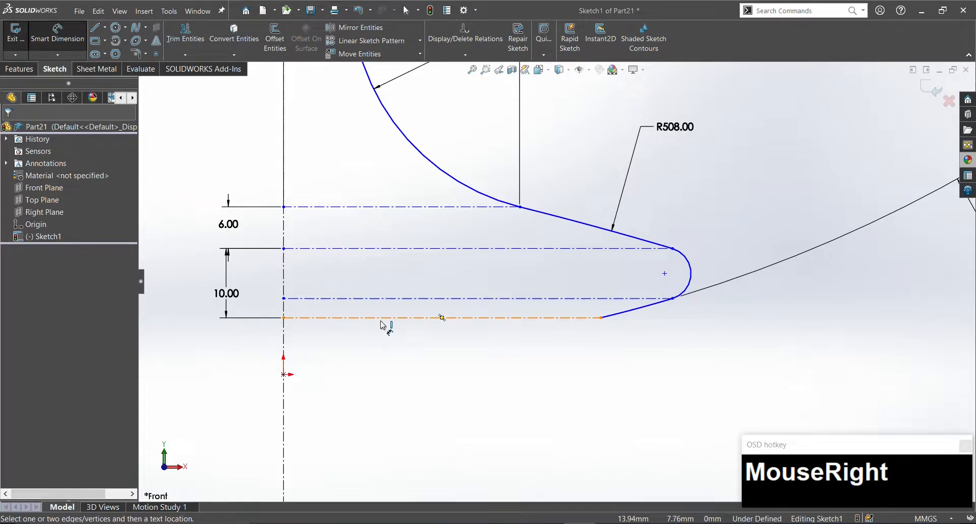
Move the profile down the vertical centreline, bringing its lowest construction line closer to the origin.
{"action": "scroll", "coordinate": [433, 401], "scroll_direction": "up", "scroll_amount": 4}
{"action": "scroll", "coordinate": [435, 406], "scroll_direction": "down", "scroll_amount": 2}
{"action": "key", "text": "Escape"}
{"action": "mouse_move", "coordinate": [435, 237]}
{"action": "left_mouse_down"}
{"action": "mouse_move", "coordinate": [440, 265]}
{"action": "mouse_move", "coordinate": [441, 240]}
{"action": "left_mouse_up"}
{"action": "left_click_drag", "start_coordinate": [435, 161], "coordinate": [437, 179]}
{"action": "left_click", "coordinate": [567, 284]}
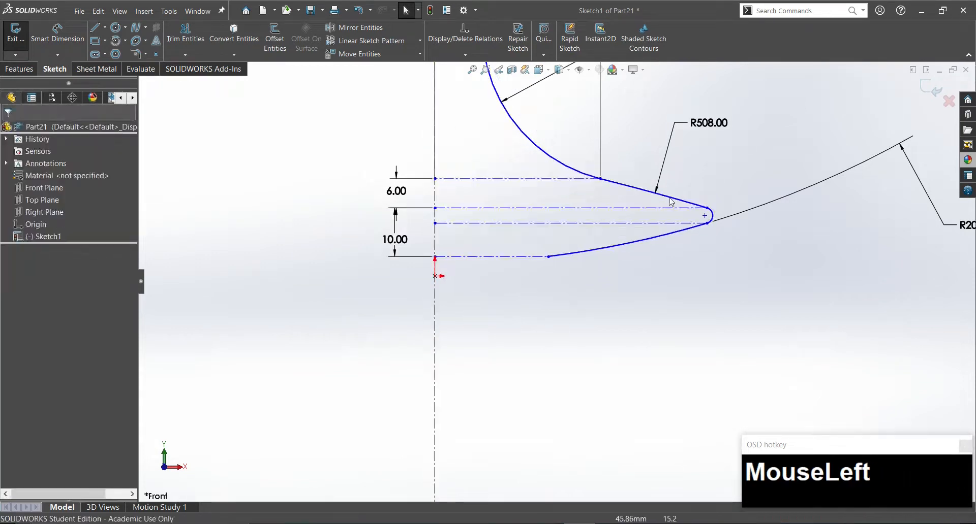
Lower the profile along the centreline until its lowest construction line sits just above the origin.
{"action": "left_click", "coordinate": [635, 223]}
{"action": "left_click", "coordinate": [600, 209], "text": "ctrl"}
{"action": "key", "text": "alt+q"}
{"action": "left_click", "coordinate": [616, 290]}
{"action": "left_click_drag", "start_coordinate": [435, 223], "coordinate": [441, 274]}
{"action": "left_click", "coordinate": [539, 264]}
{"action": "scroll", "coordinate": [538, 262], "scroll_direction": "up", "scroll_amount": 3}
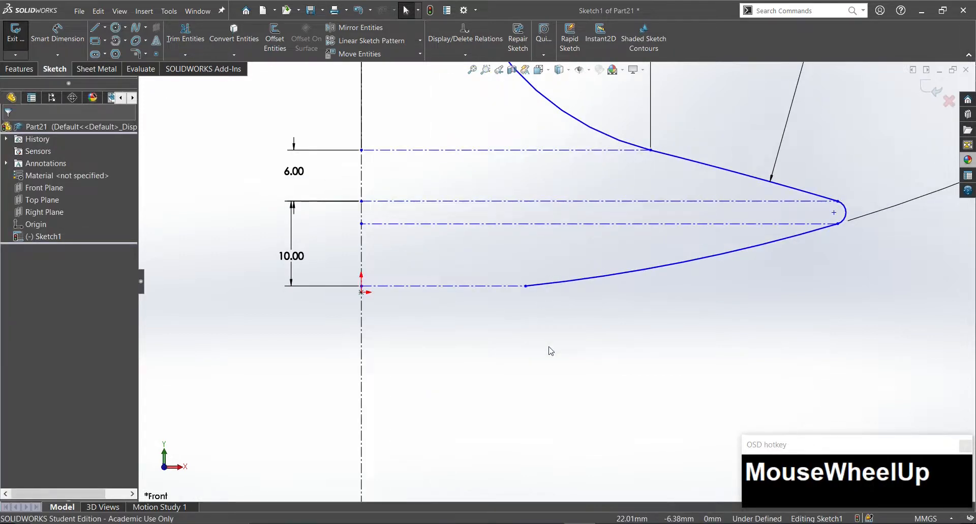
Draw a perimeter circle below the profile that touches the underside of the 204 mm arc.
{"action": "right_click_drag", "start_coordinate": [518, 392], "coordinate": [468, 376]}
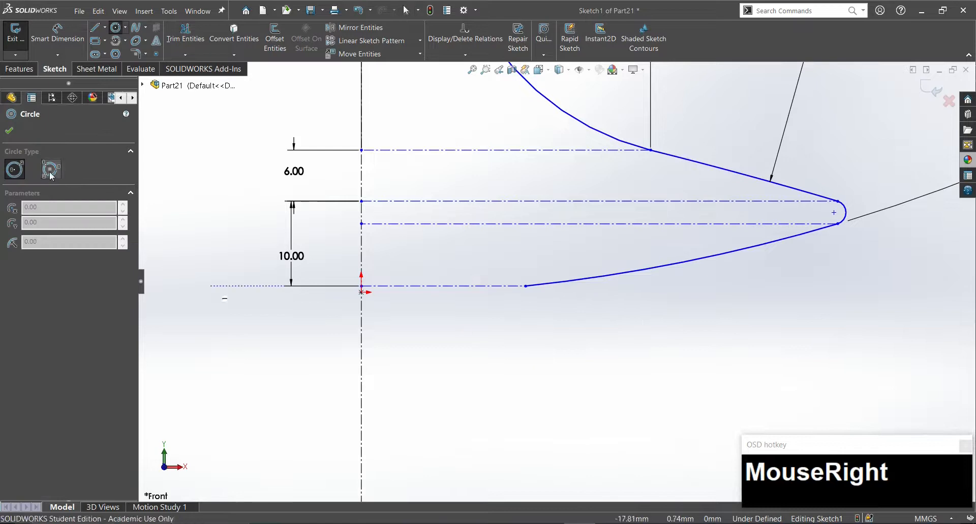
{"action": "left_click", "coordinate": [50, 169]}
{"action": "left_click", "coordinate": [599, 279]}
{"action": "left_click", "coordinate": [570, 444]}
{"action": "left_click", "coordinate": [593, 369]}
{"action": "key", "text": "Escape"}
{"action": "right_click_drag", "start_coordinate": [614, 316], "coordinate": [631, 289]}
{"action": "scroll", "coordinate": [556, 282], "scroll_direction": "down", "scroll_amount": 4}
Draw a horizontal construction line from the circle's left quadrant to the centreline and trim the circle to its upper-left quarter.
{"action": "right_click_drag", "start_coordinate": [630, 361], "coordinate": [584, 357]}
{"action": "key", "text": "alt+c"}
{"action": "left_click", "coordinate": [562, 368]}
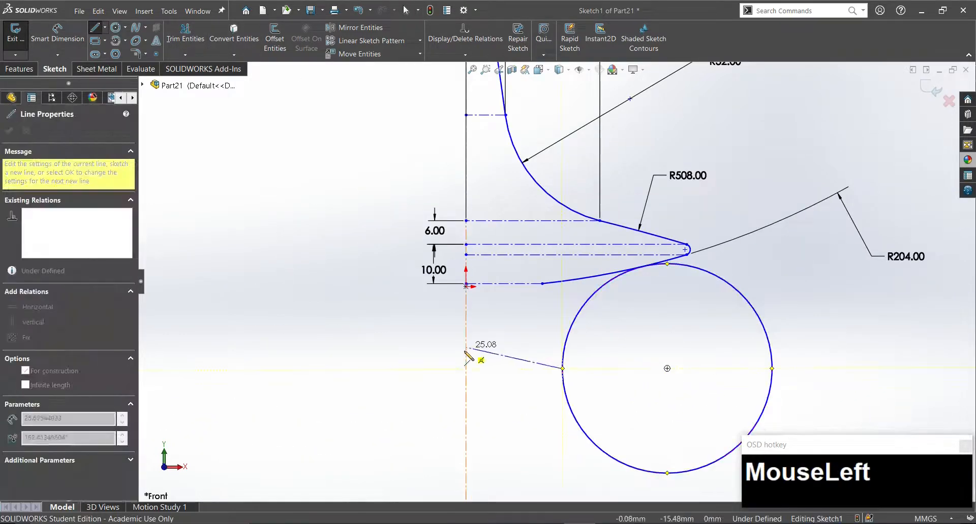
{"action": "left_click", "coordinate": [466, 371]}
{"action": "key", "text": "Escape"}
{"action": "right_click_drag", "start_coordinate": [538, 391], "coordinate": [595, 414]}
{"action": "left_click_drag", "start_coordinate": [631, 432], "coordinate": [625, 486]}
Dimension the remaining quarter arc below the rim with a 32 mm radius.
{"action": "right_click_drag", "start_coordinate": [612, 417], "coordinate": [605, 368]}
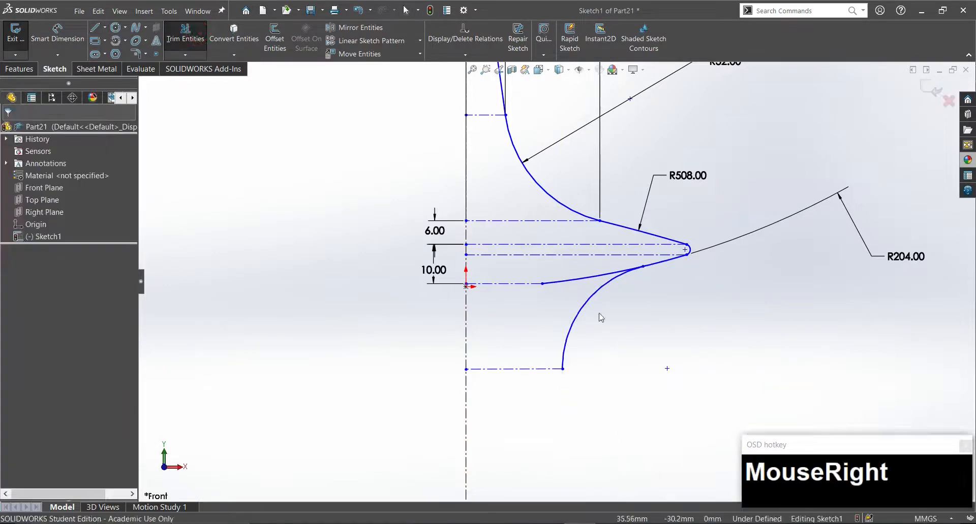
{"action": "left_click", "coordinate": [572, 328]}
{"action": "left_click", "coordinate": [785, 408]}
{"action": "type", "text": "32"}
{"action": "key", "text": "Return"}
{"action": "scroll", "coordinate": [573, 305], "scroll_direction": "up", "scroll_amount": 4}
{"action": "key", "text": "Escape"}
Bring the 204 mm arc's inner end to the lower 32 mm arc's upper end and level that arc's lower construction line.
{"action": "left_click_drag", "start_coordinate": [508, 264], "coordinate": [678, 222]}
{"action": "scroll", "coordinate": [459, 394], "scroll_direction": "down", "scroll_amount": 3}
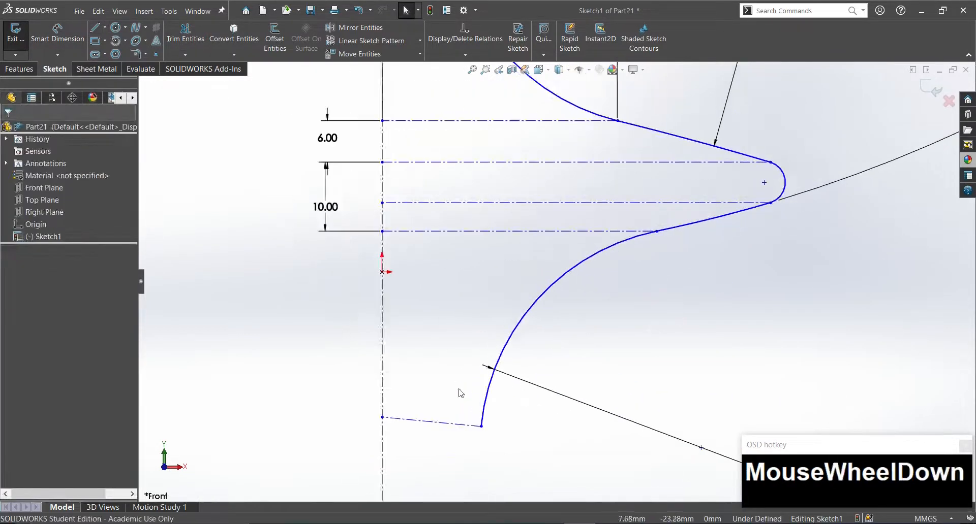
{"action": "left_click", "coordinate": [475, 378]}
{"action": "left_click", "coordinate": [508, 344]}
{"action": "left_click", "coordinate": [520, 405]}
Reshape the lower 32 mm arc by dragging its lower end to about 7 mm from the centreline and 33 mm below the origin.
{"action": "scroll", "coordinate": [513, 389], "scroll_direction": "down", "scroll_amount": 2}
{"action": "left_click_drag", "start_coordinate": [518, 361], "coordinate": [518, 374]}
{"action": "left_click", "coordinate": [600, 296]}
{"action": "left_click_drag", "start_coordinate": [604, 269], "coordinate": [585, 316]}
{"action": "left_click", "coordinate": [545, 421]}
{"action": "scroll", "coordinate": [541, 430], "scroll_direction": "down", "scroll_amount": 2}
{"action": "scroll", "coordinate": [541, 428], "scroll_direction": "up", "scroll_amount": 2}
{"action": "left_click", "coordinate": [502, 341]}
{"action": "left_click", "coordinate": [610, 342]}
{"action": "left_click_drag", "start_coordinate": [507, 342], "coordinate": [503, 308]}
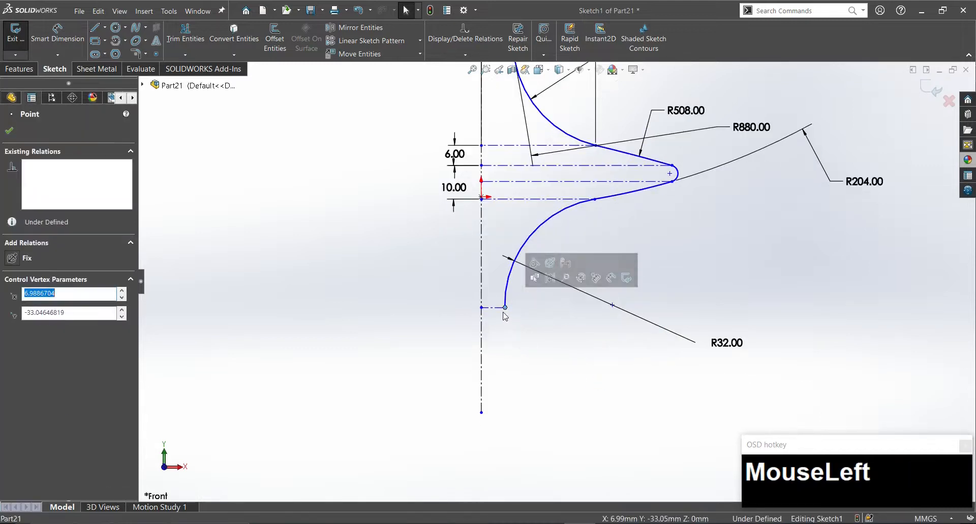
{"action": "left_click", "coordinate": [502, 326]}
{"action": "scroll", "coordinate": [508, 359], "scroll_direction": "down", "scroll_amount": 1}
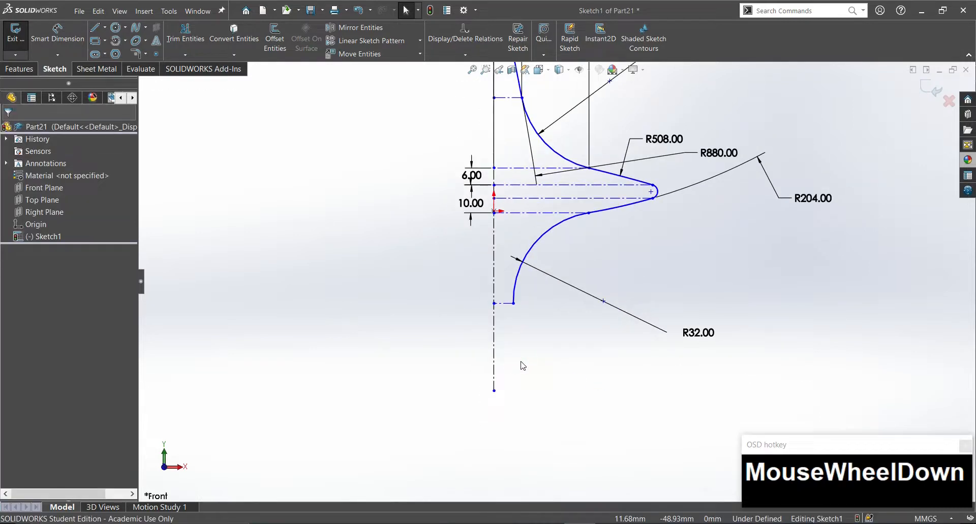
Dimension the full length of the vertical centreline as 135 mm.
{"action": "right_click_drag", "start_coordinate": [530, 367], "coordinate": [526, 325]}
{"action": "left_click", "coordinate": [495, 259]}
{"action": "scroll", "coordinate": [413, 258], "scroll_direction": "down", "scroll_amount": 3}
{"action": "left_click", "coordinate": [402, 251]}
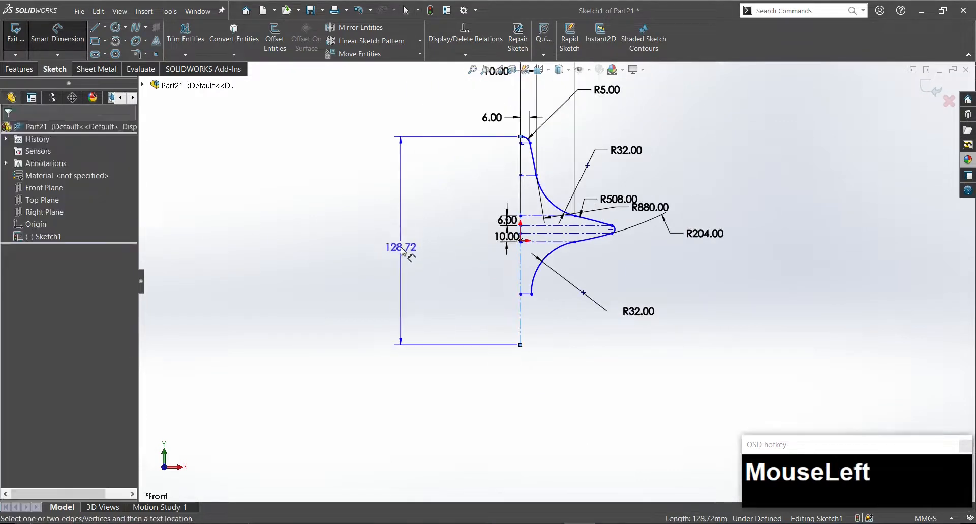
{"action": "type", "text": "13"}
{"action": "key", "text": "Return"}
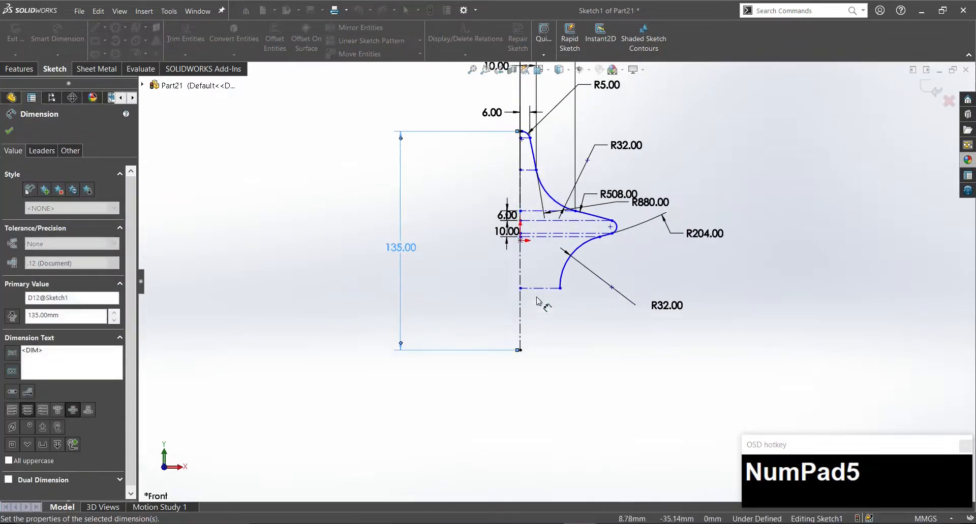
{"action": "scroll", "coordinate": [542, 289], "scroll_direction": "up", "scroll_amount": 2}
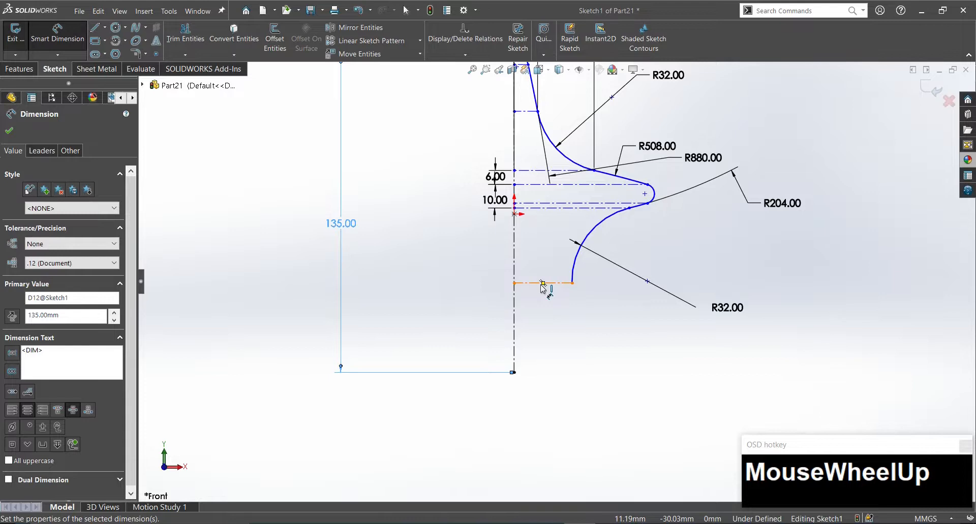
{"action": "left_click", "coordinate": [541, 285]}
{"action": "left_click", "coordinate": [515, 373]}
{"action": "key", "text": "Escape"}
Draw a circle of about 63.5 mm radius, centred left of the centreline and passing through the lower construction line's outer end.
{"action": "scroll", "coordinate": [539, 323], "scroll_direction": "up", "scroll_amount": 3}
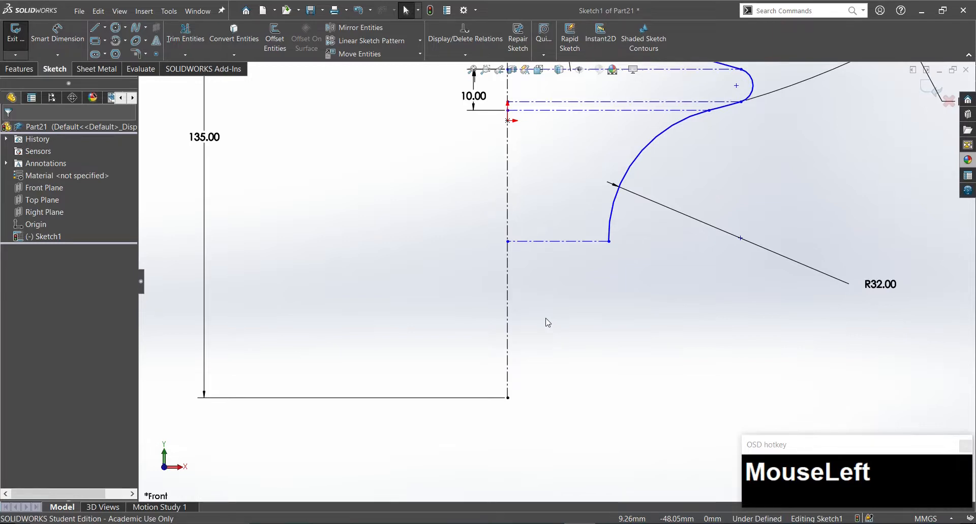
{"action": "right_click_drag", "start_coordinate": [570, 260], "coordinate": [618, 318]}
{"action": "left_click", "coordinate": [364, 148]}
{"action": "left_click", "coordinate": [609, 242]}
{"action": "key", "text": "Escape"}
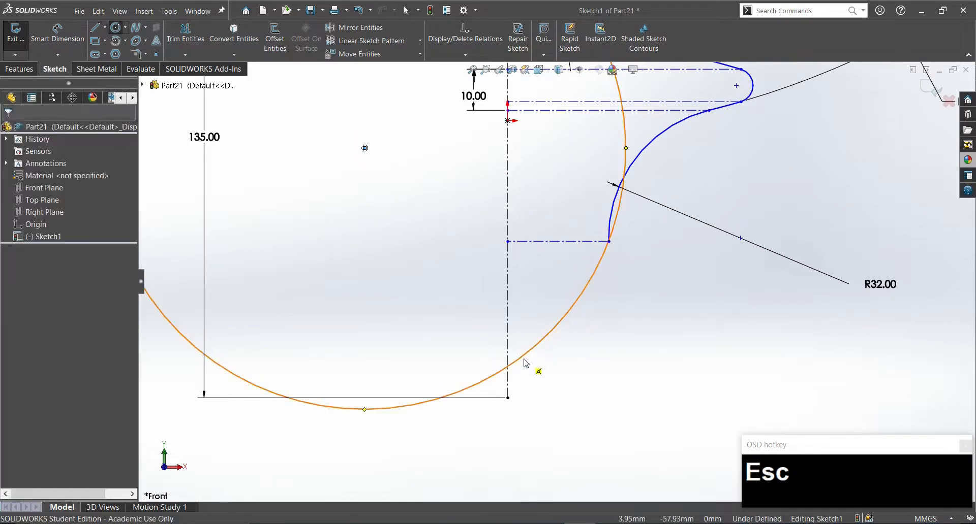
Dimension the new large circle with a 320 mm diameter.
{"action": "right_click_drag", "start_coordinate": [601, 362], "coordinate": [577, 310]}
{"action": "left_click", "coordinate": [567, 313]}
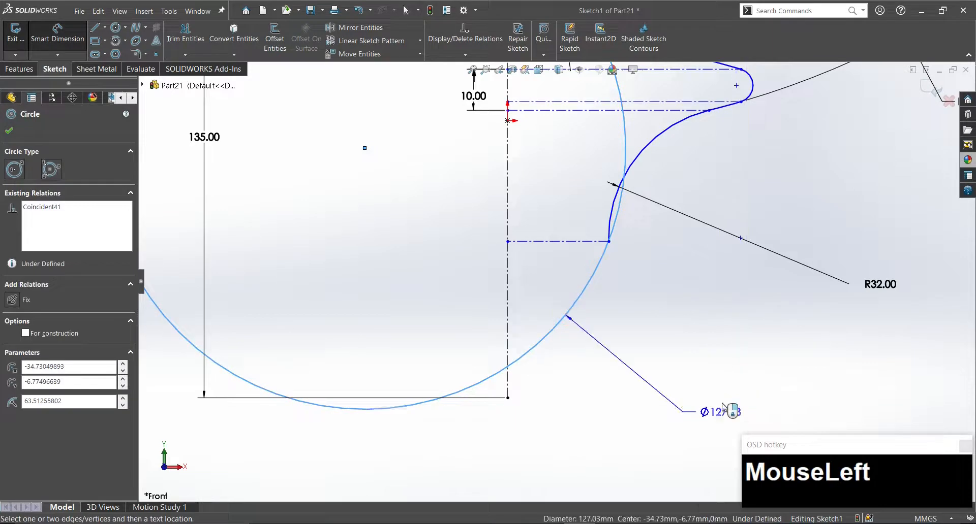
{"action": "scroll", "coordinate": [729, 418], "scroll_direction": "down", "scroll_amount": 2}
{"action": "left_click", "coordinate": [733, 409]}
{"action": "type", "text": "320"}
{"action": "key", "text": "Return"}
{"action": "key", "text": "Escape"}
{"action": "scroll", "coordinate": [607, 241], "scroll_direction": "up", "scroll_amount": 6}
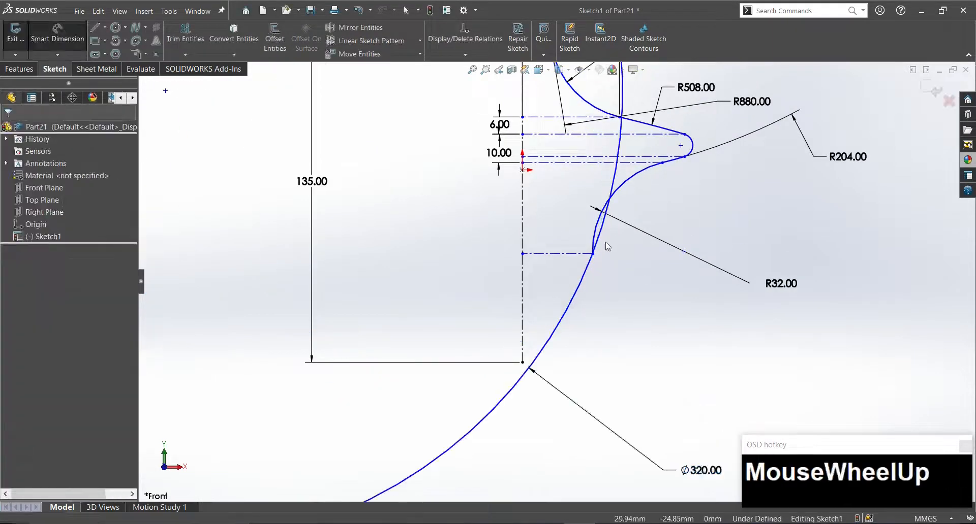
Make the large circle tangent to the lower 32 mm arc and trim it where it crosses the profile.
{"action": "left_click_drag", "start_coordinate": [582, 235], "coordinate": [536, 251]}
{"action": "left_click", "coordinate": [614, 331]}
{"action": "left_click", "coordinate": [186, 33]}
{"action": "scroll", "coordinate": [505, 153], "scroll_direction": "down", "scroll_amount": 3}
{"action": "scroll", "coordinate": [504, 118], "scroll_direction": "up", "scroll_amount": 2}
{"action": "scroll", "coordinate": [506, 113], "scroll_direction": "up", "scroll_amount": 4}
Delete the large circle's leftover fragment inside the upper profile, keeping the remaining arc tangent to the lower 32 mm arc.
{"action": "left_click", "coordinate": [547, 198]}
{"action": "key", "text": "Delete"}
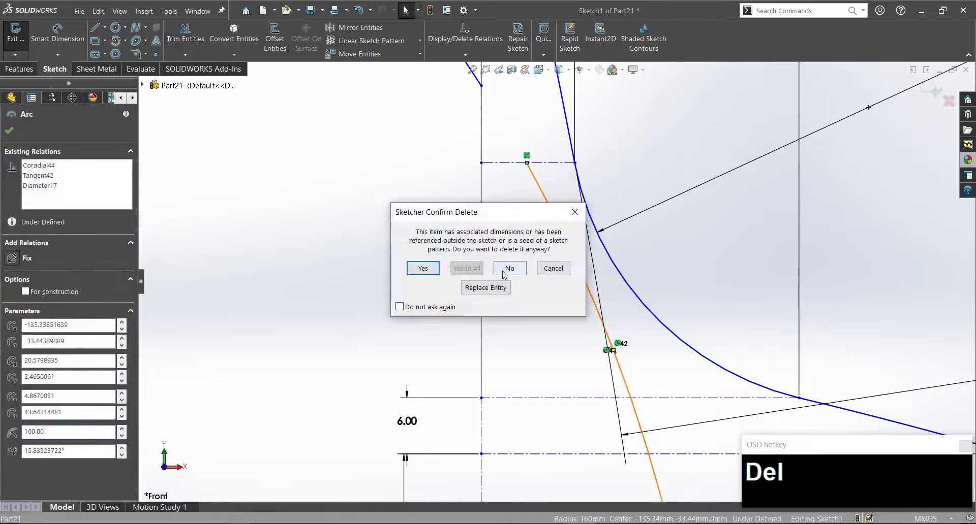
{"action": "key", "text": "Return"}
{"action": "scroll", "coordinate": [502, 279], "scroll_direction": "down", "scroll_amount": 5}
{"action": "scroll", "coordinate": [634, 239], "scroll_direction": "up", "scroll_amount": 5}
{"action": "left_click", "coordinate": [629, 268], "text": "ctrl"}
{"action": "left_click", "coordinate": [687, 335]}
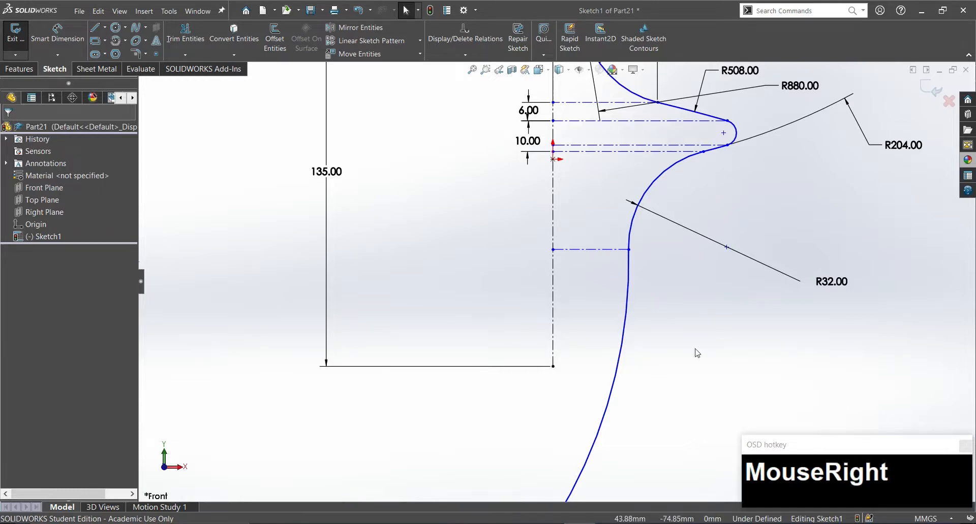
Dimension the lower horizontal construction line as 35.4/2, giving 17.70 mm.
{"action": "right_click_drag", "start_coordinate": [690, 394], "coordinate": [687, 351]}
{"action": "left_click", "coordinate": [608, 250]}
{"action": "left_click", "coordinate": [704, 286]}
{"action": "type", "text": "35.4/2"}
{"action": "key", "text": "Return"}
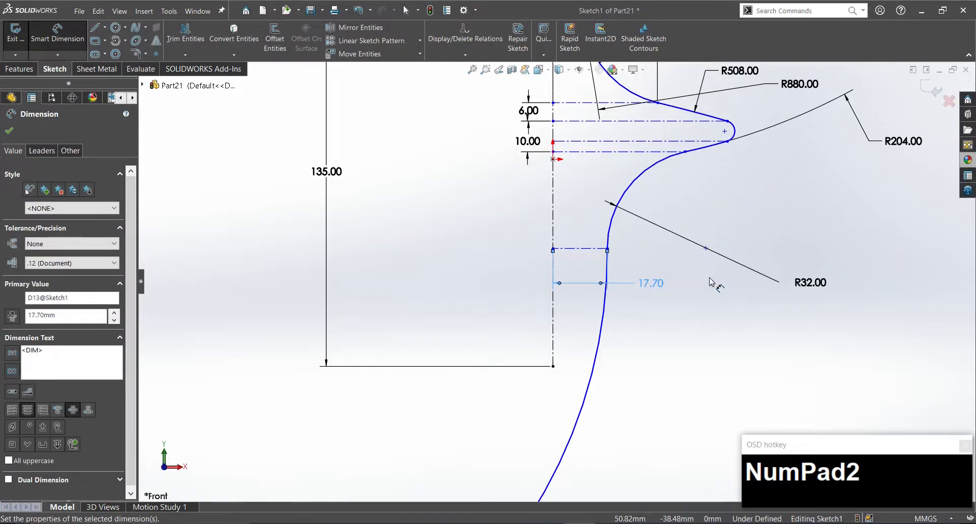
{"action": "key", "text": "Escape"}
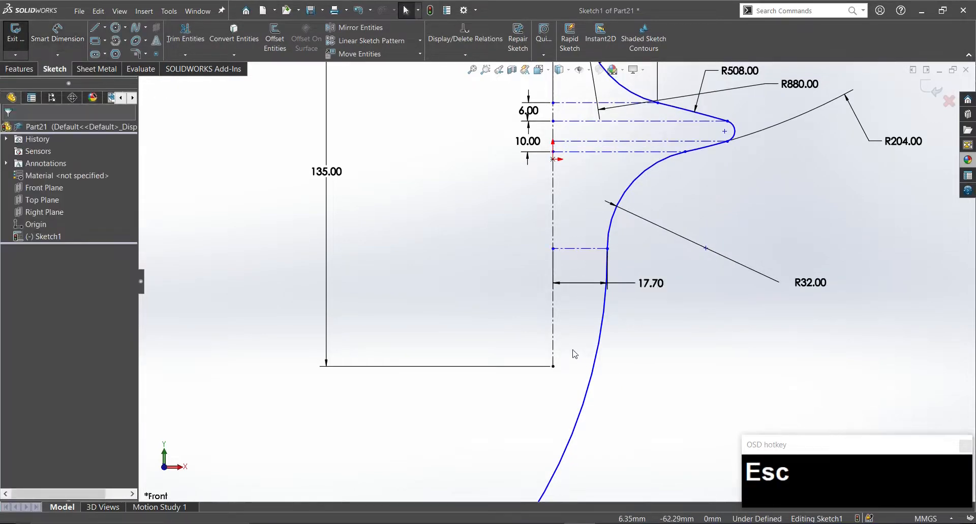
Dimension the large lower arc with a 320 mm radius.
{"action": "scroll", "coordinate": [575, 353], "scroll_direction": "up", "scroll_amount": 2}
{"action": "scroll", "coordinate": [434, 263], "scroll_direction": "down", "scroll_amount": 4}
{"action": "mouse_move", "coordinate": [434, 264]}
{"action": "left_mouse_down"}
{"action": "mouse_move", "coordinate": [438, 255]}
{"action": "mouse_move", "coordinate": [430, 261]}
{"action": "left_mouse_up"}
{"action": "right_click_drag", "start_coordinate": [624, 385], "coordinate": [627, 349]}
{"action": "left_click", "coordinate": [570, 339]}
{"action": "left_click", "coordinate": [695, 385]}
{"action": "type", "text": "320"}
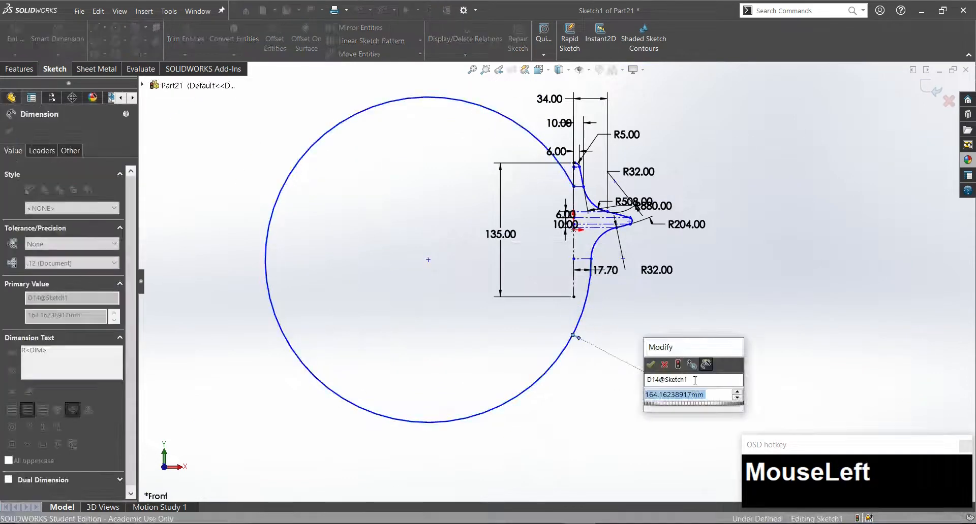
{"action": "key", "text": "Return"}
{"action": "scroll", "coordinate": [611, 283], "scroll_direction": "down", "scroll_amount": 3}
{"action": "scroll", "coordinate": [459, 270], "scroll_direction": "up", "scroll_amount": 5}
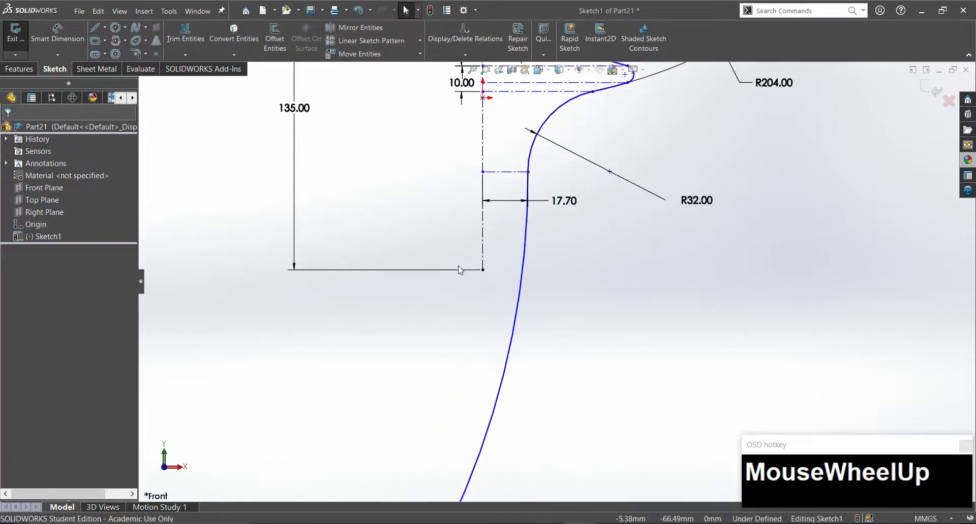
{"action": "right_click_drag", "start_coordinate": [500, 297], "coordinate": [485, 272]}
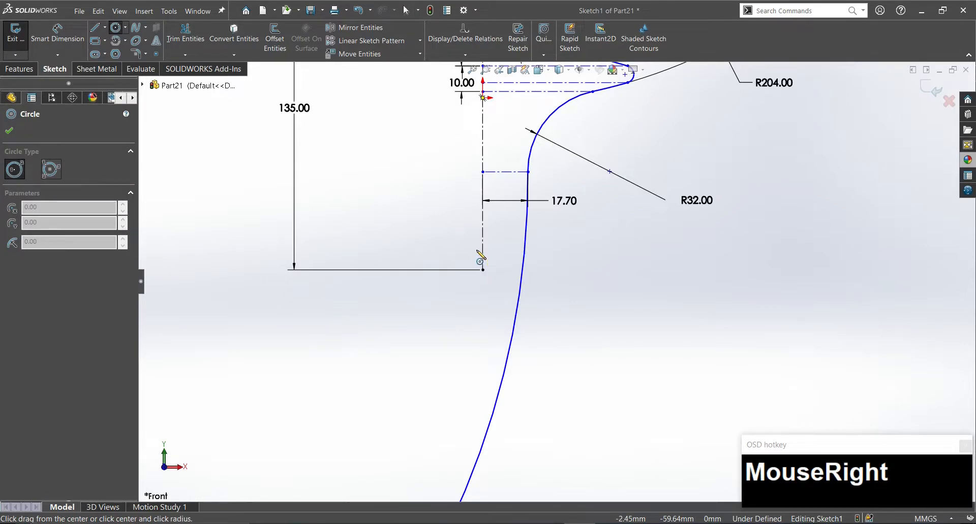
{"action": "left_click", "coordinate": [483, 270]}
{"action": "key", "text": "Escape"}
Draw a circle centred on the centreline through its lower endpoint and make it tangent to the 320 mm radius arc.
{"action": "right_click_drag", "start_coordinate": [496, 279], "coordinate": [486, 244]}
{"action": "left_click", "coordinate": [483, 242]}
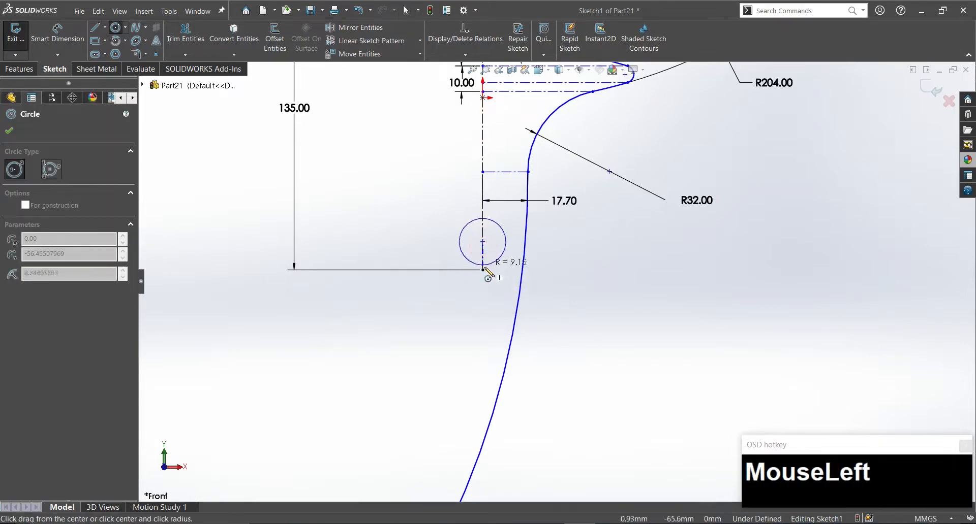
{"action": "left_click", "coordinate": [483, 270]}
{"action": "key", "text": "Escape"}
{"action": "left_click", "coordinate": [508, 254]}
{"action": "left_click", "coordinate": [524, 259], "text": "ctrl"}
{"action": "key", "text": "alt+a"}
{"action": "left_click", "coordinate": [549, 278]}
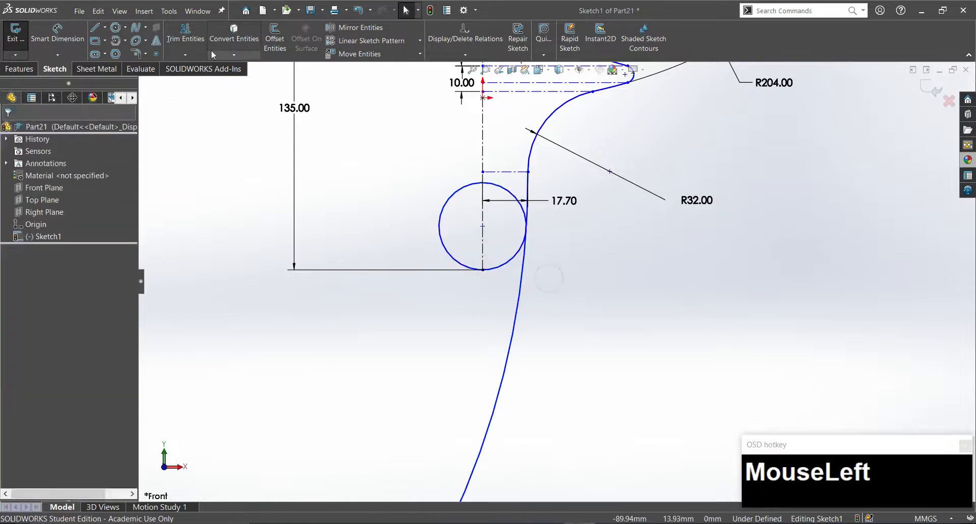
Trim the circle and the 320 mm arc into a rounded lower end and reposition the 320 mm radius dimension.
{"action": "left_click", "coordinate": [186, 35]}
{"action": "left_click_drag", "start_coordinate": [442, 177], "coordinate": [463, 211]}
{"action": "left_click_drag", "start_coordinate": [521, 278], "coordinate": [556, 282]}
{"action": "scroll", "coordinate": [557, 282], "scroll_direction": "down", "scroll_amount": 3}
{"action": "key", "text": "Escape"}
{"action": "left_click_drag", "start_coordinate": [674, 495], "coordinate": [674, 436]}
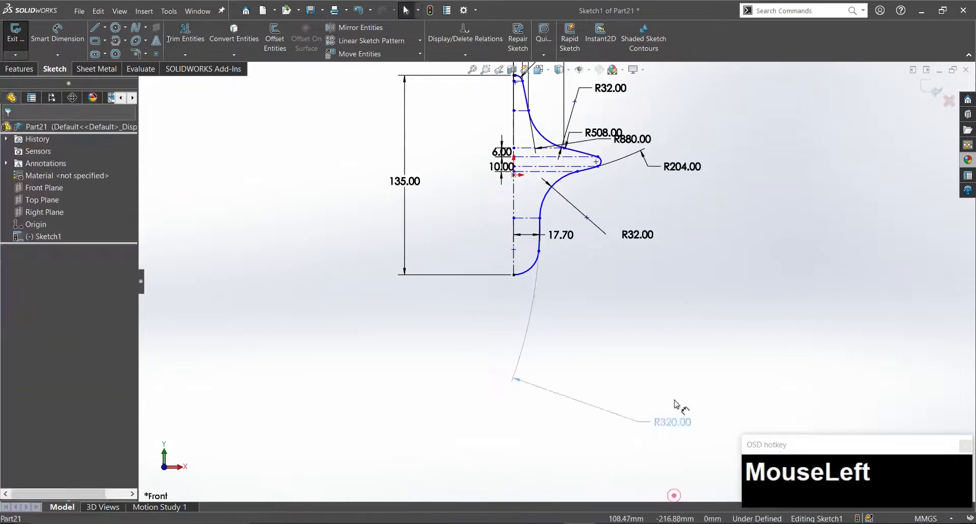
Try to dimension the height from the centreline's lower end to the lower construction line as 26 mm, and remove that dimension.
{"action": "scroll", "coordinate": [508, 198], "scroll_direction": "up", "scroll_amount": 3}
{"action": "right_click_drag", "start_coordinate": [521, 255], "coordinate": [521, 221]}
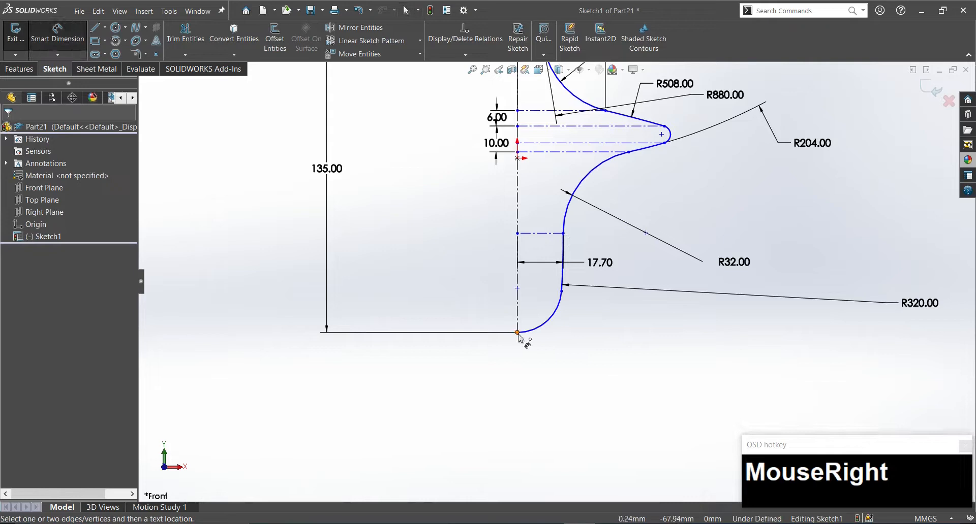
{"action": "left_click", "coordinate": [517, 333]}
{"action": "left_click", "coordinate": [518, 234]}
{"action": "left_click", "coordinate": [429, 284]}
{"action": "type", "text": "26"}
{"action": "key", "text": "Return"}
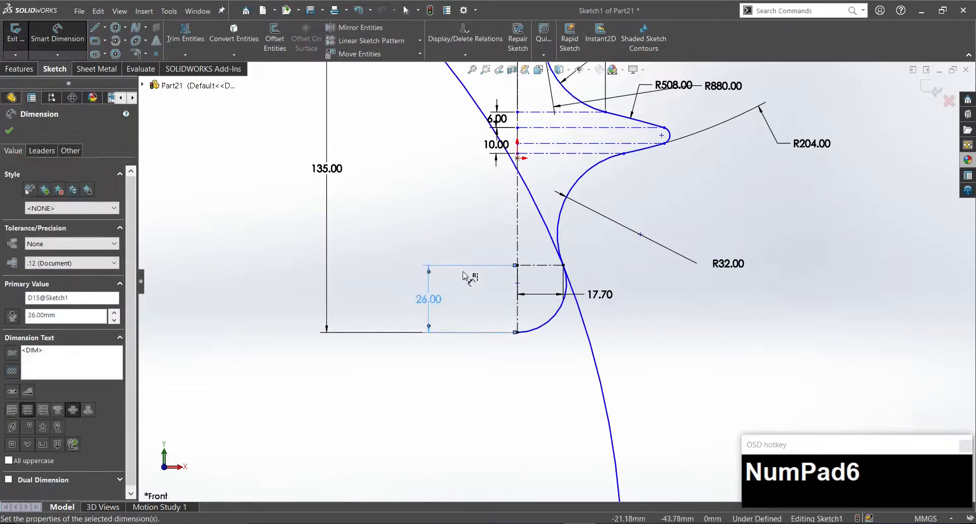
{"action": "key", "text": "ctrl+z"}
{"action": "left_click_drag", "start_coordinate": [595, 293], "coordinate": [596, 305]}
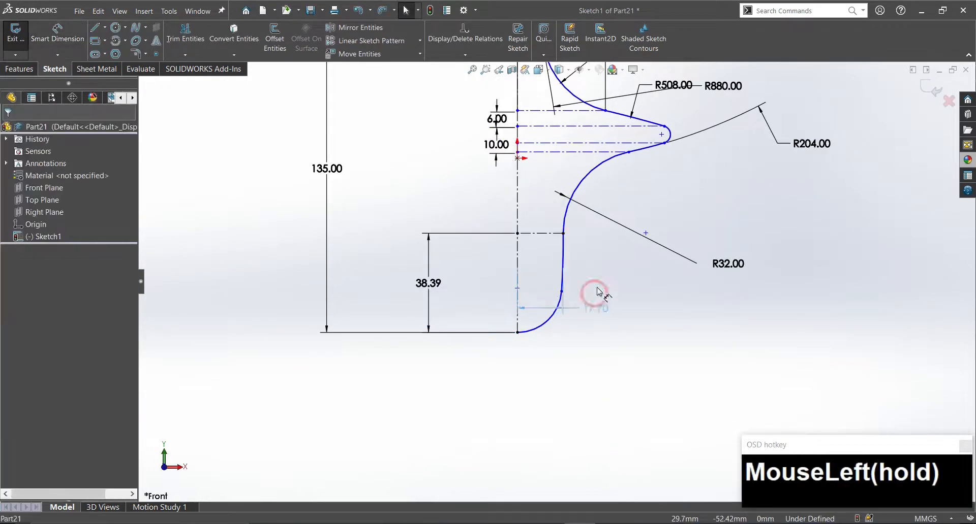
{"action": "key", "text": "Delete"}
Try to reshape the lower profile by dragging its construction line down and the wall arc's lower end outward.
{"action": "left_click_drag", "start_coordinate": [517, 234], "coordinate": [518, 252]}
{"action": "scroll", "coordinate": [520, 295], "scroll_direction": "up", "scroll_amount": 3}
{"action": "left_click_drag", "start_coordinate": [603, 289], "coordinate": [630, 312]}
{"action": "key", "text": "ctrl+z"}
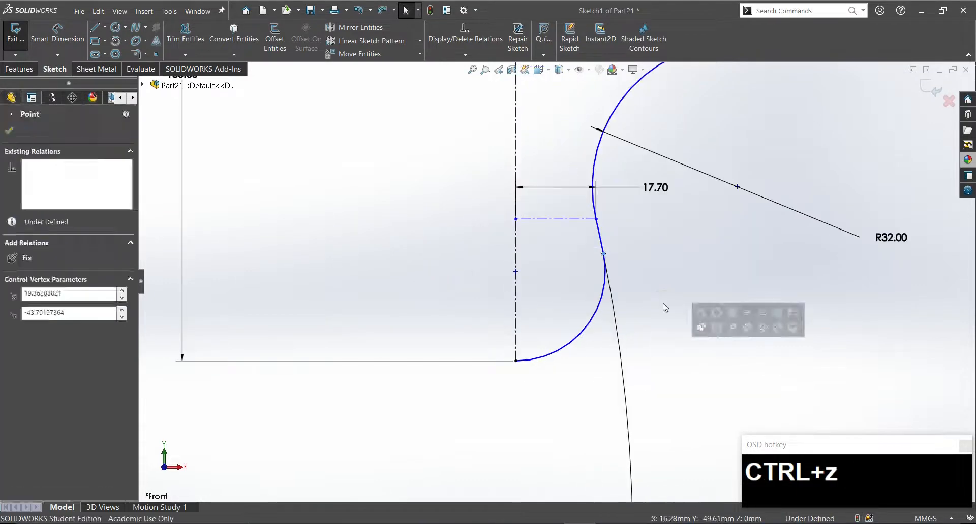
Try deleting the rounded bottom arc and dragging the wall arc's freed end outward, and undo these changes.
{"action": "left_click", "coordinate": [599, 316]}
{"action": "key", "text": "Delete"}
{"action": "mouse_move", "coordinate": [604, 254]}
{"action": "left_mouse_down"}
{"action": "mouse_move", "coordinate": [580, 271]}
{"action": "mouse_move", "coordinate": [617, 254]}
{"action": "left_mouse_up"}
{"action": "scroll", "coordinate": [555, 281], "scroll_direction": "down", "scroll_amount": 2}
{"action": "key", "text": "ctrl+z"}
{"action": "key", "text": "ctrl+z"}
{"action": "key", "text": "ctrl+z"}
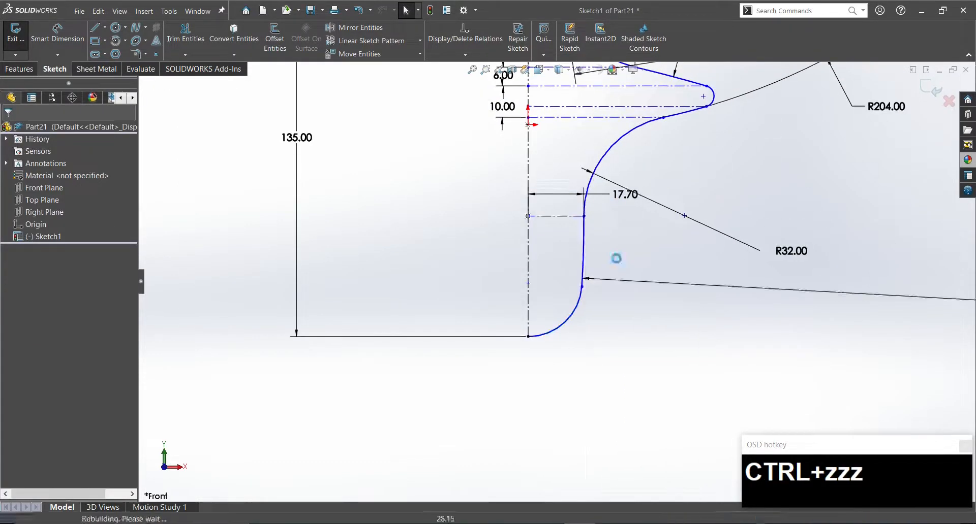
Drag the lower 32 mm arc's centre down so that its lower end and construction line move closer to the bottom.
{"action": "left_click", "coordinate": [622, 284]}
{"action": "key", "text": "Delete"}
{"action": "mouse_move", "coordinate": [682, 213]}
{"action": "left_mouse_down"}
{"action": "mouse_move", "coordinate": [683, 227]}
{"action": "mouse_move", "coordinate": [684, 204]}
{"action": "mouse_move", "coordinate": [707, 249]}
{"action": "mouse_move", "coordinate": [685, 243]}
{"action": "left_mouse_up"}
{"action": "left_click", "coordinate": [684, 260]}
{"action": "left_click", "coordinate": [685, 261]}
{"action": "left_click", "coordinate": [570, 234]}
{"action": "key", "text": "Escape"}
Delete the 32 mm arc below the rim and drag the freed upper end of the 320 mm wall arc.
{"action": "left_click", "coordinate": [603, 173]}
{"action": "key", "text": "Delete"}
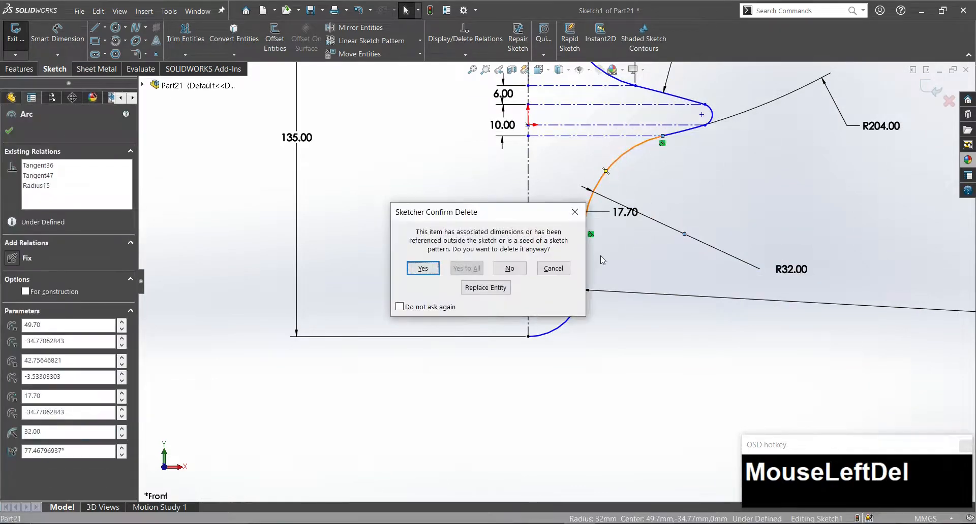
{"action": "left_click", "coordinate": [423, 266]}
{"action": "left_click_drag", "start_coordinate": [584, 234], "coordinate": [595, 202]}
Dimension the height from the centreline's lower end to the lower construction line as 26 mm.
{"action": "right_click_drag", "start_coordinate": [545, 388], "coordinate": [542, 358]}
{"action": "left_click", "coordinate": [528, 336]}
{"action": "left_click", "coordinate": [558, 199]}
{"action": "left_click", "coordinate": [463, 265]}
{"action": "type", "text": "6"}
{"action": "key", "text": "Escape"}
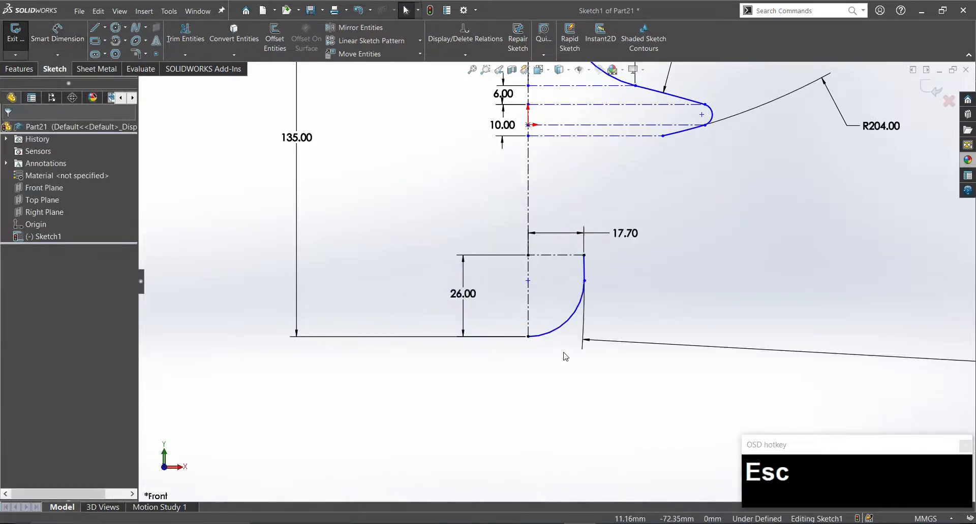
Delete the rounded bottom arc between the wall arc and the centreline's lower end.
{"action": "left_click", "coordinate": [593, 241]}
{"action": "left_click", "coordinate": [591, 255]}
{"action": "key", "text": "Delete"}
{"action": "left_click", "coordinate": [551, 366]}
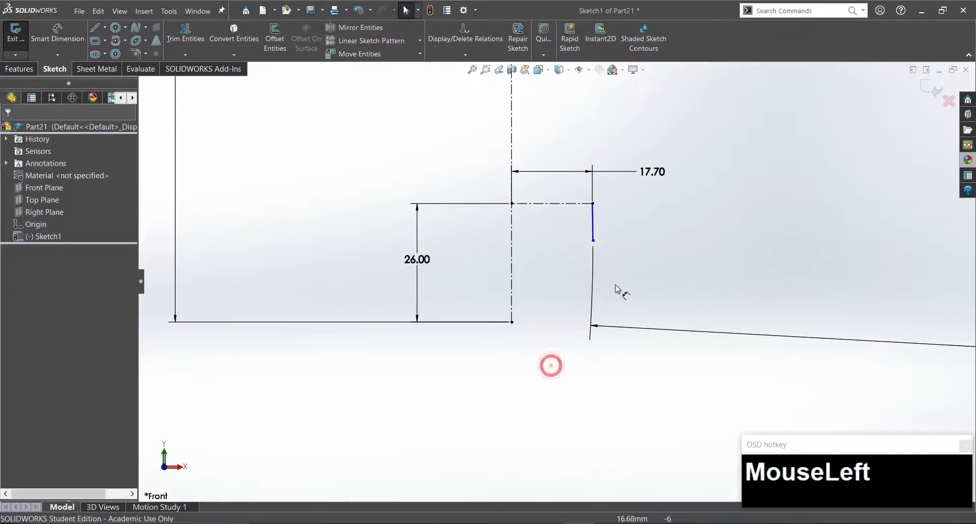
Extend the wall arc's lower end downward and draw a horizontal construction line from the centreline to it, about 13 mm long.
{"action": "left_click", "coordinate": [593, 240]}
{"action": "key", "text": "alt+c"}
{"action": "left_click", "coordinate": [511, 302]}
{"action": "left_click", "coordinate": [571, 302]}
Dimension the lower horizontal construction line as 10.6/2 mm.
{"action": "right_click_drag", "start_coordinate": [579, 311], "coordinate": [562, 304]}
{"action": "left_click", "coordinate": [558, 303]}
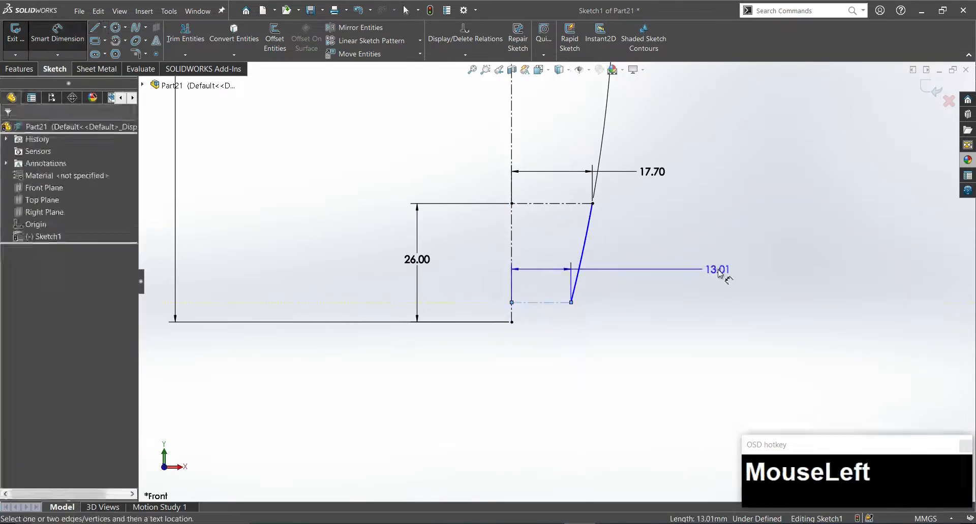
{"action": "left_click", "coordinate": [718, 274]}
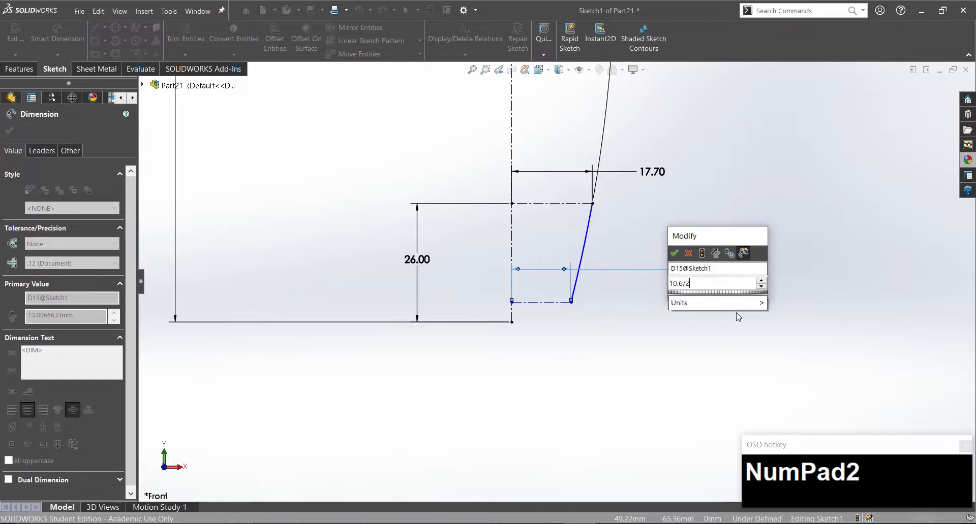
{"action": "type", "text": "10.6/2"}
{"action": "key", "text": "Return"}
{"action": "key", "text": "Escape"}
Reposition the R320 dimension text closer to the profile.
{"action": "scroll", "coordinate": [618, 319], "scroll_direction": "down", "scroll_amount": 2}
{"action": "left_click", "coordinate": [714, 332]}
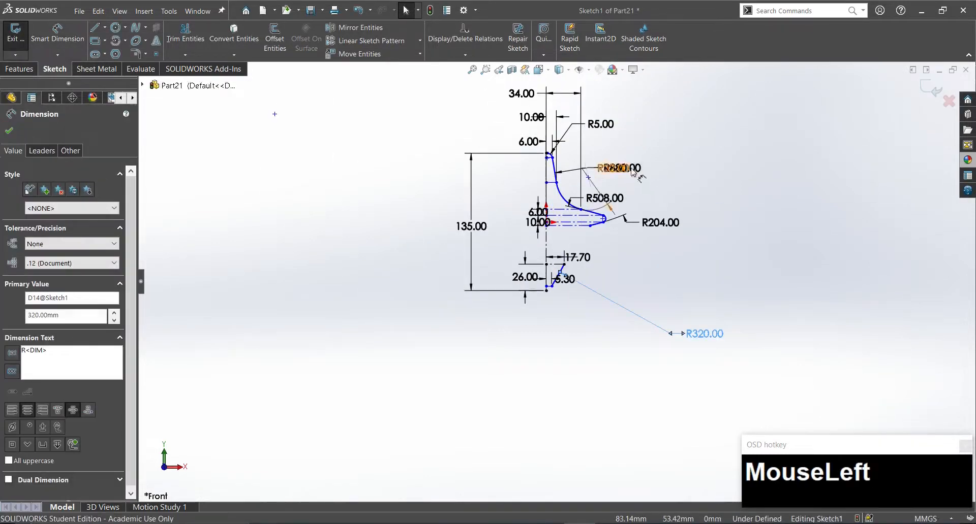
{"action": "key", "text": "Escape"}
Sketch a circle near the centreline's lower end for the rounded bottom.
{"action": "scroll", "coordinate": [543, 223], "scroll_direction": "up", "scroll_amount": 5}
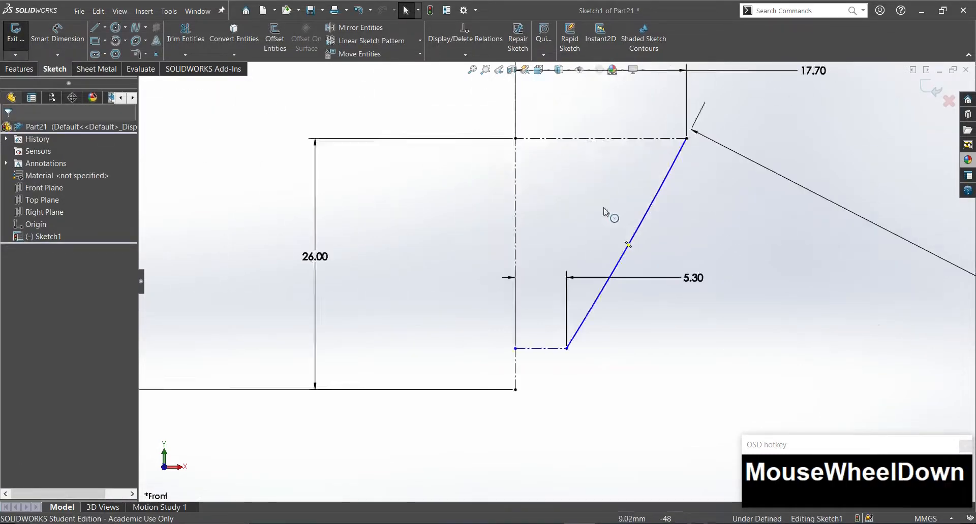
{"action": "right_click_drag", "start_coordinate": [542, 247], "coordinate": [538, 296]}
{"action": "left_click", "coordinate": [531, 369]}
{"action": "key", "text": "Escape"}
Constrain the circle to the centreline's lower end and the wall arc's lower end, and trim it to the short bottom arc between them.
{"action": "left_click_drag", "start_coordinate": [603, 307], "coordinate": [580, 316]}
{"action": "left_click", "coordinate": [630, 275]}
{"action": "left_click", "coordinate": [601, 359]}
{"action": "scroll", "coordinate": [557, 358], "scroll_direction": "up", "scroll_amount": 5}
{"action": "left_click", "coordinate": [582, 312]}
{"action": "left_click", "coordinate": [565, 339], "text": "ctrl"}
{"action": "key", "text": "alt+d"}
{"action": "left_click", "coordinate": [600, 353]}
{"action": "left_click", "coordinate": [187, 38]}
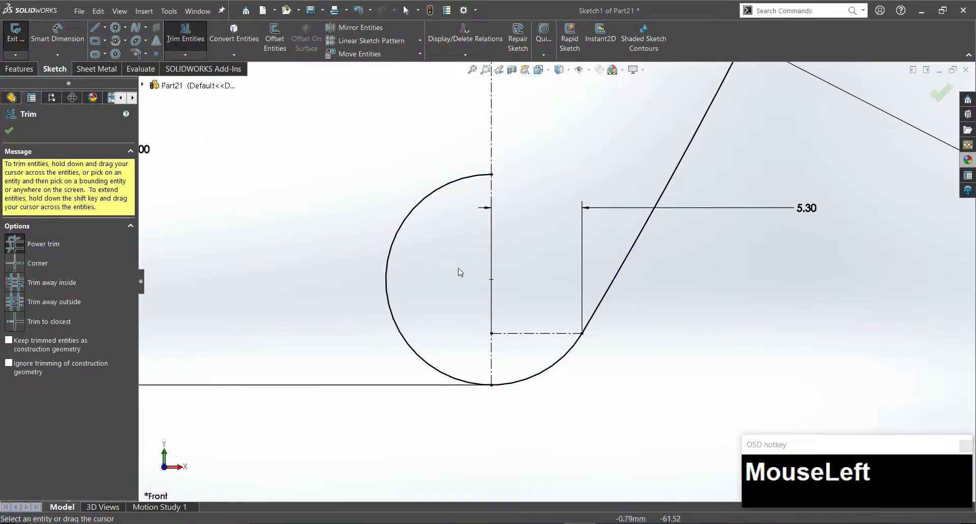
{"action": "key", "text": "Escape"}
Sketch a large circle outside the profile, below the rim, as the basis for the lower flare arc.
{"action": "scroll", "coordinate": [559, 203], "scroll_direction": "up", "scroll_amount": 10}
{"action": "scroll", "coordinate": [646, 133], "scroll_direction": "down", "scroll_amount": 4}
{"action": "right_click_drag", "start_coordinate": [810, 246], "coordinate": [803, 300]}
{"action": "left_click", "coordinate": [765, 372]}
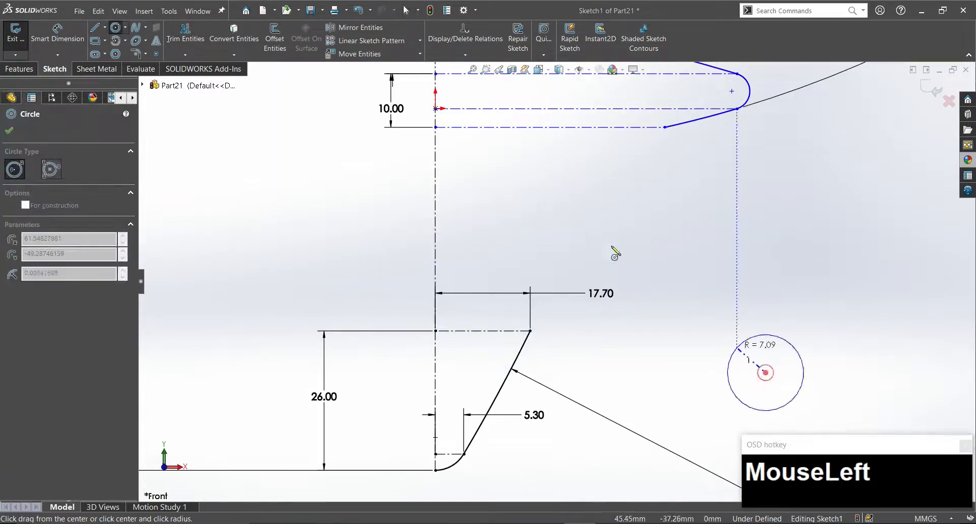
{"action": "left_click", "coordinate": [586, 230]}
{"action": "key", "text": "Escape"}
Make the large circle coincident with the wall arc's upper end and the lower end of the 204 mm arc.
{"action": "left_click", "coordinate": [539, 333], "text": "ctrl"}
{"action": "left_click", "coordinate": [529, 331], "text": "ctrl"}
{"action": "key", "text": "alt+d"}
{"action": "left_click", "coordinate": [660, 167]}
{"action": "left_click", "coordinate": [667, 159]}
{"action": "left_click", "coordinate": [665, 128], "text": "ctrl"}
{"action": "key", "text": "alt+d"}
{"action": "left_click", "coordinate": [704, 192]}
Make the large circle tangent to the 320 mm wall arc.
{"action": "left_click", "coordinate": [531, 355]}
{"action": "left_click", "coordinate": [517, 356], "text": "ctrl"}
{"action": "key", "text": "alt+a"}
{"action": "left_click", "coordinate": [600, 326]}
Try to make the large circle tangent to the 204 mm arc.
{"action": "left_click", "coordinate": [672, 122]}
{"action": "left_click", "coordinate": [699, 118], "text": "ctrl"}
{"action": "key", "text": "alt+a"}
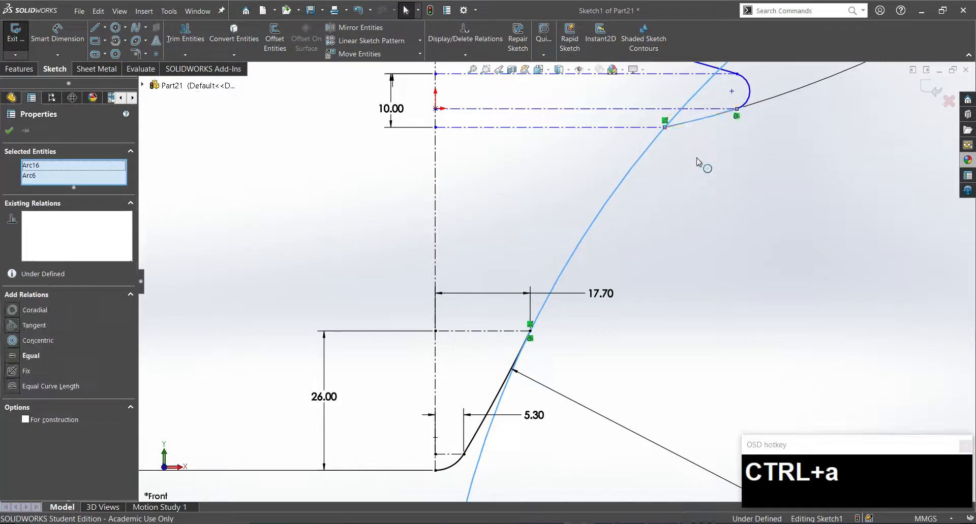
{"action": "key", "text": "ctrl+z"}
Move the large circle's centre closer to the profile and make the circle tangent to the 204 mm arc.
{"action": "left_click", "coordinate": [707, 220]}
{"action": "scroll", "coordinate": [747, 351], "scroll_direction": "down", "scroll_amount": 3}
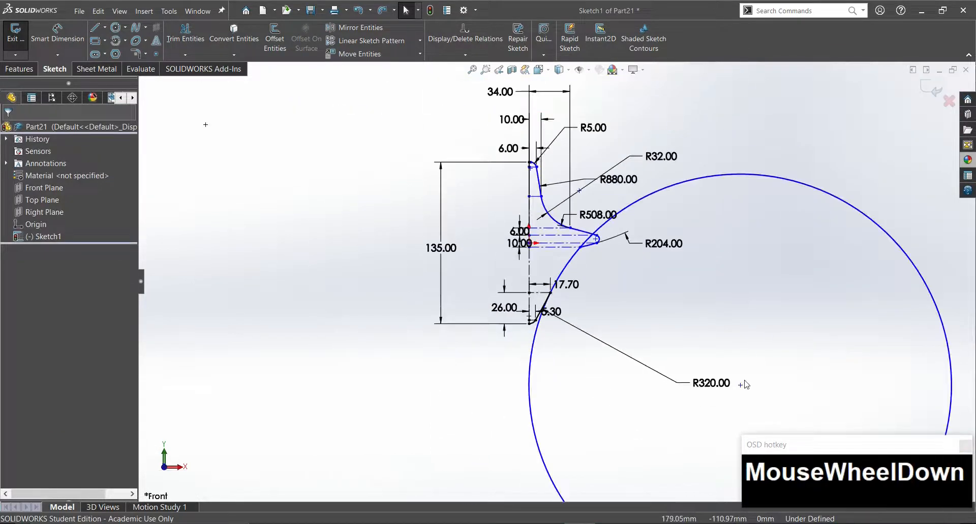
{"action": "left_click", "coordinate": [724, 373]}
{"action": "left_click", "coordinate": [582, 276]}
{"action": "scroll", "coordinate": [583, 276], "scroll_direction": "up", "scroll_amount": 10}
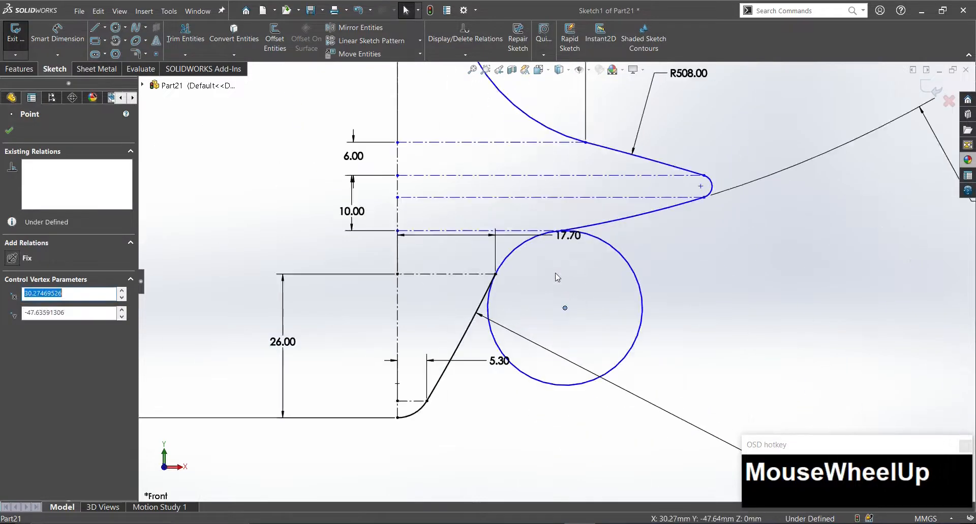
{"action": "left_click_drag", "start_coordinate": [683, 152], "coordinate": [627, 228]}
{"action": "left_click", "coordinate": [691, 168]}
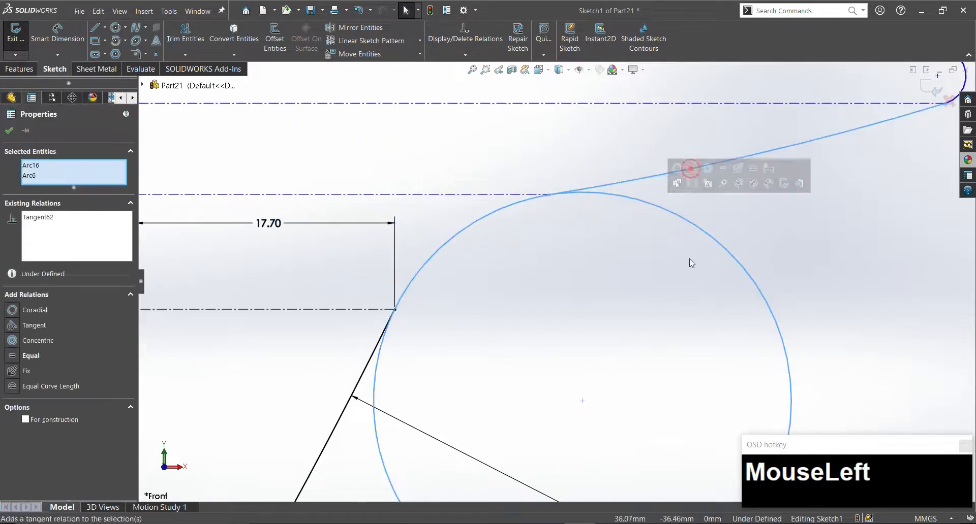
{"action": "left_click", "coordinate": [690, 263]}
Trim away the outer part of the circle, keeping the arc between the 204 mm and 320 mm arcs.
{"action": "scroll", "coordinate": [339, 157], "scroll_direction": "down", "scroll_amount": 3}
{"action": "left_click", "coordinate": [185, 35]}
{"action": "left_click_drag", "start_coordinate": [630, 366], "coordinate": [706, 436]}
Dimension the radius of the lower flare arc as 32 mm.
{"action": "right_click_drag", "start_coordinate": [703, 432], "coordinate": [696, 387]}
{"action": "left_click", "coordinate": [519, 248]}
{"action": "left_click", "coordinate": [710, 450]}
{"action": "type", "text": "32"}
{"action": "key", "text": "Return"}
{"action": "scroll", "coordinate": [691, 354], "scroll_direction": "down", "scroll_amount": 3}
{"action": "scroll", "coordinate": [691, 355], "scroll_direction": "down", "scroll_amount": 3}
{"action": "key", "text": "Escape"}
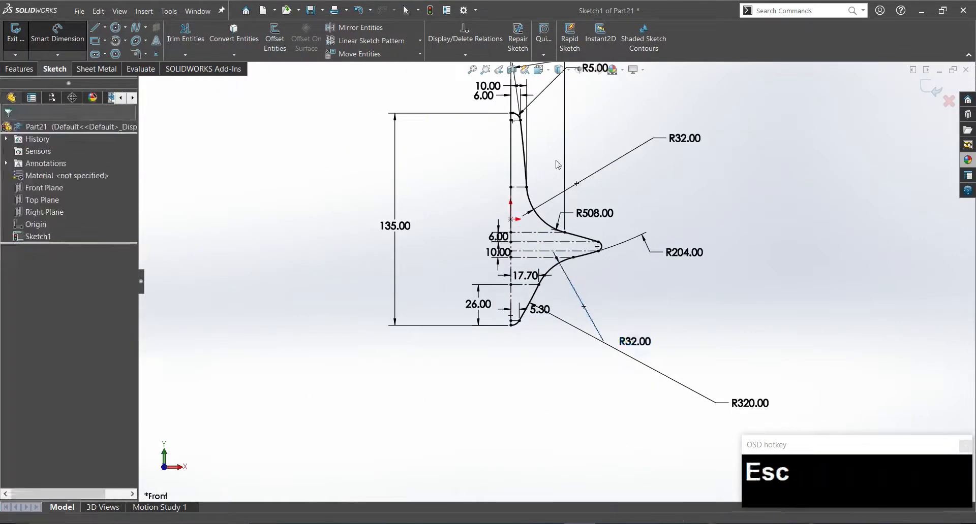
Convert the vertical centreline from construction geometry to a solid line so that it closes the profile.
{"action": "scroll", "coordinate": [559, 162], "scroll_direction": "up", "scroll_amount": 4}
{"action": "left_click", "coordinate": [454, 330]}
{"action": "key", "text": "alt+c"}
{"action": "left_click", "coordinate": [419, 234]}
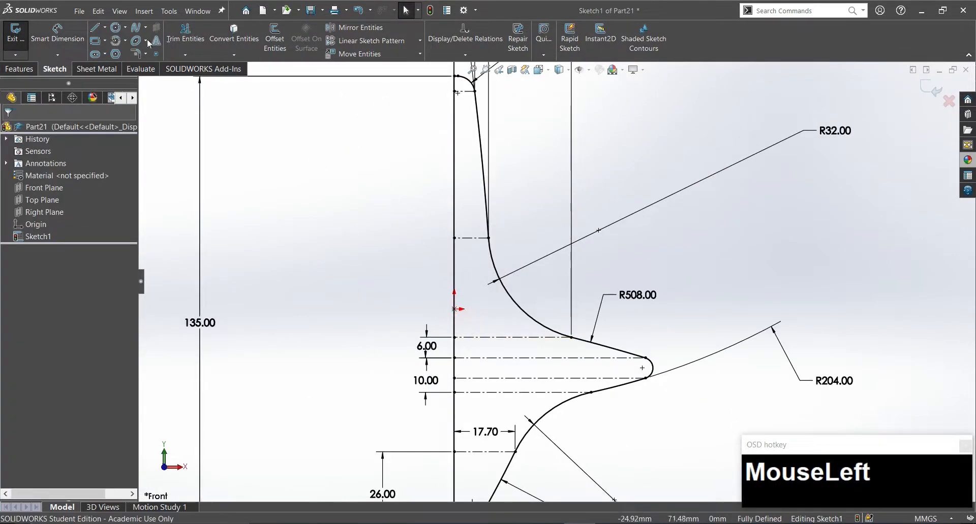
Revolve the closed profile about the vertical line into a solid with Revolved Boss/Base.
{"action": "left_click", "coordinate": [22, 68]}
{"action": "left_click", "coordinate": [57, 38]}
{"action": "right_click", "coordinate": [522, 295]}
{"action": "mouse_move", "coordinate": [522, 295]}
{"action": "middle_mouse_down"}
{"action": "mouse_move", "coordinate": [551, 185]}
{"action": "mouse_move", "coordinate": [477, 290]}
{"action": "middle_mouse_up"}
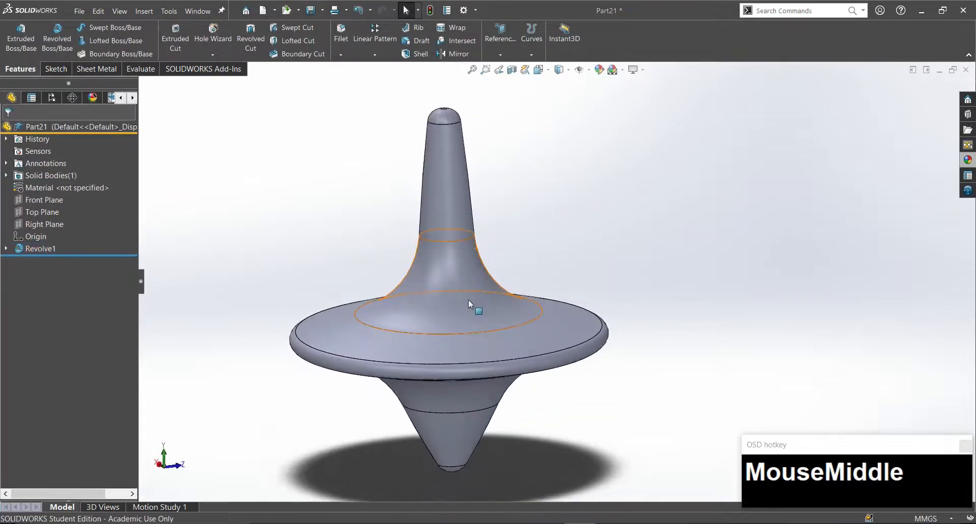
Edit the whole part's appearance and set its colour to red.
{"action": "left_click", "coordinate": [599, 69]}
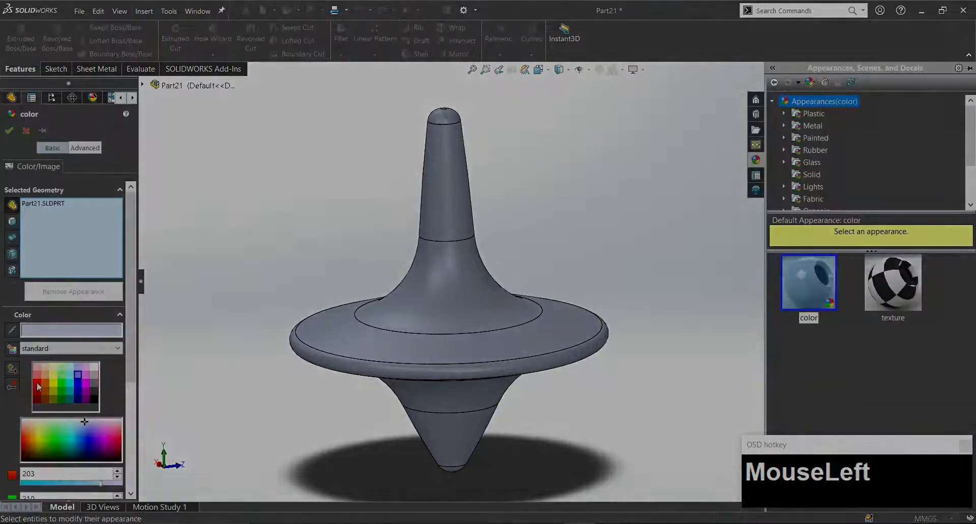
{"action": "left_click", "coordinate": [38, 378]}
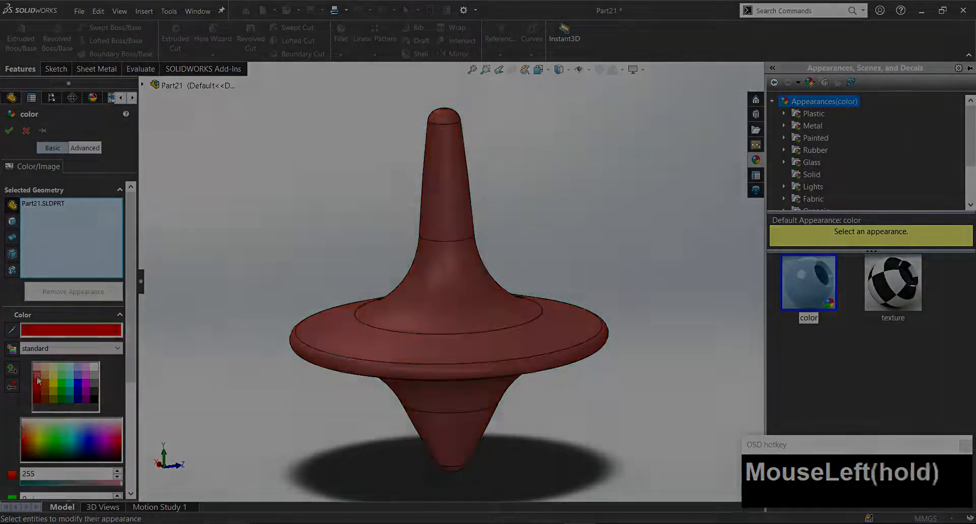
{"action": "left_click", "coordinate": [38, 389]}
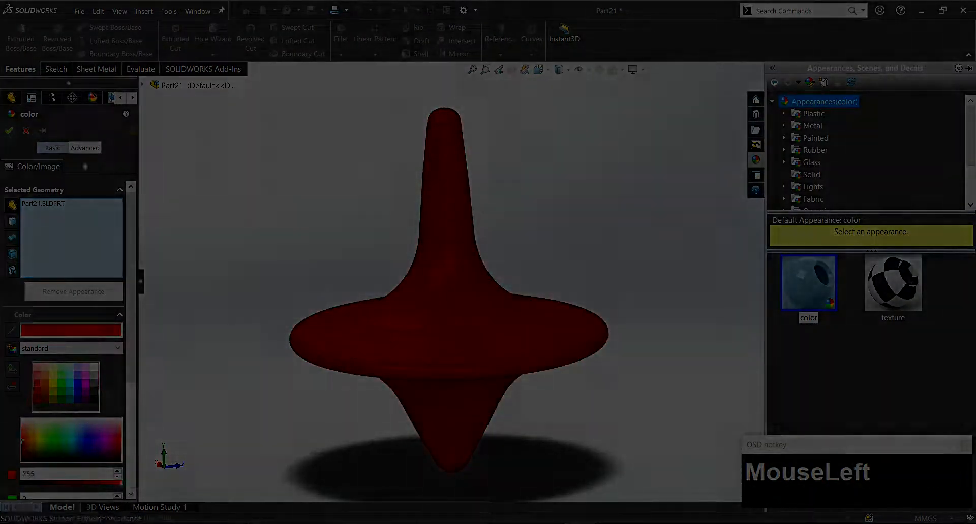